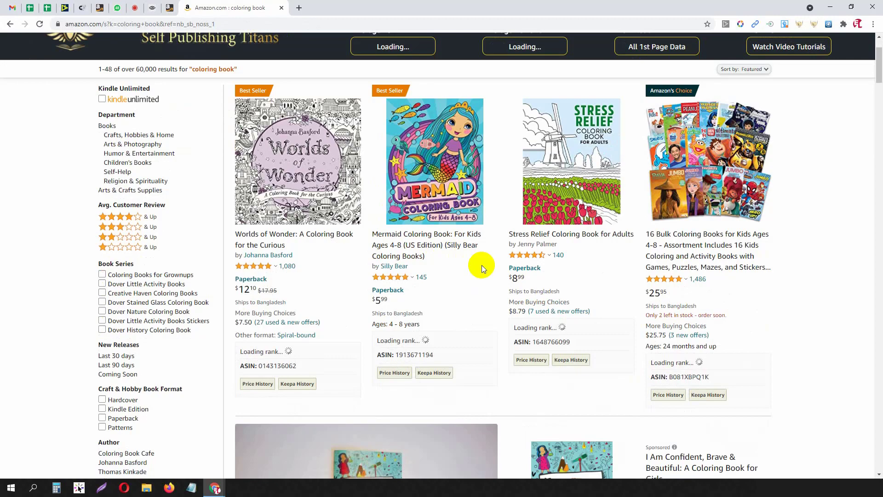
Open the 100 Baby Animals, Midnight Stoner, Bloom and 100 Animals for Toddler coloring book listings in separate tabs.
scroll(496, 261, down, 8)
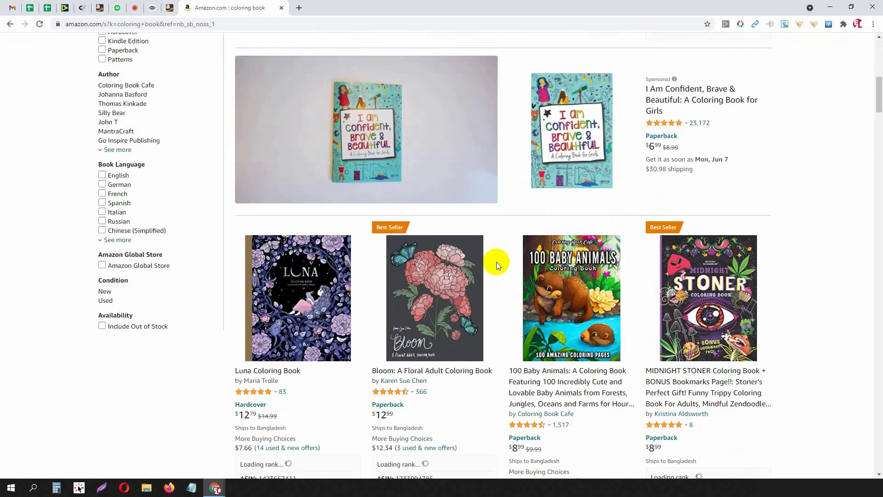
scroll(496, 262, down, 2)
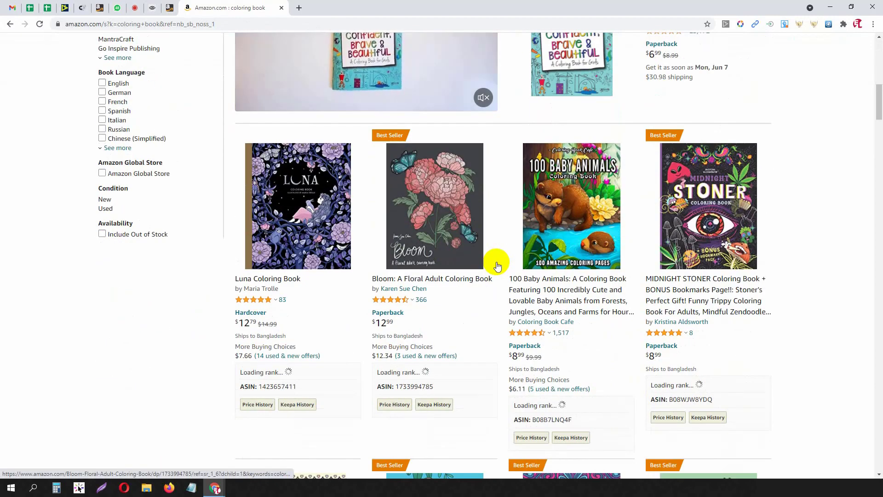
middle_click(578, 188)
middle_click(675, 186)
middle_click(434, 192)
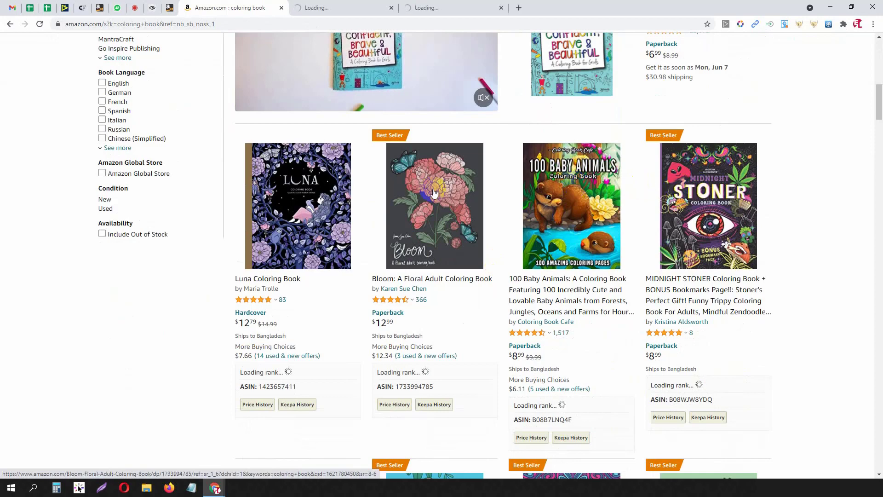
scroll(434, 193, down, 7)
middle_click(434, 197)
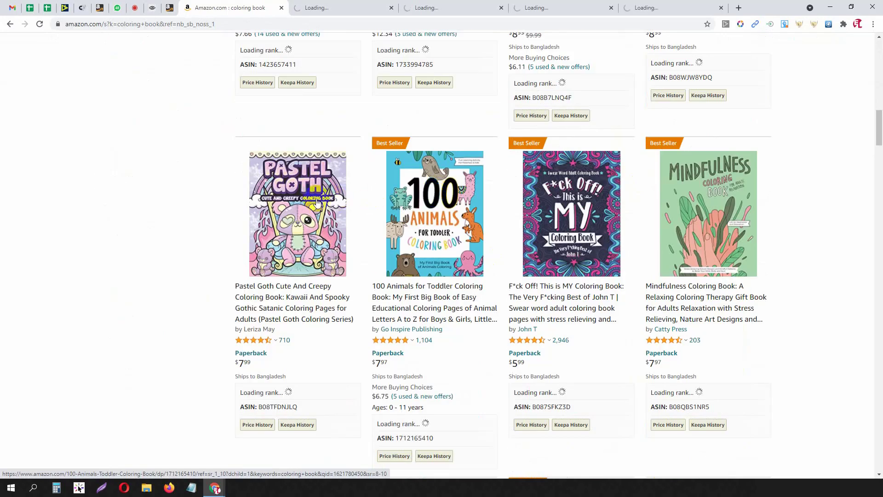
Examine the interior sample pages and back cover of the 100 Baby Animals coloring book.
click(348, 6)
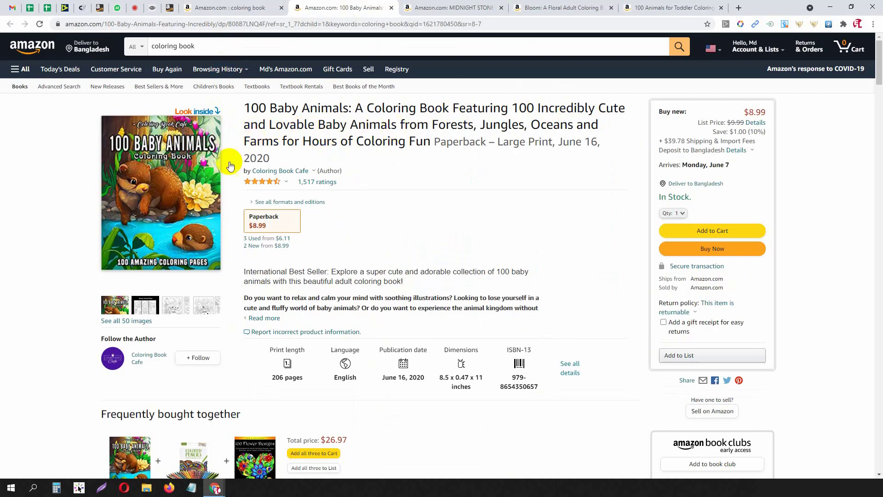
click(175, 149)
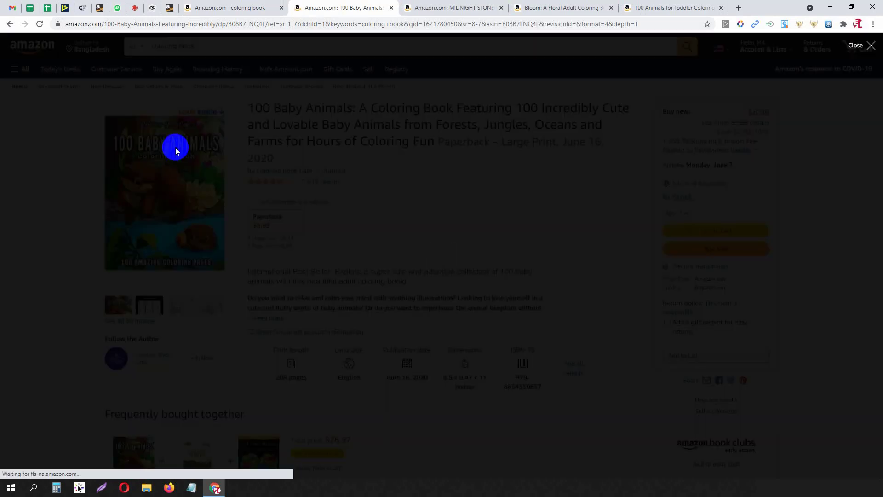
scroll(407, 283, down, 5)
scroll(407, 283, down, 15)
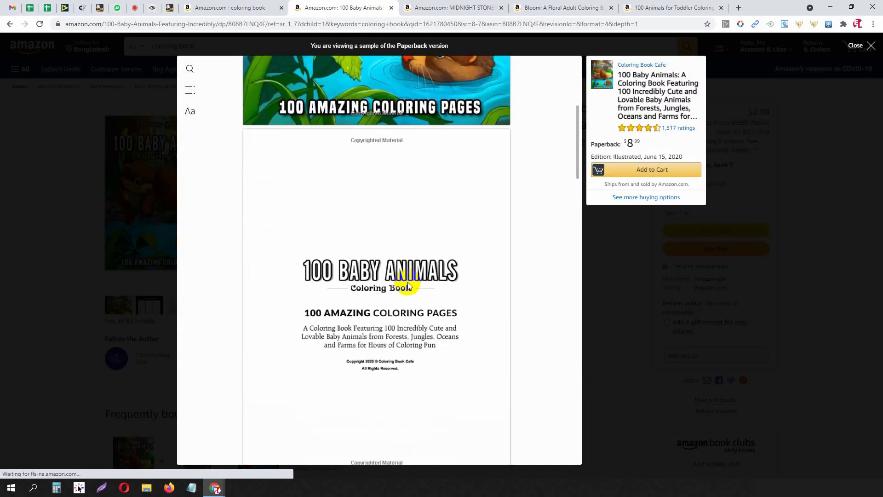
scroll(407, 283, down, 10)
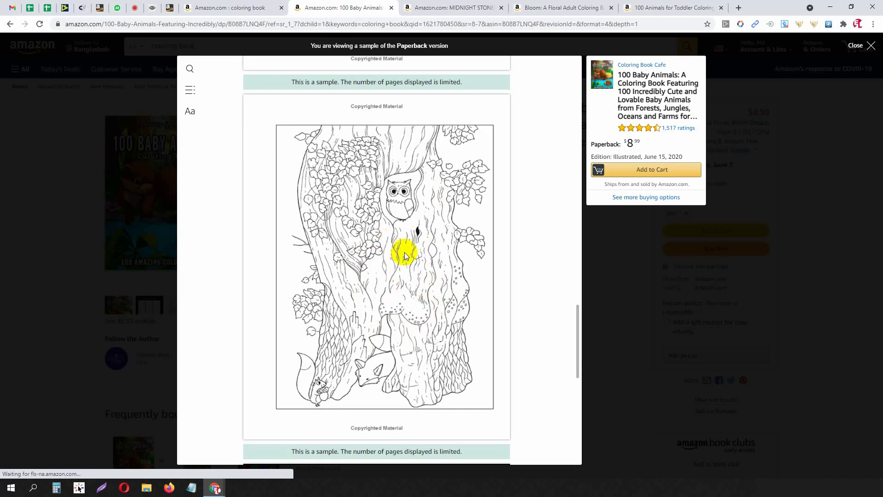
scroll(401, 253, down, 2)
scroll(400, 251, down, 6)
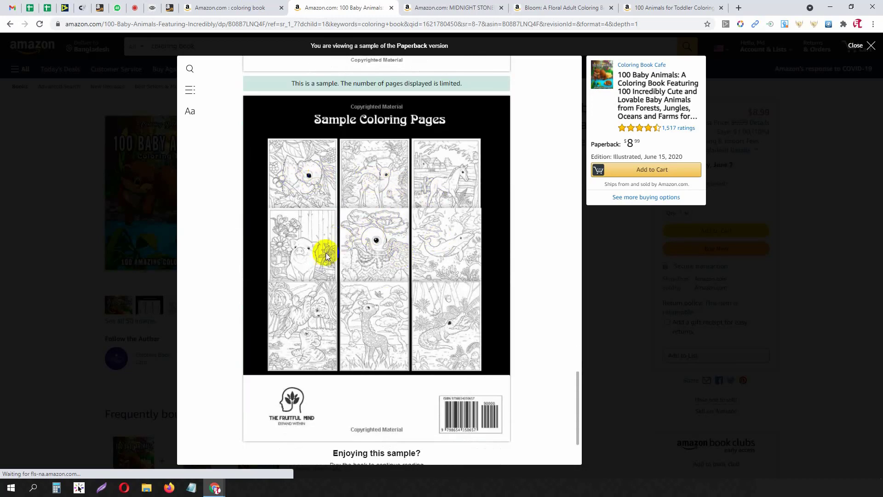
scroll(381, 261, down, 1)
Examine the interior sample of the 100 Animals for Toddler coloring book through to its back cover, and close the preview.
click(674, 8)
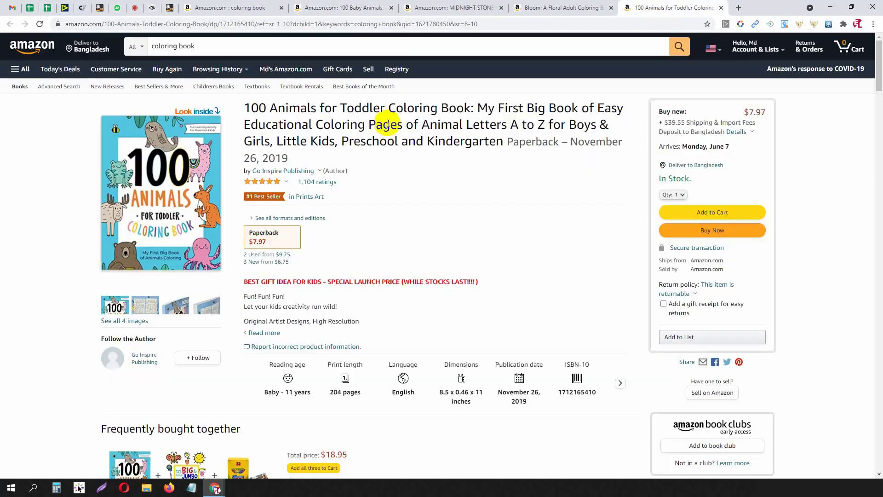
click(155, 160)
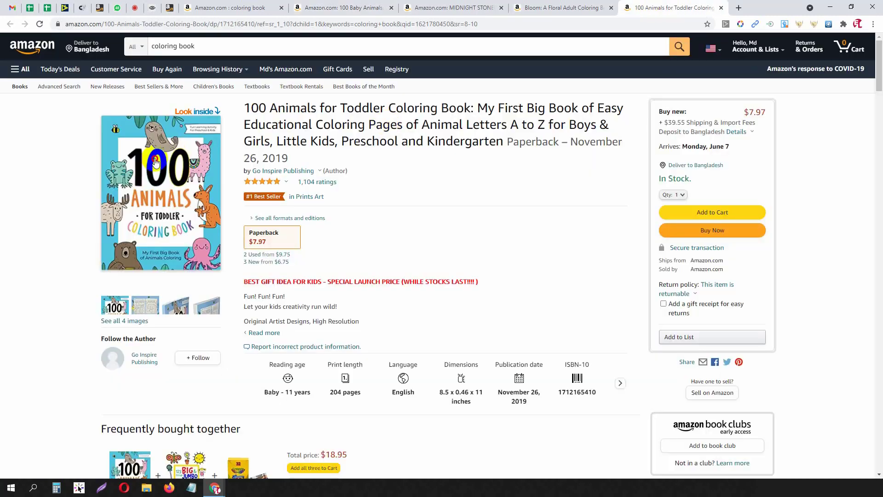
scroll(371, 253, down, 8)
scroll(371, 253, down, 15)
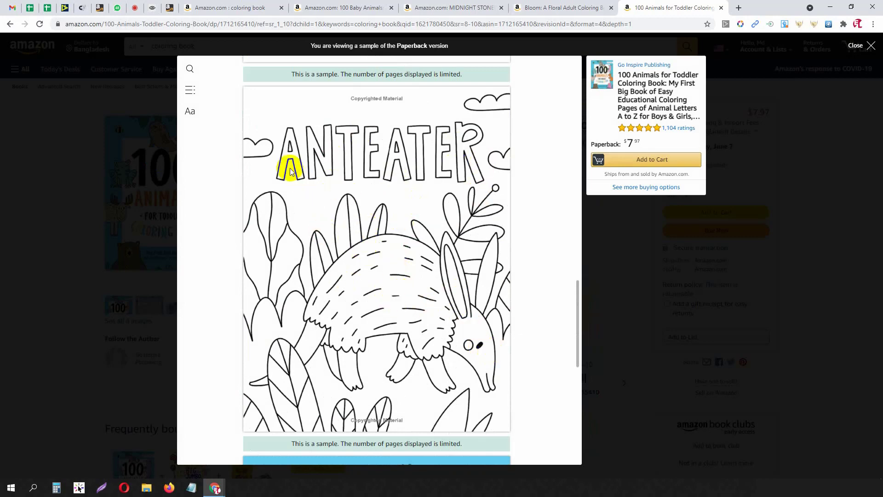
scroll(360, 260, down, 7)
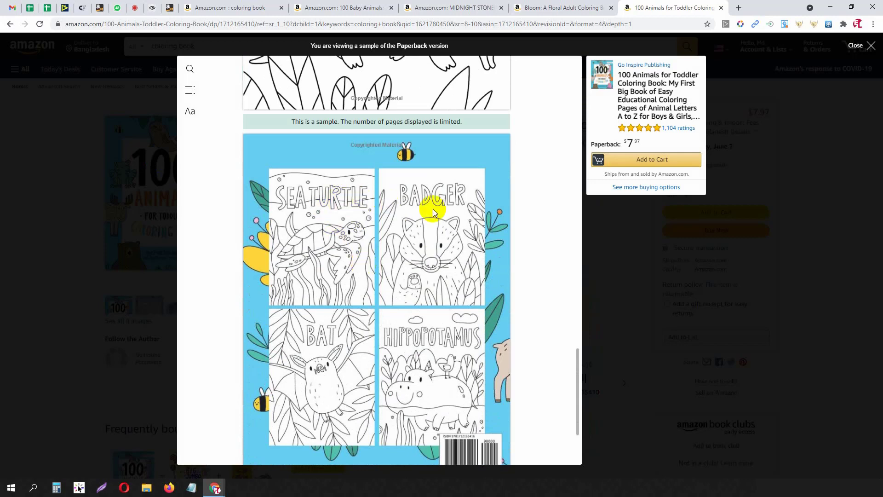
scroll(416, 293, down, 3)
scroll(418, 299, up, 2)
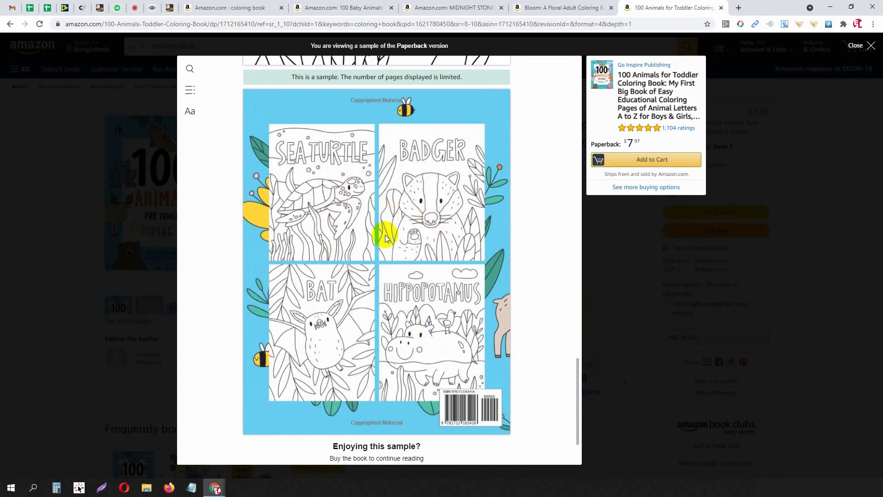
click(606, 237)
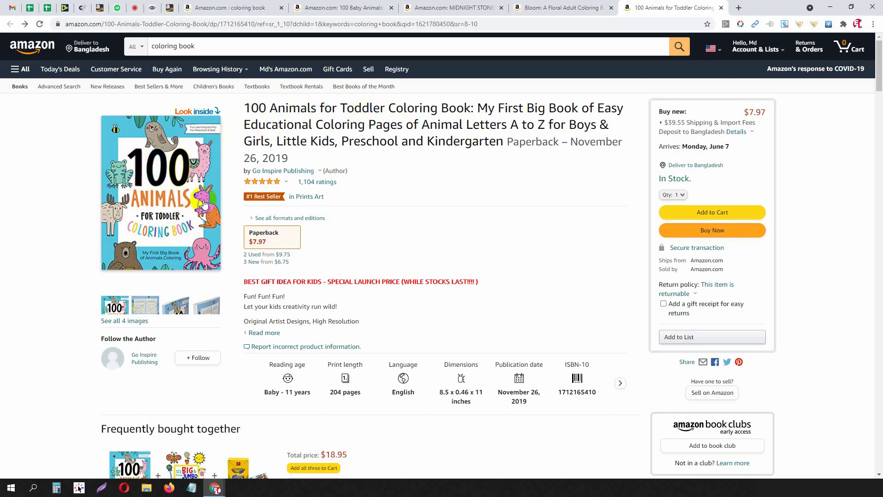
Check the page count in the product details of the 100 Animals for Toddler coloring book.
scroll(179, 221, down, 15)
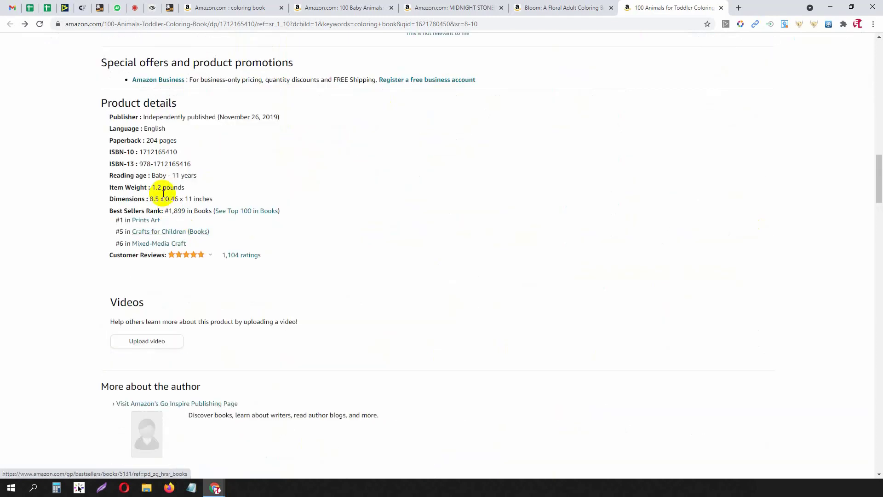
double_click(146, 140)
scroll(250, 211, up, 15)
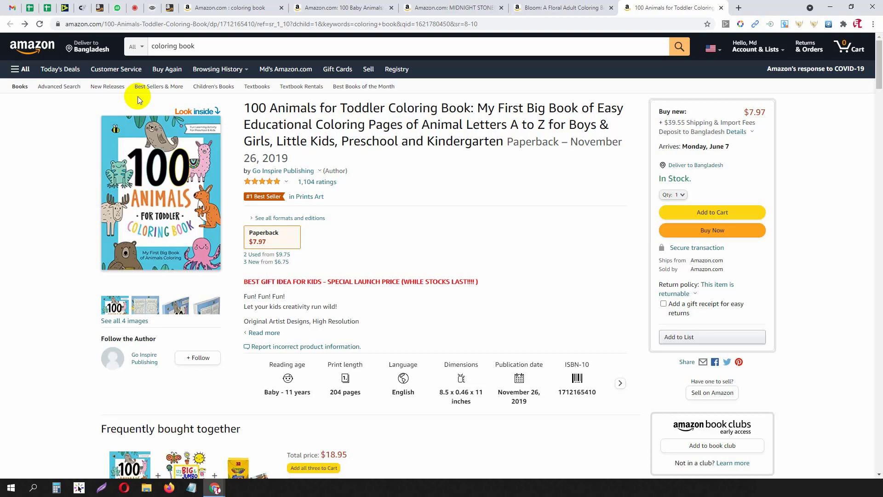
Return to the coloring book search results and set the delivery location to New York 10001.
click(233, 8)
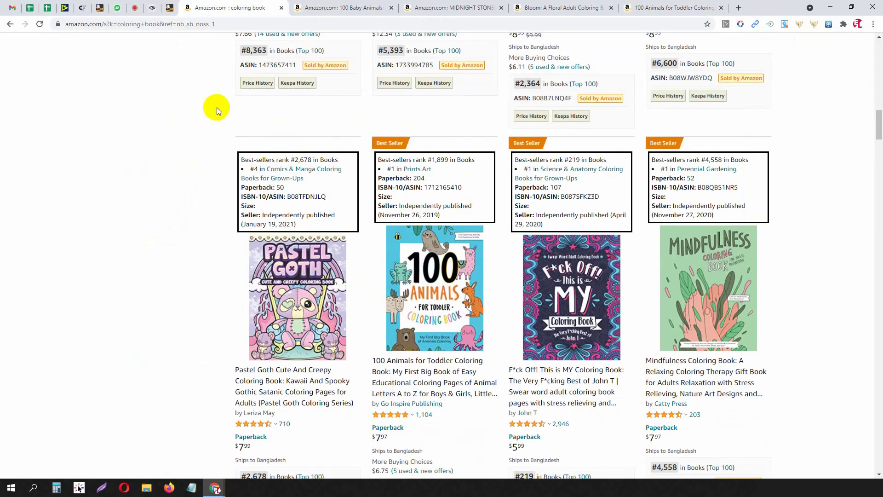
scroll(338, 231, up, 20)
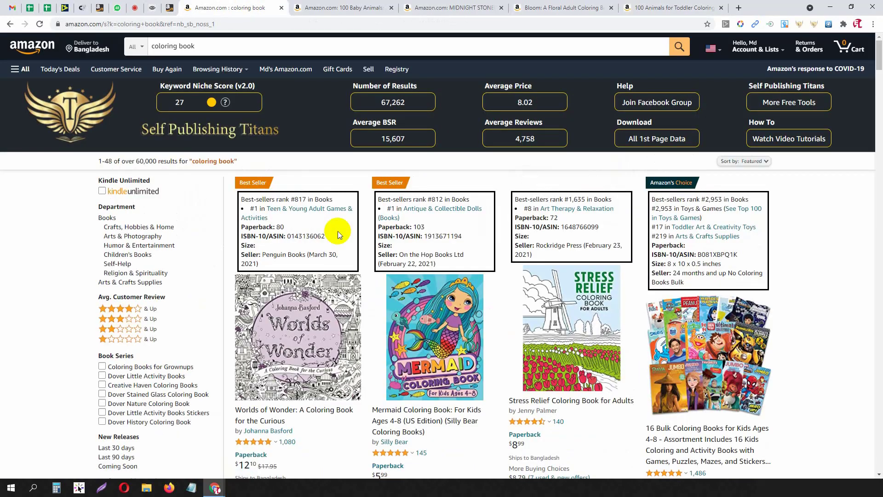
click(87, 46)
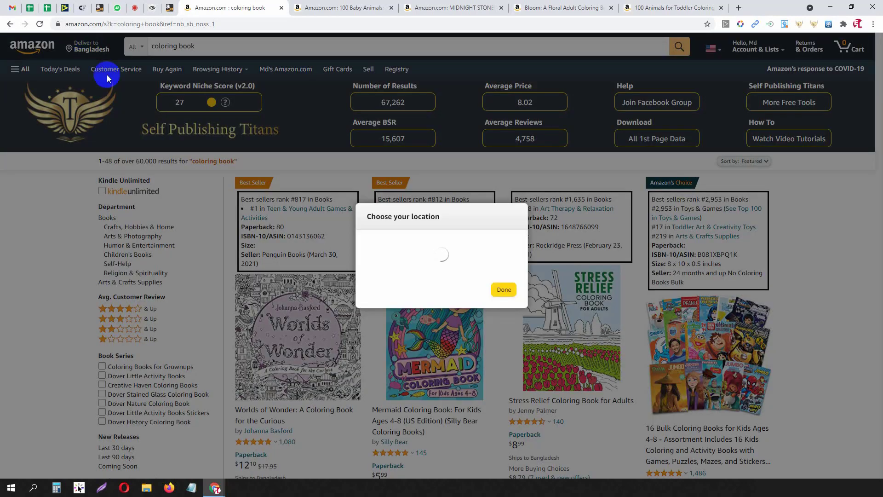
click(425, 264)
click(410, 283)
click(470, 268)
click(503, 322)
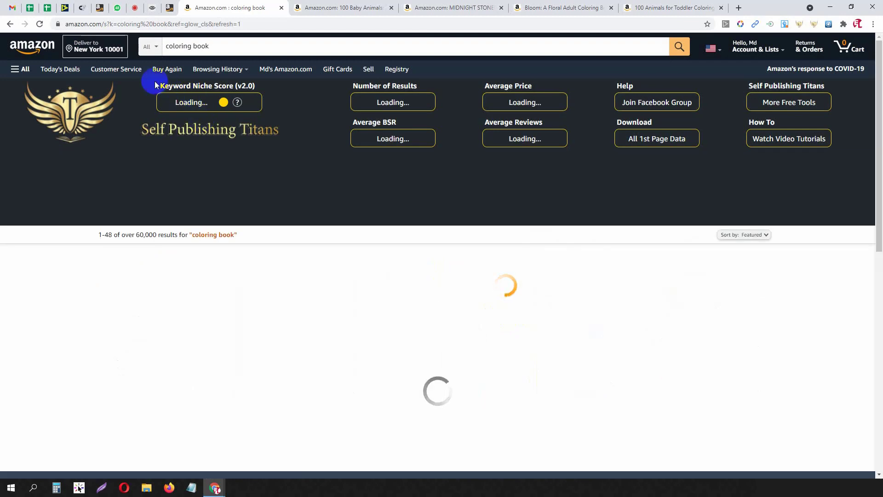
scroll(370, 213, down, 5)
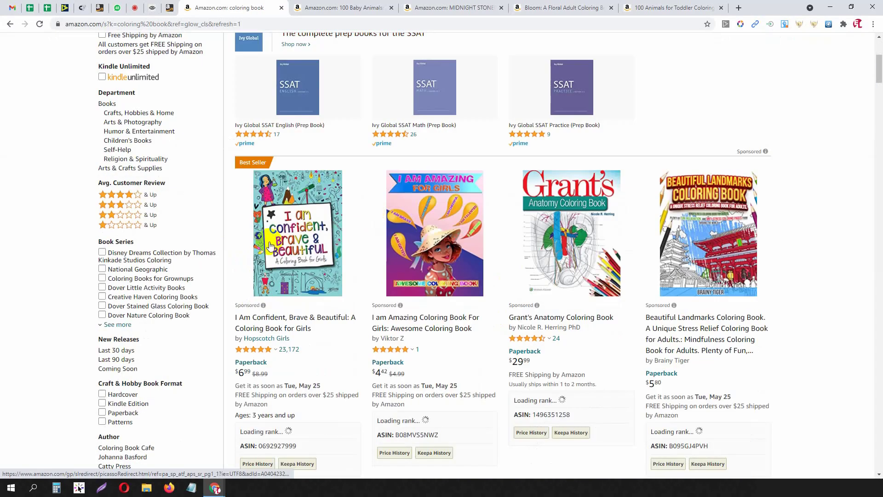
scroll(450, 248, up, 5)
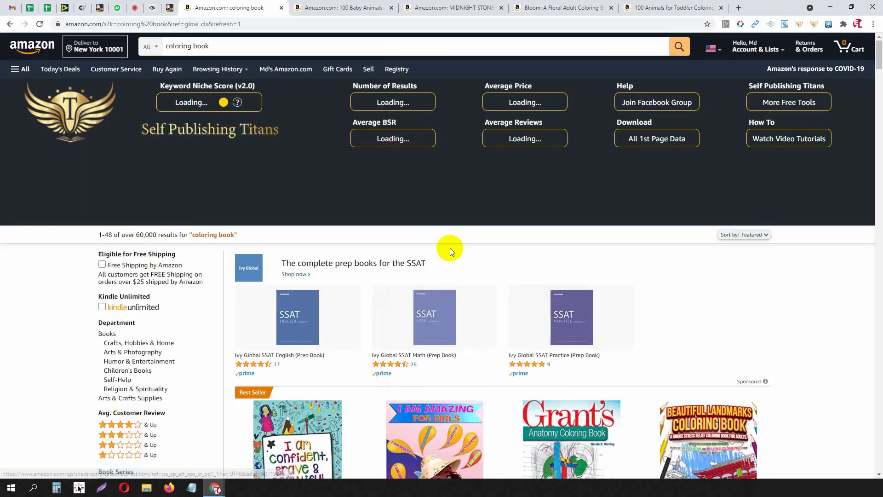
Review the search suggestions for "coloring book" and close the suggestion list.
click(243, 46)
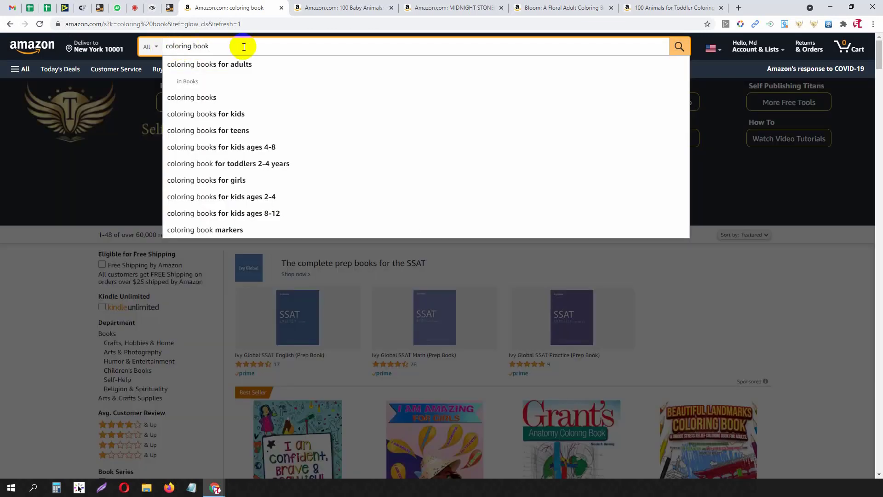
click(214, 46)
drag(178, 46, 156, 46)
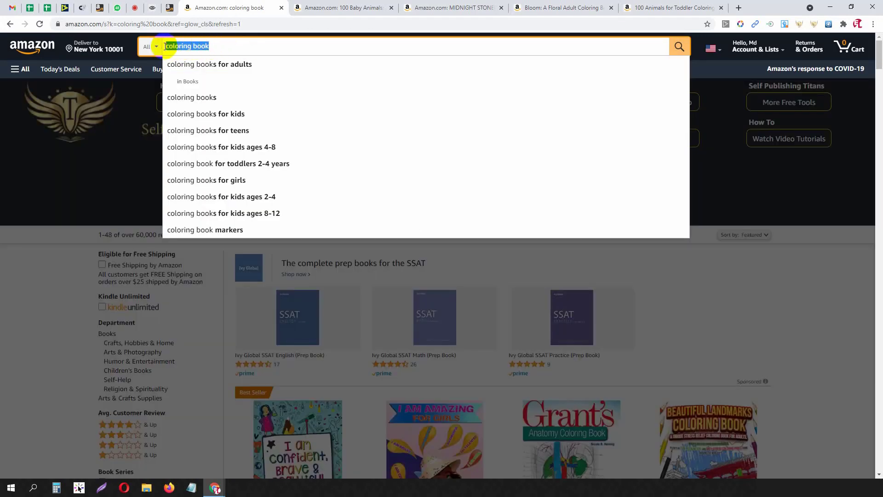
click(213, 46)
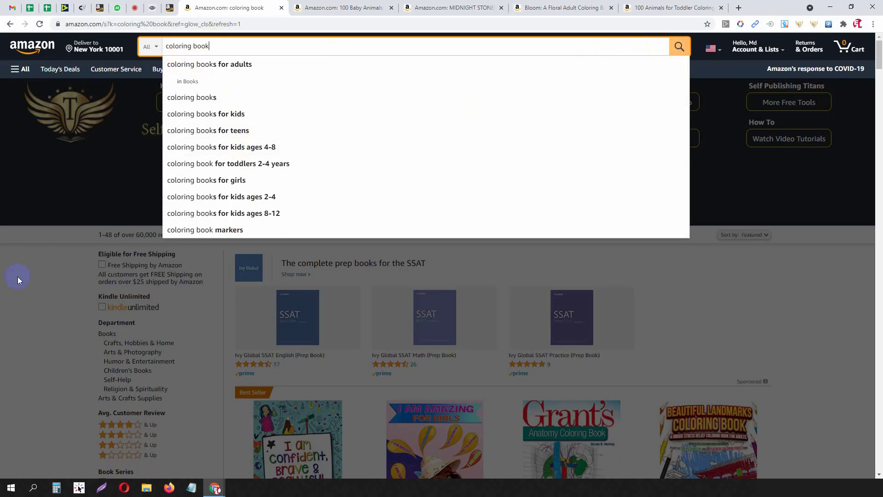
click(53, 268)
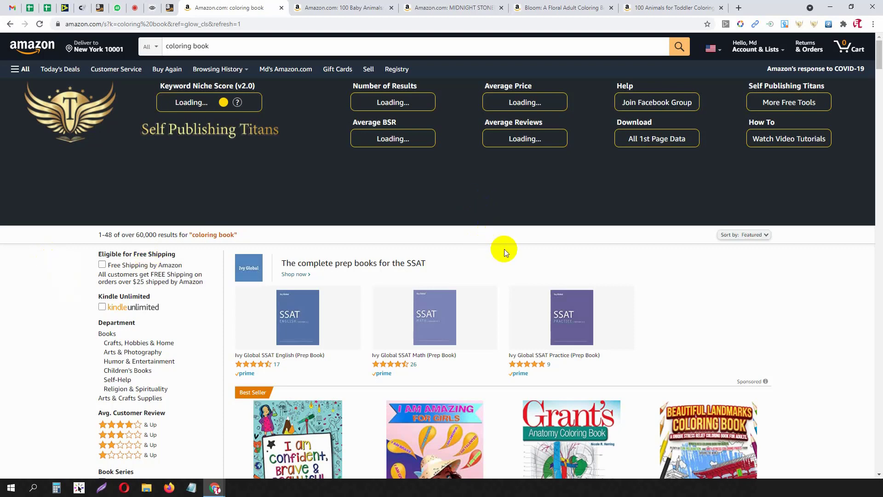
Browse the coloring book results and examine the product details of Worlds of Wonder and the Mermaid Coloring Book.
scroll(504, 249, down, 5)
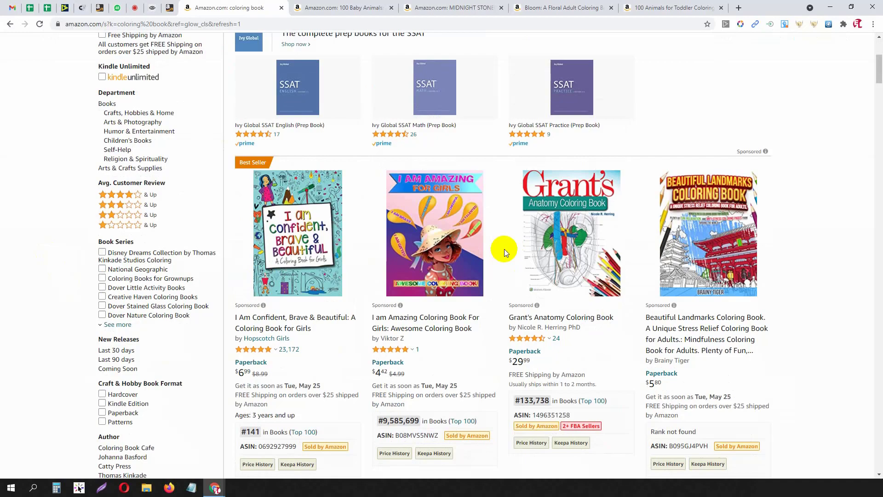
scroll(505, 250, down, 7)
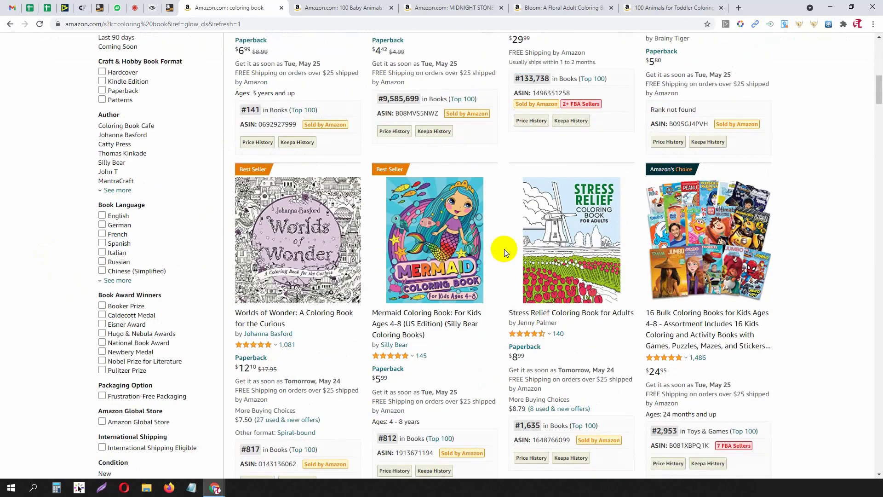
scroll(505, 249, up, 12)
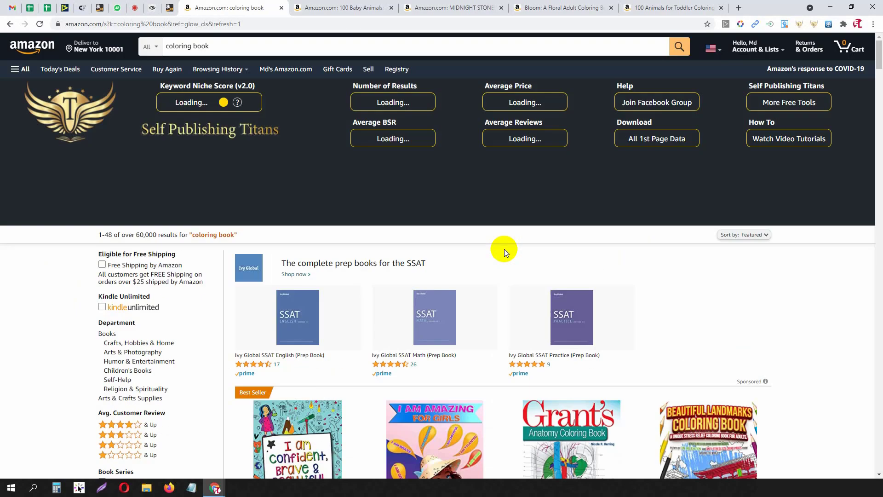
scroll(495, 244, down, 12)
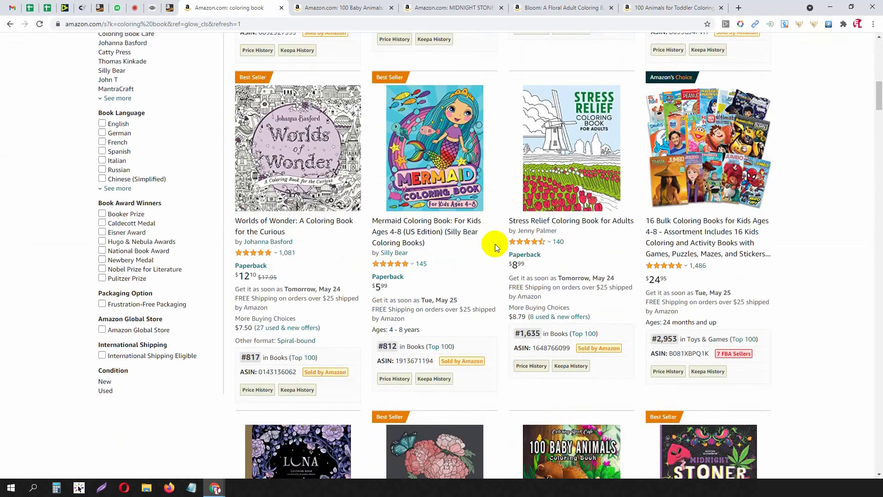
mouse_move(351, 174)
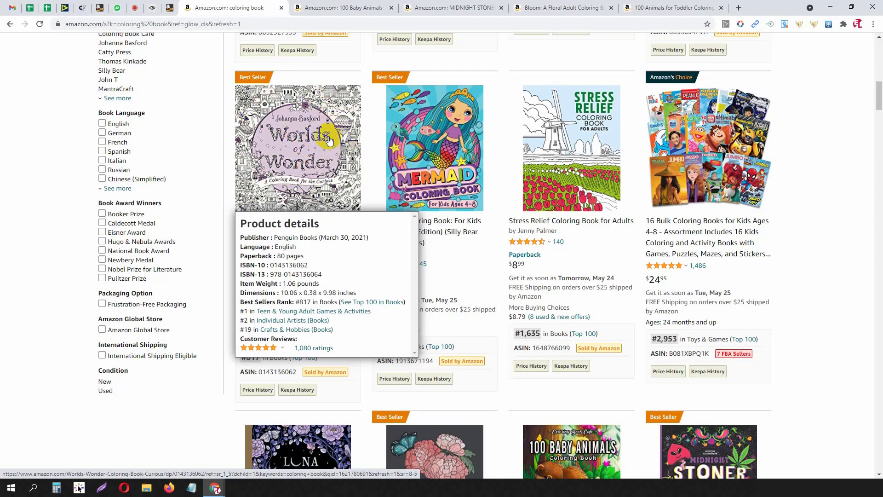
mouse_move(424, 133)
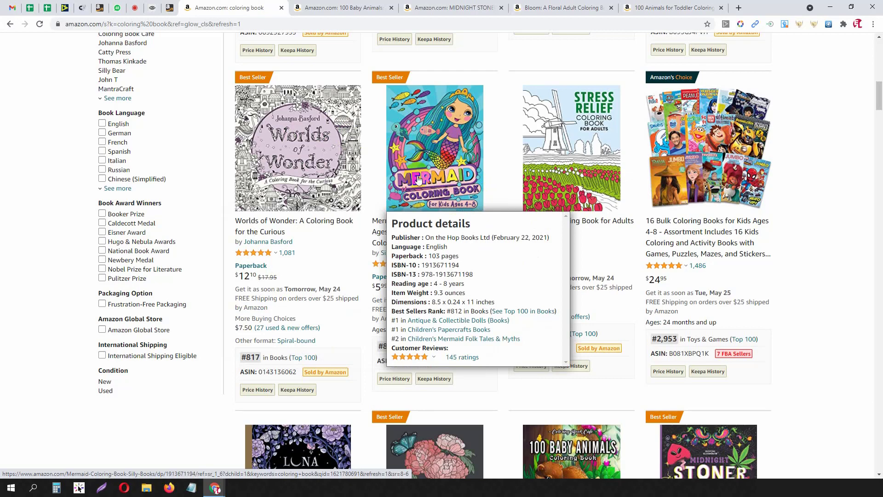
Open the Mermaid Coloring Book listing in a tab beside the search results and highlight "Mermaid" in its title.
middle_click(434, 138)
drag(722, 7, 322, 7)
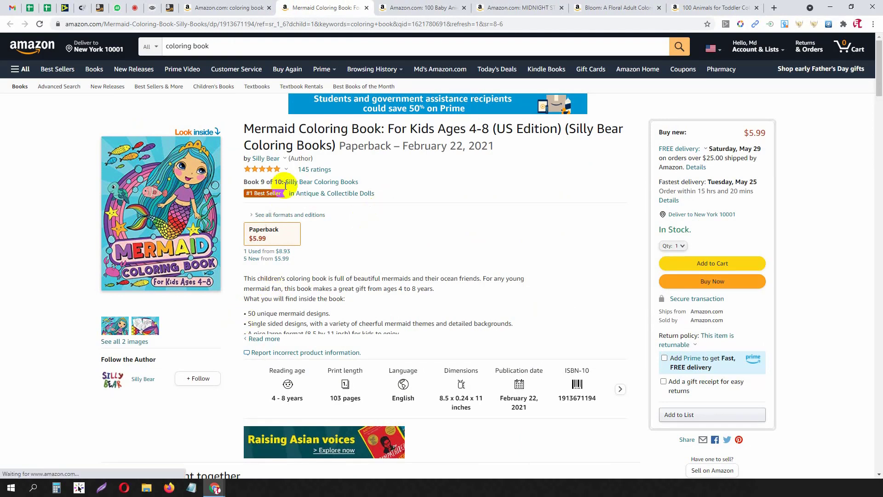
drag(247, 130, 294, 129)
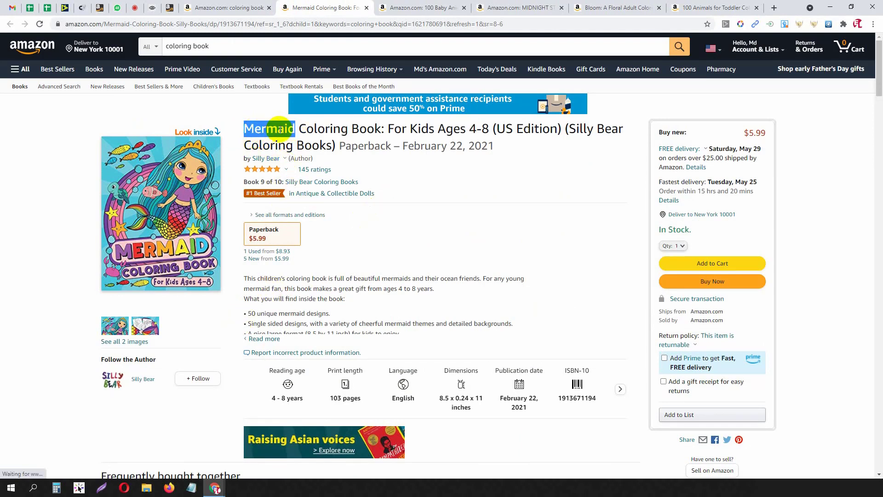
Highlight "Mermaid" in the title again, preview the book's sample pages through to the back cover, and close the preview.
click(281, 130)
drag(247, 130, 293, 130)
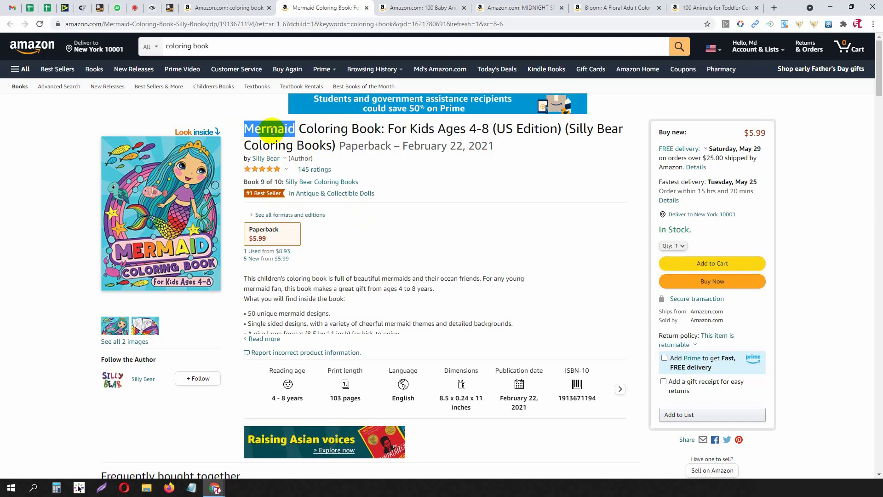
scroll(316, 253, down, 2)
scroll(316, 252, up, 2)
click(185, 183)
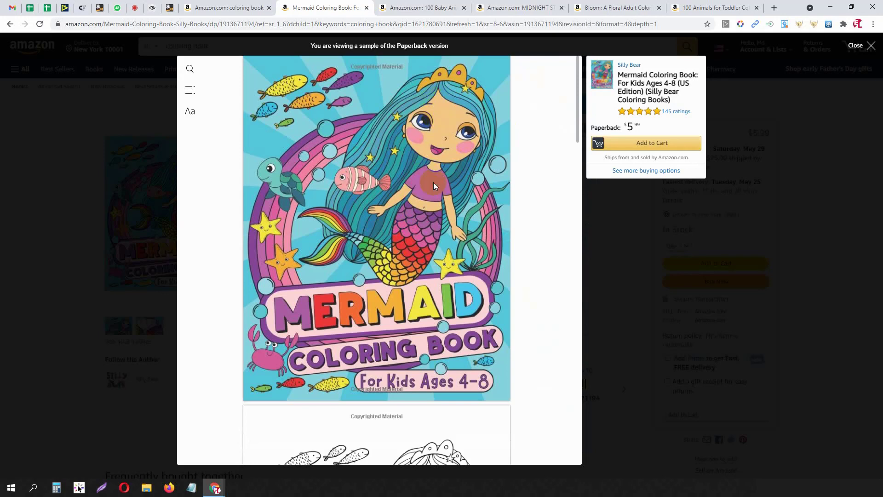
scroll(364, 237, down, 7)
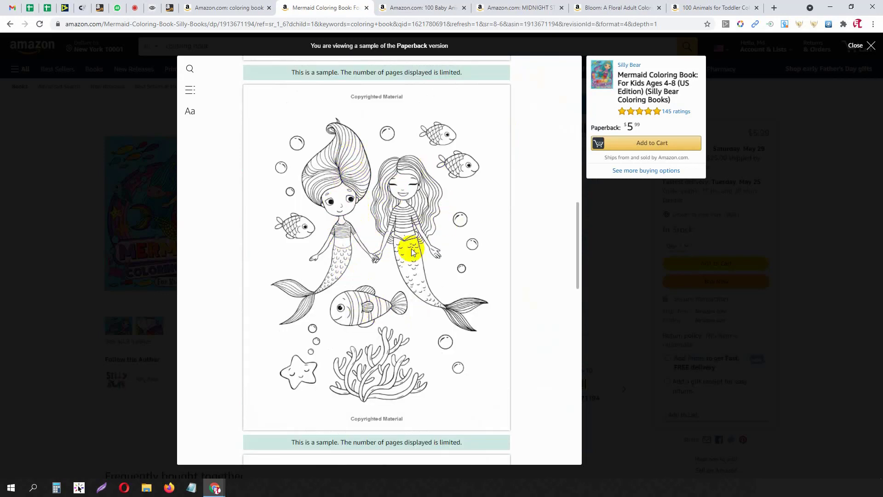
scroll(408, 229, down, 9)
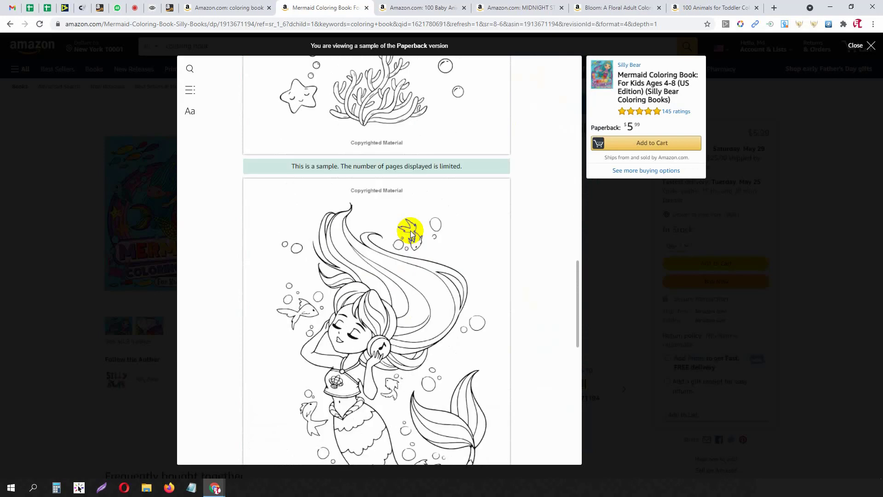
scroll(355, 207, down, 2)
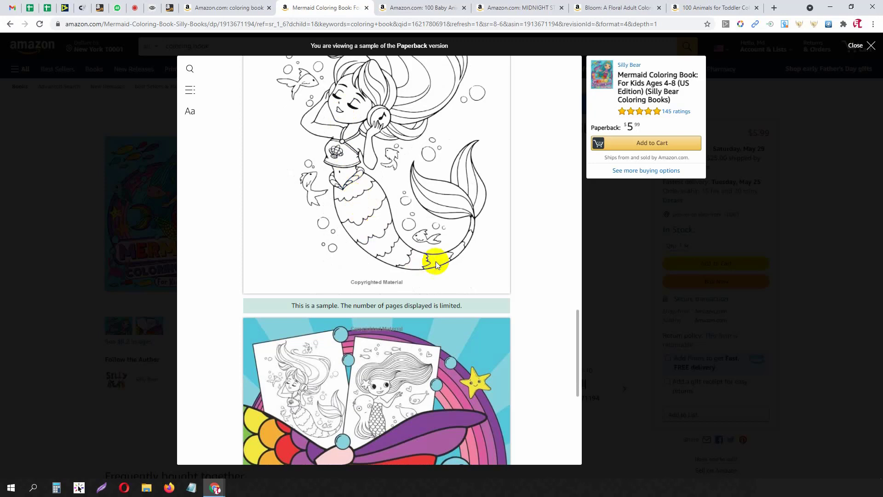
scroll(392, 244, down, 4)
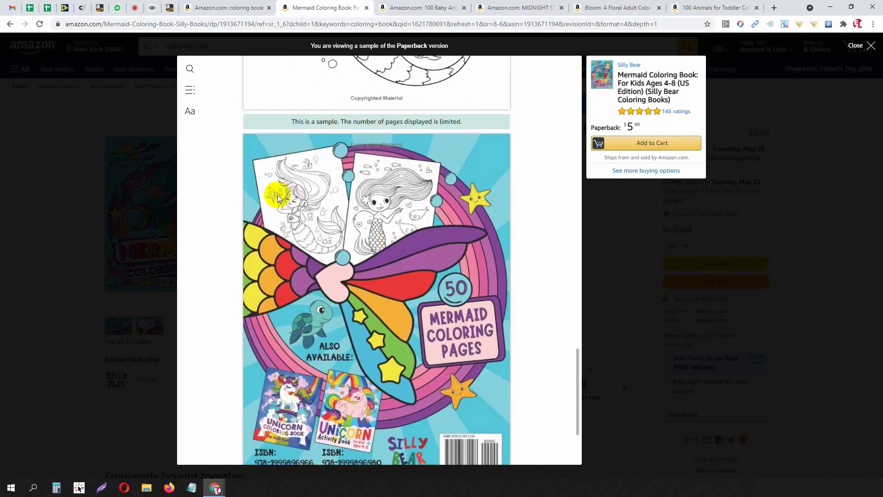
scroll(382, 214, down, 5)
scroll(383, 209, up, 18)
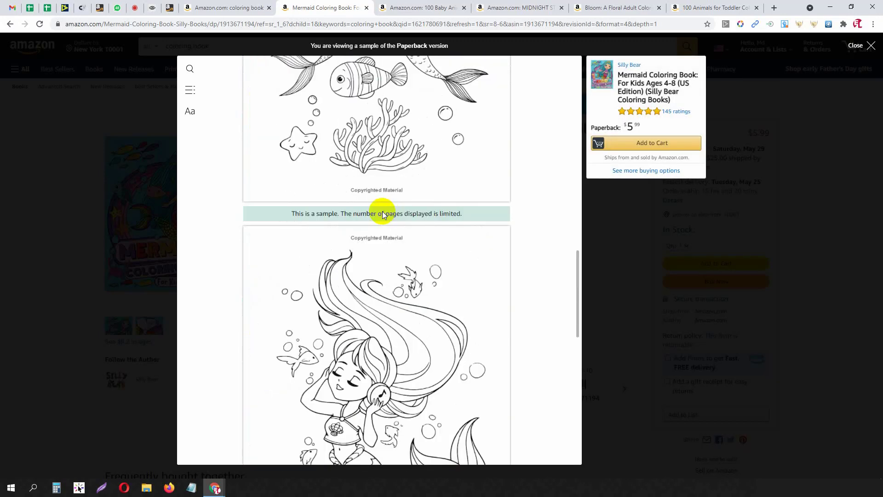
scroll(389, 221, down, 5)
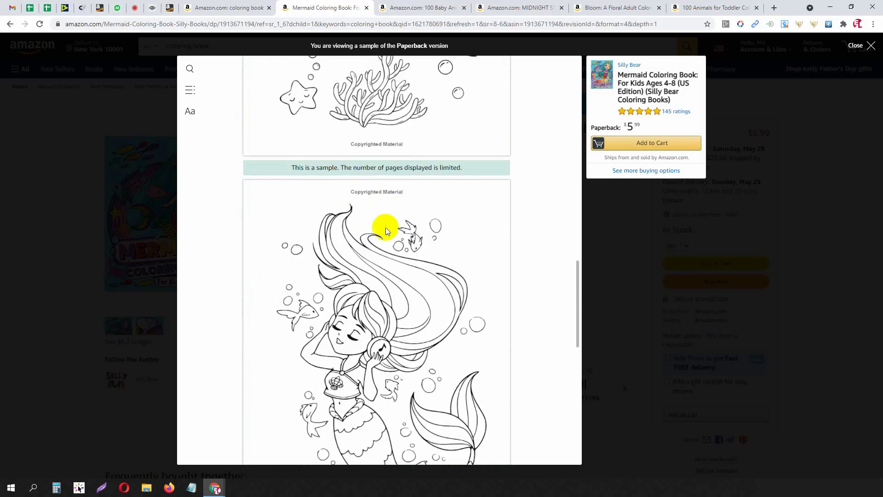
click(51, 135)
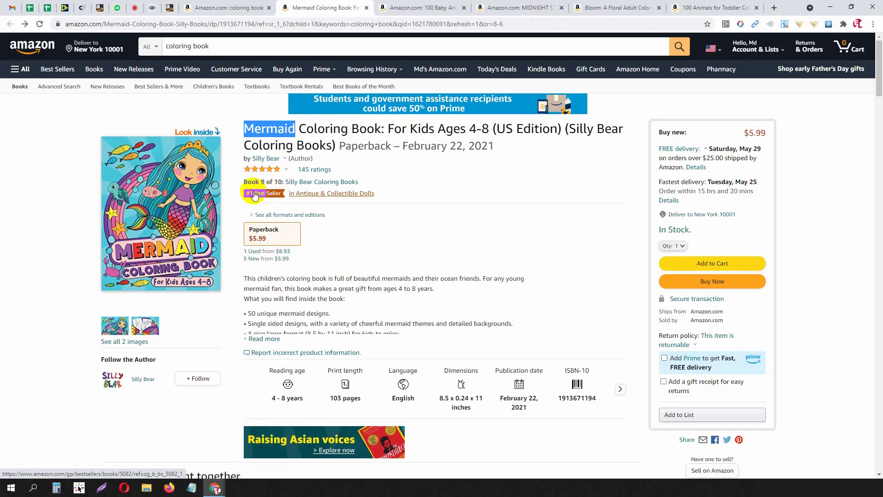
Examine the Mermaid Coloring Book's product details, highlighting its Best Sellers Rank in Books and its publication year.
scroll(282, 240, down, 20)
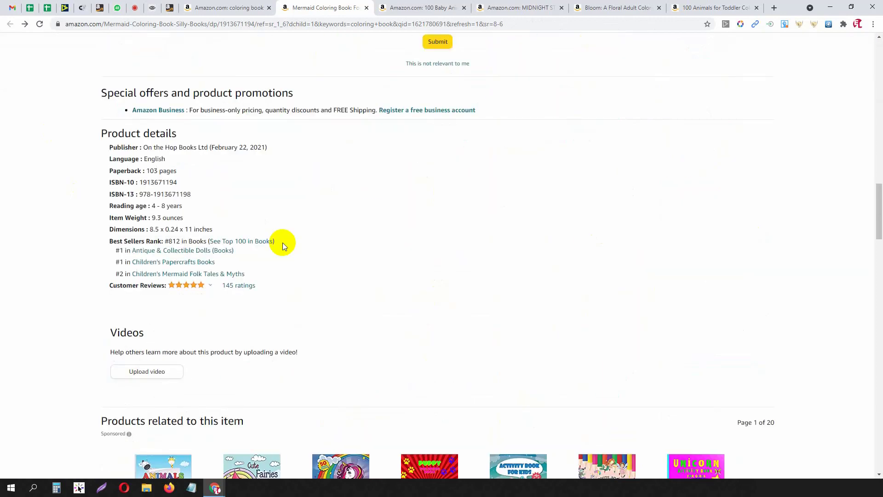
drag(165, 241, 181, 243)
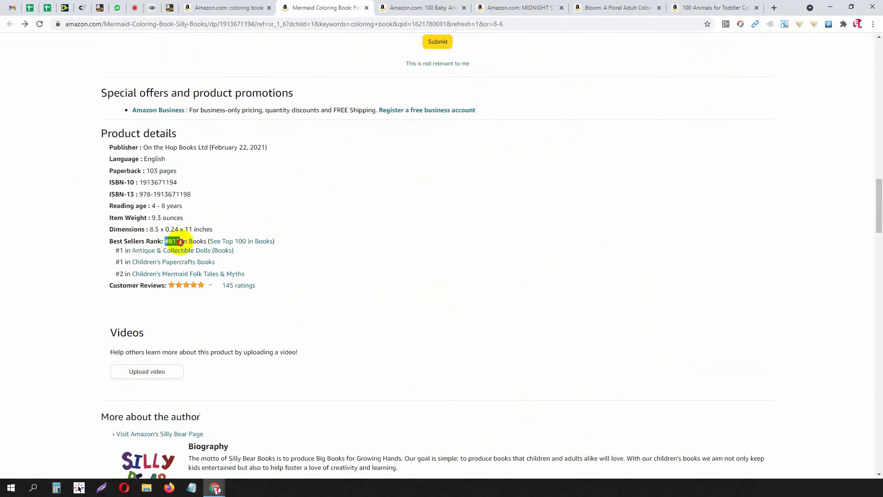
drag(246, 147, 265, 149)
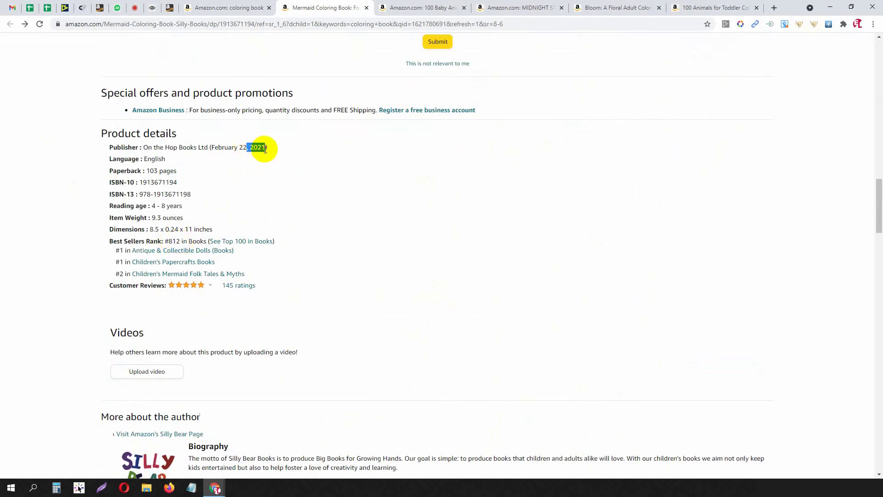
Copy "Mermaid" from the listing title into a blank Notepad note and insert two blank lines above it.
scroll(291, 197, up, 20)
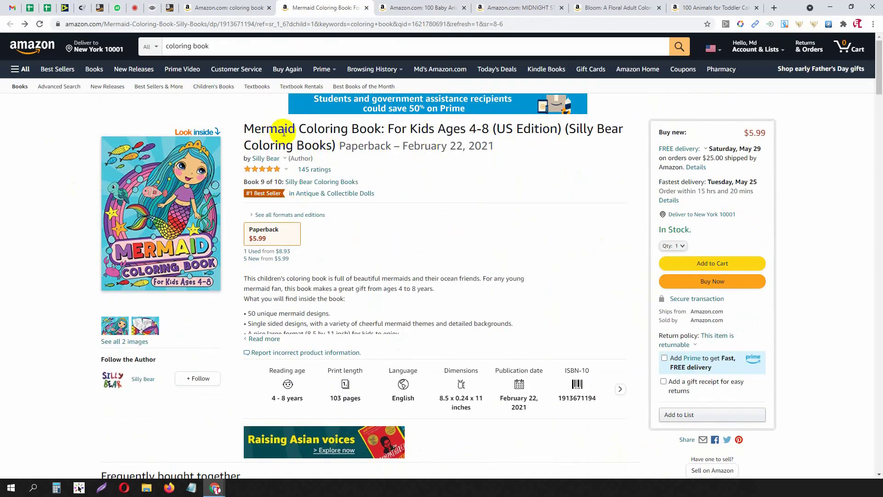
drag(244, 129, 293, 129)
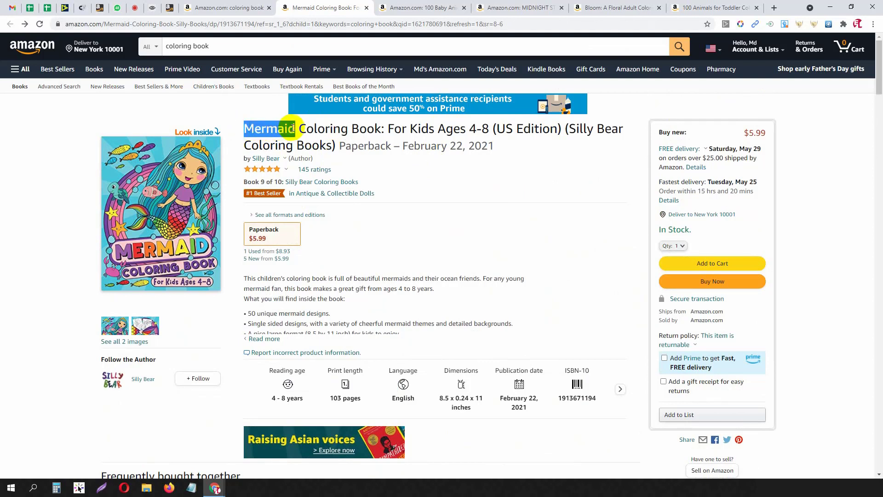
key(ctrl+c)
click(191, 488)
key(ctrl+v)
click(266, 89)
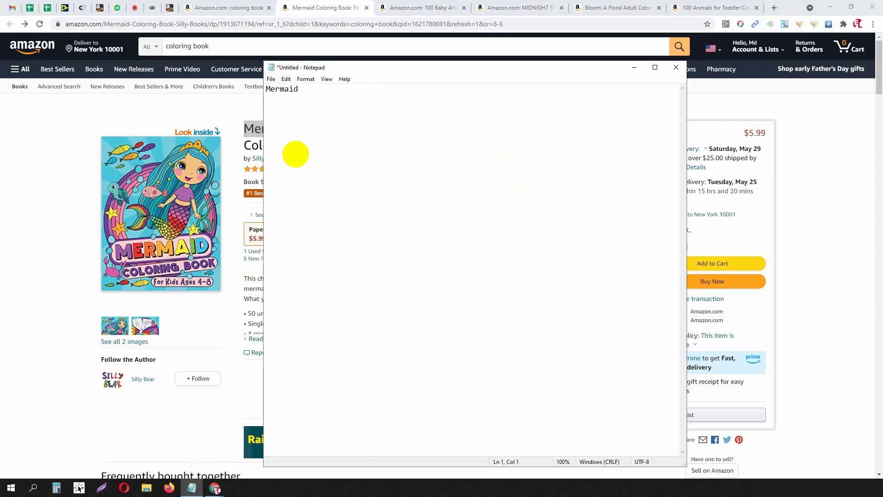
key(Return)
key(Return)
click(316, 109)
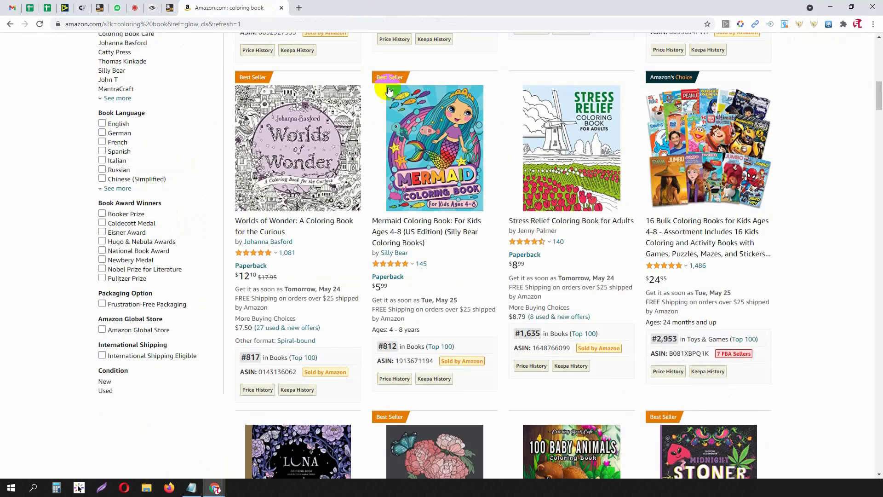
Examine the product details of the Mermaid Coloring Book and the Stress Relief Coloring Book for Adults in the search results.
mouse_move(476, 122)
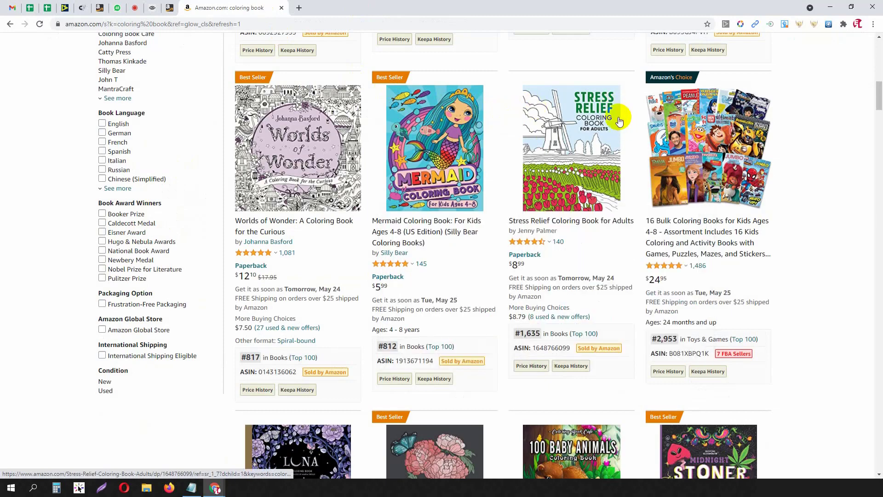
mouse_move(602, 121)
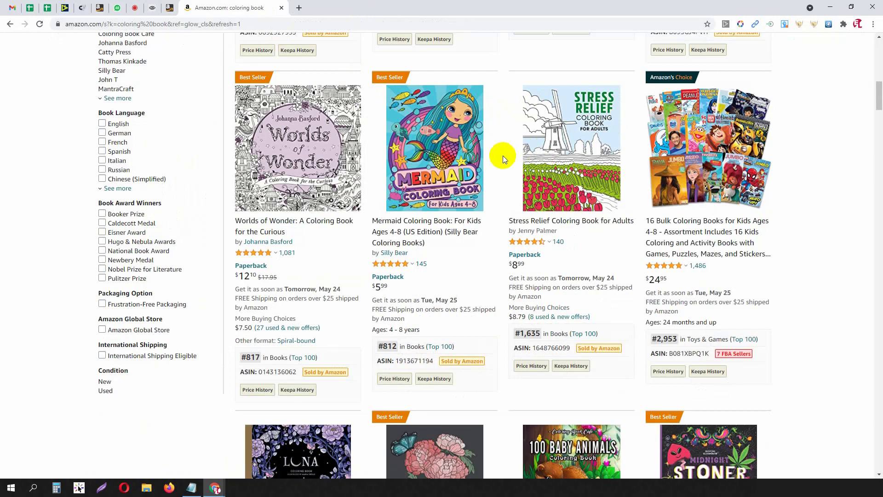
mouse_move(476, 152)
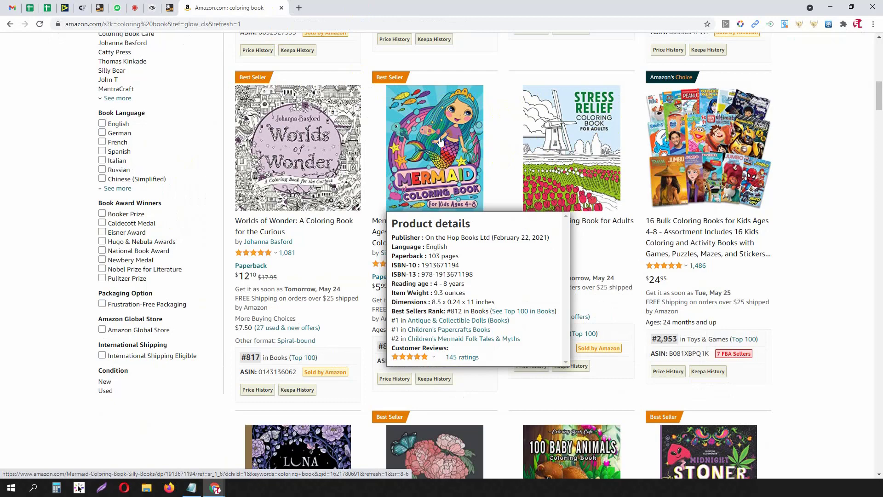
mouse_move(547, 138)
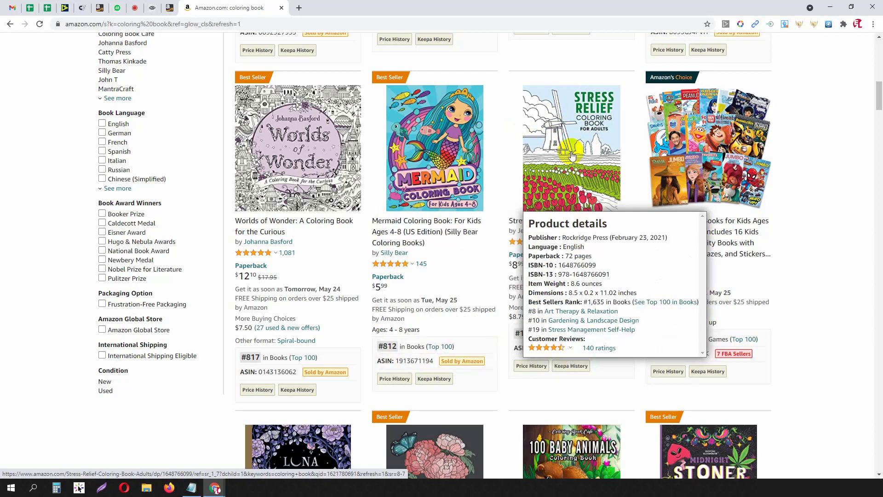
Add "Stress Relief" from its result title to the Notepad note, remove the blank line below "Mermaid", and return to the browser.
scroll(573, 138, down, 2)
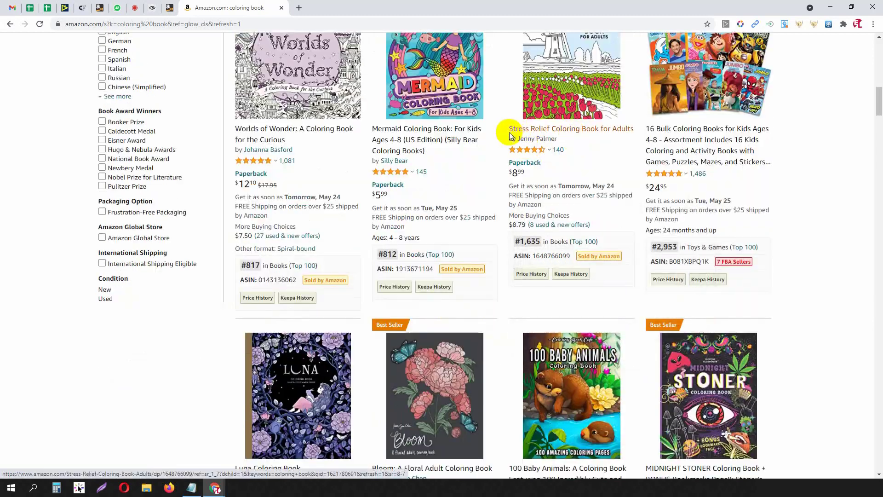
drag(509, 133, 550, 133)
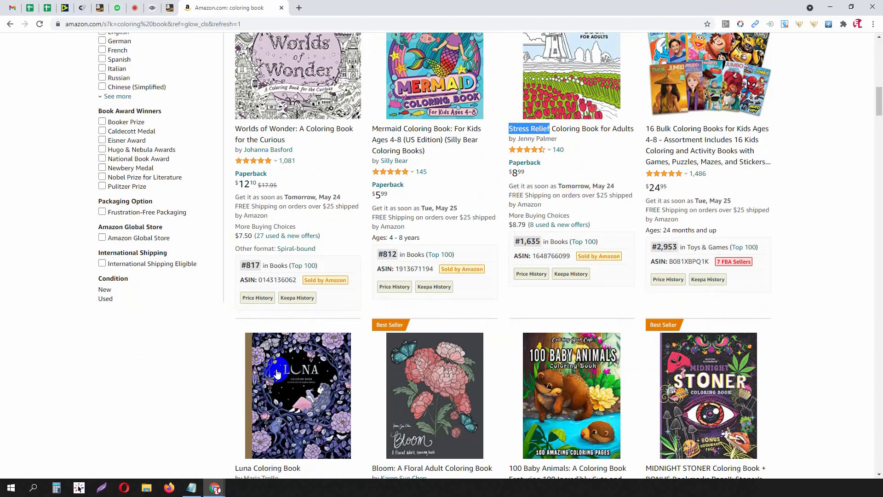
click(191, 488)
key(ctrl+v)
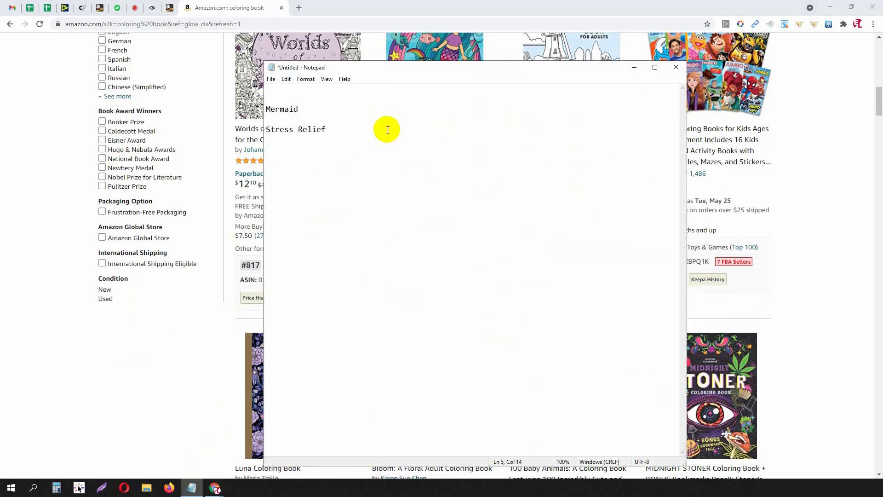
click(326, 109)
key(Delete)
click(180, 7)
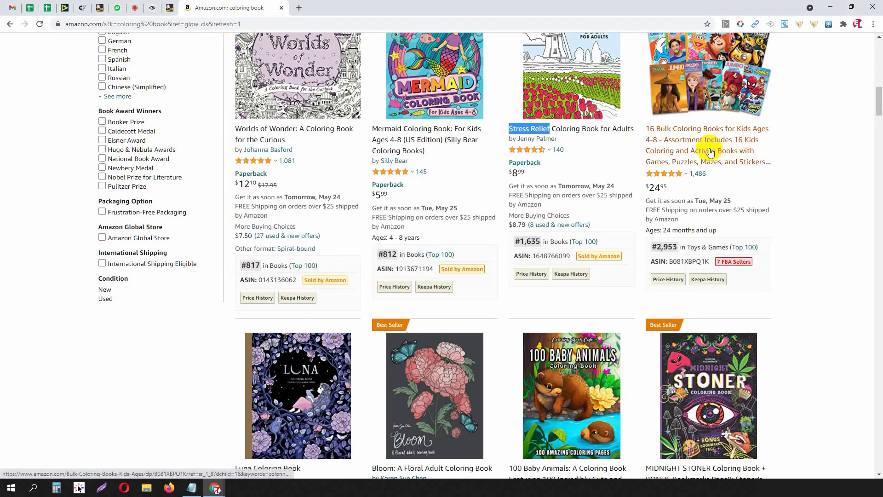
Open the Luna Coloring Book listing in a new tab and examine its product details.
scroll(460, 187, down, 4)
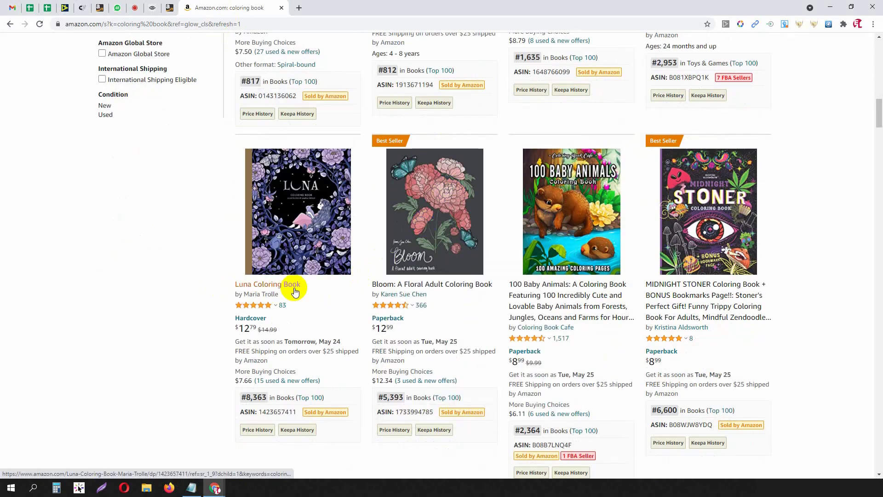
middle_click(289, 192)
click(325, 8)
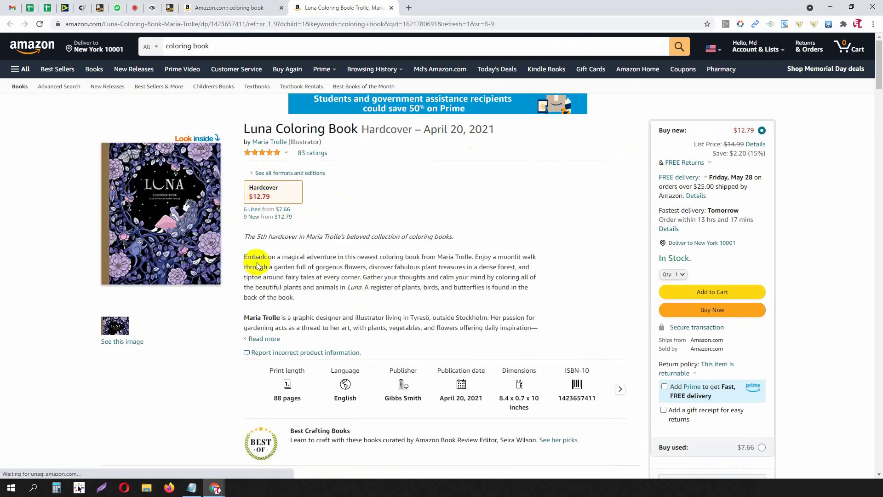
scroll(277, 346, down, 9)
scroll(277, 346, down, 12)
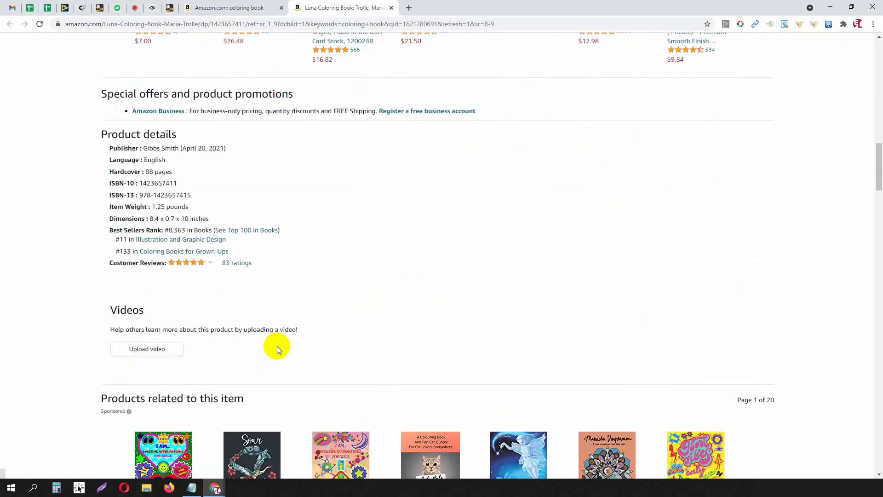
scroll(277, 346, up, 20)
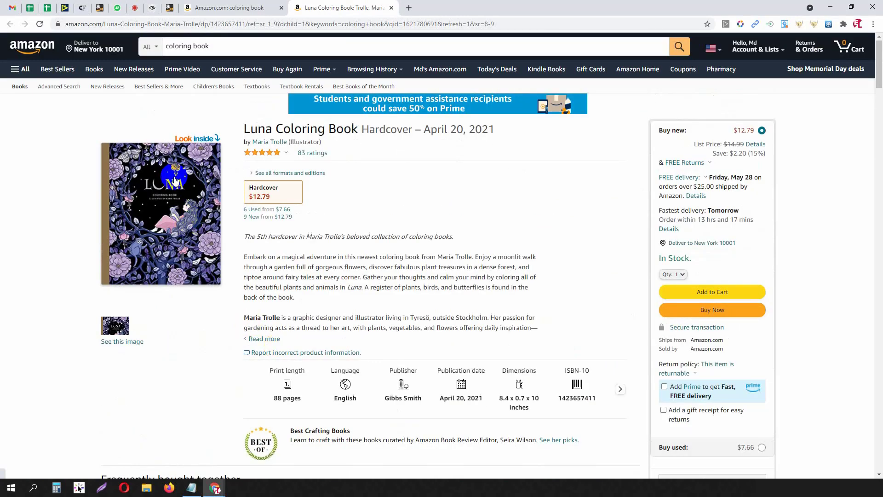
Preview the Luna Coloring Book's opening sample pages and close the preview.
click(174, 180)
scroll(368, 249, down, 10)
scroll(368, 248, down, 5)
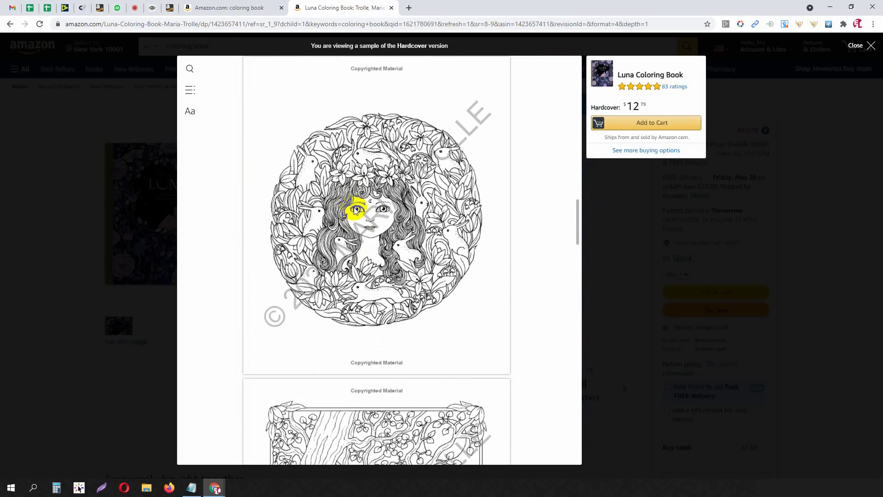
click(77, 120)
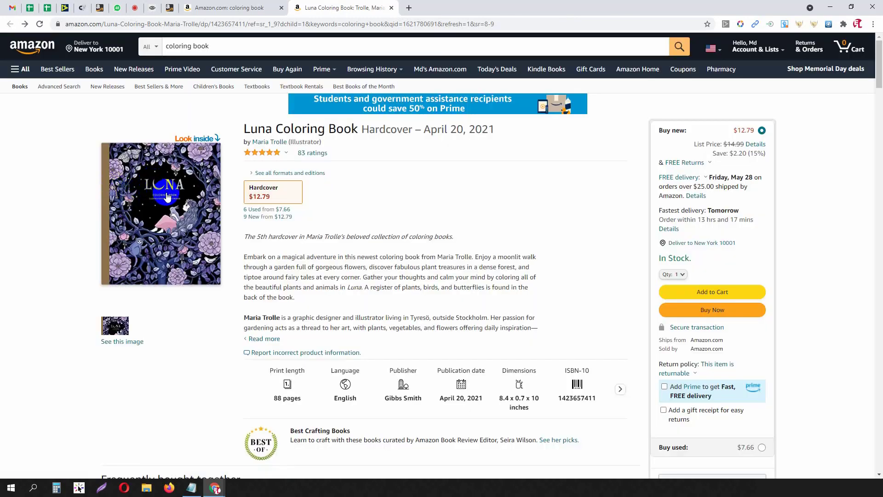
Reopen the Luna Coloring Book preview and examine the style of its interior illustrations further into the sample.
click(167, 189)
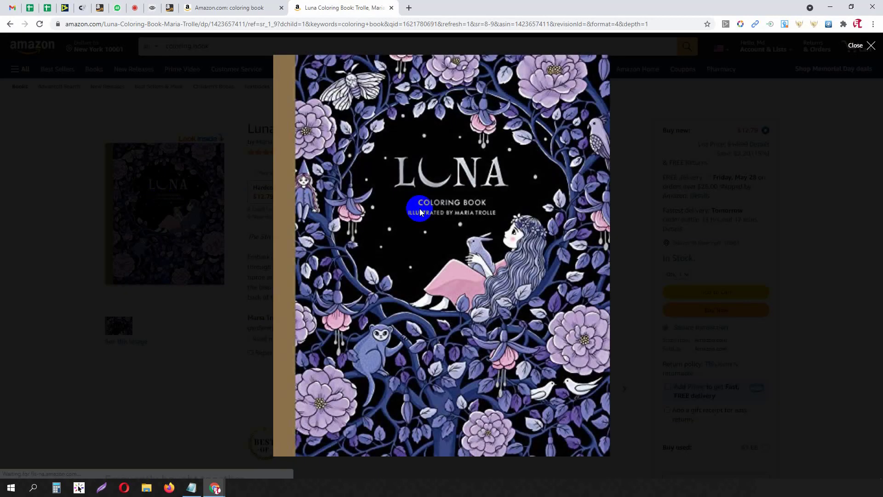
click(419, 208)
scroll(399, 264, down, 12)
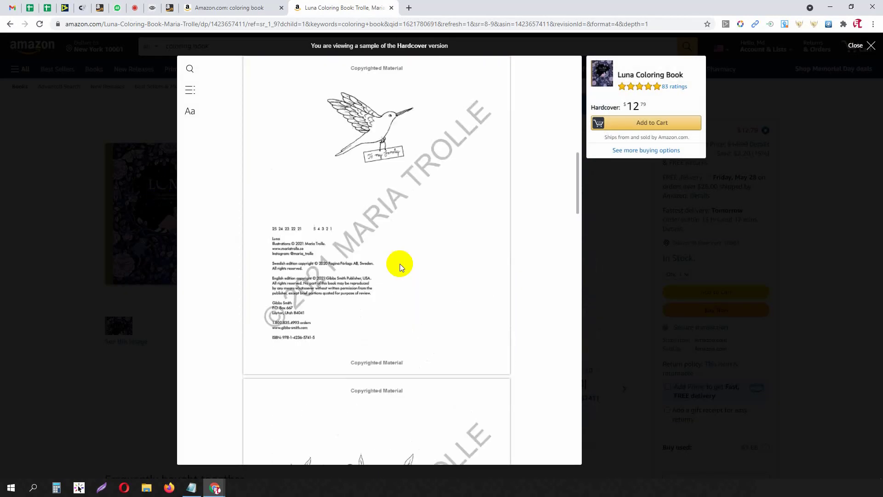
scroll(399, 264, down, 5)
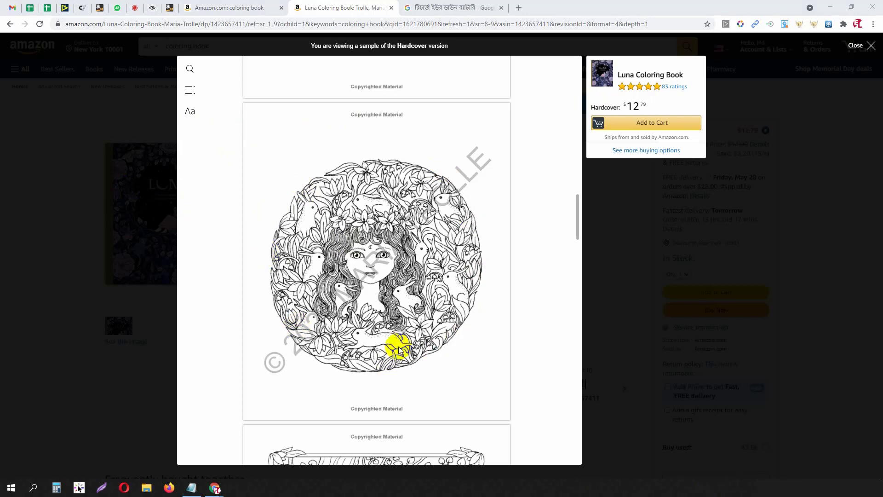
scroll(405, 271, down, 7)
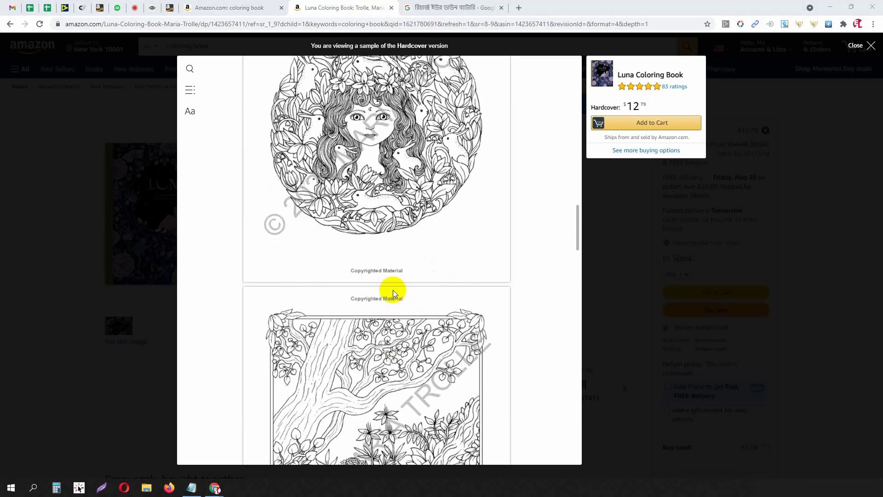
scroll(393, 300, down, 7)
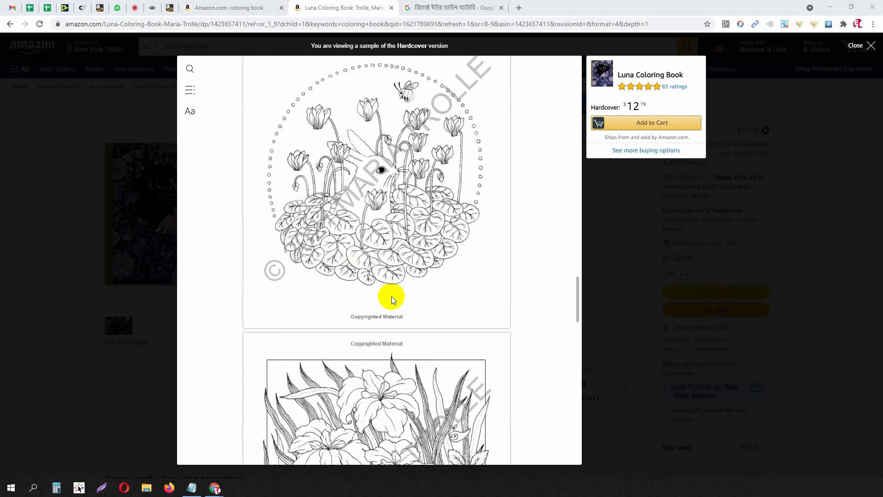
Examine the line-art style of the flower and animal illustrations through to the end of the Luna Coloring Book sample.
scroll(351, 200, up, 1)
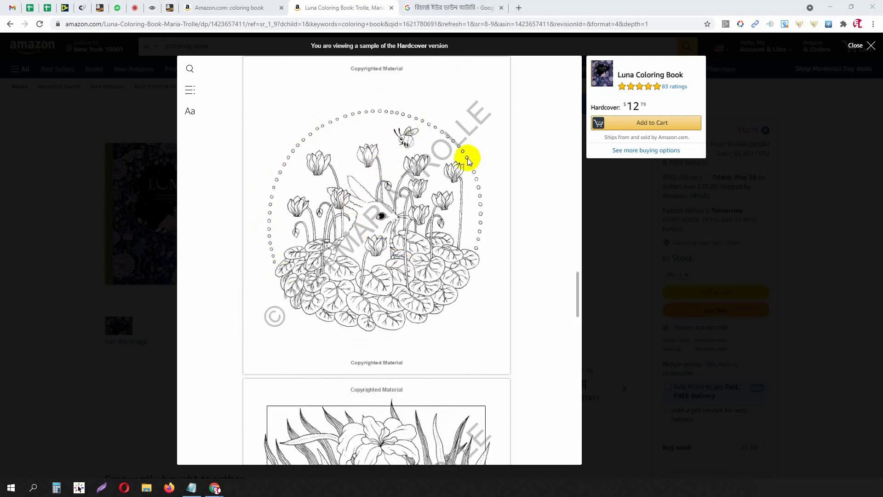
scroll(396, 309, down, 7)
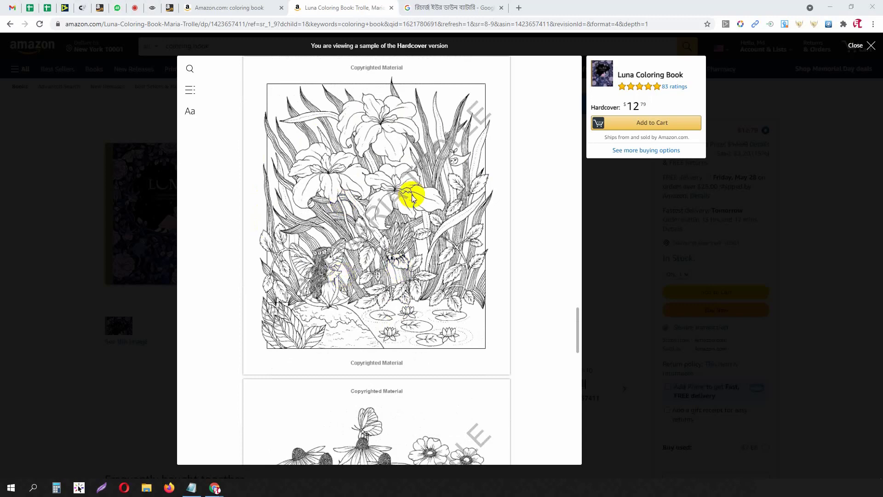
scroll(404, 252, down, 6)
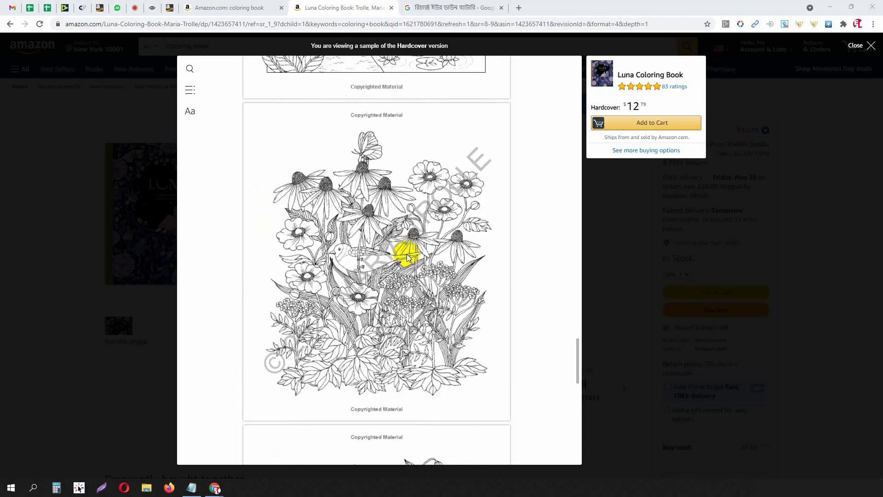
scroll(396, 309, down, 6)
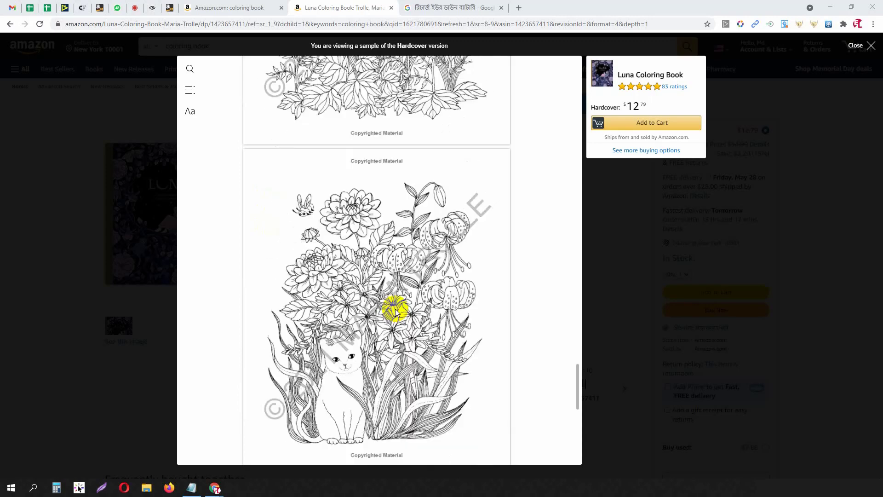
scroll(396, 312, up, 12)
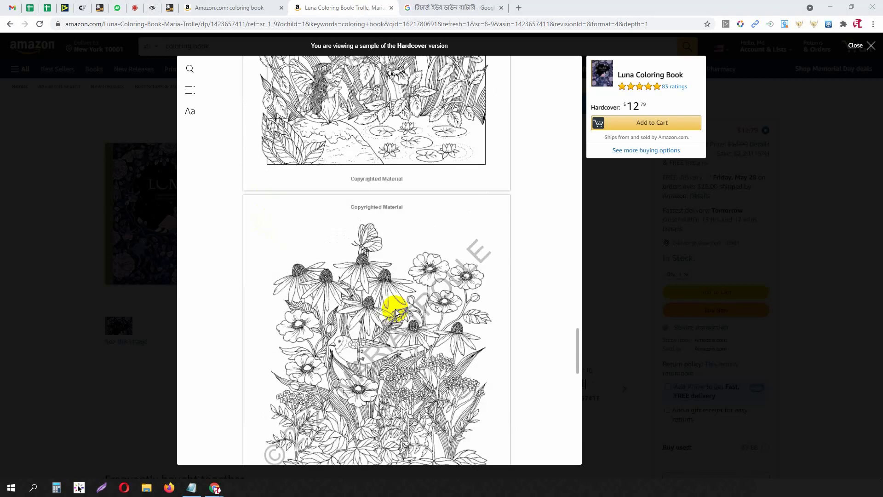
scroll(395, 312, down, 2)
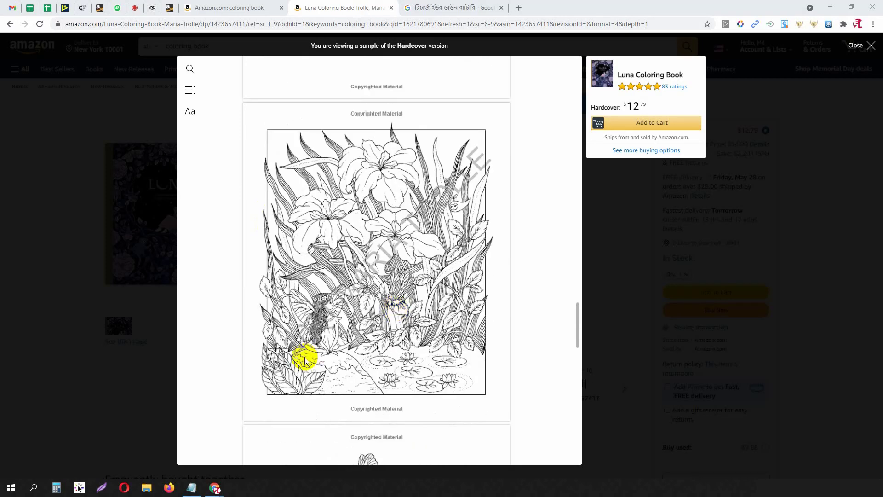
scroll(325, 310, up, 7)
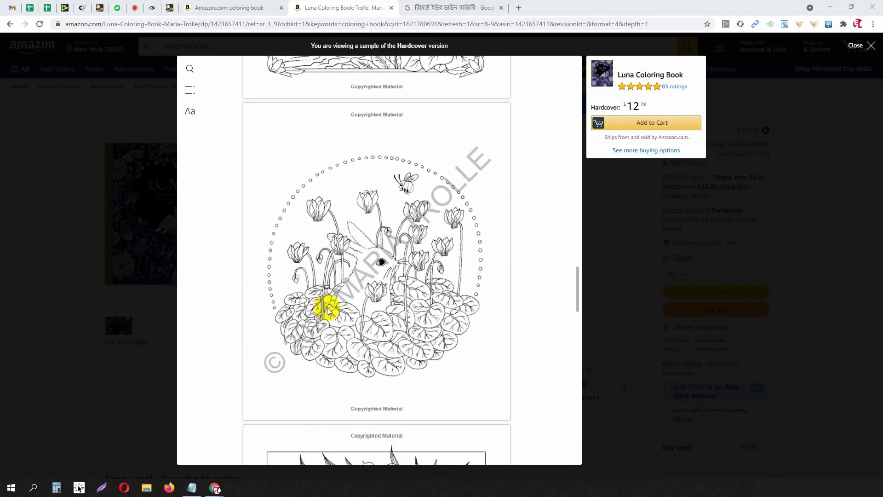
scroll(327, 311, down, 6)
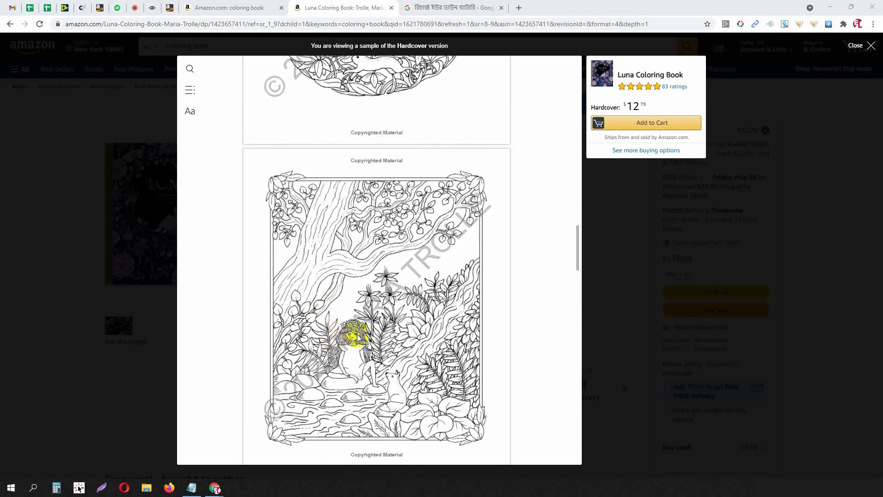
scroll(360, 355, down, 18)
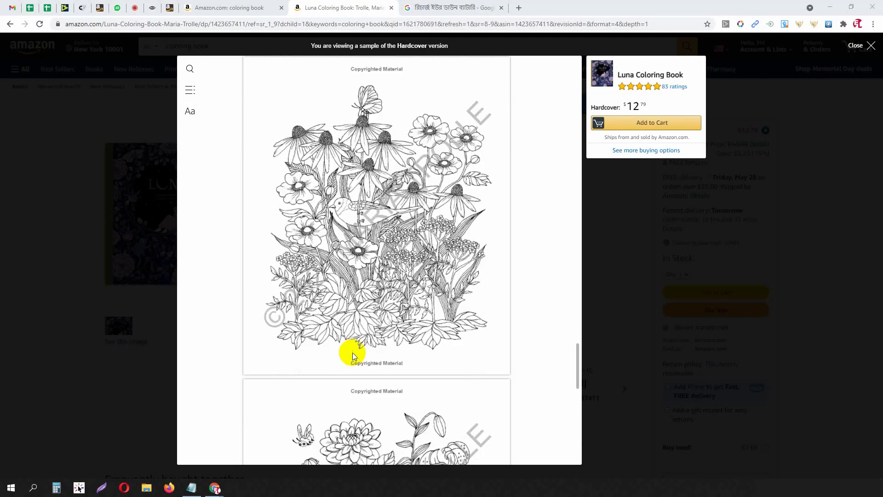
scroll(353, 356, down, 4)
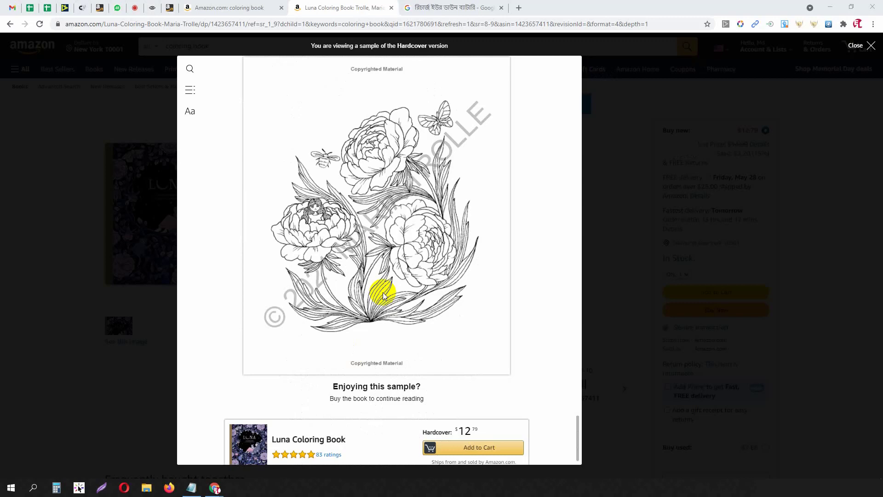
scroll(405, 297, down, 15)
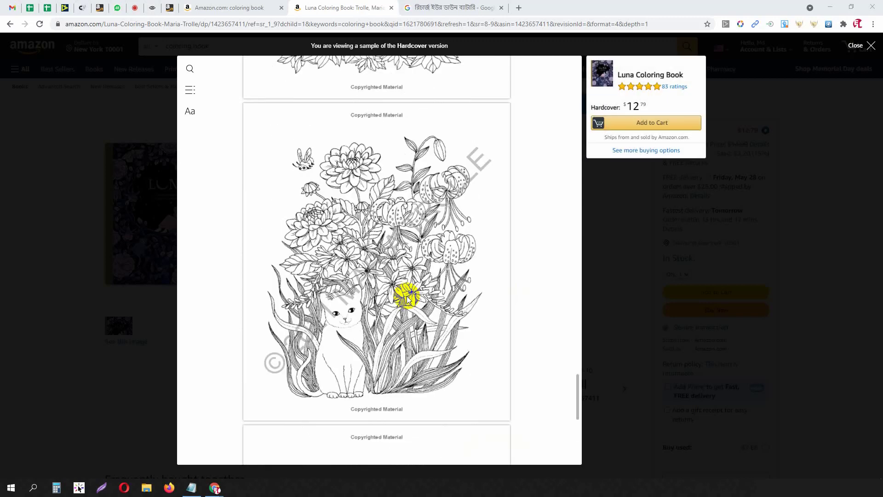
scroll(407, 296, up, 15)
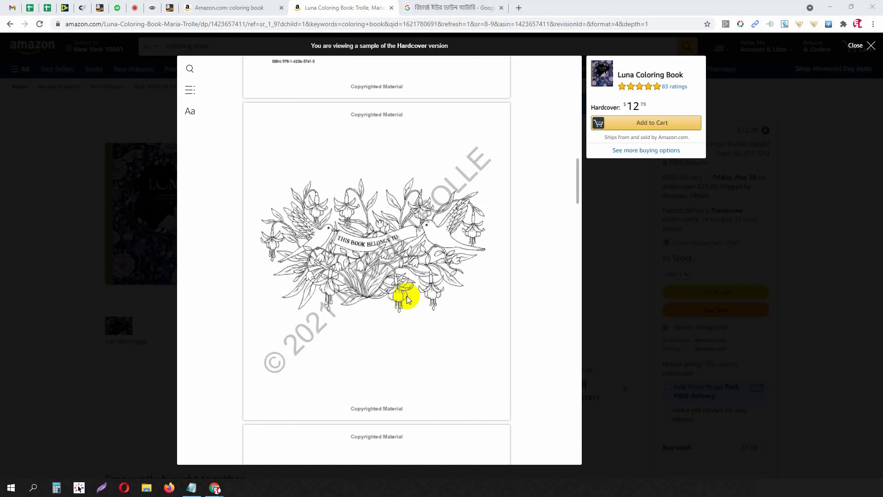
Return to the Luna sample's cover and review the ownership page and first illustrations up to the rabbit drawing.
scroll(407, 296, up, 3)
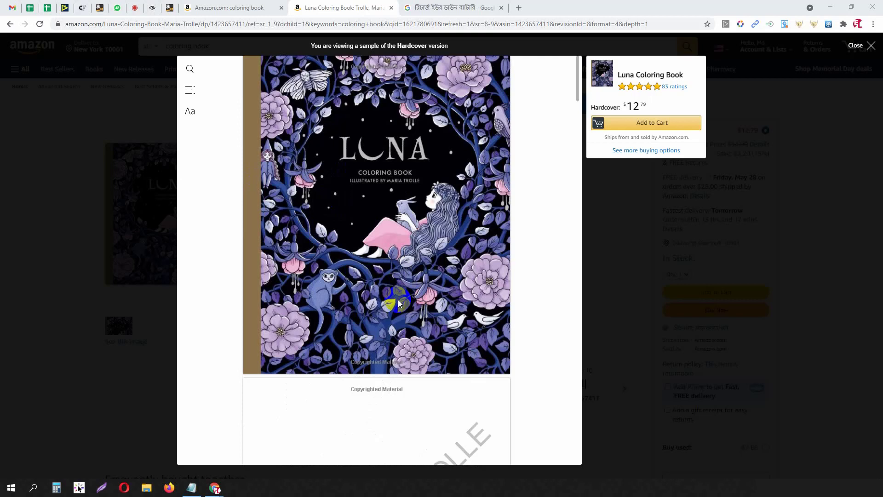
scroll(399, 299, down, 20)
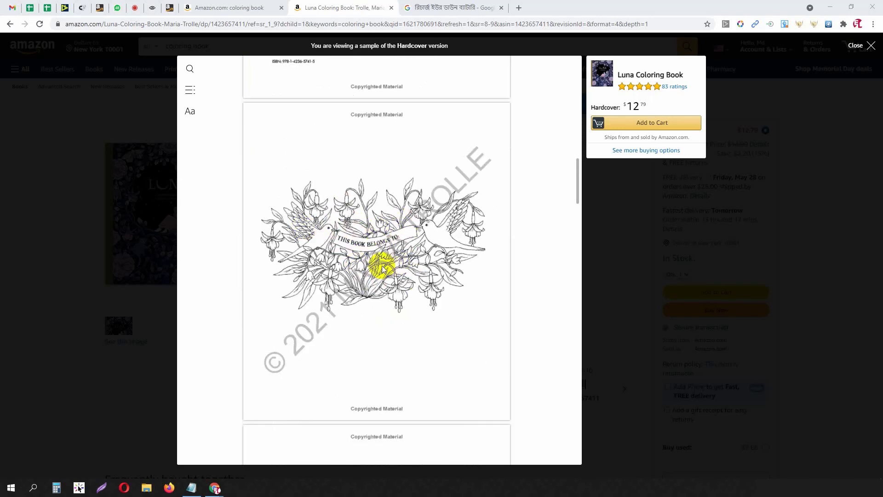
scroll(381, 264, down, 8)
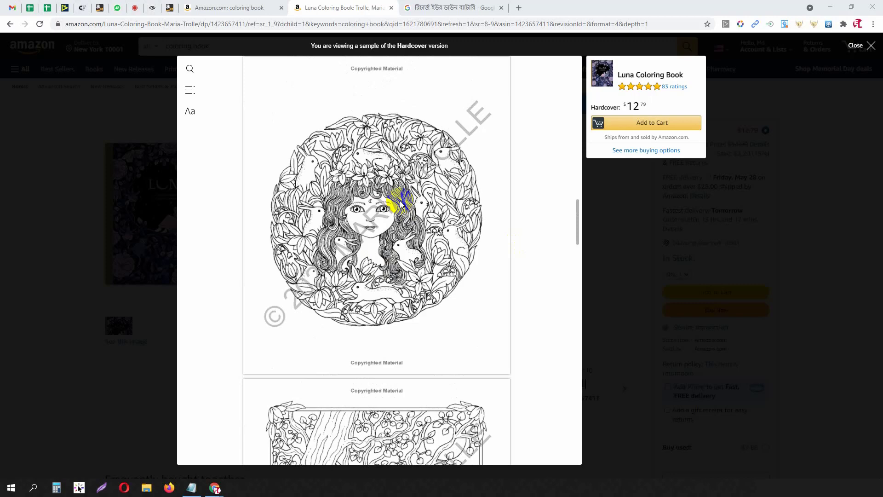
scroll(402, 193, down, 4)
scroll(392, 162, down, 9)
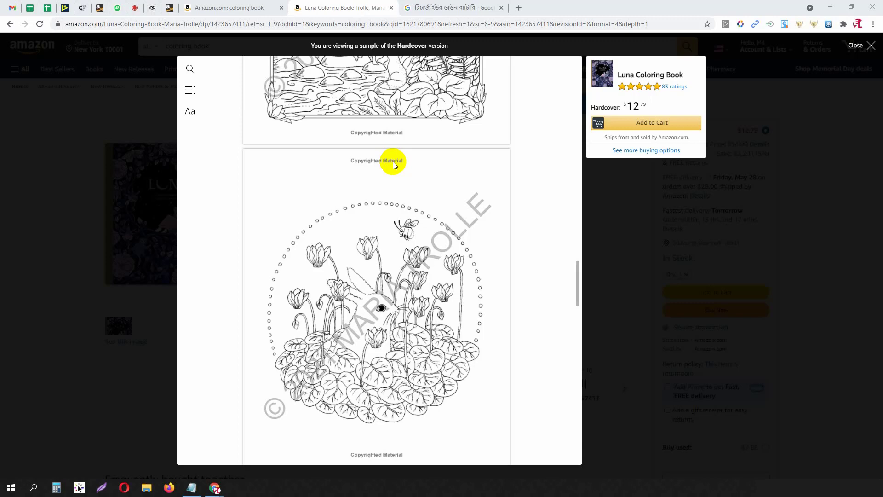
Close the Luna Coloring Book preview, return to the coloring book search results, and close the Luna listing's tab.
click(109, 111)
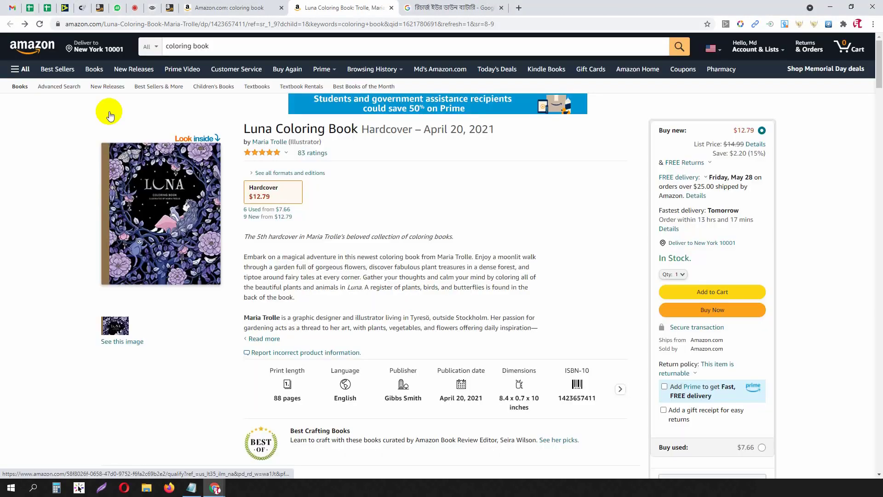
click(230, 7)
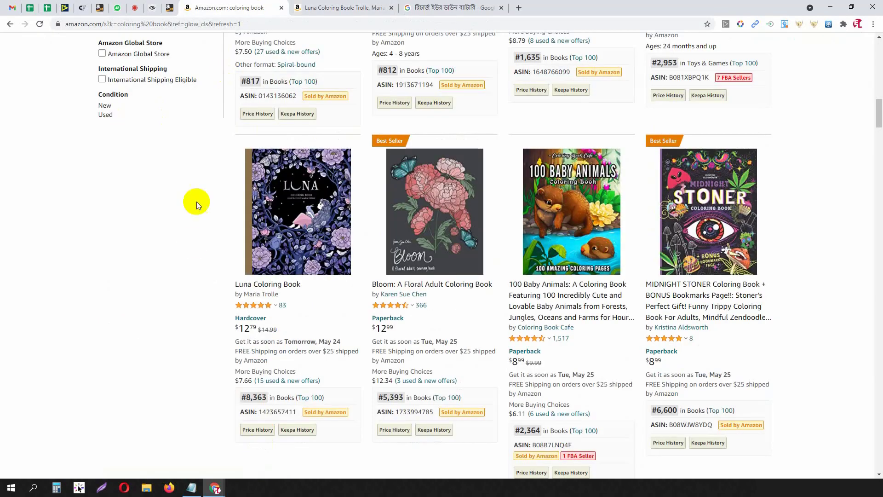
middle_click(328, 7)
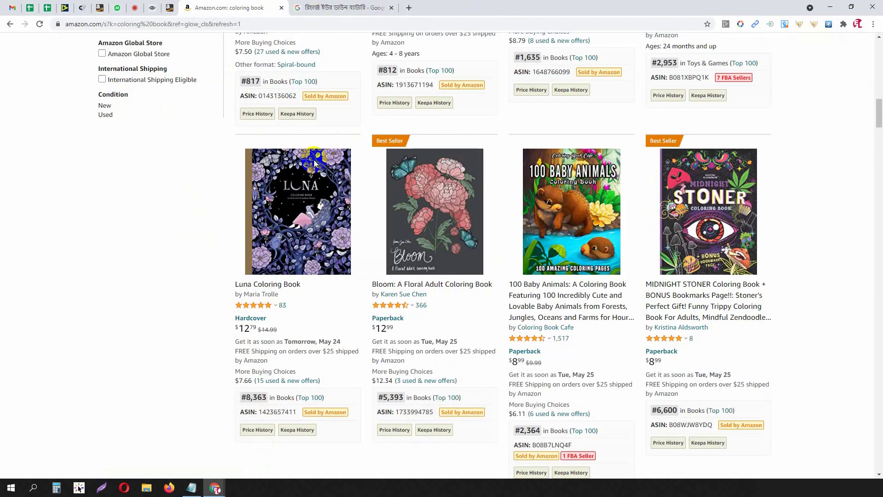
Open the "Bloom: A Floral Adult Coloring Book" listing in a new tab and examine the wording of its title.
mouse_move(237, 308)
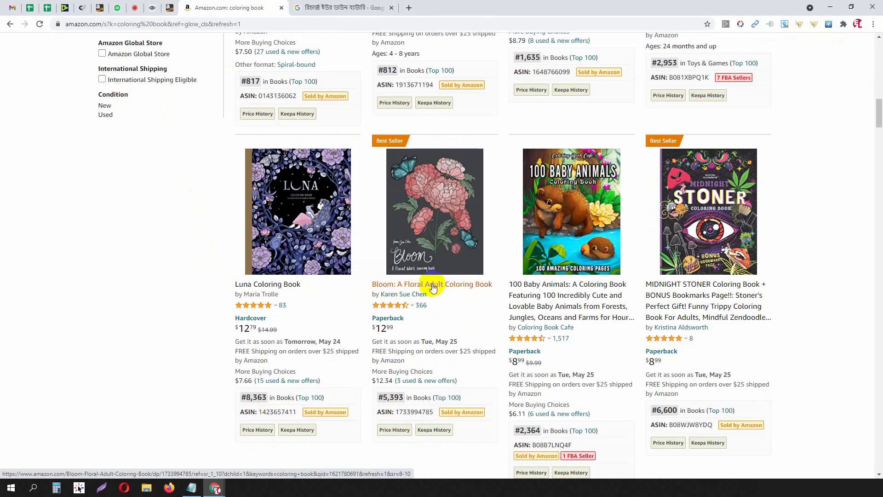
middle_click(451, 284)
click(341, 7)
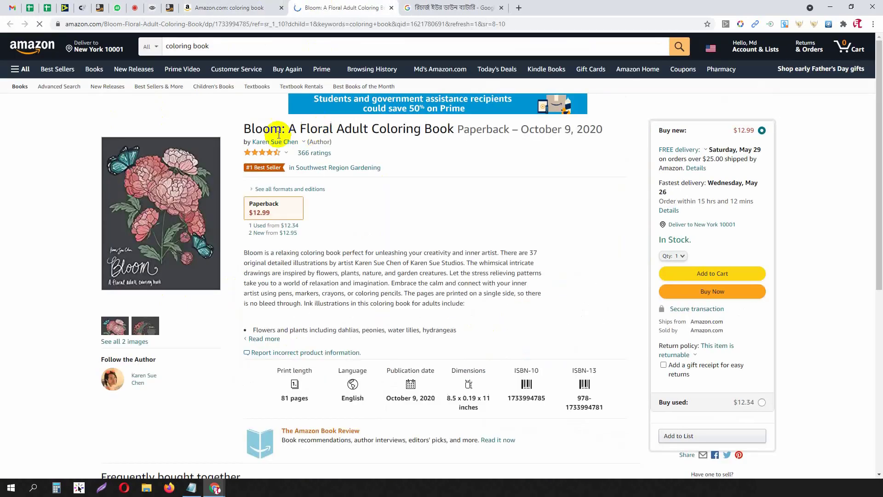
drag(244, 128, 462, 128)
click(340, 129)
click(453, 129)
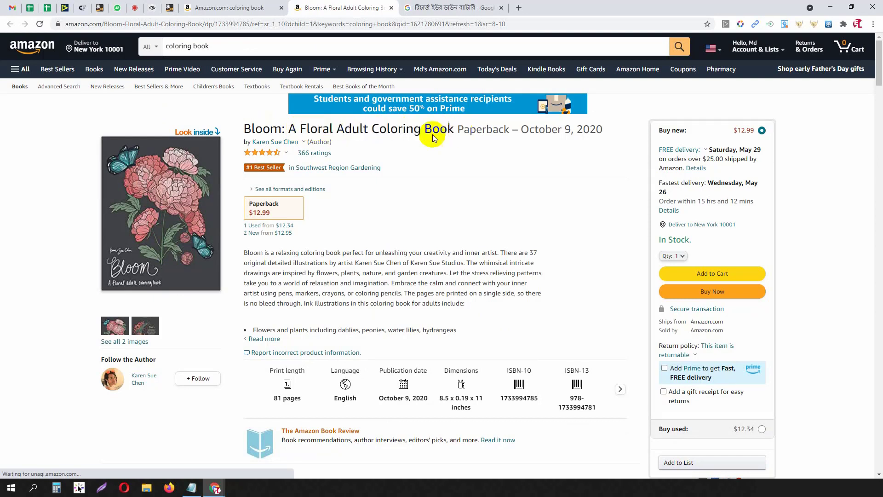
drag(340, 129, 453, 129)
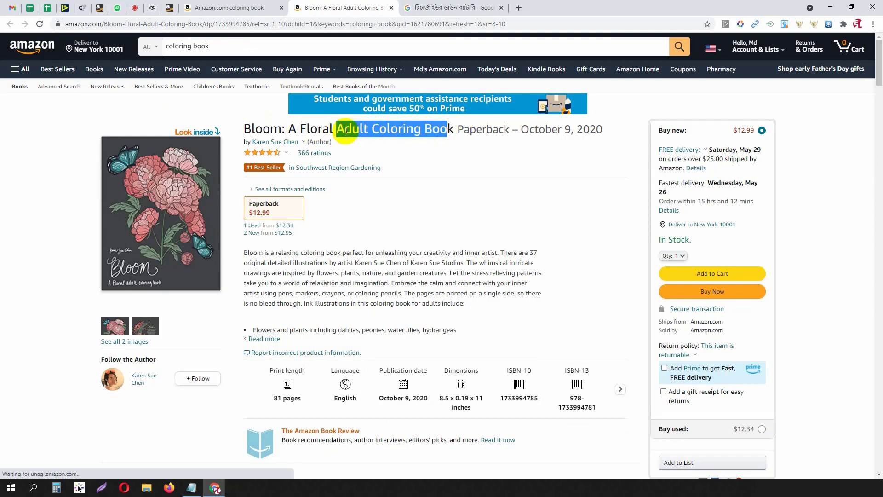
Add "Floral" from the Bloom title below "Stress Relief" in the Notepad note and return to the browser.
drag(299, 129, 332, 129)
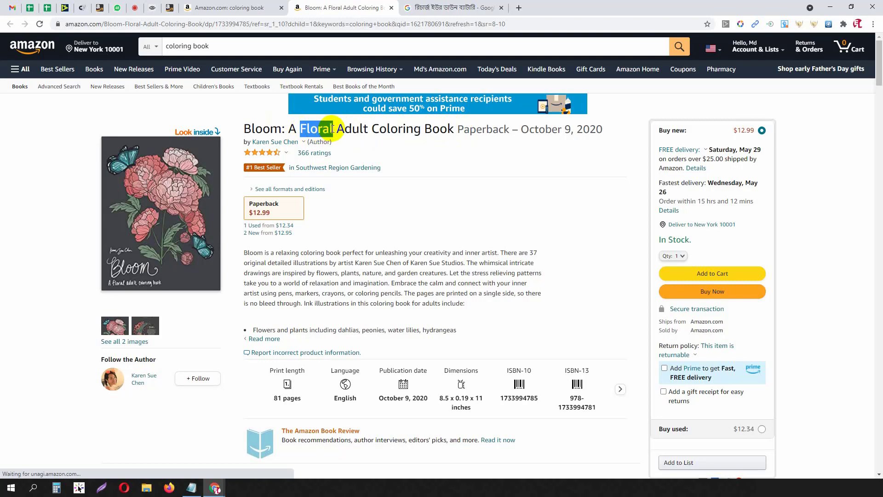
click(190, 491)
text(Floral)
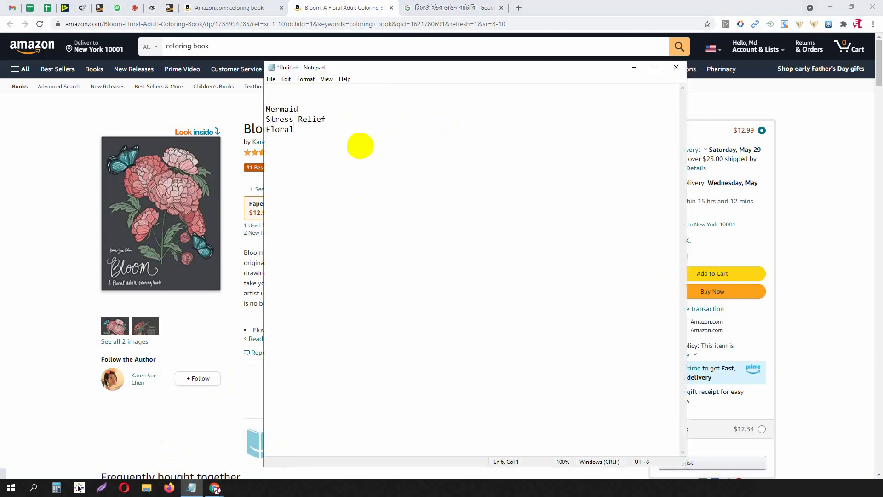
click(337, 8)
Open the "100 Baby Animals" coloring book listing from the search results in a new tab and switch to it.
click(257, 7)
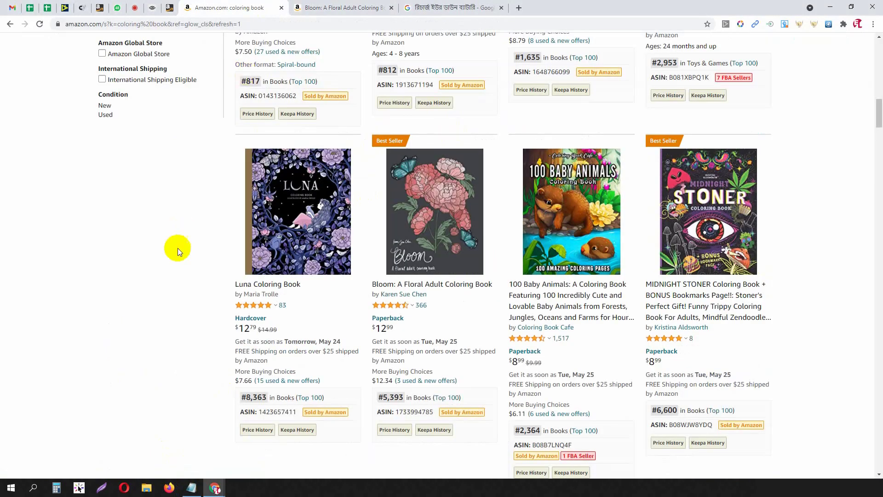
scroll(177, 248, down, 1)
middle_click(534, 238)
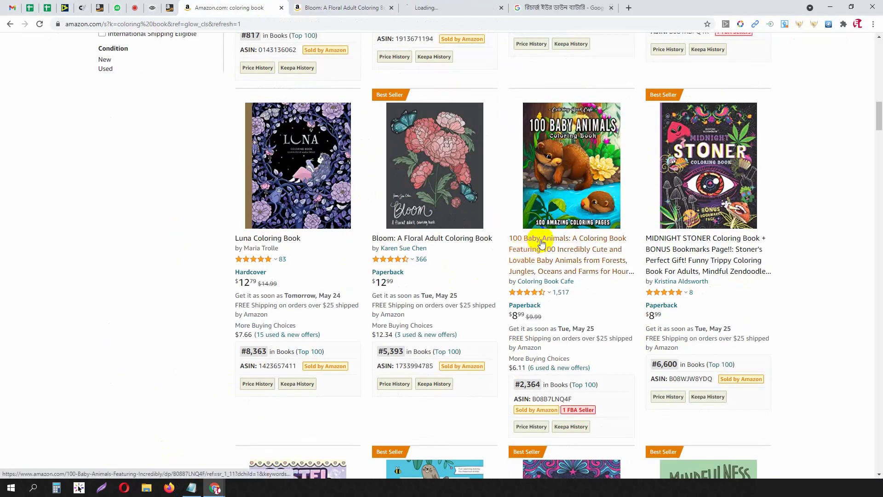
click(466, 5)
Copy "Baby Animals" from the listing title into the Notepad note below "Floral".
drag(269, 128, 345, 129)
key(ctrl+c)
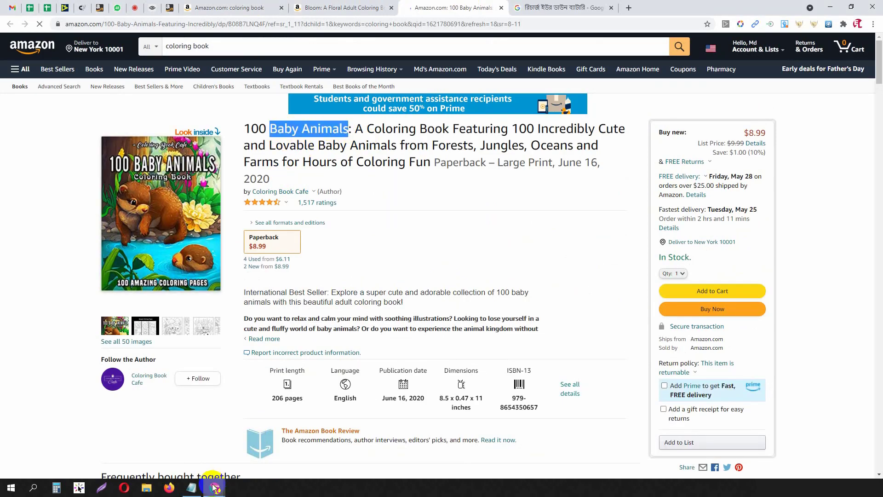
click(191, 488)
key(ctrl+v)
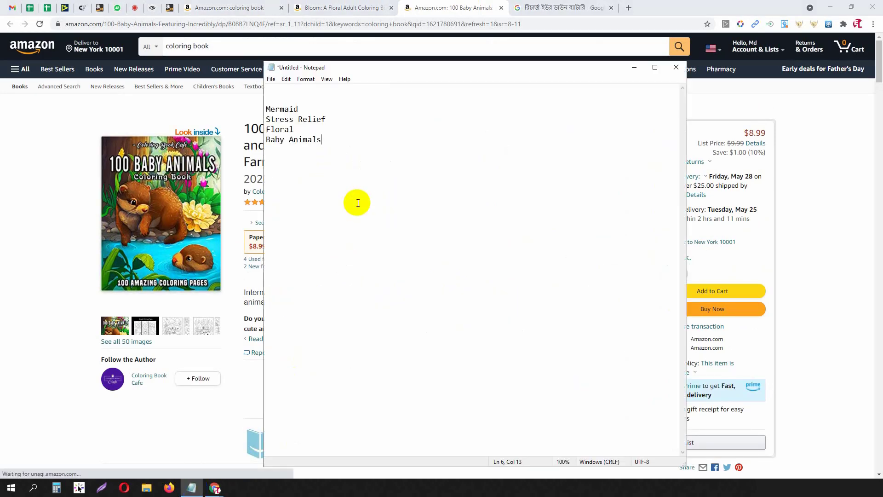
Open the MIDNIGHT STONER Coloring Book listing from the search results, examine its title and details, and close its tab.
click(262, 8)
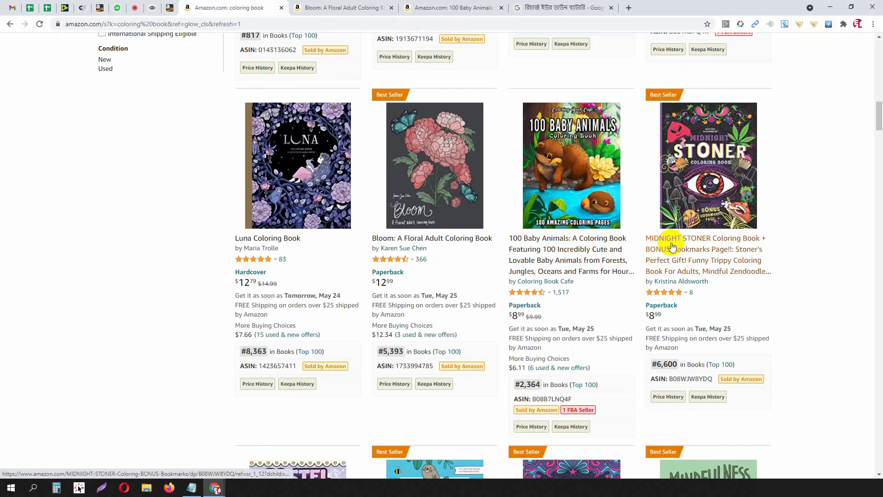
ctrl+click(714, 179)
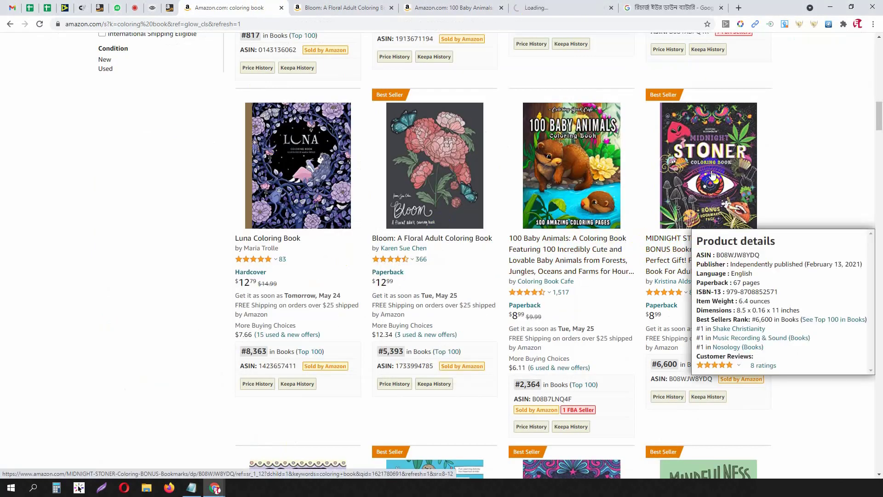
click(566, 7)
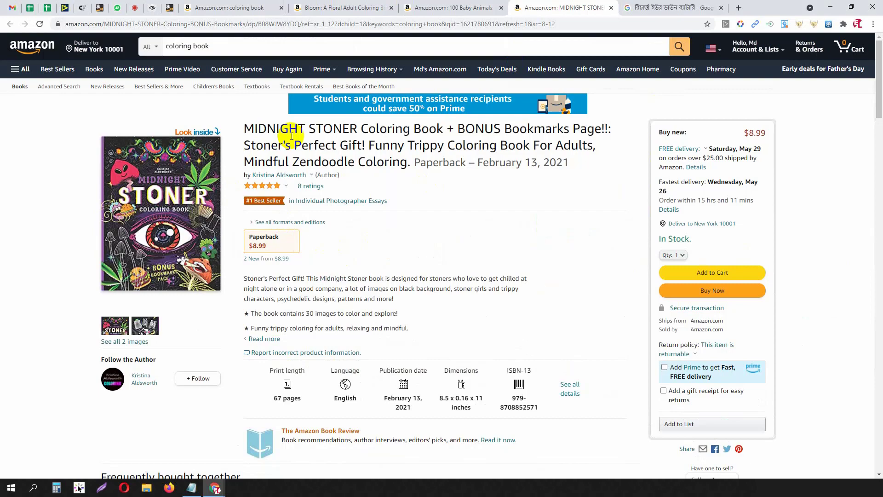
middle_click(557, 7)
click(233, 5)
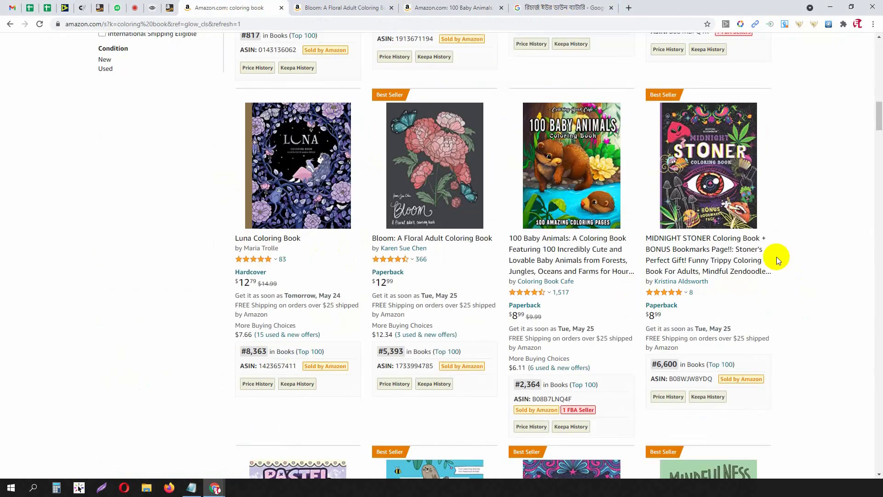
Check the "100 Animals for Toddler" product details in the next results row and open the Pastel Goth listing in a new tab.
scroll(777, 256, down, 5)
scroll(777, 256, down, 1)
mouse_move(417, 264)
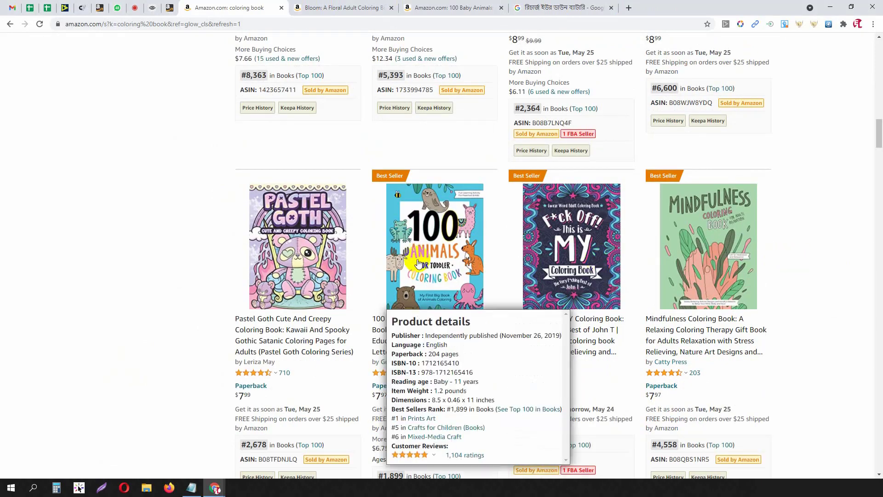
scroll(550, 184, down, 3)
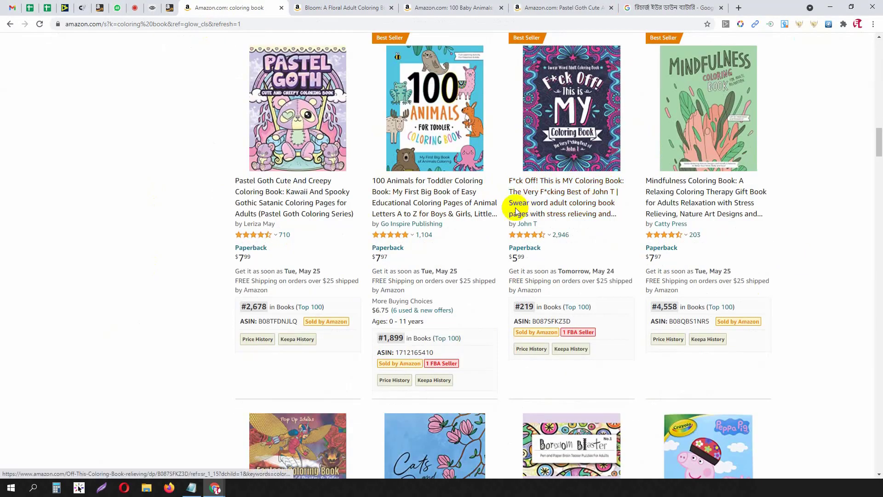
Open the swear word adult coloring book listing in a new tab and copy "Swear word" from its title into the Notepad note below "Baby Animals".
middle_click(534, 209)
click(326, 7)
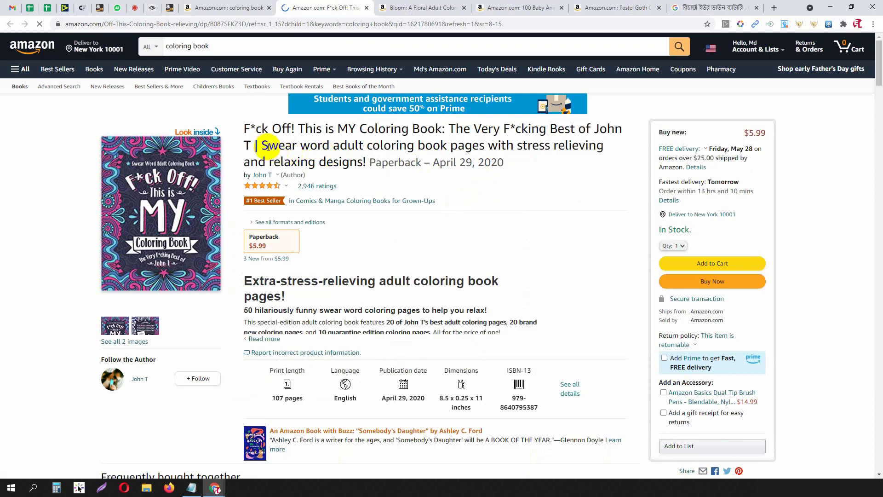
drag(263, 145, 330, 147)
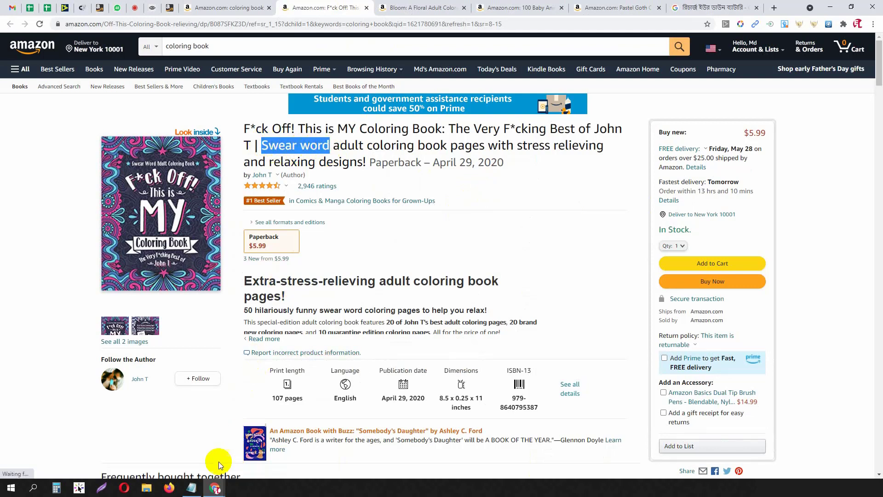
click(192, 488)
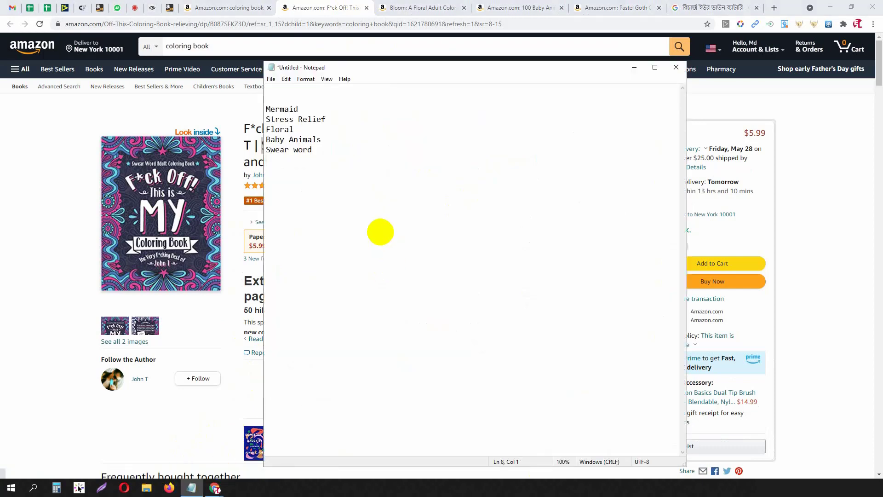
Close the open coloring book listing tabs and the Google tab, returning to the coloring book search results.
click(336, 8)
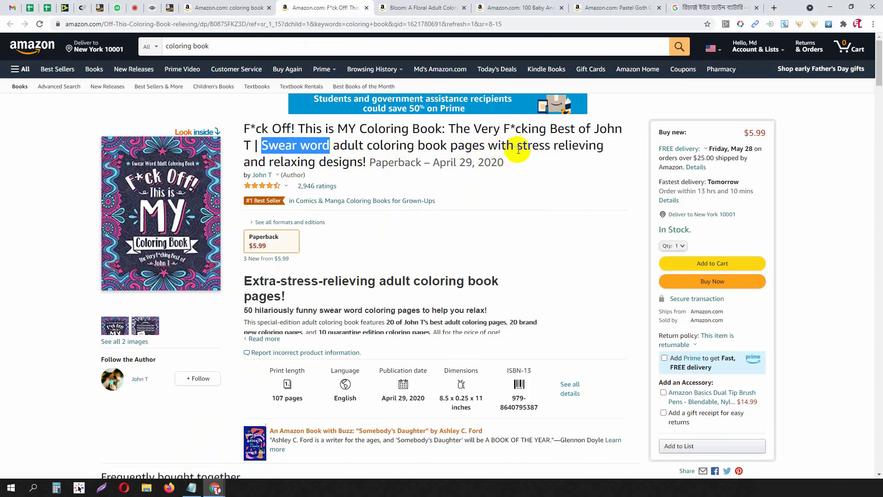
middle_click(332, 7)
middle_click(333, 7)
middle_click(332, 7)
middle_click(332, 7)
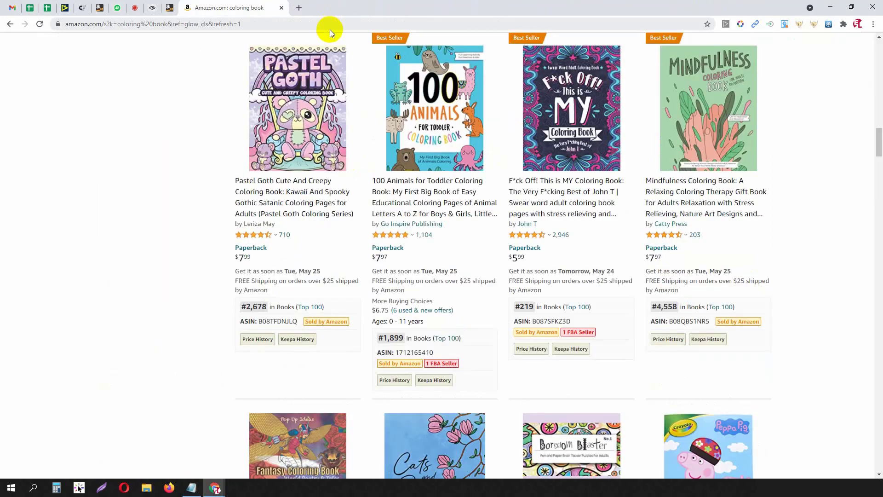
Copy "Mindfulness" from the Mindfulness Coloring Book listing's title into the Notepad note below "Swear word" and close the listing.
middle_click(671, 188)
click(355, 7)
drag(247, 129, 305, 131)
key(ctrl+c)
click(191, 488)
key(ctrl+v)
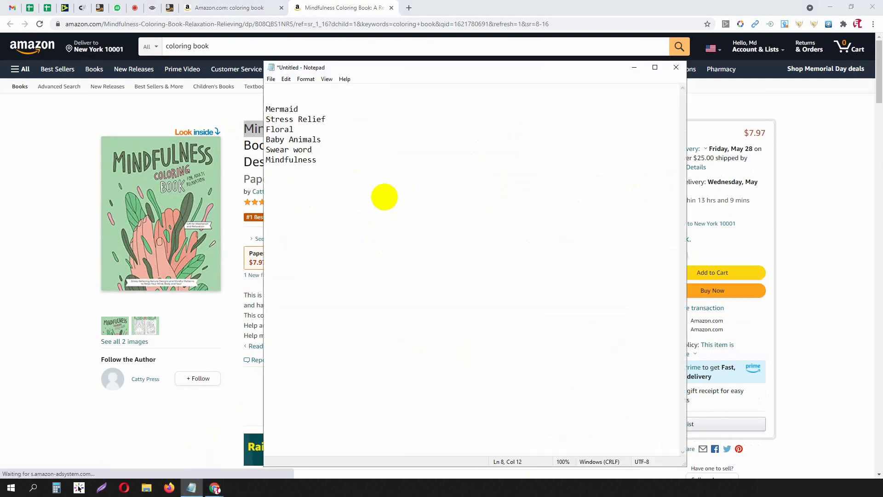
click(316, 6)
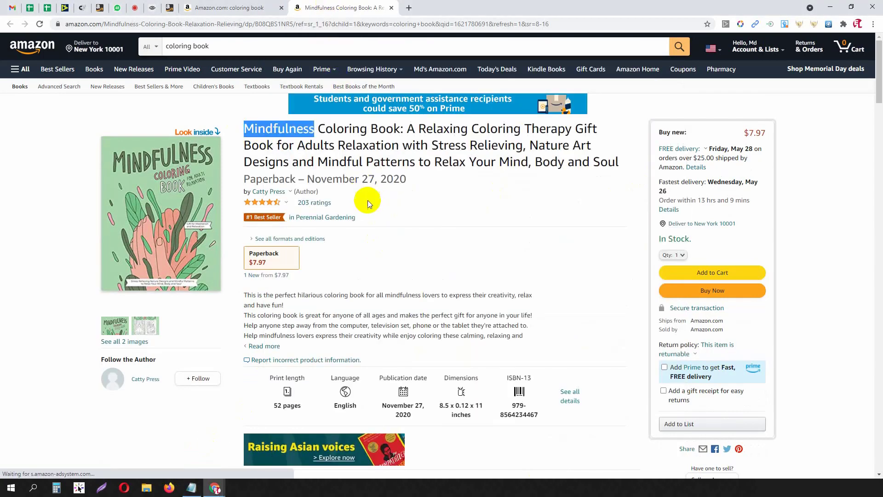
scroll(367, 197, down, 5)
middle_click(356, 5)
Open the sponsored "Cats and Plants" listing from the search results and copy "Cats" from its title into the Notepad note below "Mindfulness".
scroll(220, 194, down, 8)
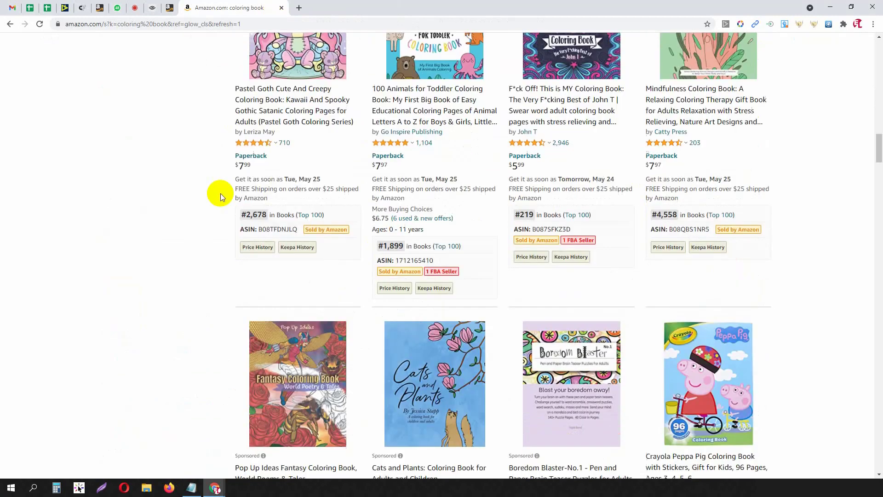
scroll(199, 202, down, 1)
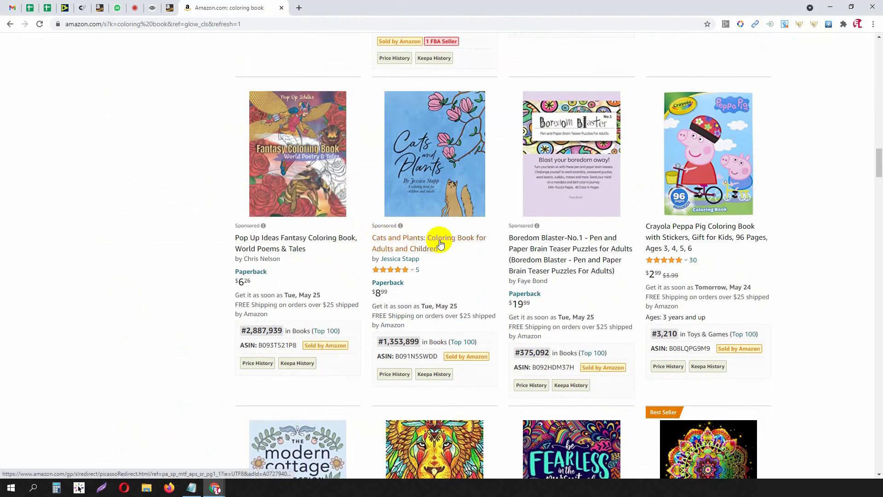
middle_click(394, 244)
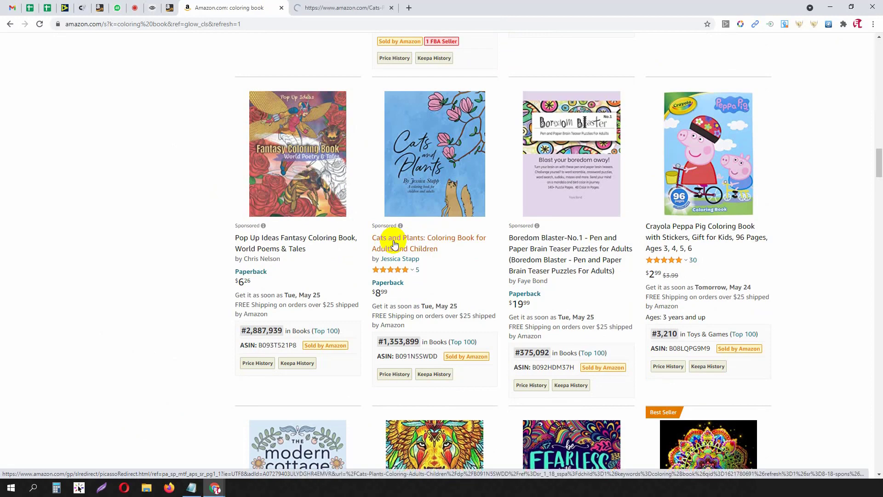
click(344, 7)
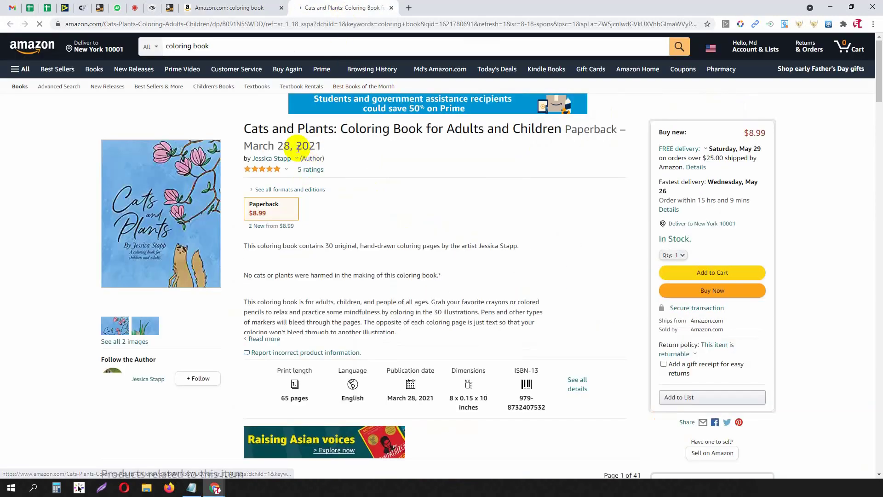
drag(244, 128, 269, 130)
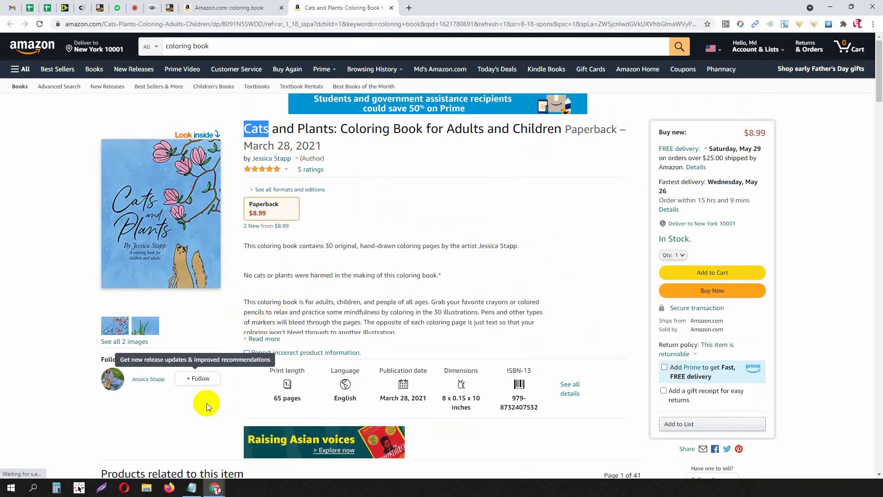
click(192, 488)
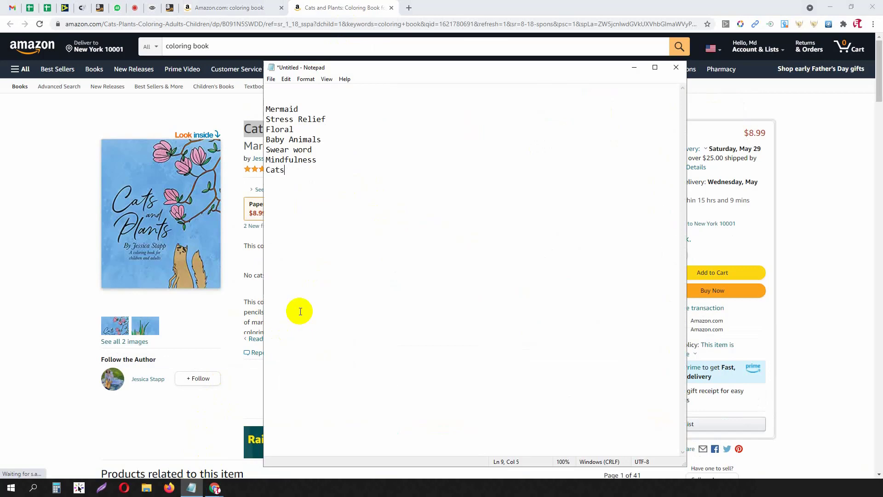
Copy "Plants" from the same listing's title into the Notepad note below "Cats".
click(344, 7)
drag(298, 129, 325, 134)
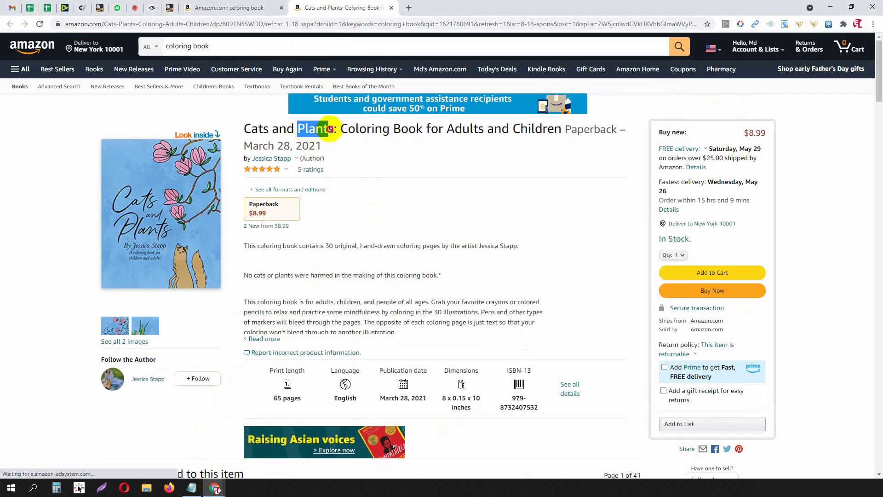
click(191, 488)
key(ctrl+v)
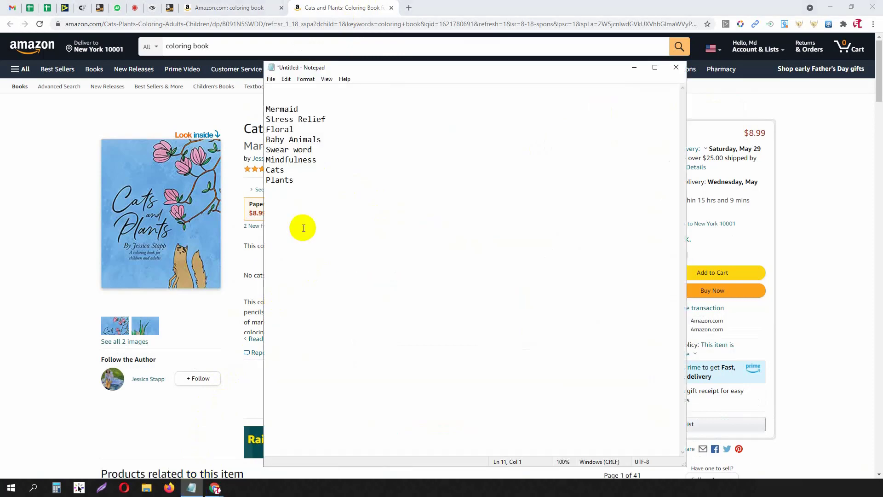
Examine the two niche words in the "Cats and Plants" title and close the listing.
click(317, 7)
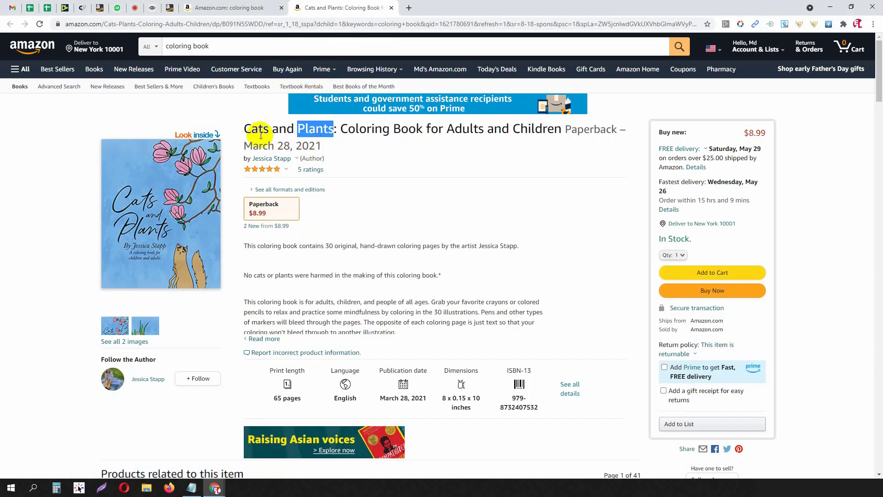
drag(247, 130, 328, 128)
drag(244, 129, 258, 130)
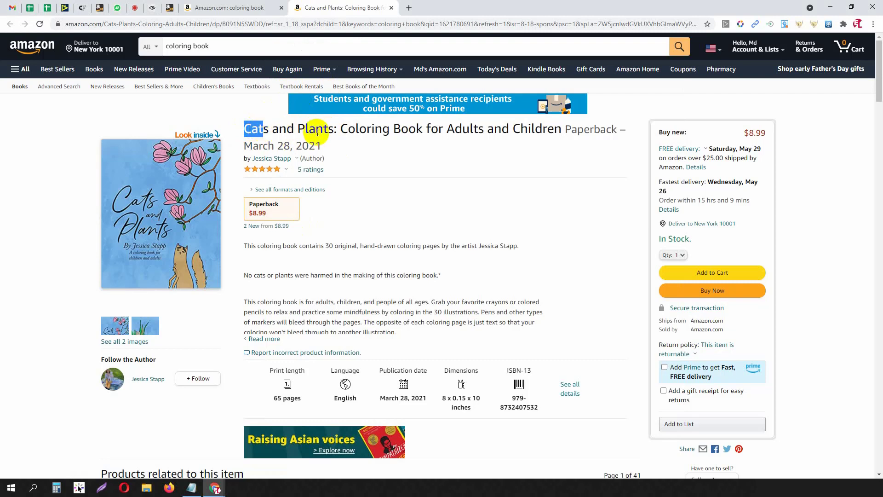
drag(298, 129, 328, 130)
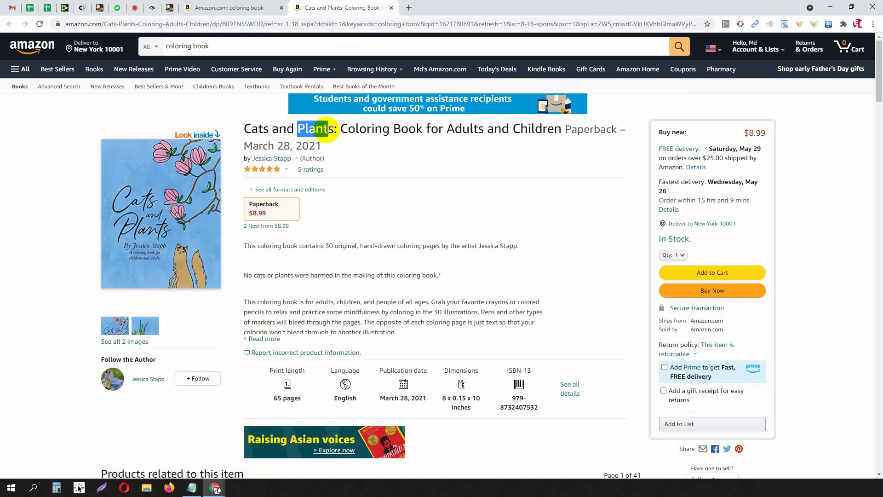
middle_click(364, 7)
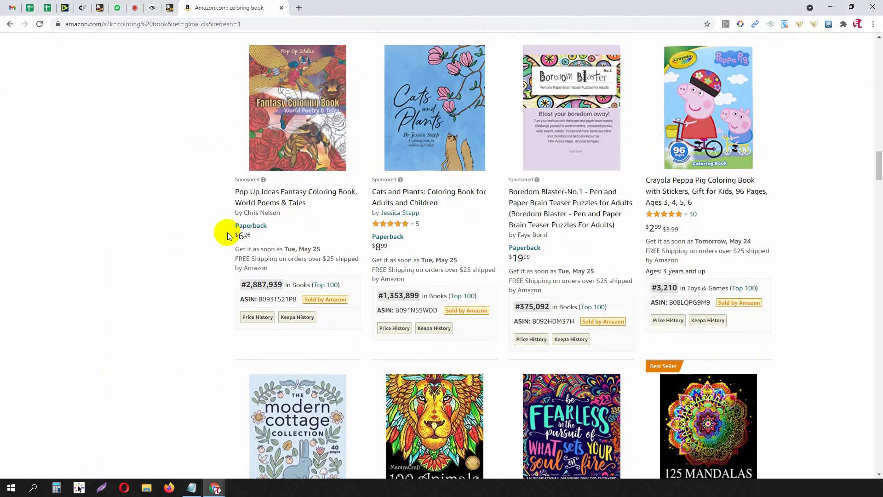
Open the Crayola Peppa Pig Coloring Book listing from the search results and examine its images and title.
scroll(228, 235, down, 4)
scroll(227, 232, up, 3)
middle_click(707, 182)
click(374, 5)
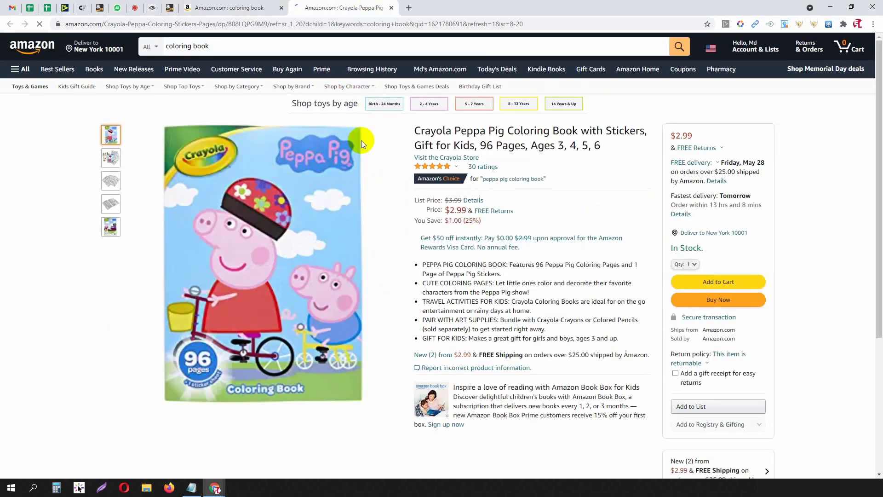
drag(489, 130, 543, 131)
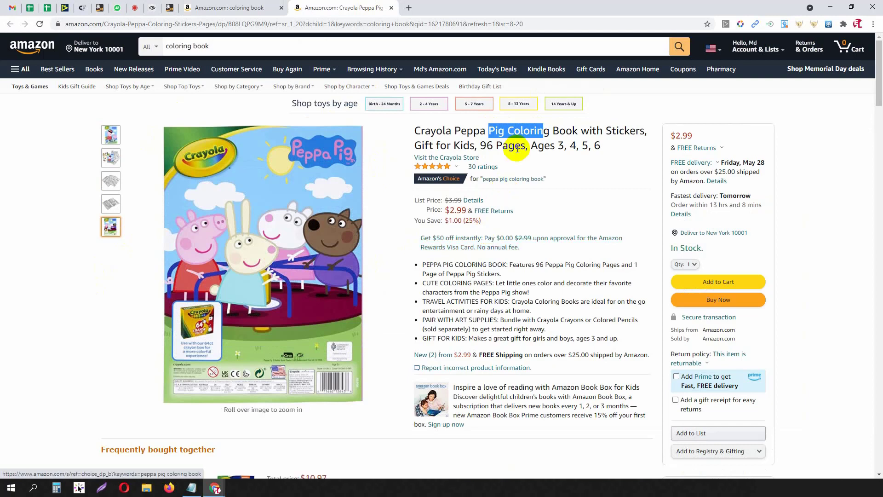
click(498, 132)
drag(490, 130, 547, 130)
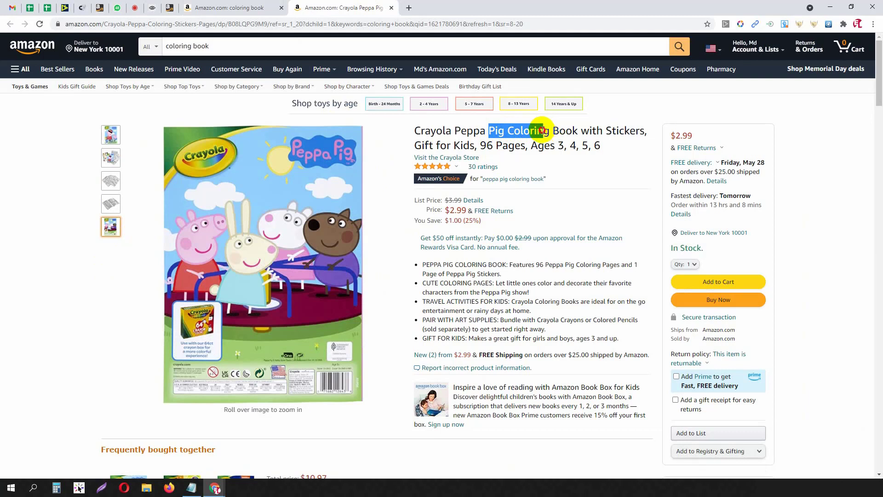
Copy "Pig" from the listing title, search Google for it in a new tab and close that tab.
drag(543, 131, 509, 136)
right_click(499, 134)
click(510, 158)
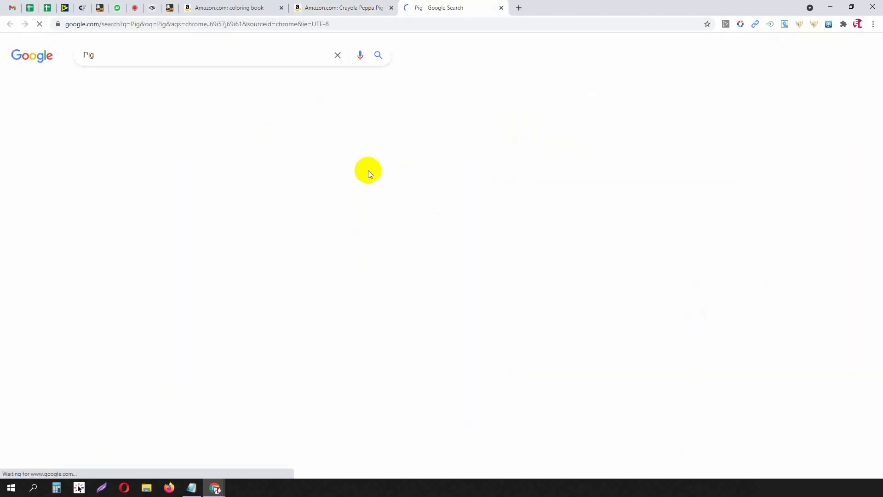
middle_click(445, 4)
Add "Pig" to the Notepad note below "Plants" and close the Peppa Pig listing.
click(192, 487)
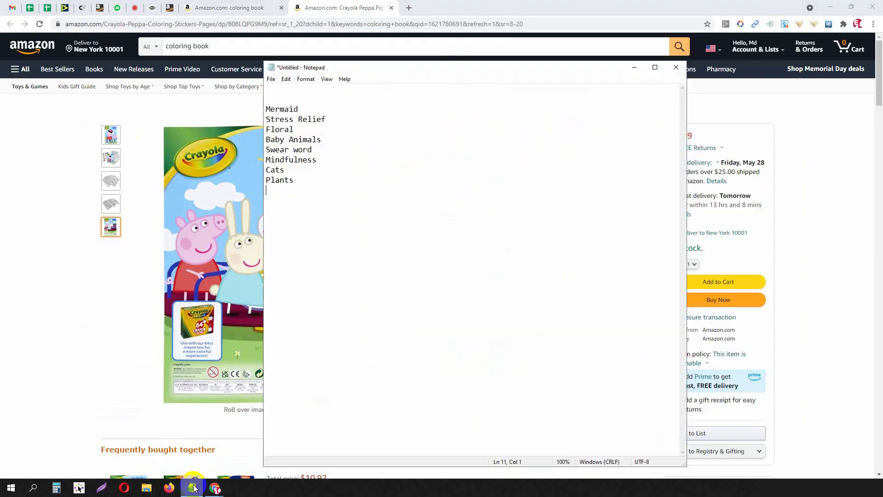
text(Pig)
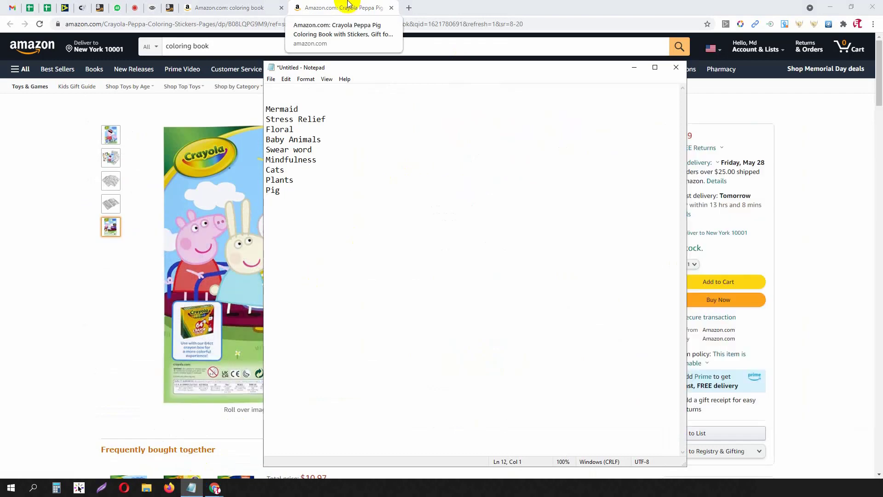
middle_click(349, 6)
Check the next results row's sales ranks and open the "An Inspirational Colouring Book For Everyone" listing in a new tab.
scroll(207, 202, down, 4)
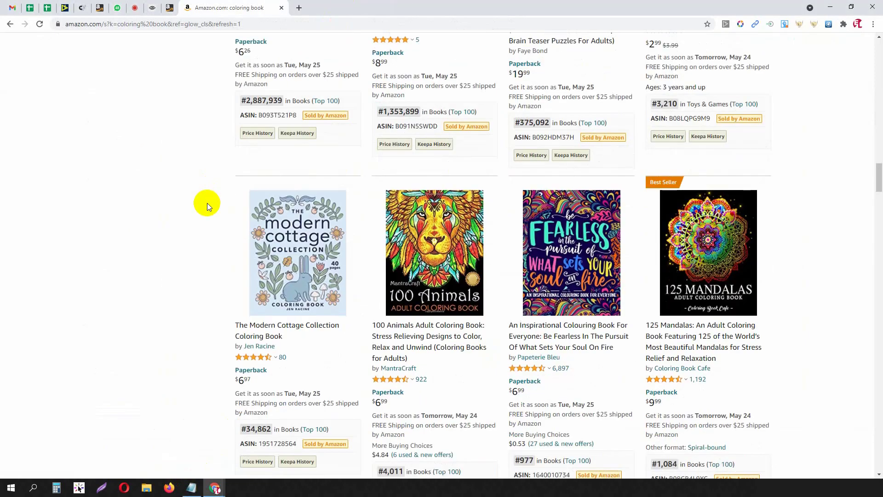
scroll(184, 242, down, 1)
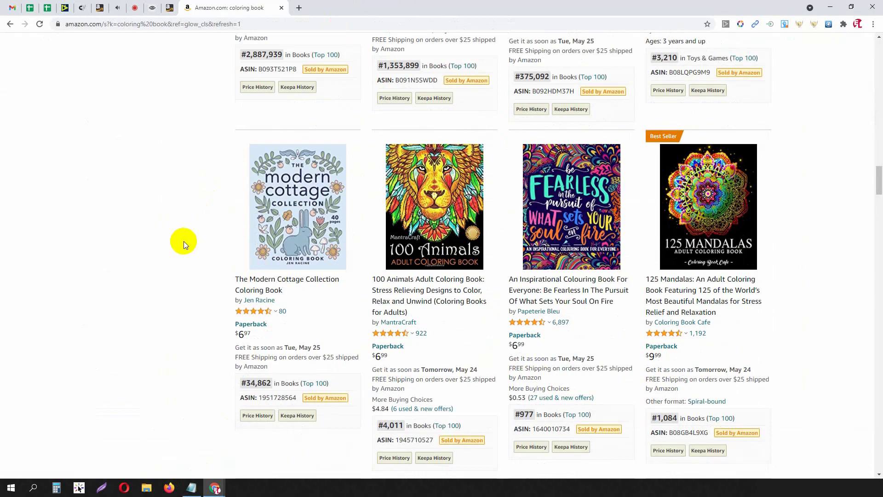
mouse_move(293, 280)
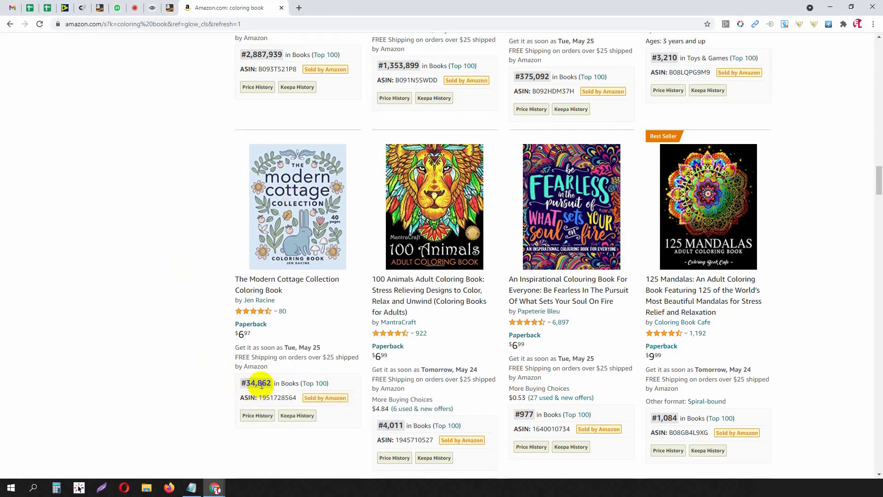
scroll(261, 385, down, 1)
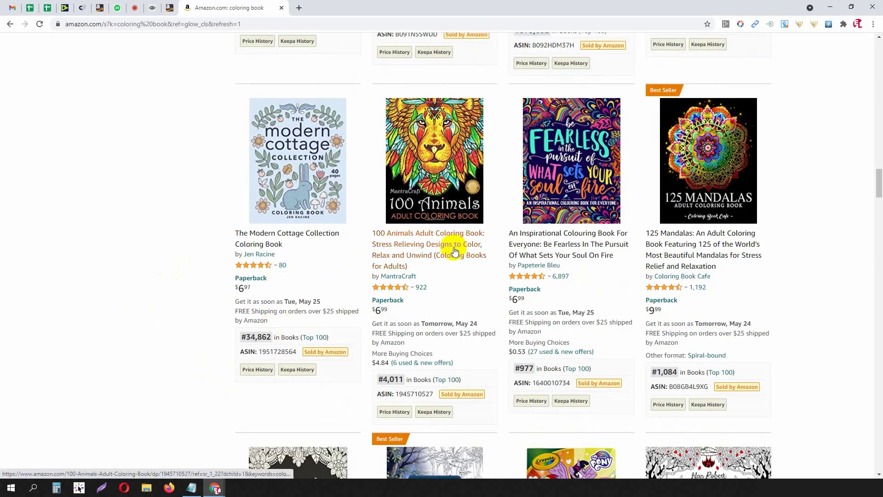
middle_click(534, 233)
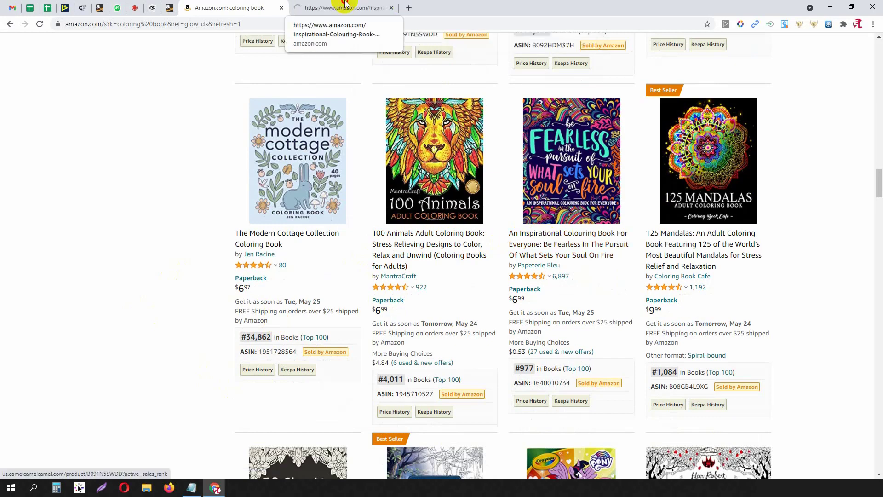
click(345, 5)
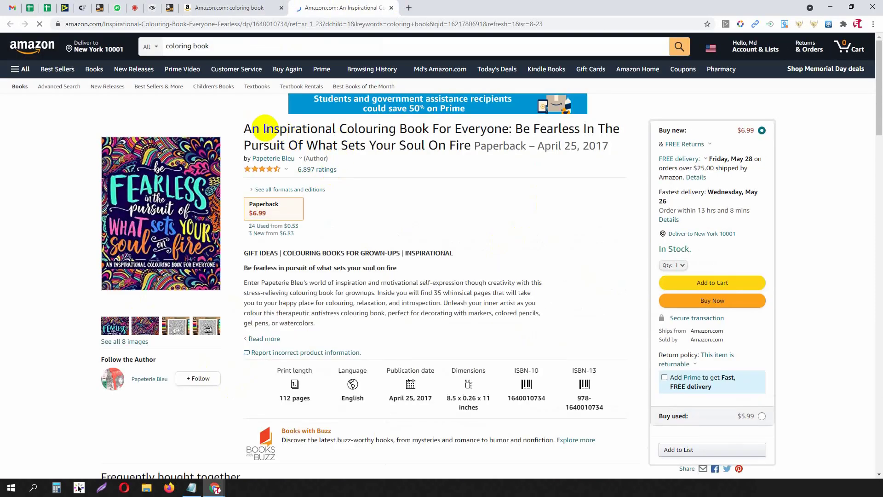
Copy "Inspirational" from the listing title into the Notepad note below "Pig" and close the listing.
drag(264, 131, 336, 131)
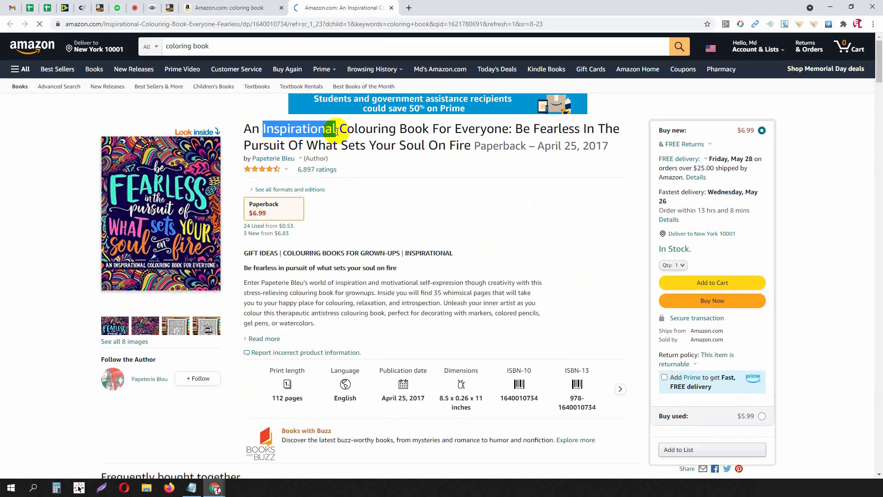
click(191, 488)
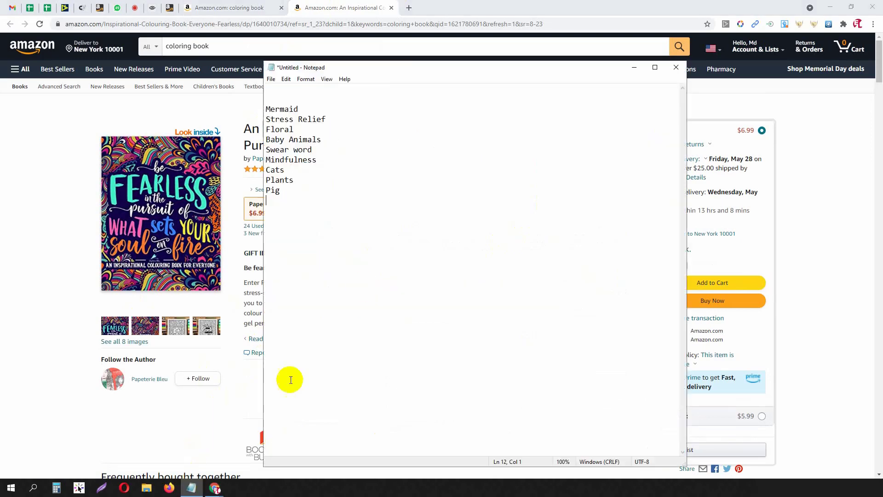
click(339, 8)
middle_click(339, 8)
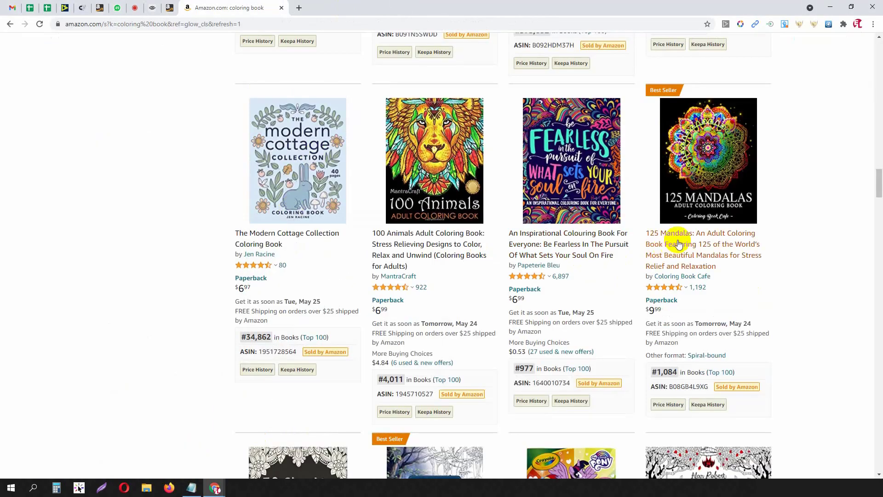
View the "125 Mandalas" listing and copy "Mandalas" from its title into the Notepad note below "Inspirational".
click(345, 8)
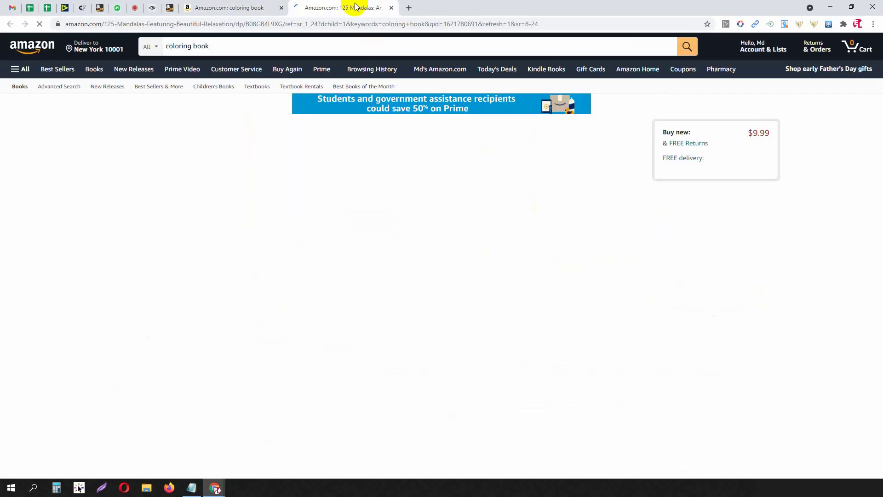
drag(269, 129, 323, 128)
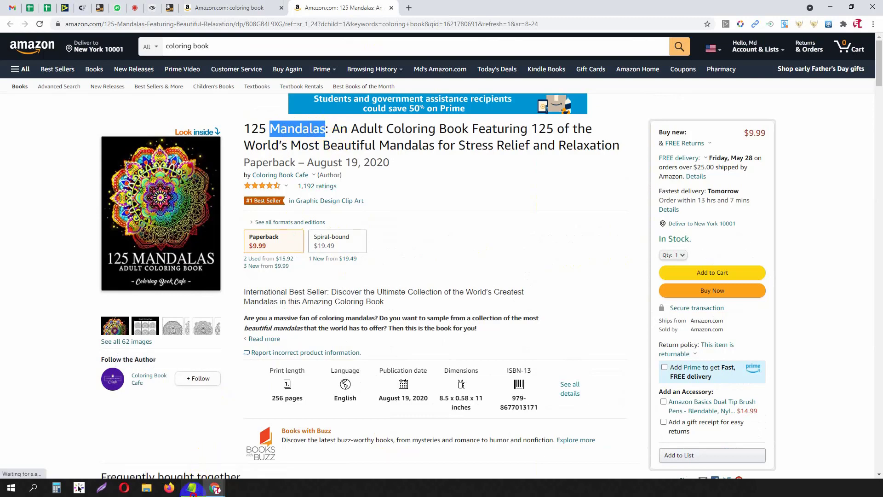
click(191, 487)
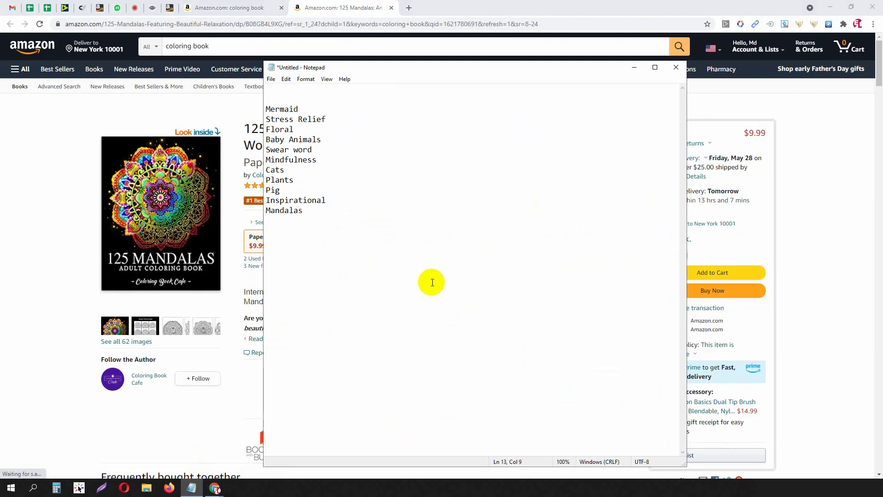
Review the collected keywords in the note by highlighting Mandalas, Mindfulness, Inspirational and Floral, and start a new line below "Mandalas".
drag(305, 212, 266, 211)
click(313, 212)
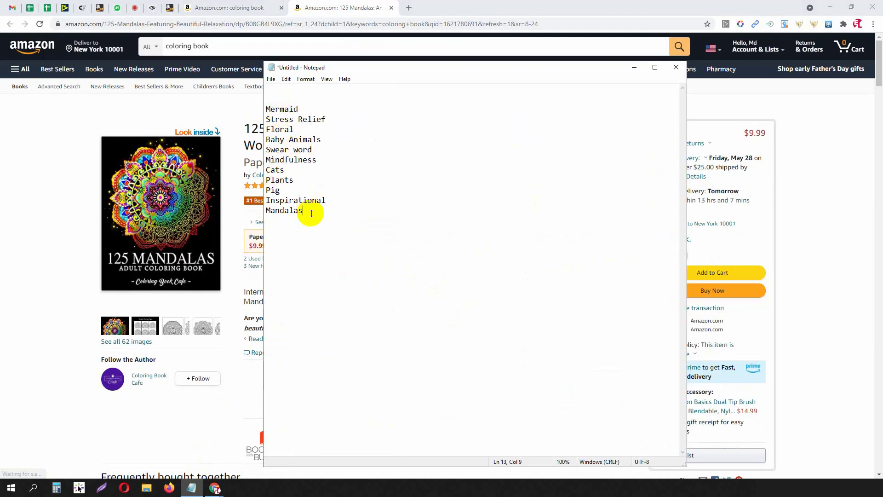
drag(312, 213, 271, 213)
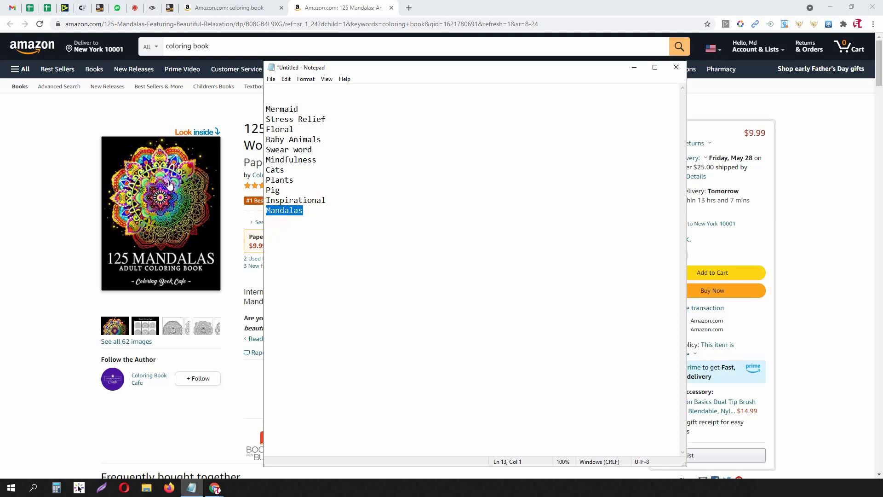
double_click(310, 160)
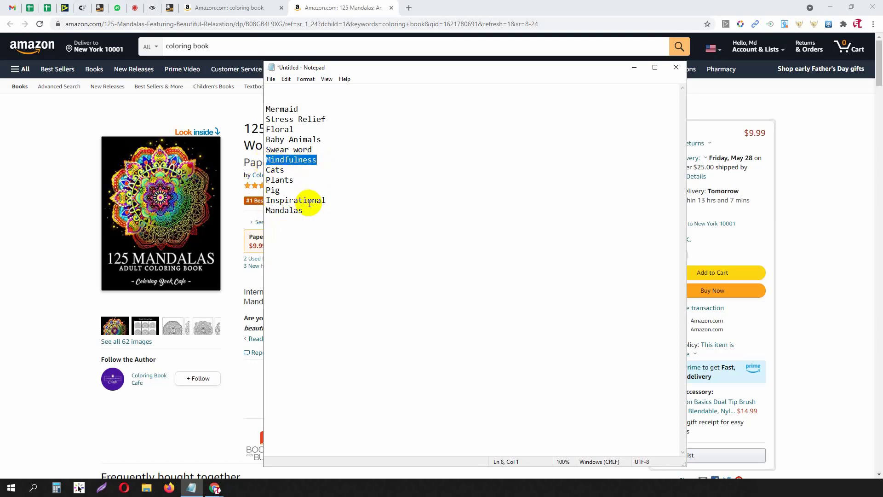
double_click(310, 203)
drag(312, 149, 267, 129)
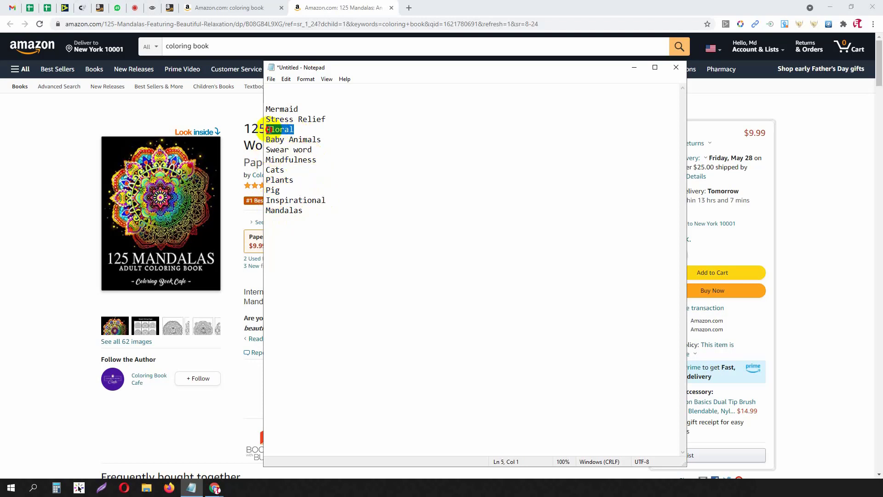
click(309, 216)
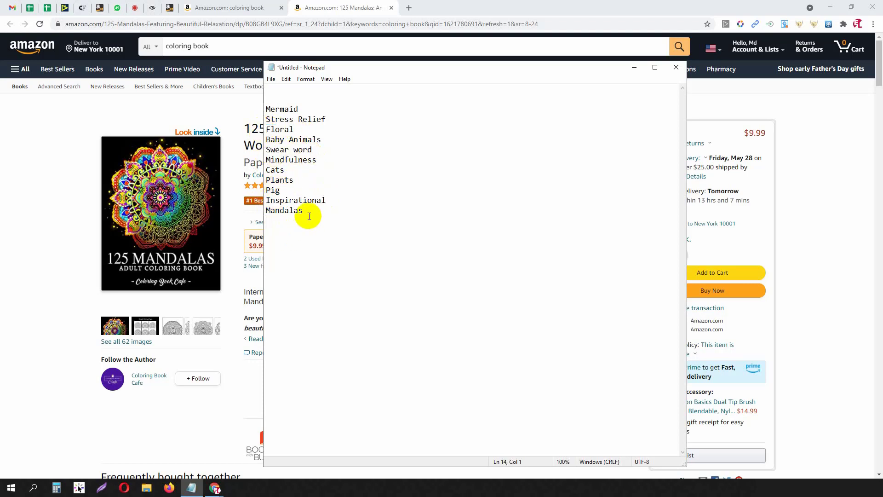
Return to the "125 Mandalas" listing, skim its related products and close the listing.
click(338, 8)
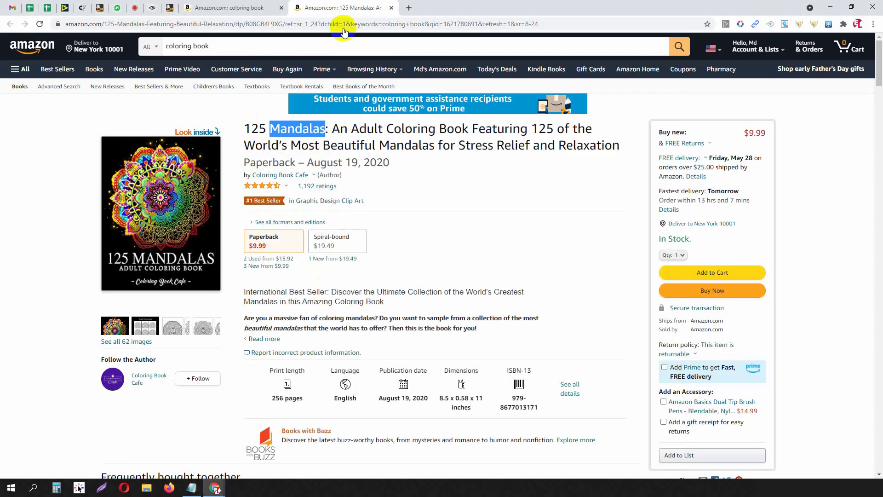
scroll(396, 244, down, 6)
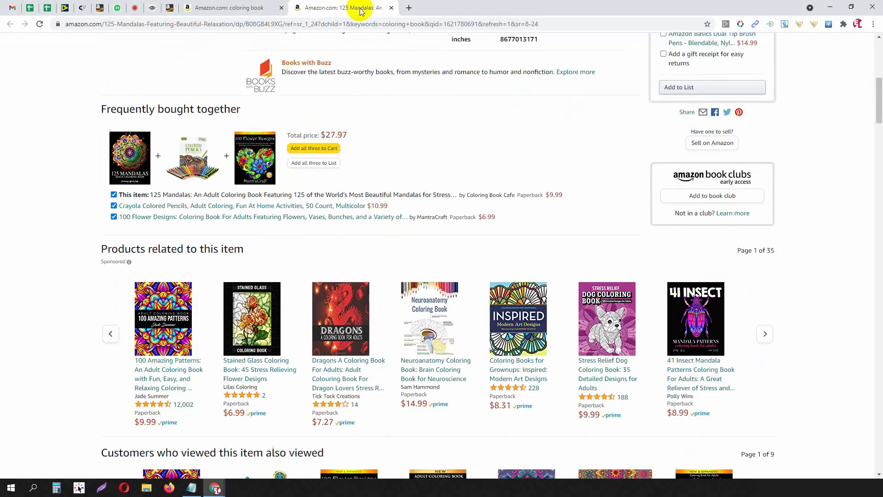
click(391, 8)
Open "The Beauty of Horror" listing from the next results row and copy "Horror" into the note below "Mandalas".
scroll(205, 198, down, 6)
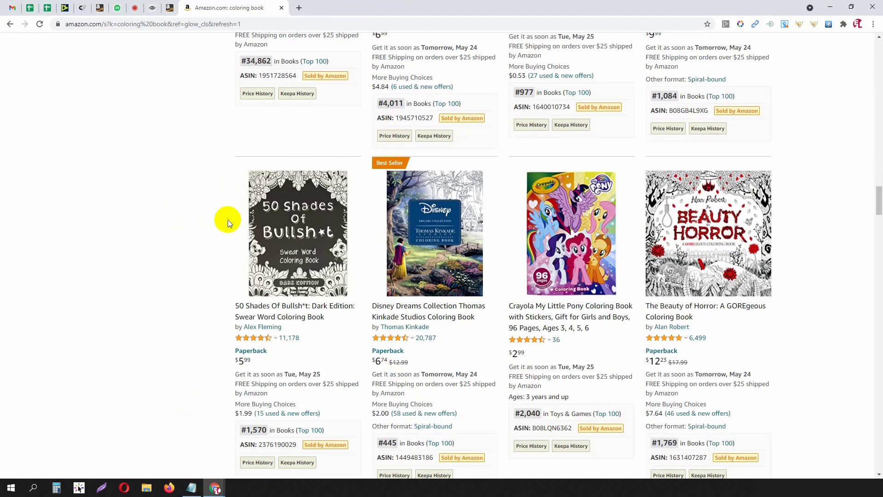
mouse_move(399, 236)
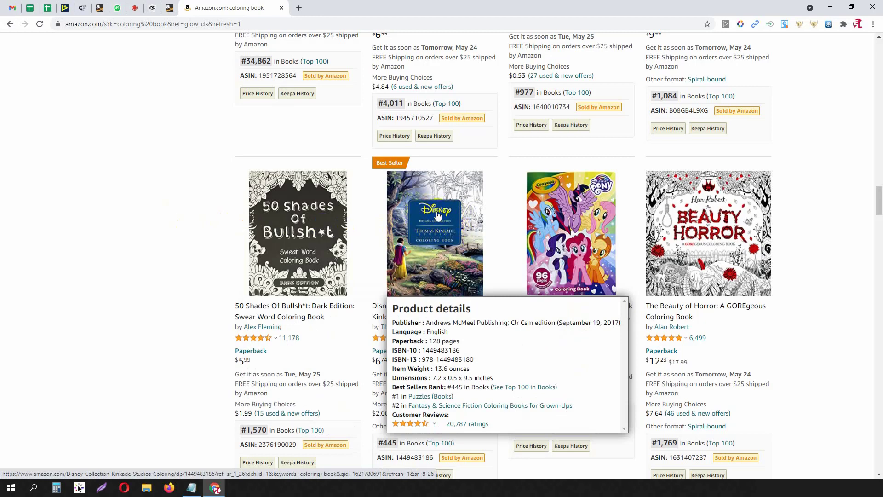
scroll(490, 221, down, 1)
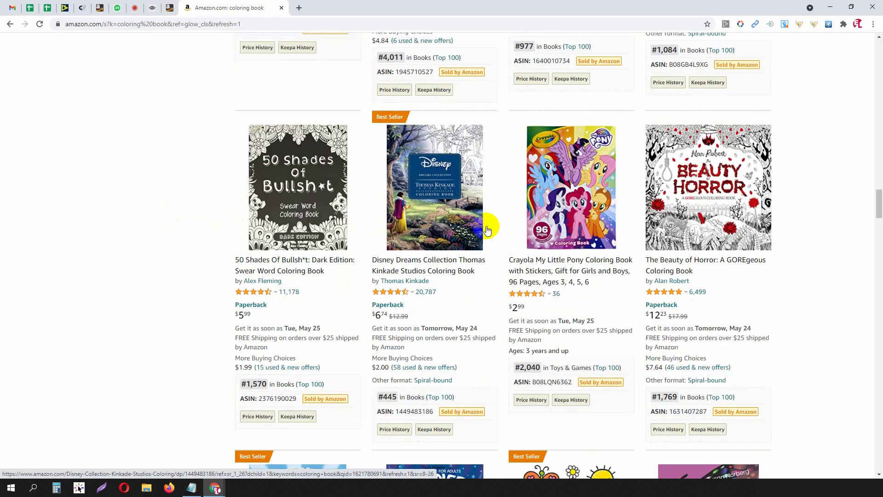
scroll(851, 288, down, 1)
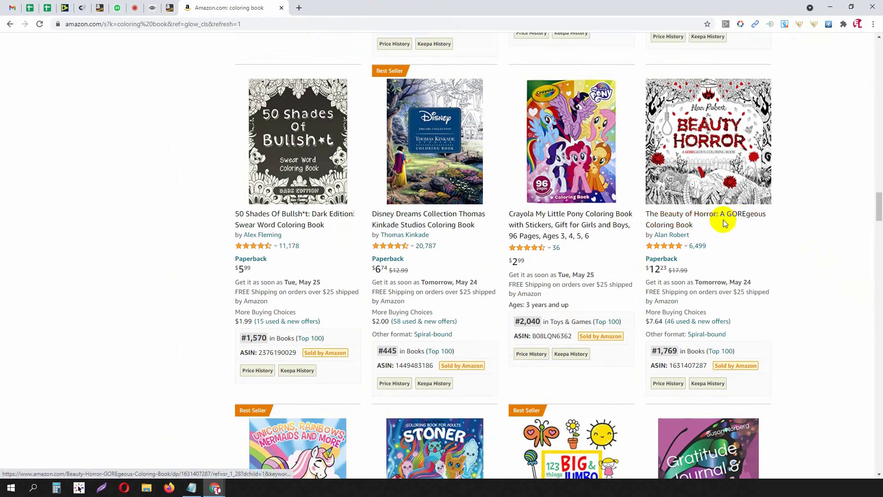
middle_click(703, 160)
click(350, 8)
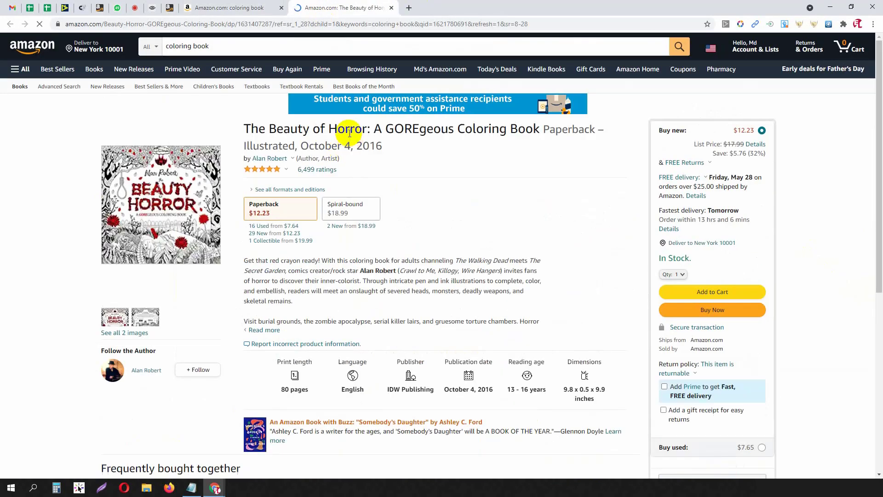
double_click(354, 130)
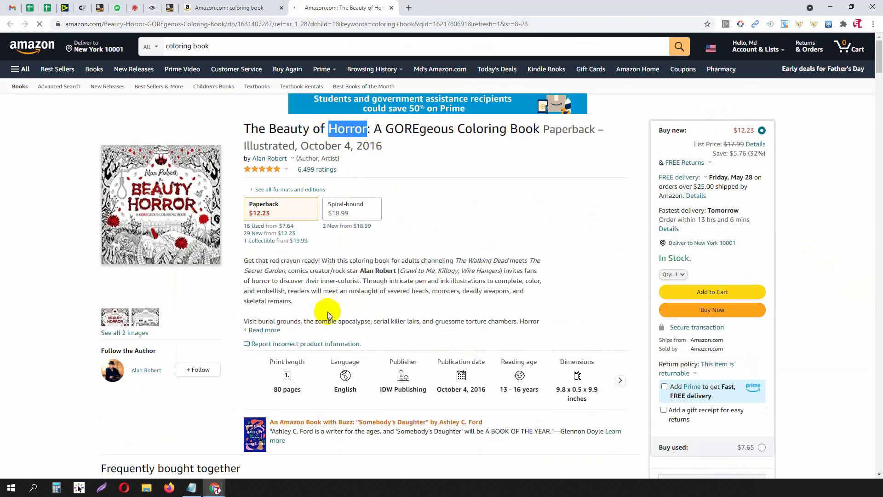
click(192, 488)
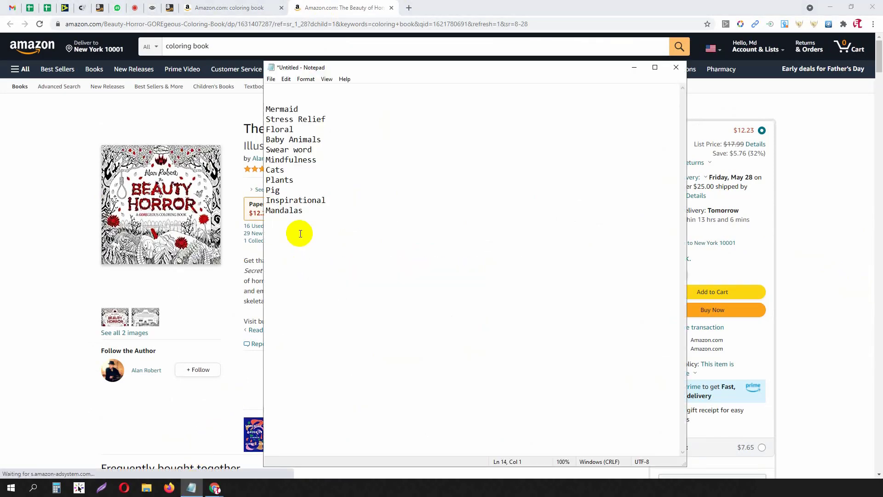
Save the note as "coloring book niches" in the Coloring Book Class folder and close "The Beauty of Horror" listing.
key(ctrl+s)
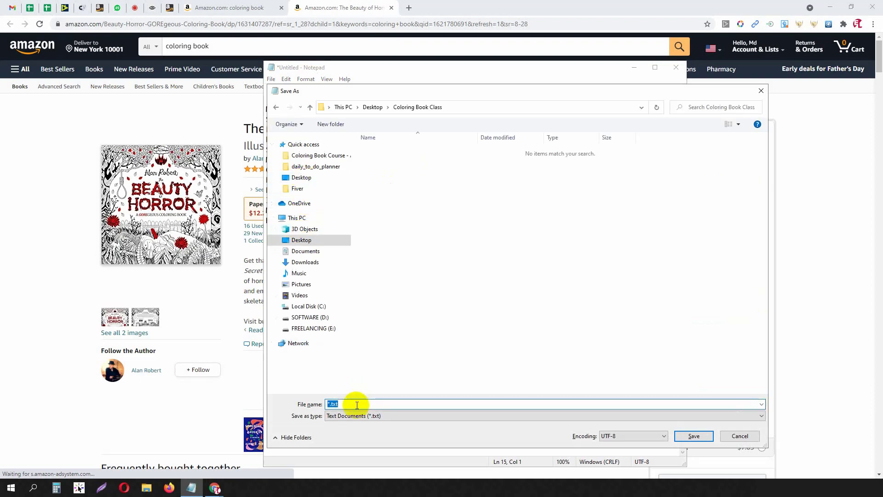
text(coloring book niche)
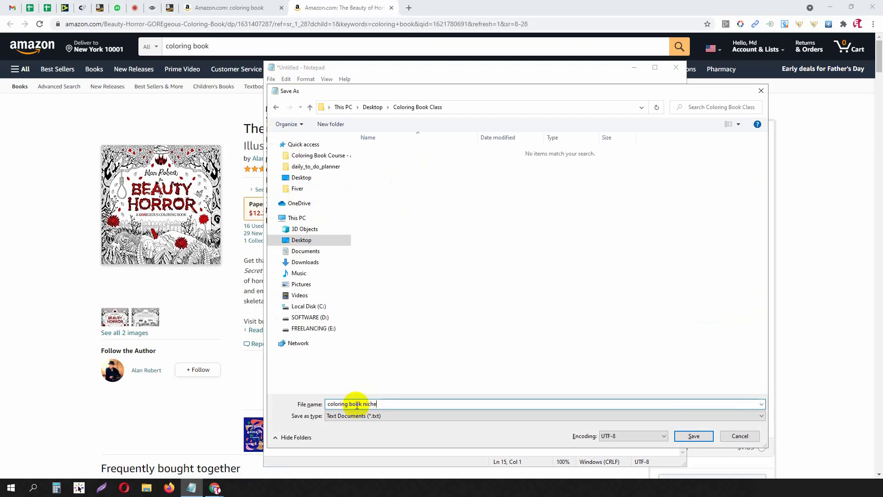
text(s)
key(Return)
click(347, 4)
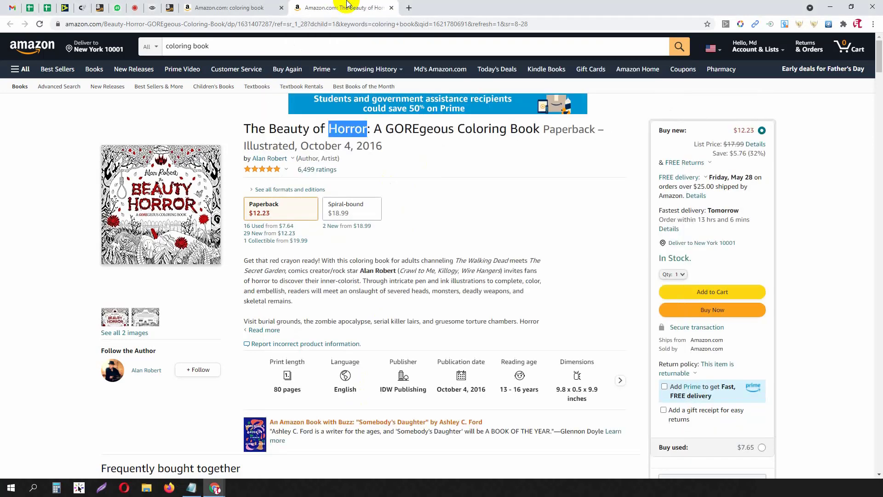
middle_click(347, 4)
Open the "Unicorns, Rainbows, Mermaids and More" listing from the next results row and examine the niche keywords in its title.
scroll(199, 219, down, 3)
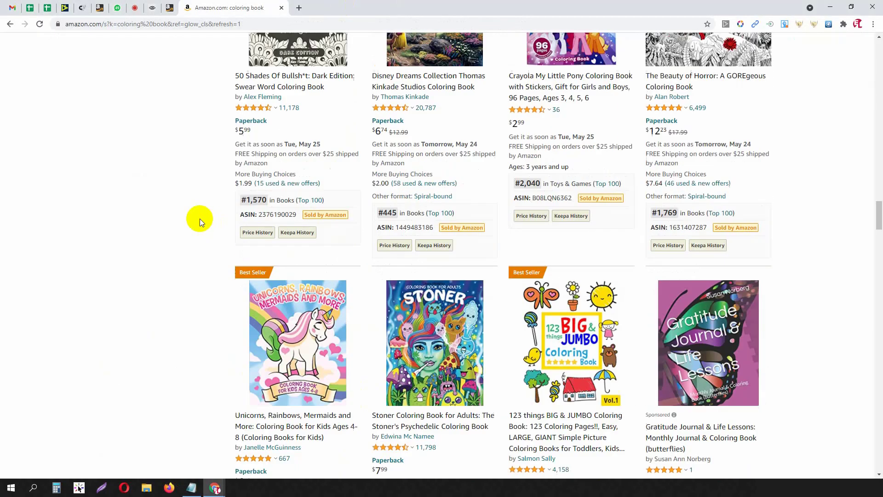
scroll(199, 220, down, 3)
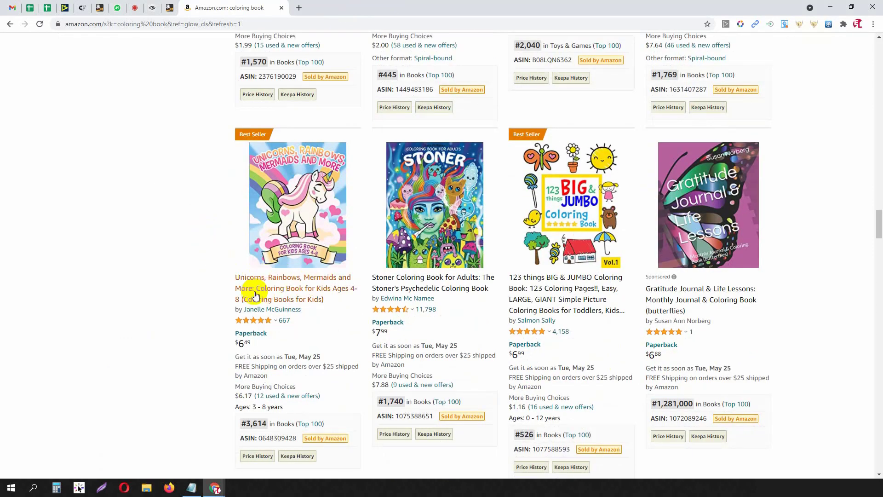
mouse_move(291, 185)
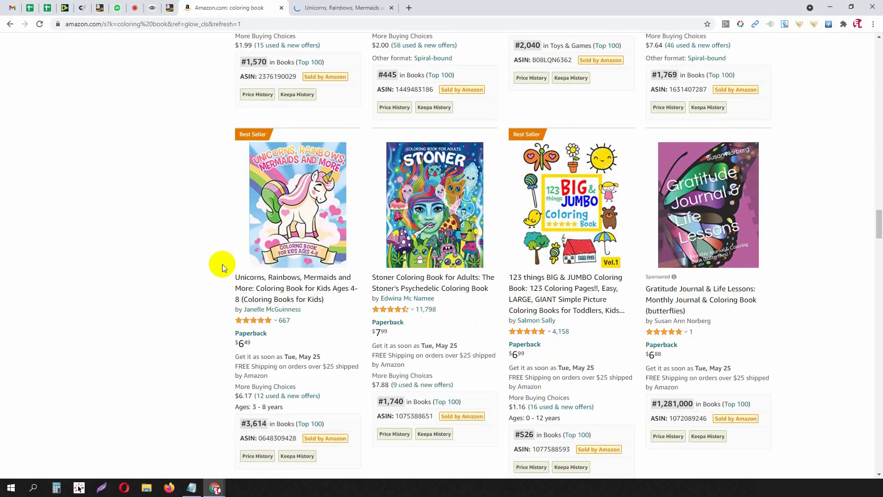
scroll(222, 264, down, 1)
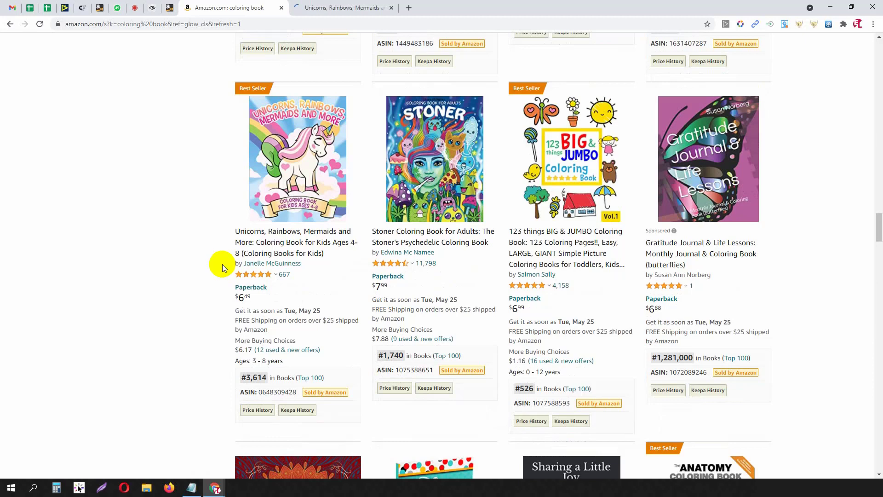
click(325, 3)
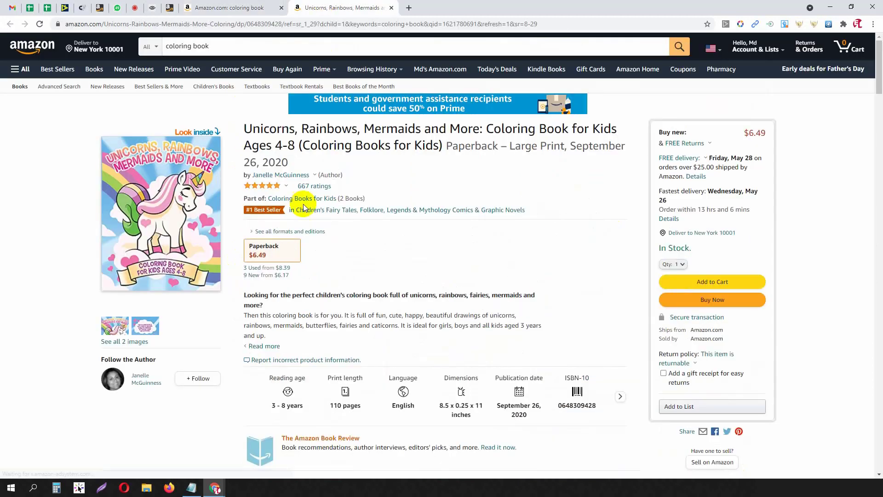
drag(236, 122, 479, 129)
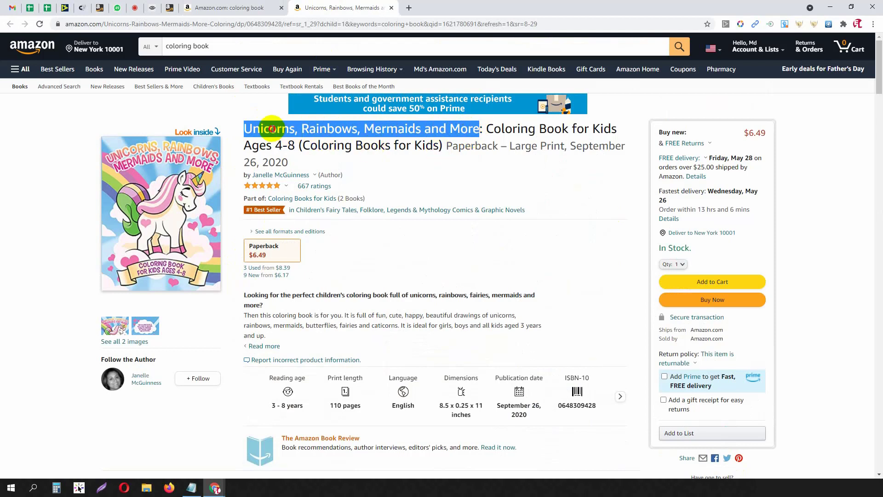
click(273, 128)
drag(364, 129, 416, 128)
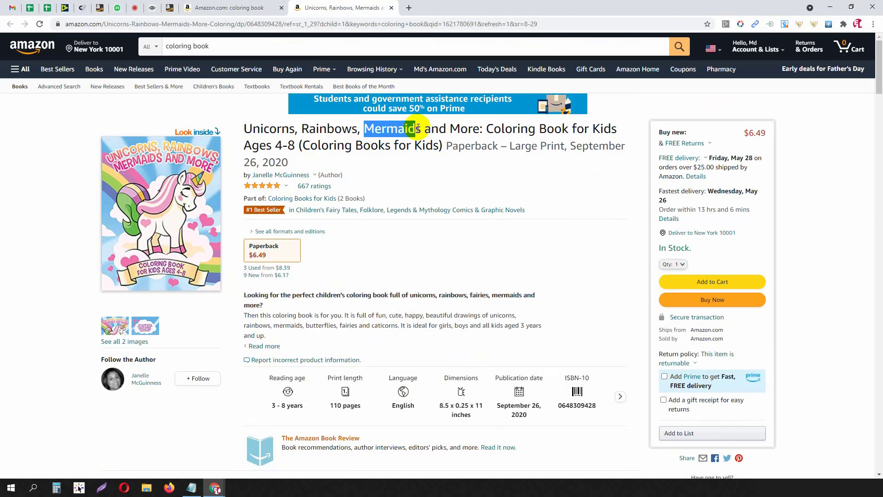
Copy "Unicorn" from the listing title into the Notepad note below "Horror".
drag(243, 128, 291, 129)
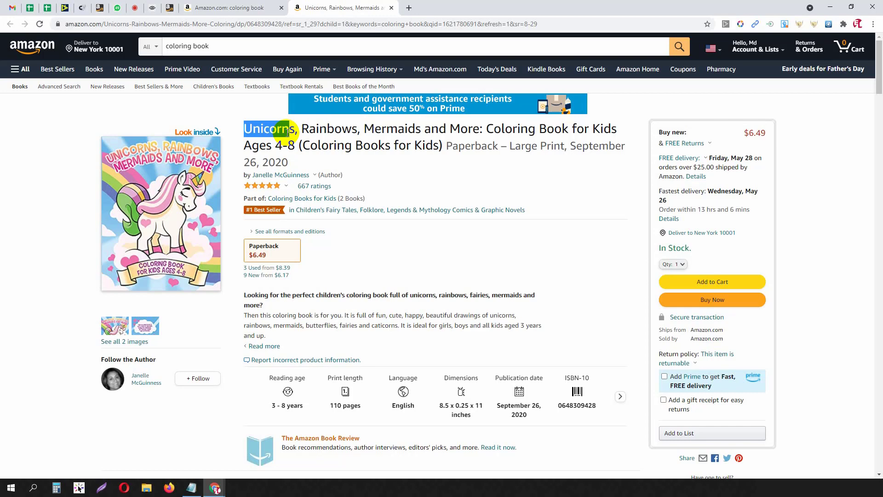
click(253, 123)
drag(240, 126, 291, 125)
key(ctrl+c)
click(191, 488)
key(ctrl+v)
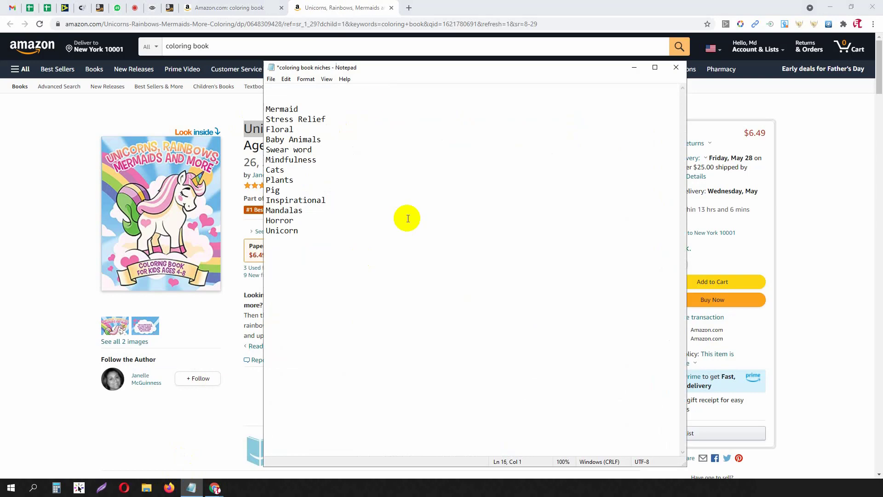
Review "Rainbows" and the rest of the unicorn listing's title, and close the listing.
click(329, 7)
drag(301, 129, 355, 127)
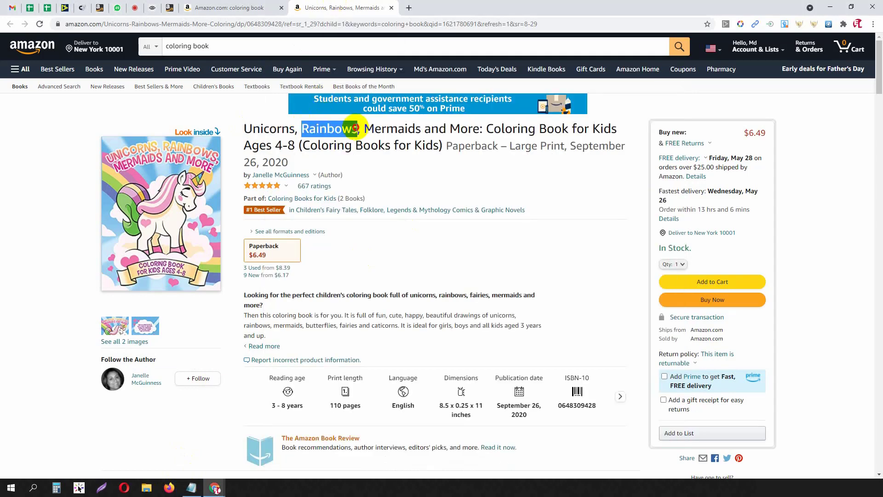
drag(444, 146, 449, 129)
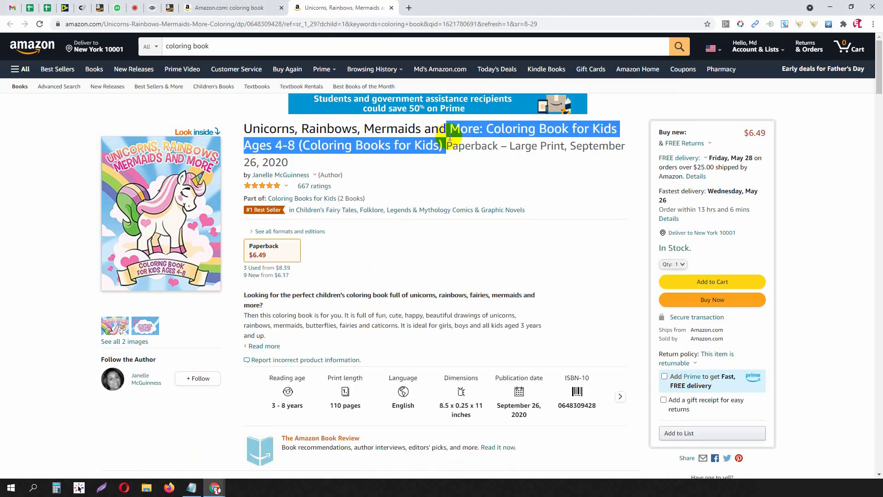
click(515, 130)
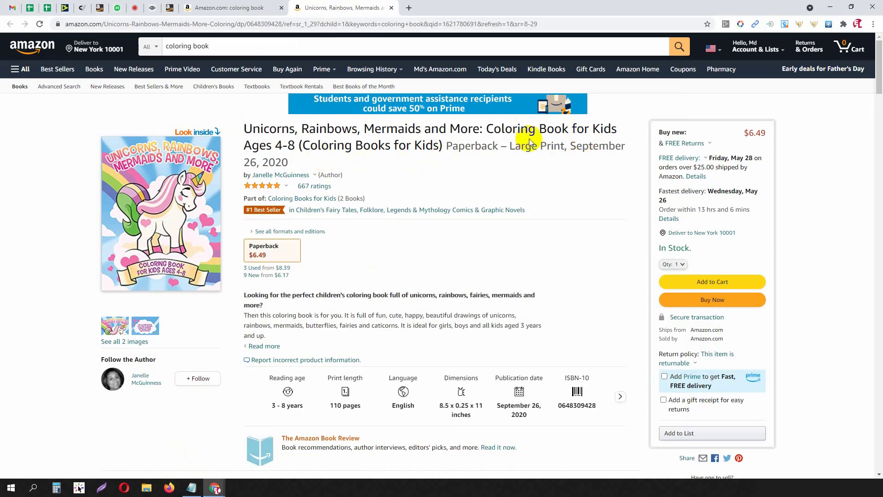
middle_click(345, 9)
Browse further down the coloring book results, checking the covers, titles and sales ranks for more niches.
scroll(217, 175, down, 15)
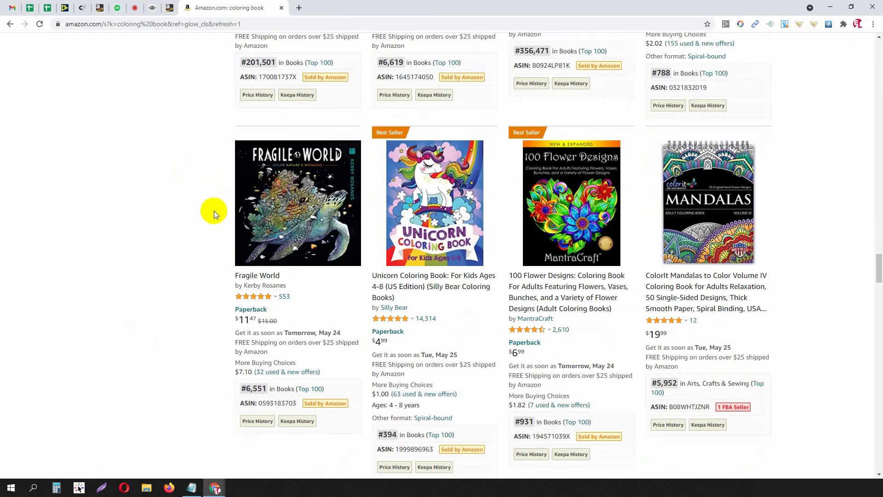
scroll(432, 247, down, 1)
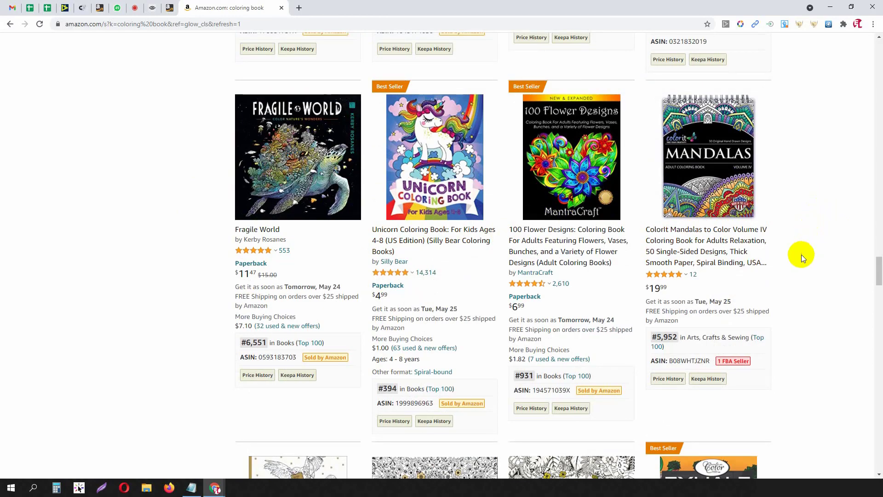
scroll(791, 266, down, 6)
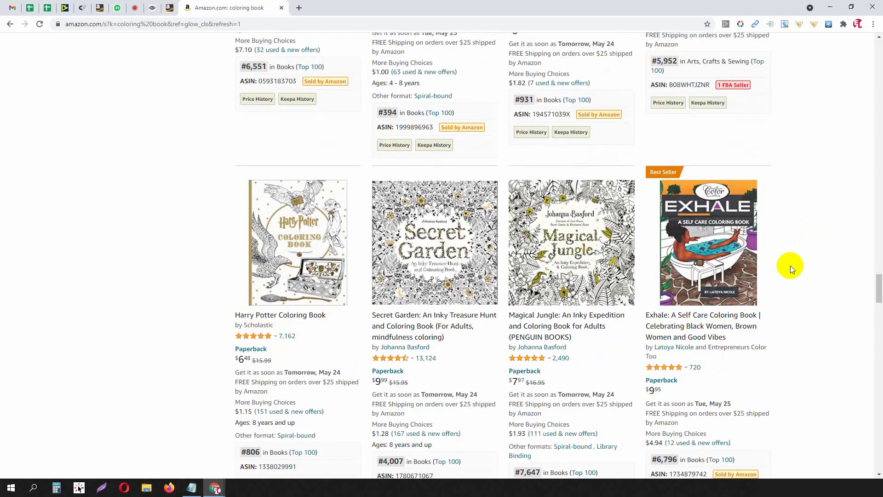
Browse further down the coloring book results and check the sales rank of the swear word coloring book.
scroll(790, 266, down, 1)
mouse_move(294, 175)
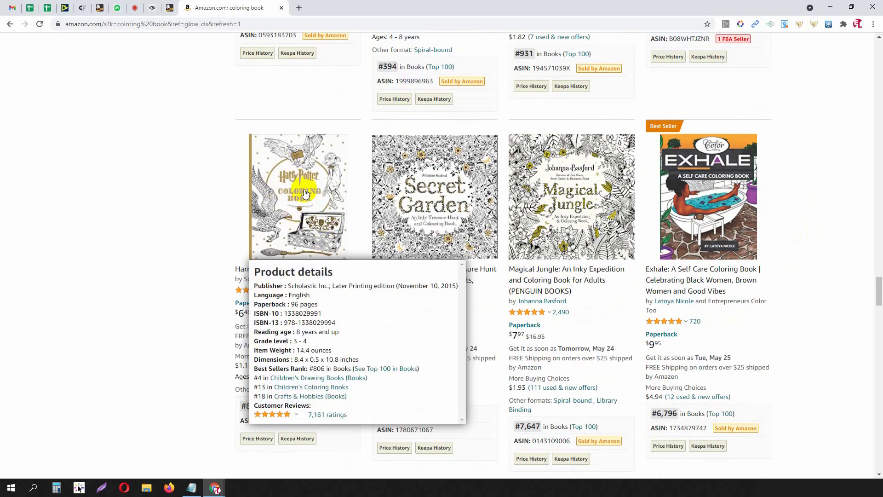
scroll(304, 193, down, 5)
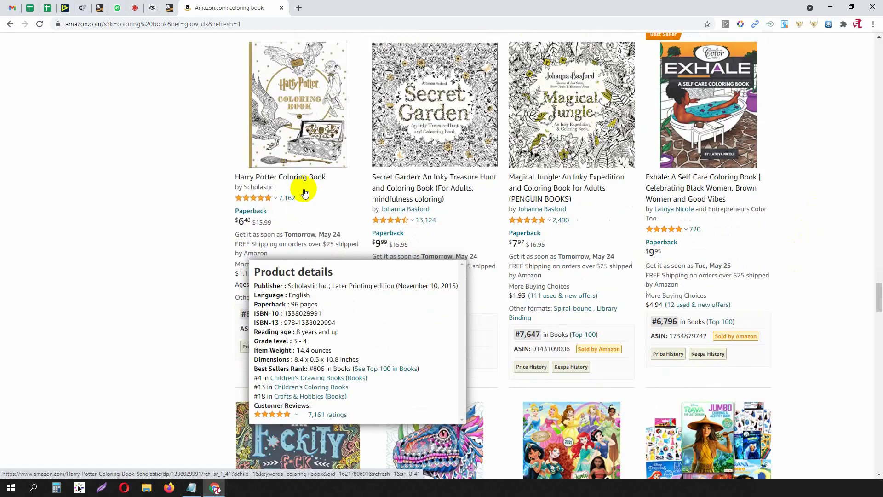
scroll(172, 206, down, 2)
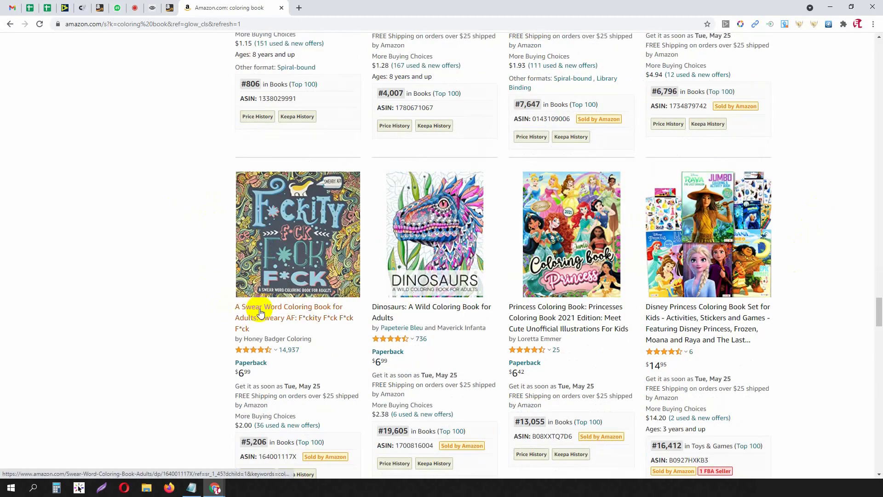
double_click(258, 443)
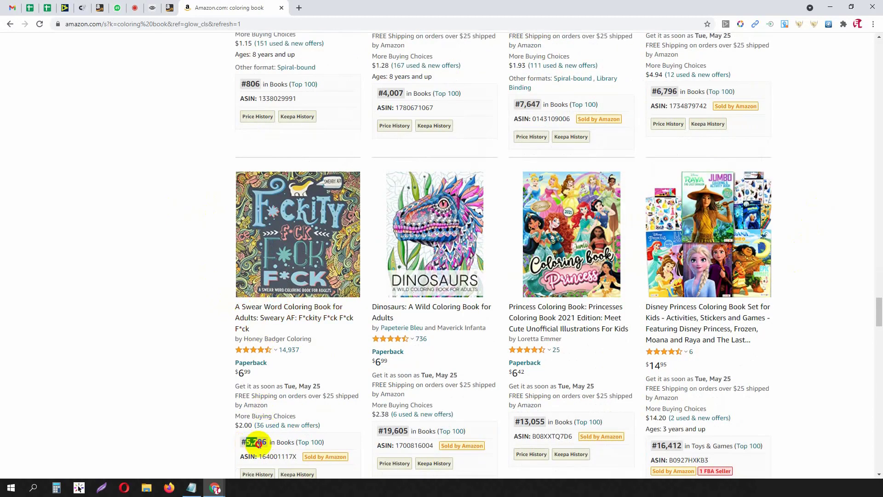
Open the "Dinosaurs: A Wild Coloring Book for Adults" listing and copy "Dinosaur" from its title into the Notepad note below "Unicorn".
middle_click(413, 217)
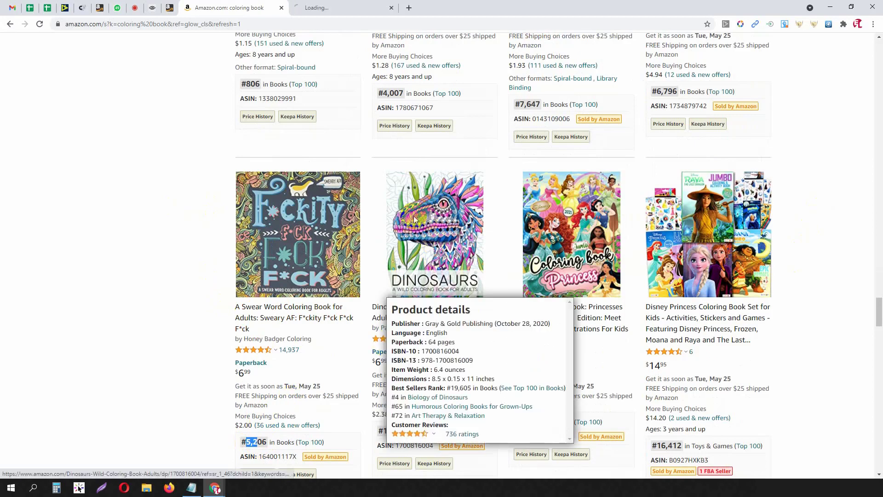
click(327, 9)
drag(243, 129, 294, 129)
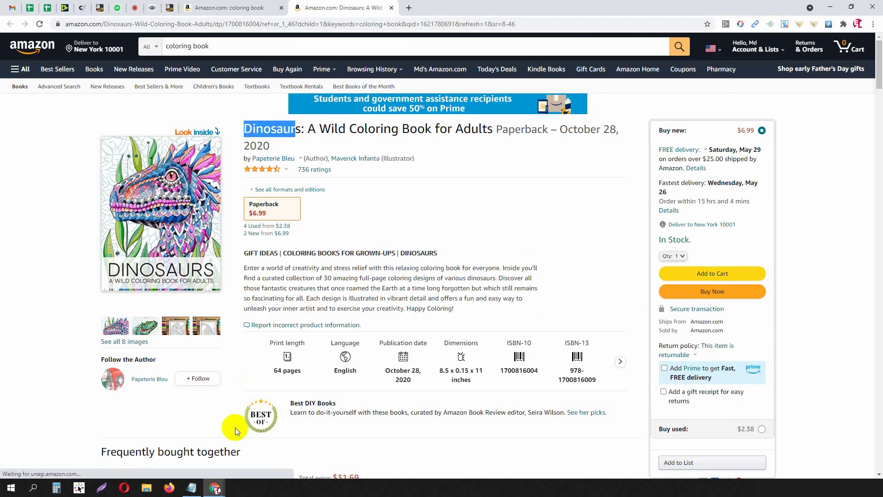
click(193, 488)
key(ctrl+v)
Open the "Princess Coloring Book" listing from the results and copy "Princess" from its title into the Notepad note below "Dinosaur".
click(232, 8)
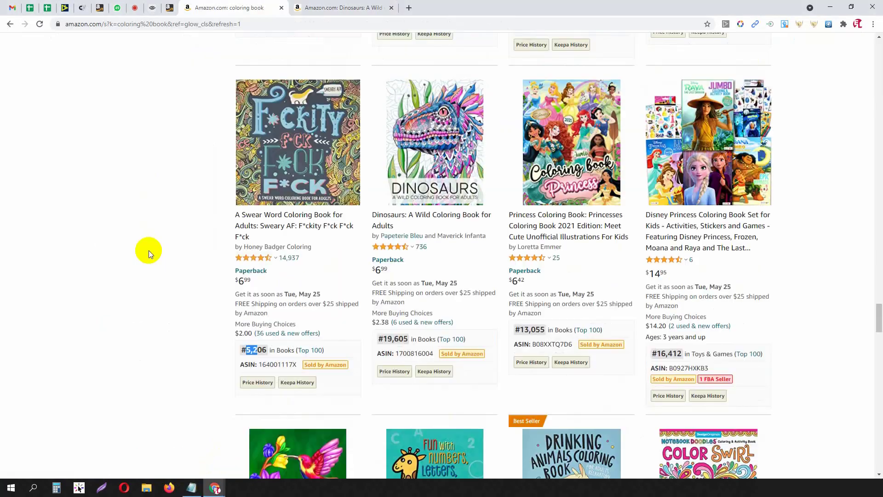
middle_click(547, 215)
click(450, 6)
drag(243, 129, 291, 129)
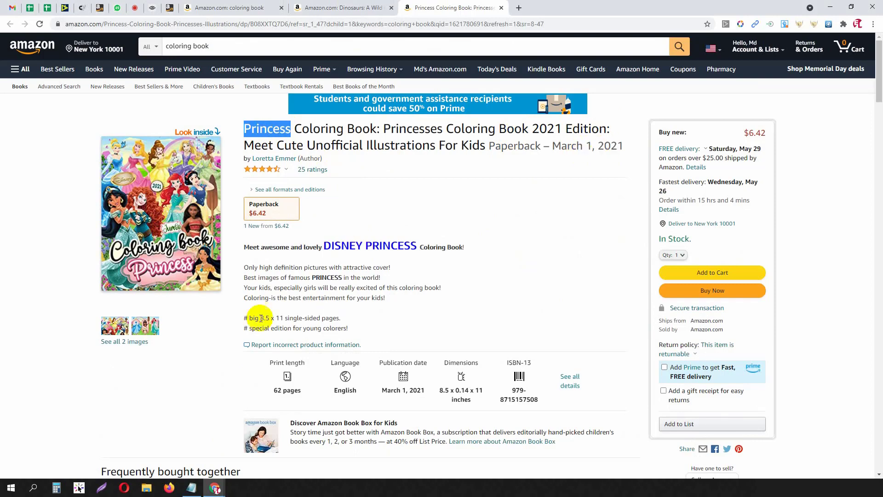
Check the Best Sellers Rank in the princess listing's product details, and return to the coloring book results.
scroll(430, 213, down, 20)
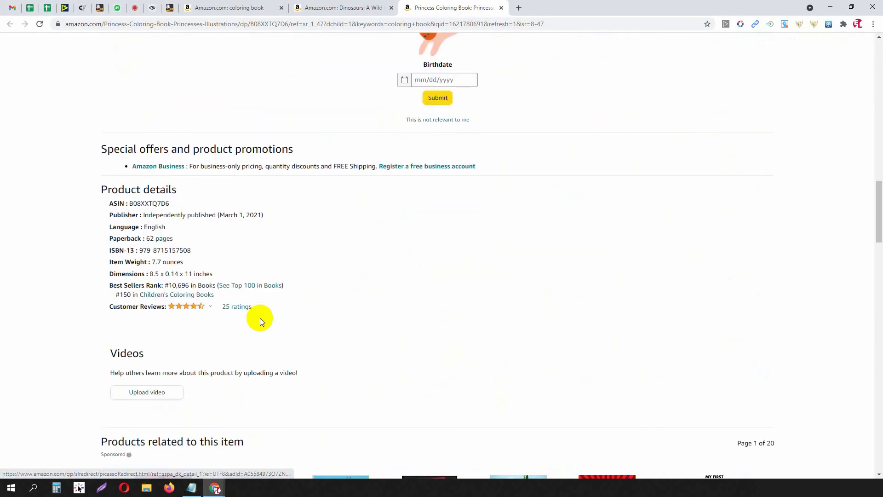
double_click(177, 285)
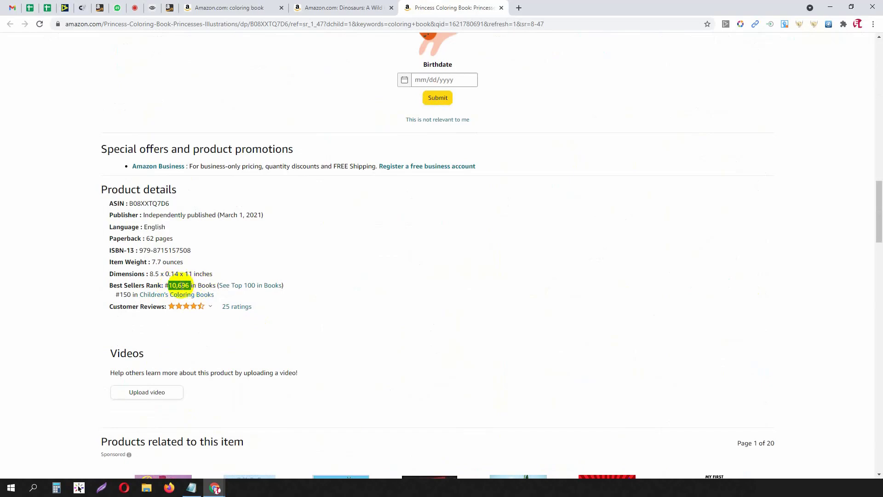
scroll(390, 344, up, 20)
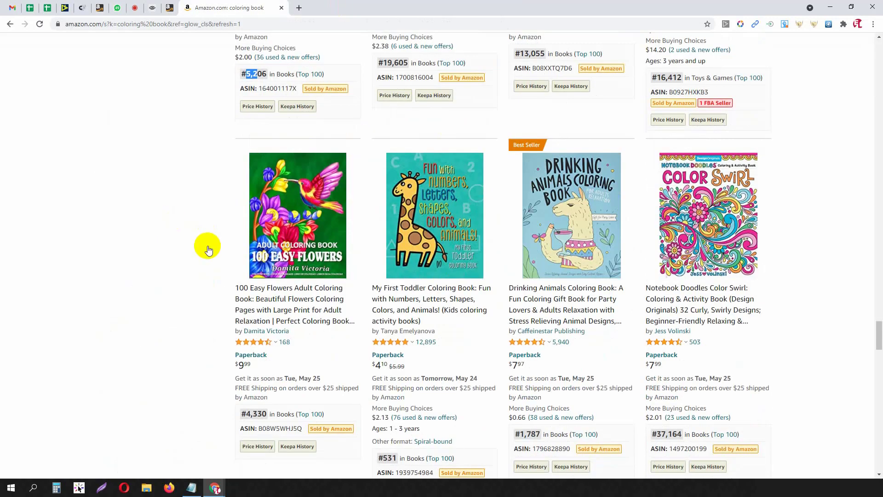
Open the "100 Easy Flowers Adult Coloring Book" listing and copy "Flower" from its title into the Notepad note below "Princess".
middle_click(285, 258)
click(336, 8)
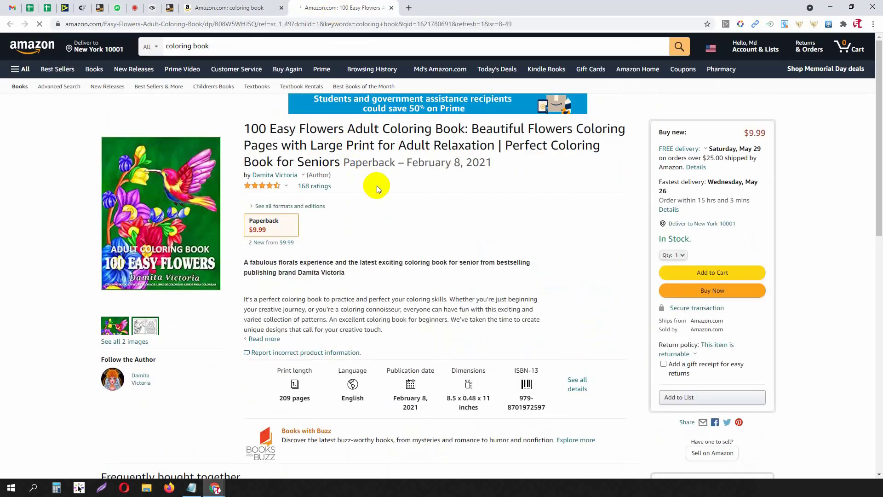
drag(302, 130, 339, 129)
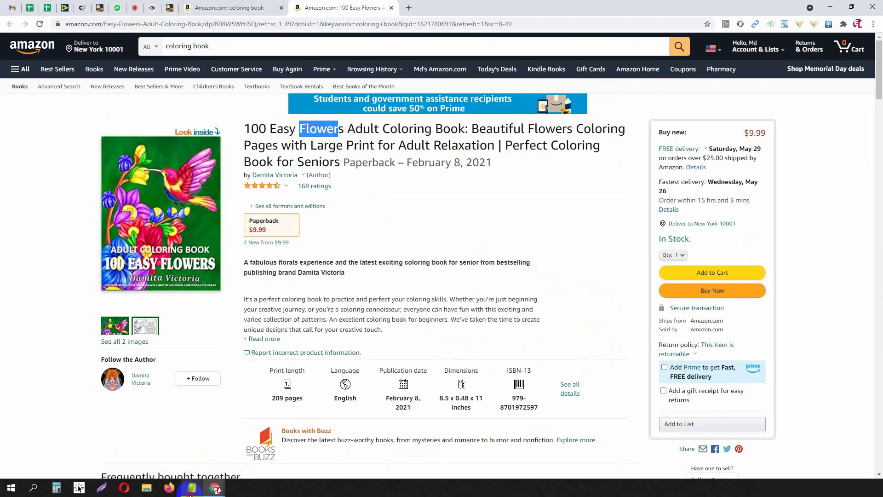
click(191, 488)
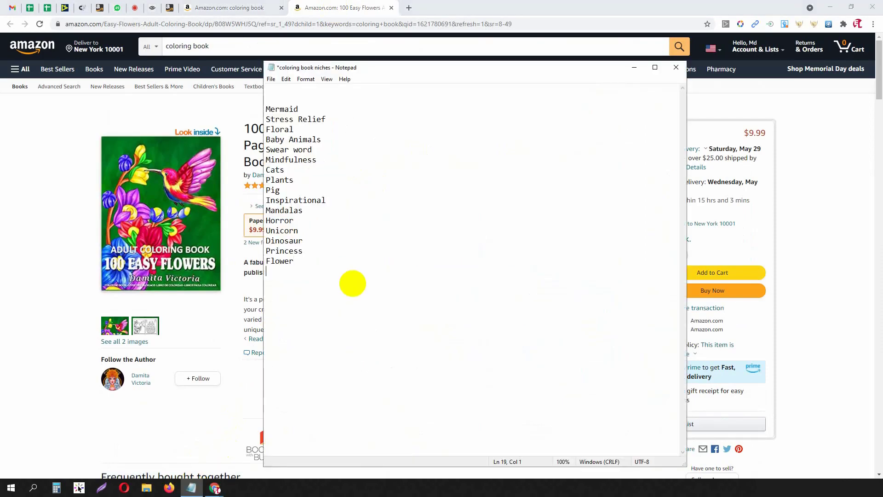
click(339, 7)
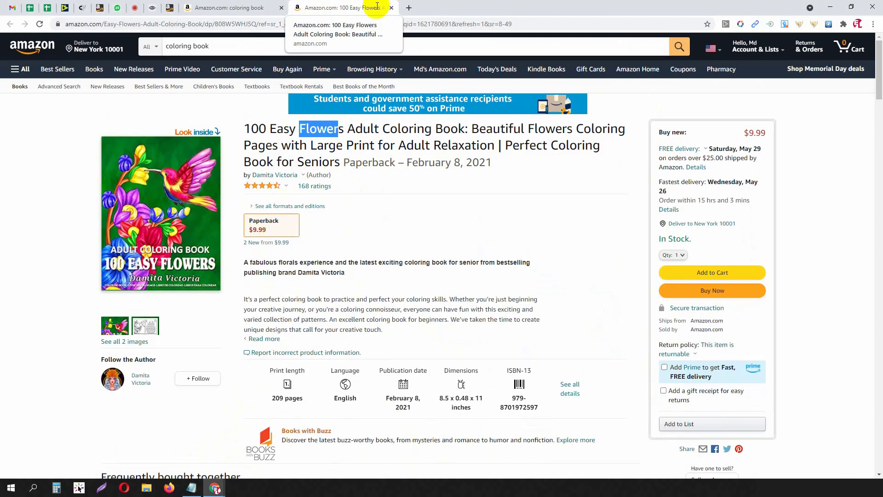
Examine the flower listing's publication date and its Best Sellers Rank in the product details.
drag(418, 163, 456, 163)
click(448, 163)
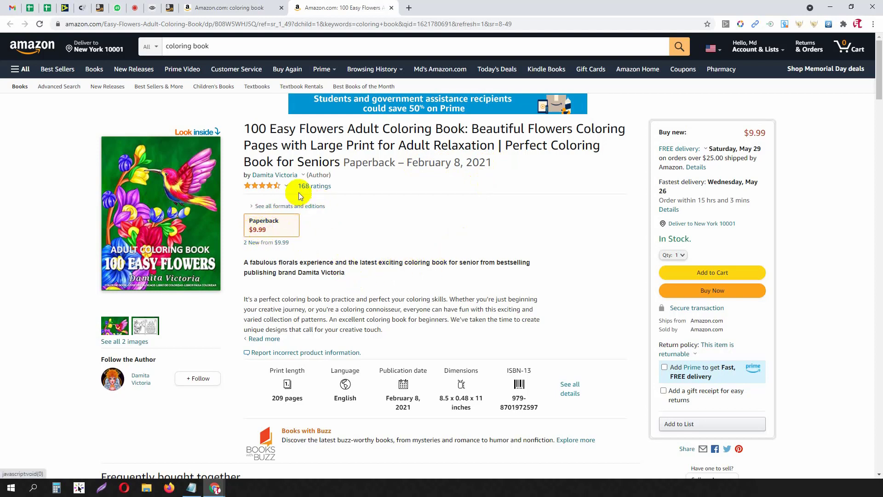
scroll(270, 286, down, 15)
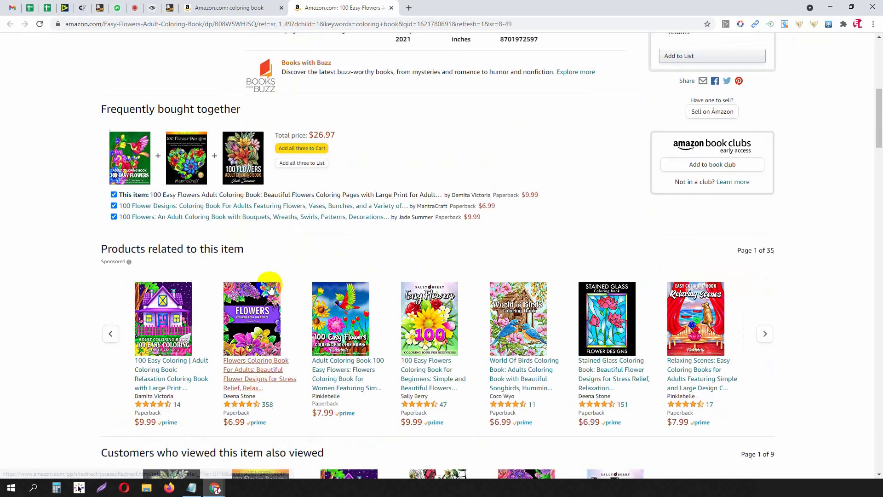
drag(169, 193, 187, 193)
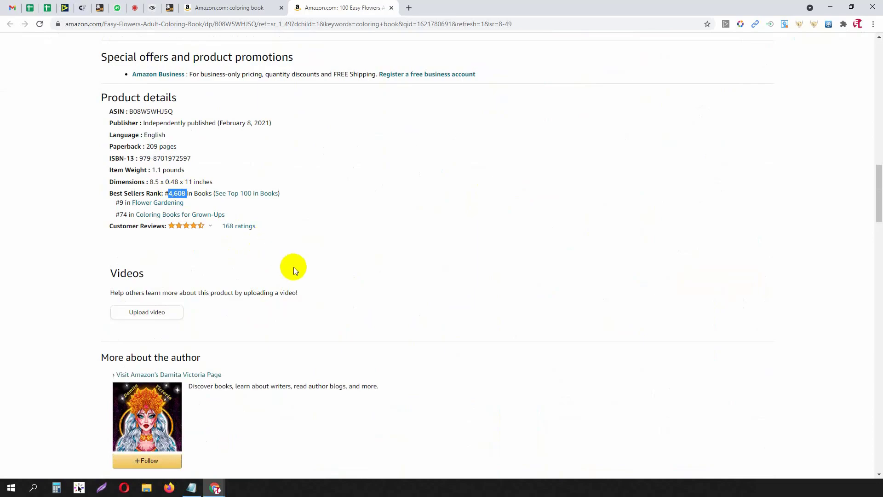
scroll(302, 299, up, 15)
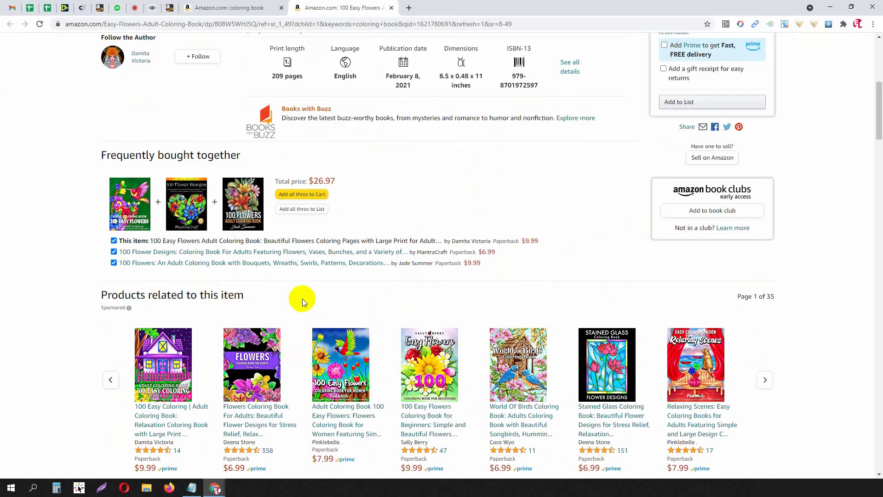
scroll(303, 299, up, 5)
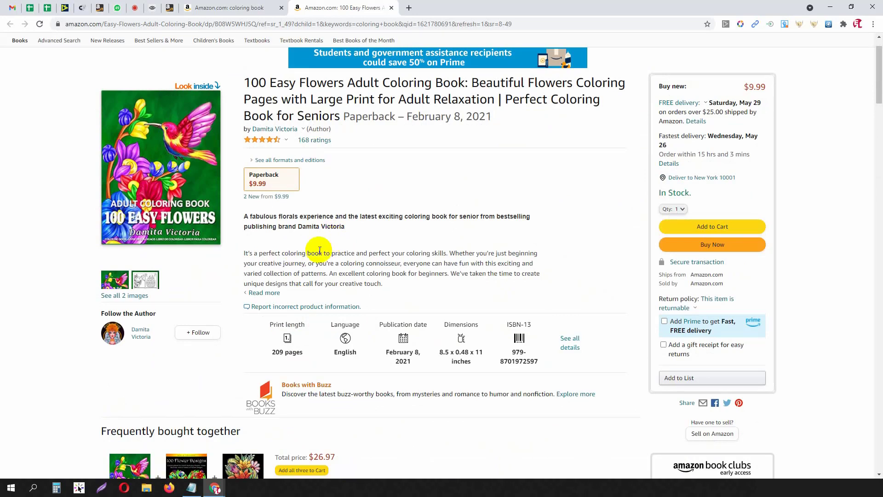
Expand the flower book's full description, look through its sample pages to the back cover, and close the preview.
click(265, 293)
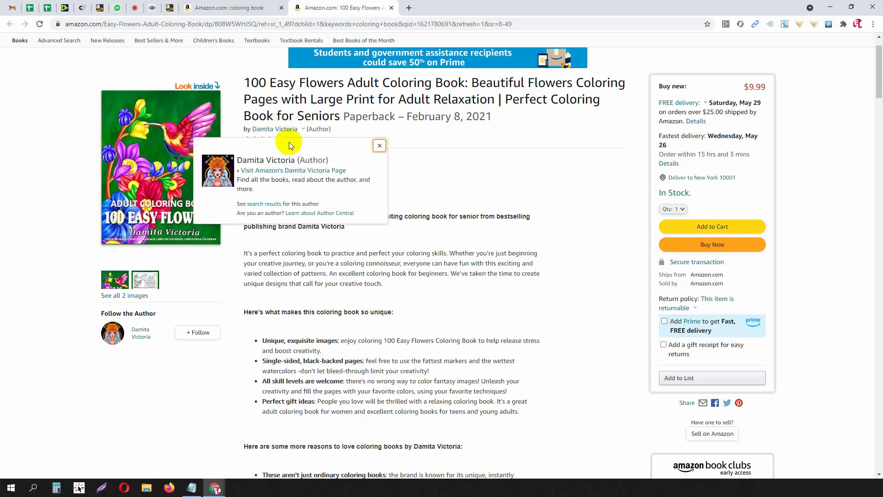
click(195, 111)
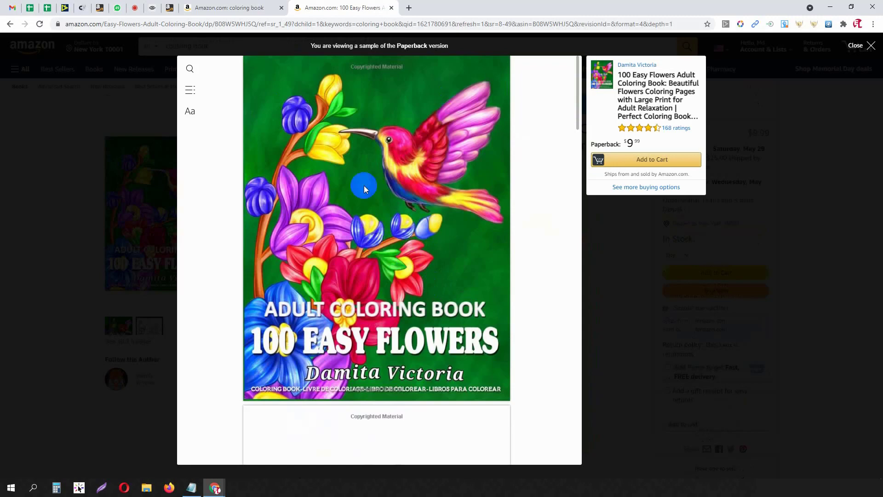
scroll(374, 271, down, 2)
scroll(375, 272, down, 15)
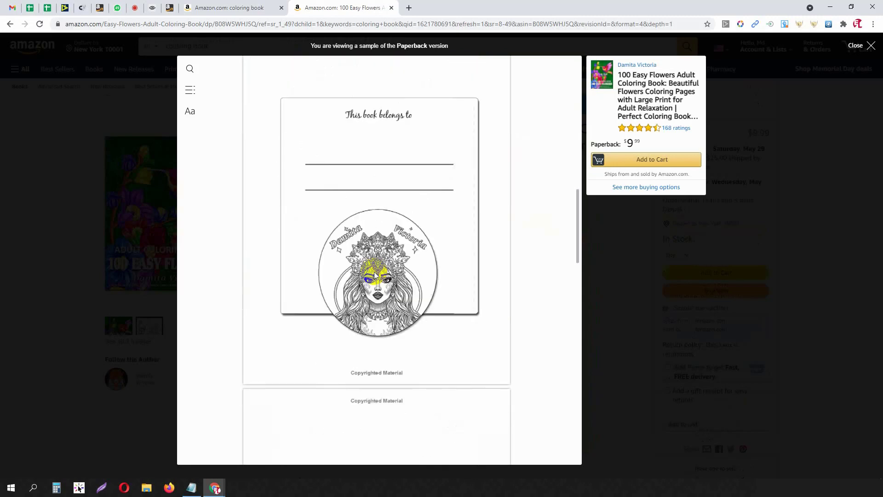
scroll(374, 271, down, 10)
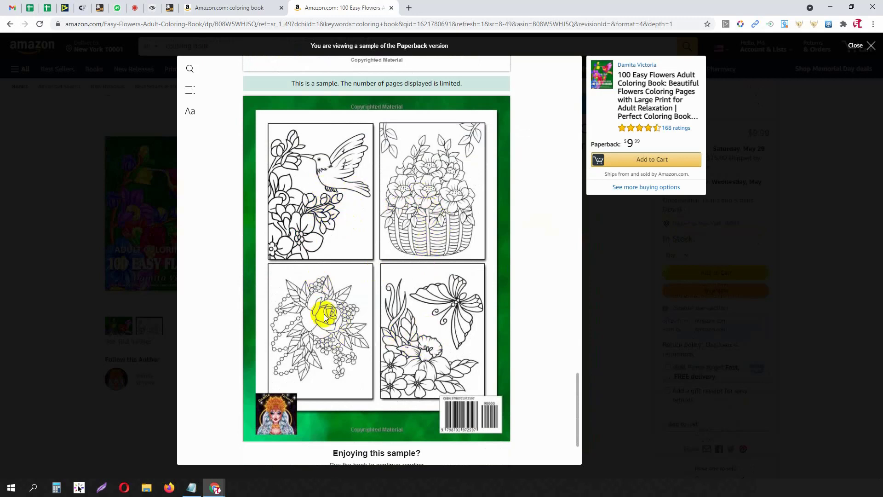
click(846, 48)
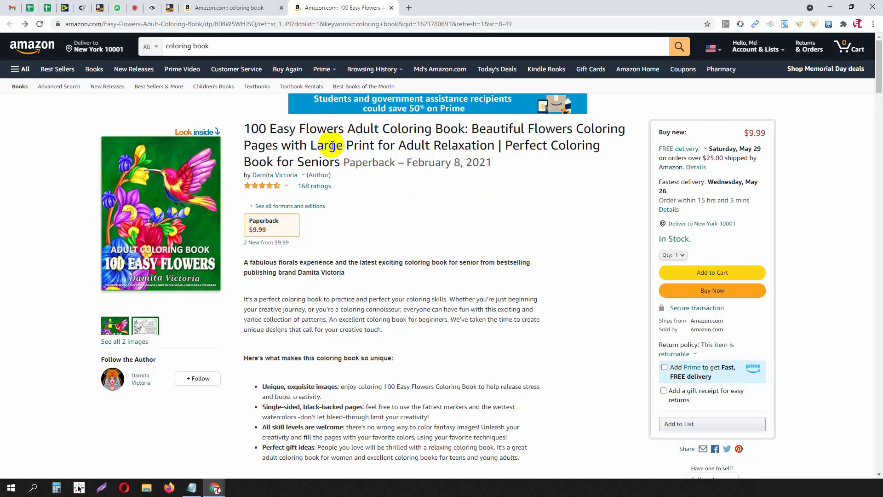
Review the collected niche keywords in the Notepad note, and close the flower book listing.
click(192, 488)
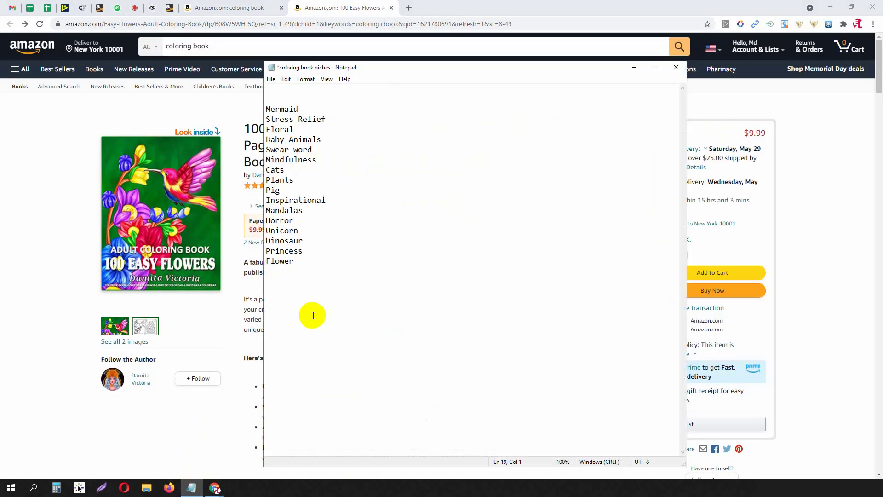
click(339, 8)
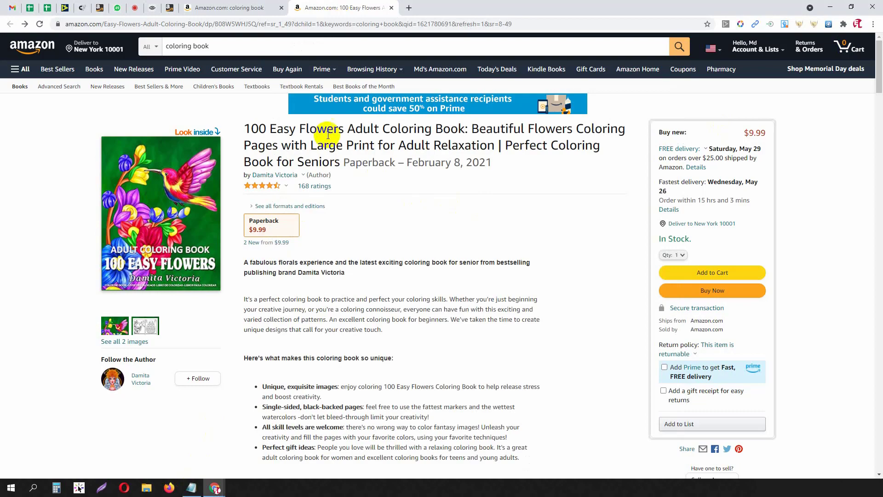
key(ctrl+w)
Open the "My First Toddler Coloring Book" listing from the results and examine its title and publication date.
scroll(430, 191, down, 2)
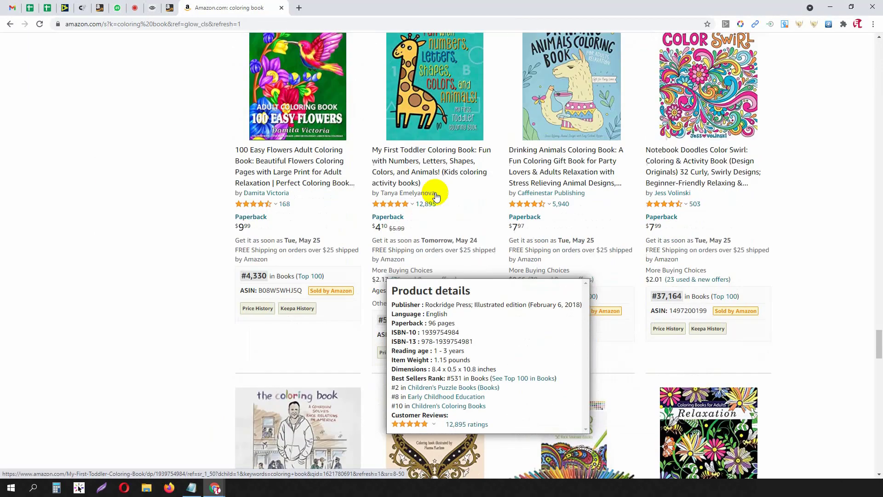
scroll(431, 155, up, 2)
middle_click(431, 152)
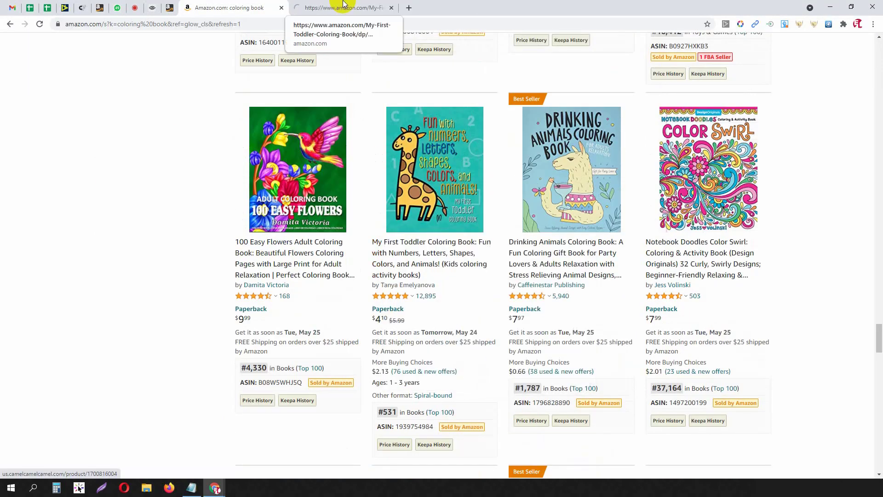
click(344, 5)
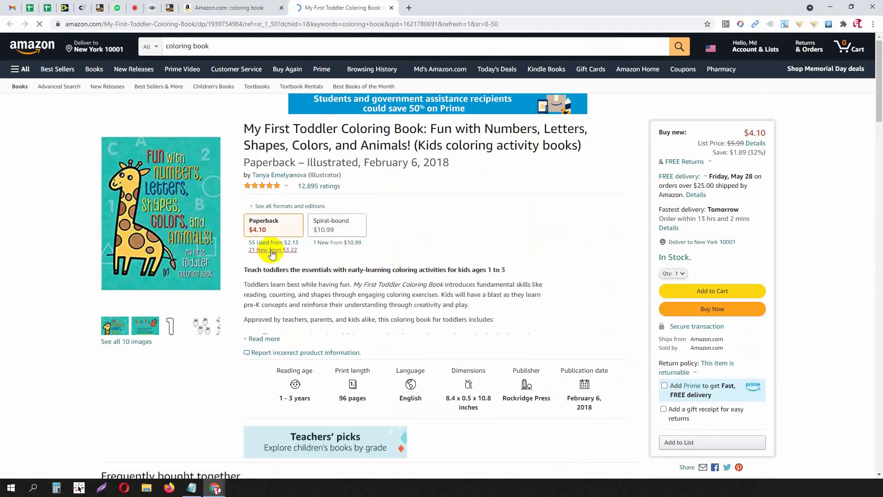
drag(413, 163, 446, 162)
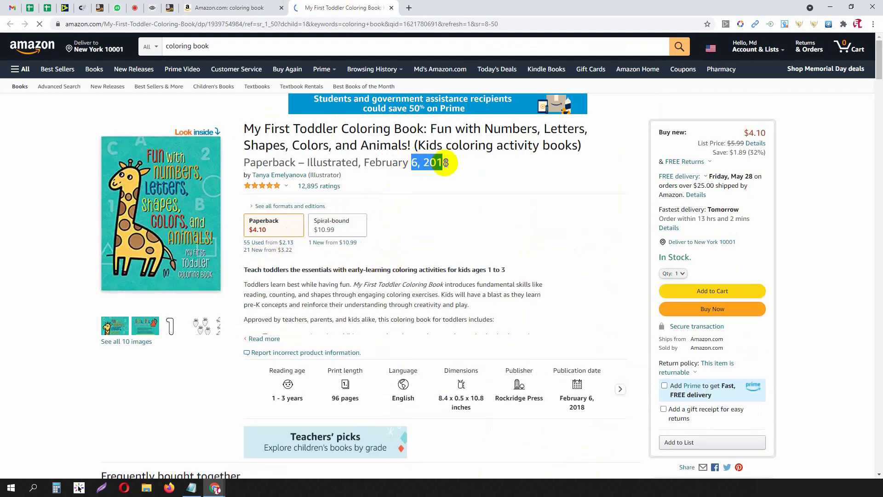
click(232, 132)
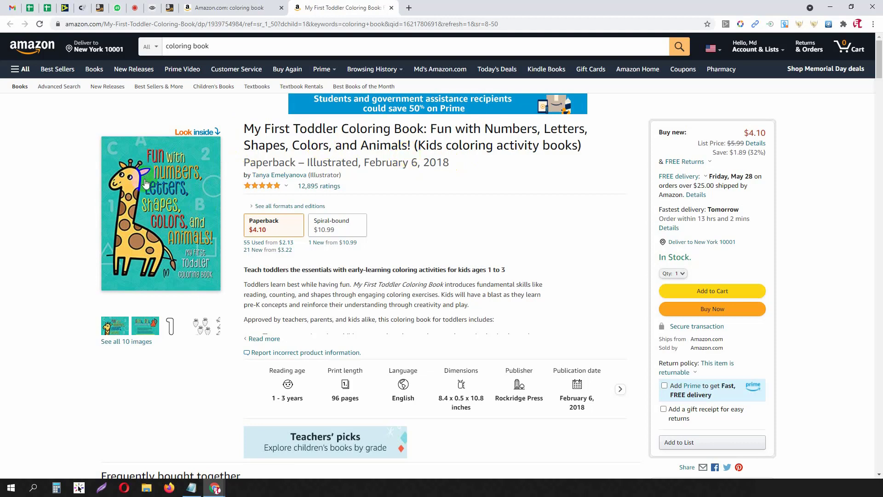
Open the sample preview of "My First Toddler Coloring Book", look through its interior and number pages, and close the preview.
click(181, 172)
scroll(382, 244, down, 15)
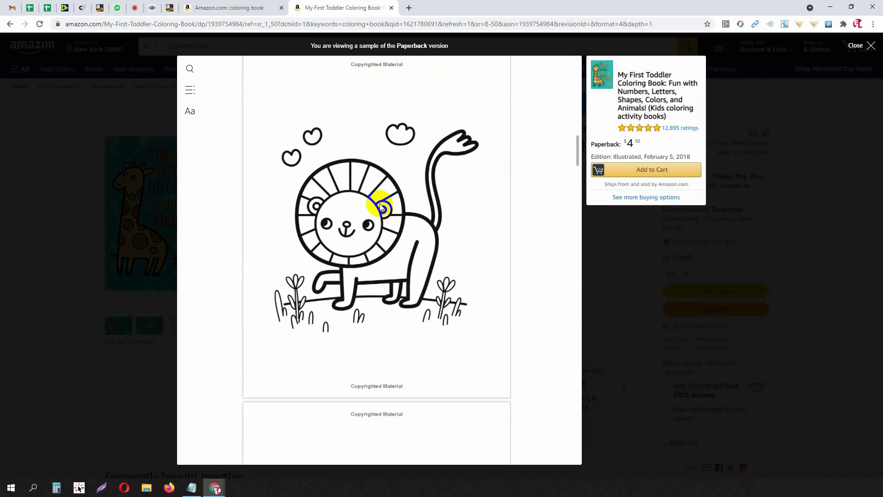
scroll(381, 206, down, 12)
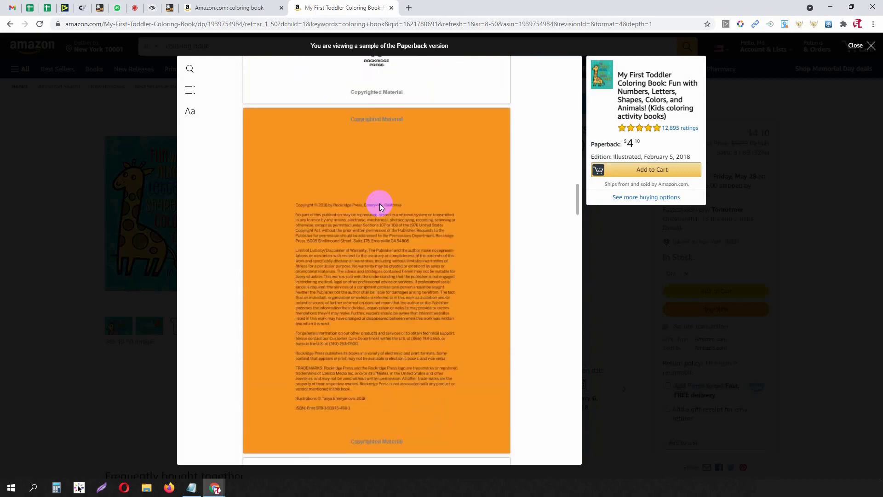
scroll(380, 205, down, 12)
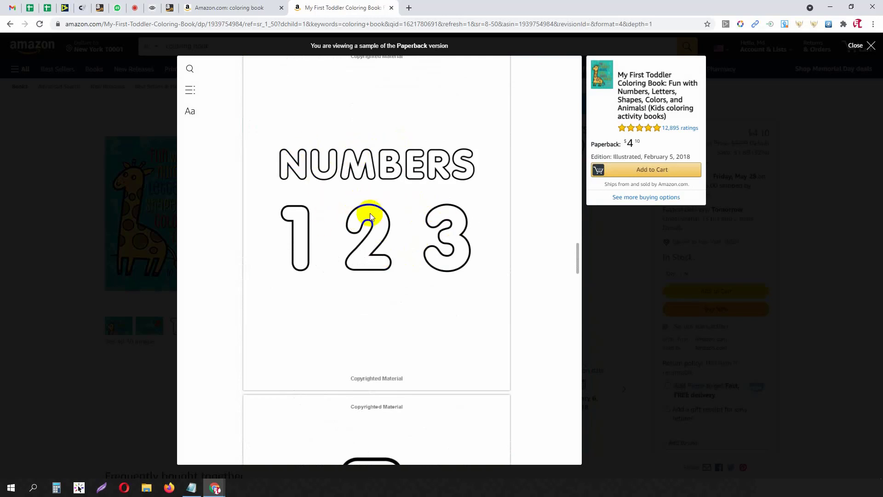
scroll(319, 181, up, 2)
scroll(345, 207, down, 1)
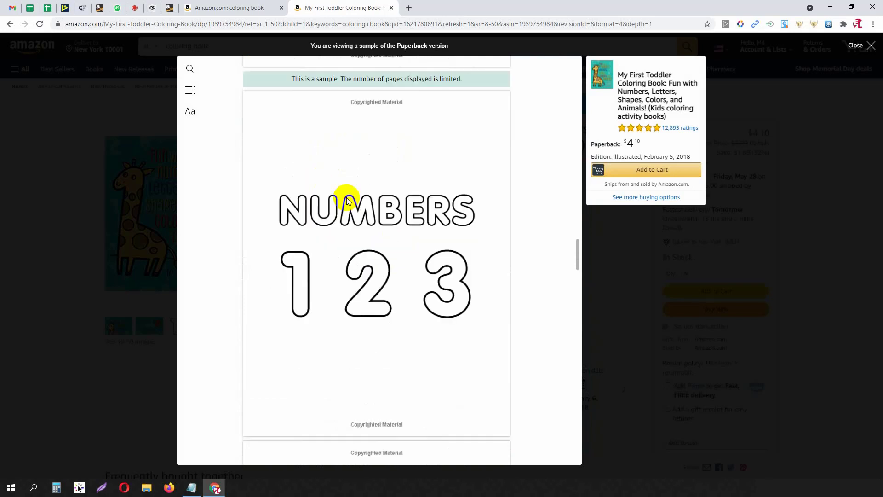
scroll(335, 217, down, 7)
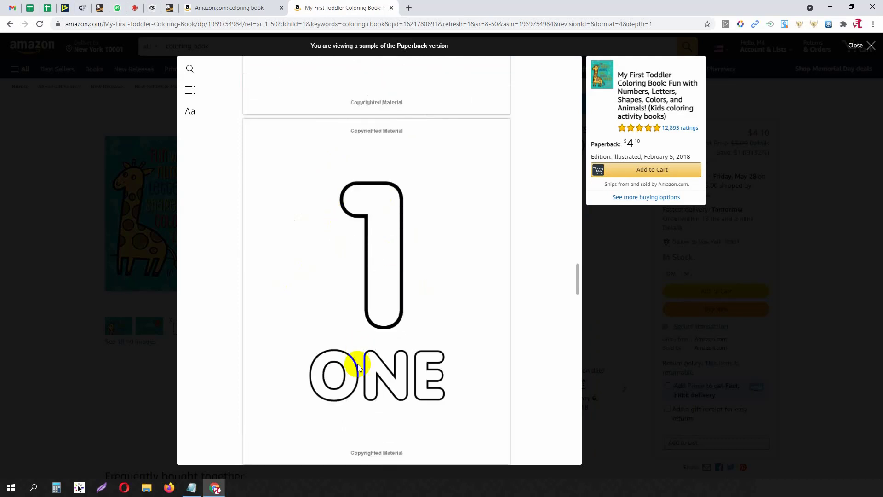
scroll(373, 225, down, 7)
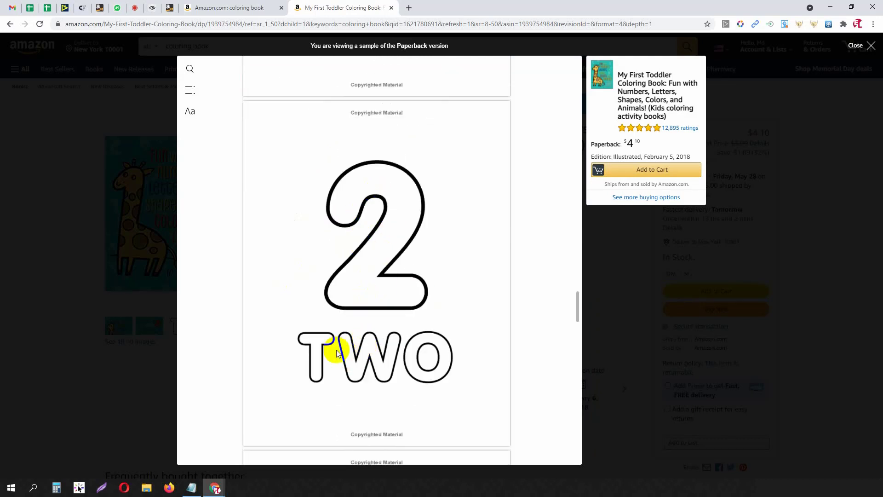
scroll(392, 353, down, 7)
scroll(357, 351, down, 7)
scroll(360, 256, down, 20)
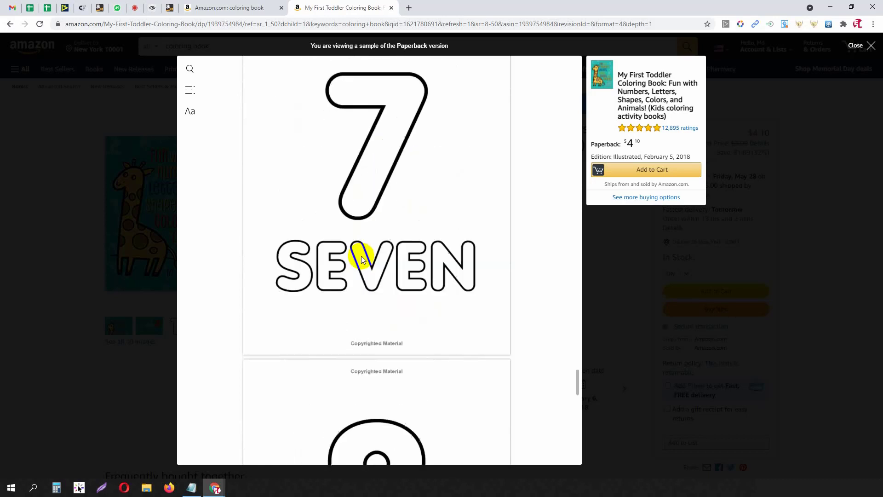
scroll(369, 278, down, 6)
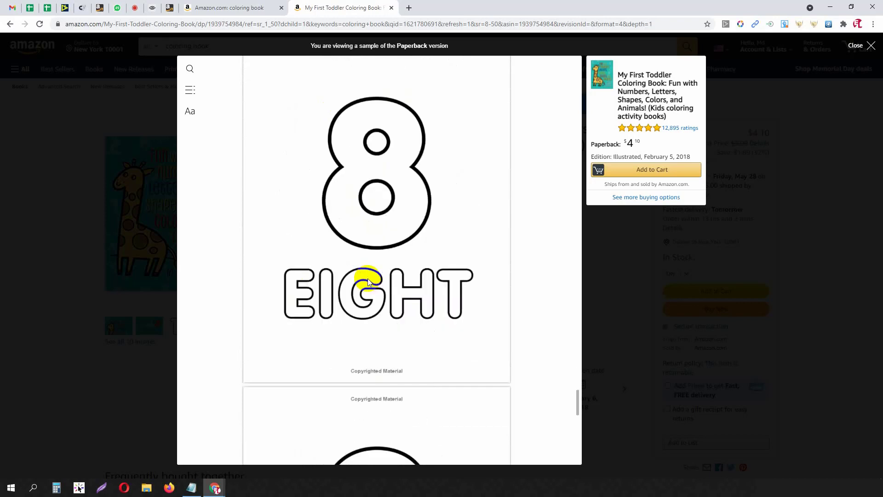
scroll(368, 278, down, 7)
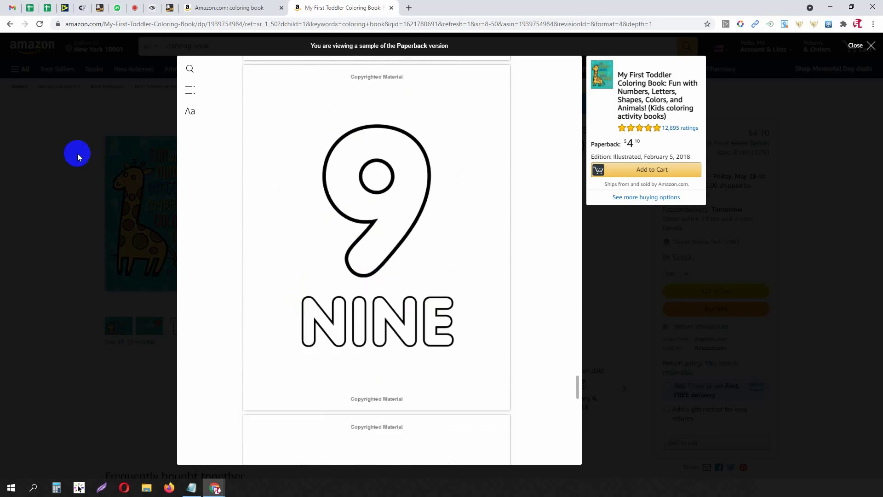
click(77, 153)
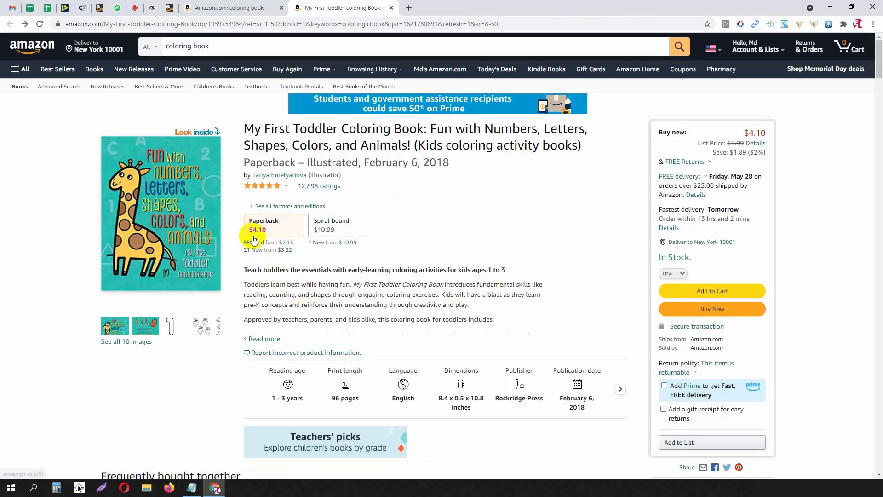
Examine the toddler book's Best Sellers Rank in the product details.
scroll(289, 336, down, 20)
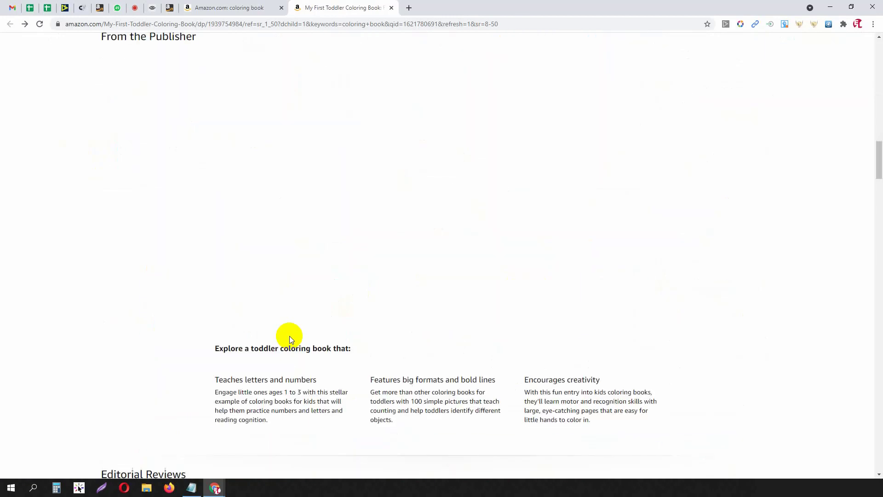
scroll(289, 336, down, 9)
drag(168, 334, 179, 334)
scroll(250, 311, down, 5)
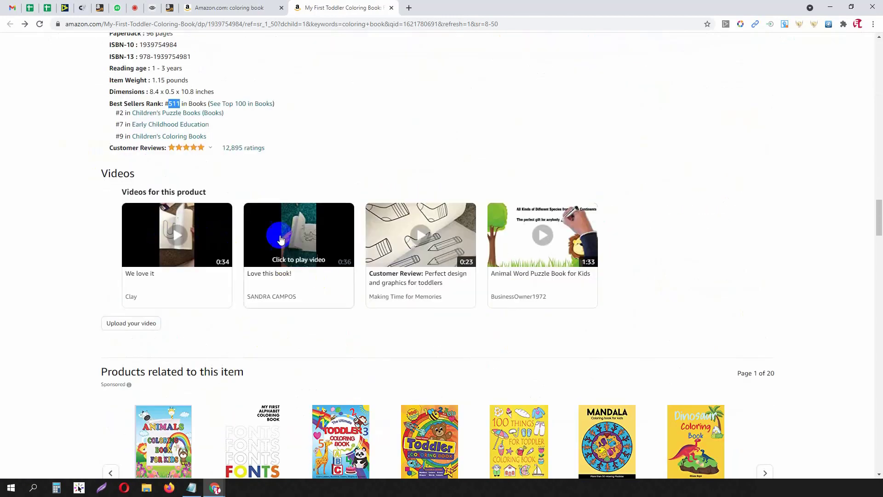
View the customer review photos of the toddler book's letter pages, and close the image viewer.
scroll(532, 236, down, 13)
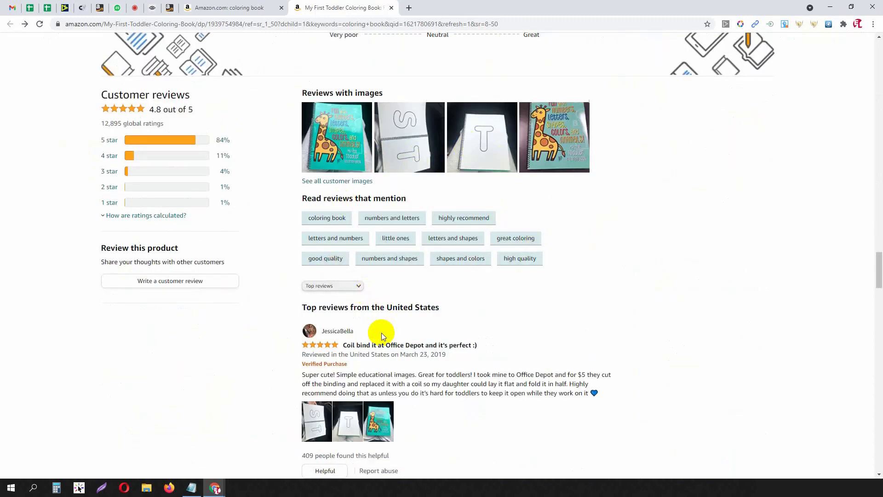
click(403, 145)
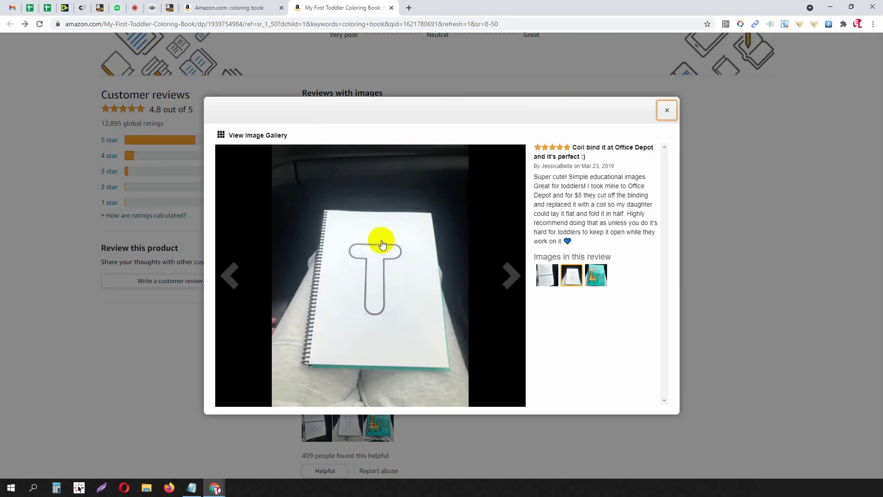
click(547, 274)
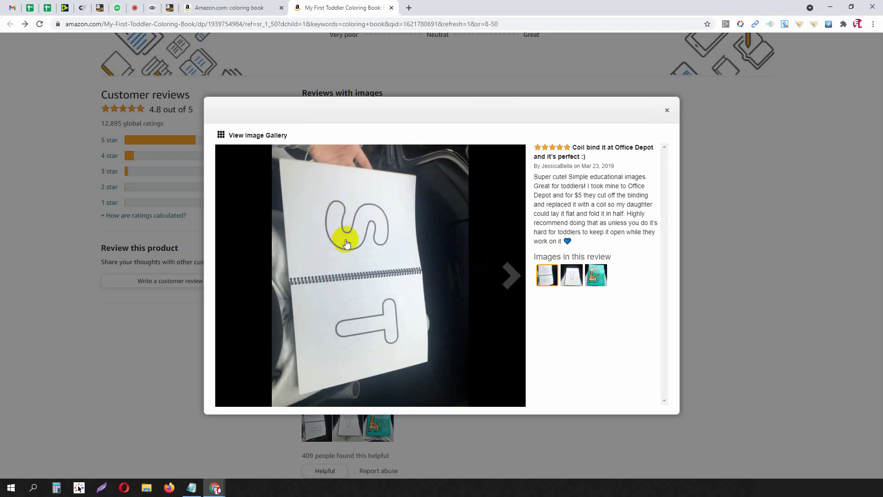
click(668, 112)
Add the keyword "Numbers" from the toddler book's title on a new line in the Notepad niche list.
scroll(355, 302, up, 15)
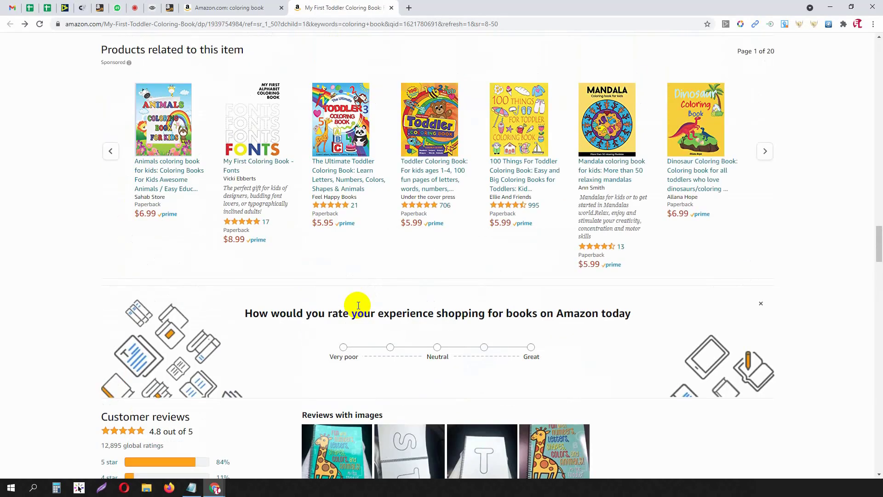
scroll(359, 306, up, 20)
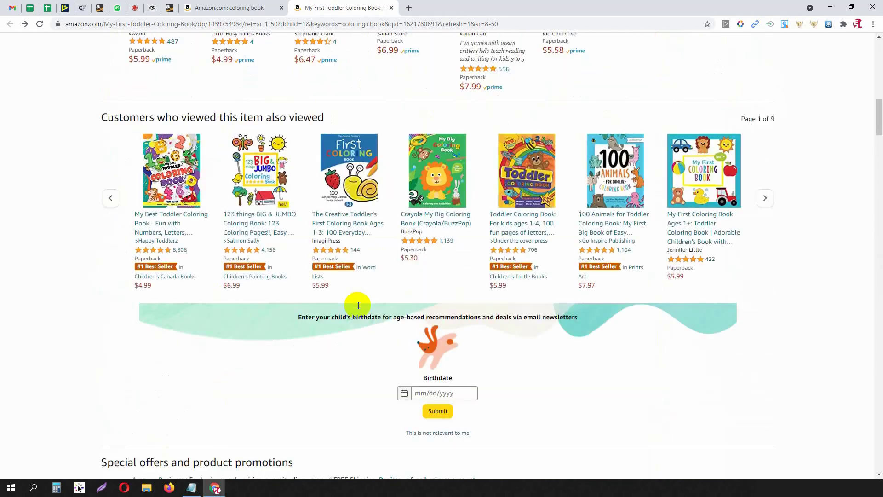
scroll(358, 305, up, 5)
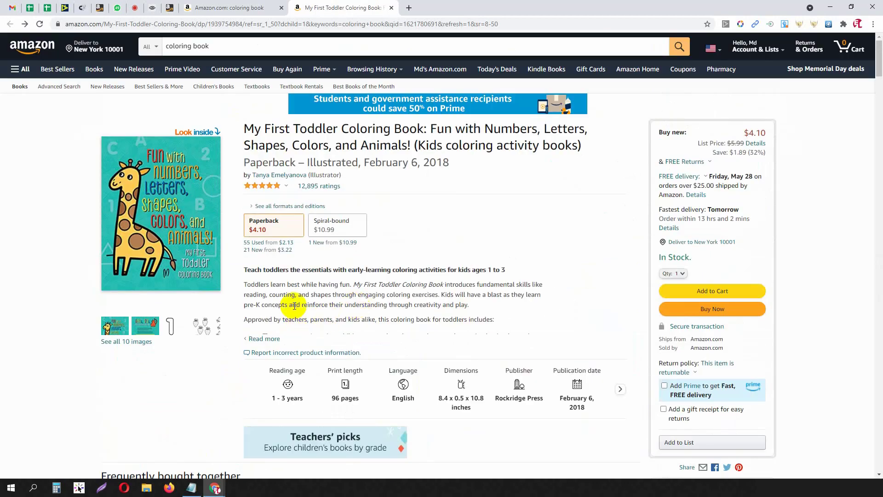
drag(484, 129, 533, 129)
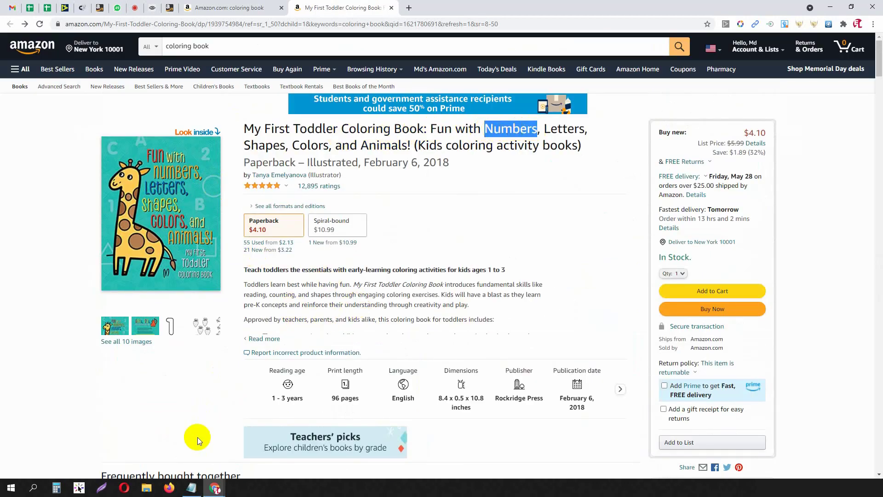
click(191, 487)
click(322, 258)
key(Return)
text(Numbers)
click(336, 32)
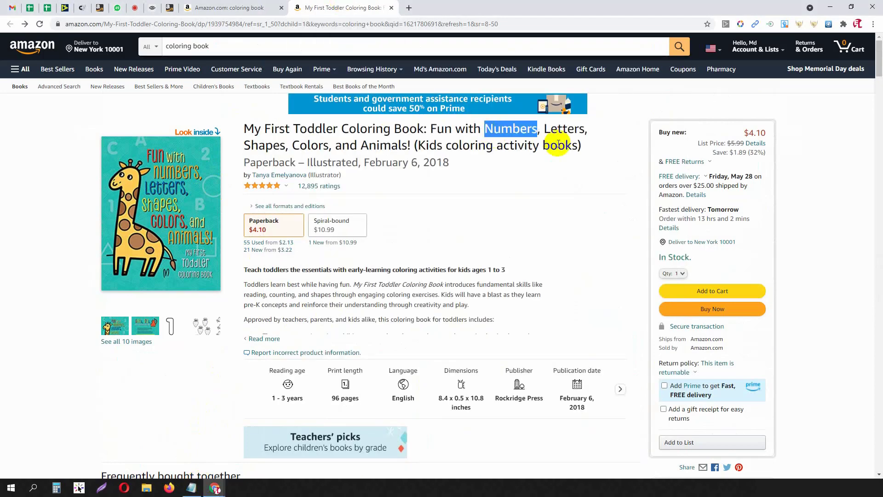
Add the title keywords "Letters" and "Shapes" on separate lines in the Notepad niche list.
double_click(564, 129)
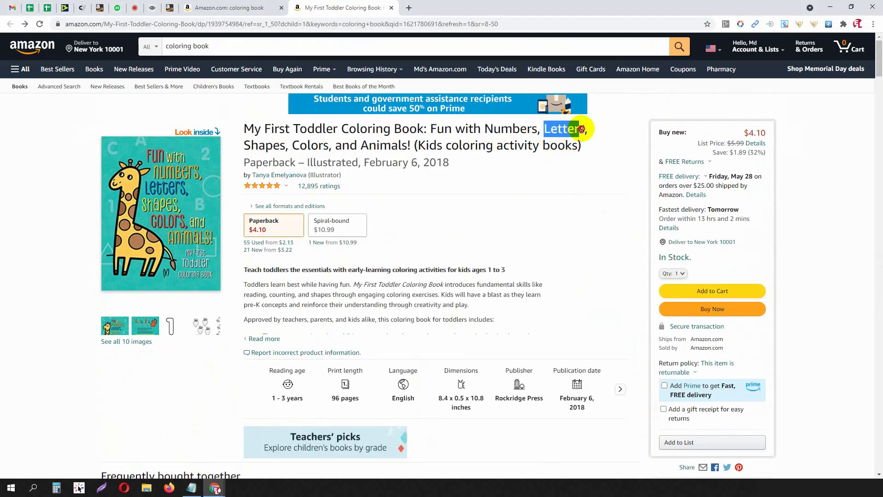
click(191, 488)
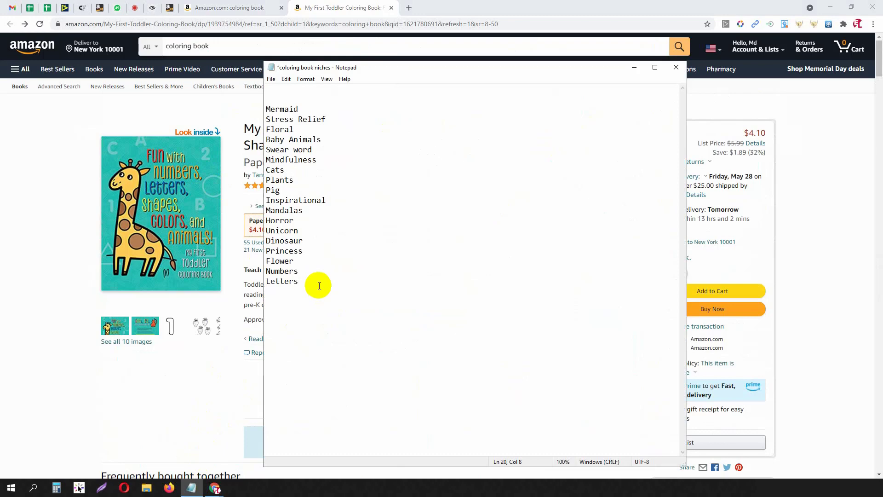
click(314, 8)
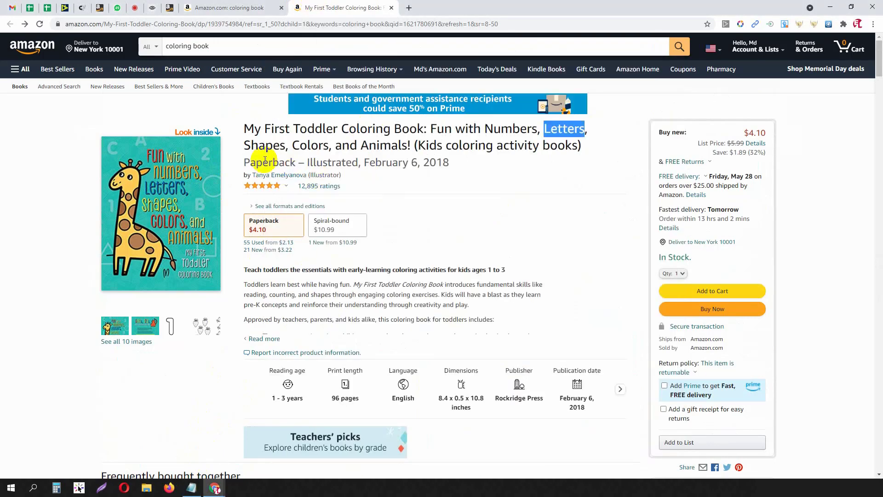
double_click(258, 145)
key(ctrl+c)
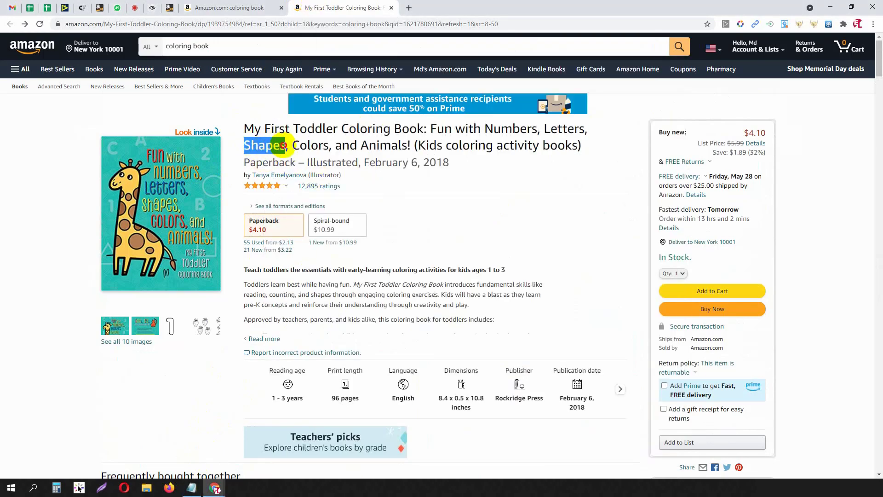
click(191, 488)
key(ctrl+v)
click(299, 8)
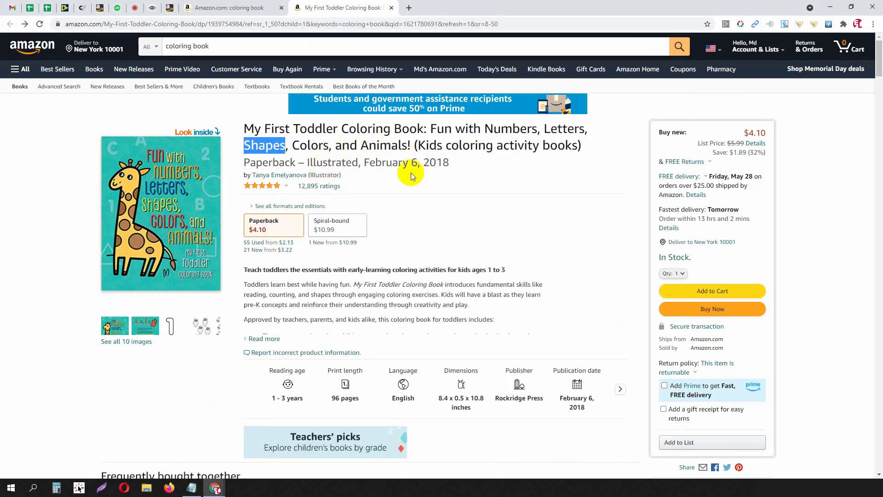
Close the toddler book listing, review the collected keywords in the Notepad note, and return to the Amazon results.
click(391, 8)
click(191, 487)
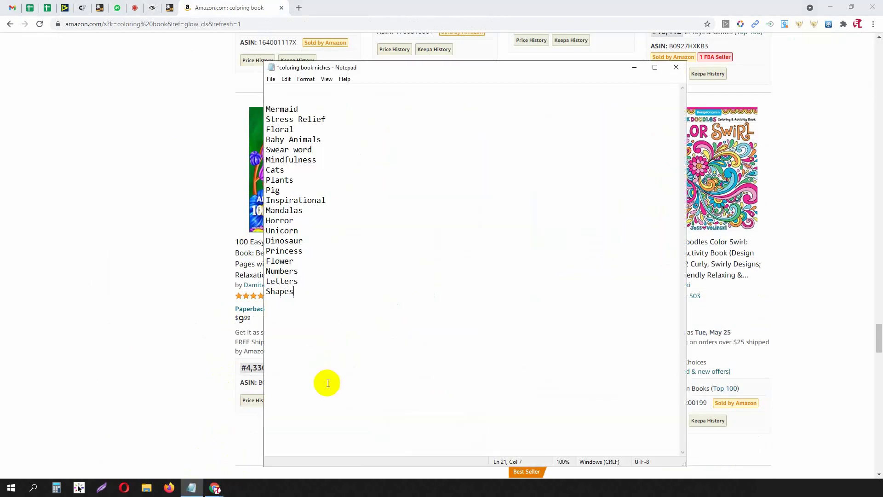
drag(330, 308, 260, 113)
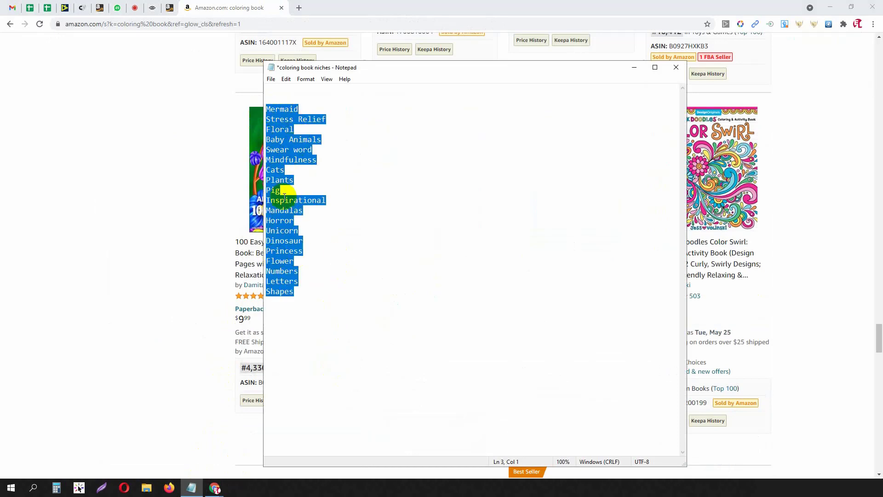
click(308, 288)
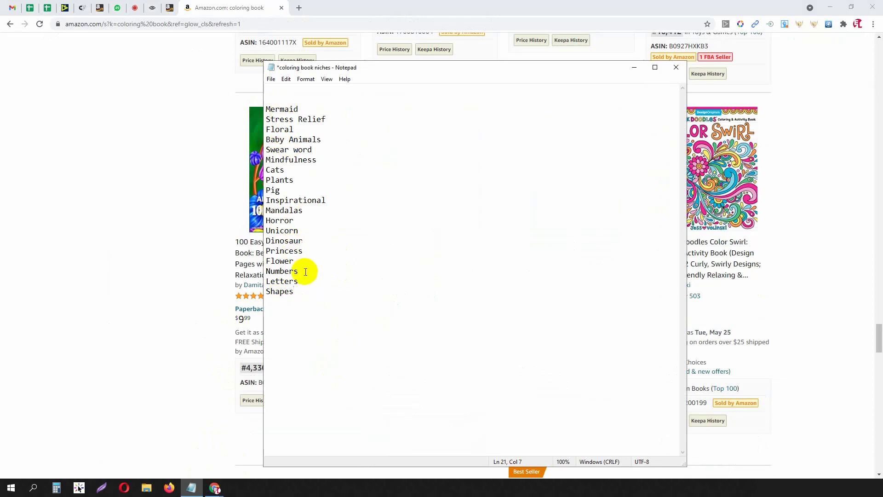
click(240, 4)
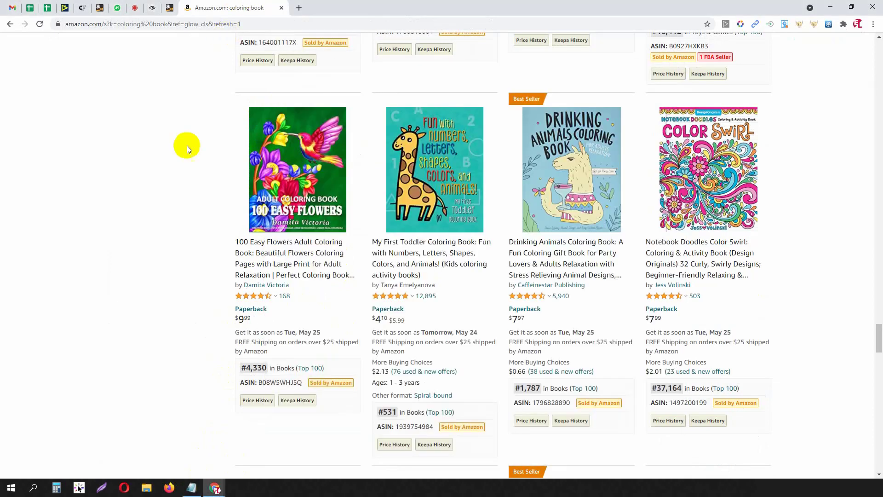
Open the "Drinking Animals Coloring Book" listing from the results and examine its publication date.
mouse_move(569, 174)
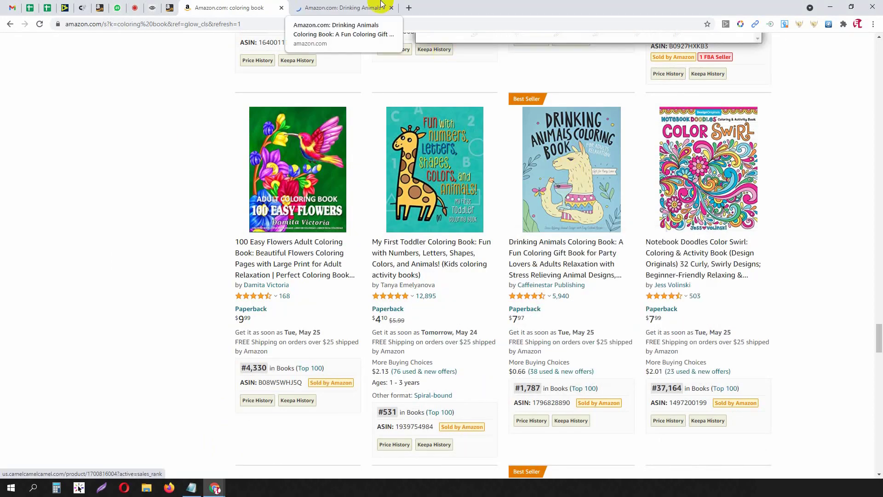
click(343, 7)
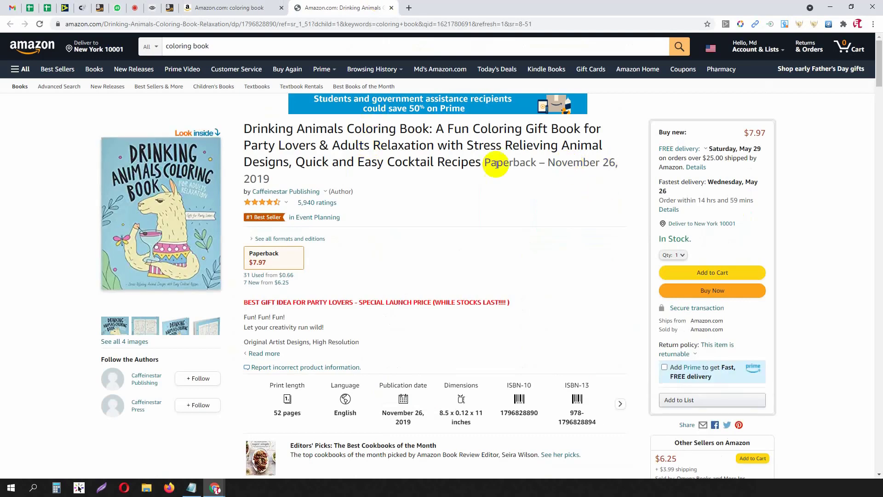
drag(243, 179, 270, 181)
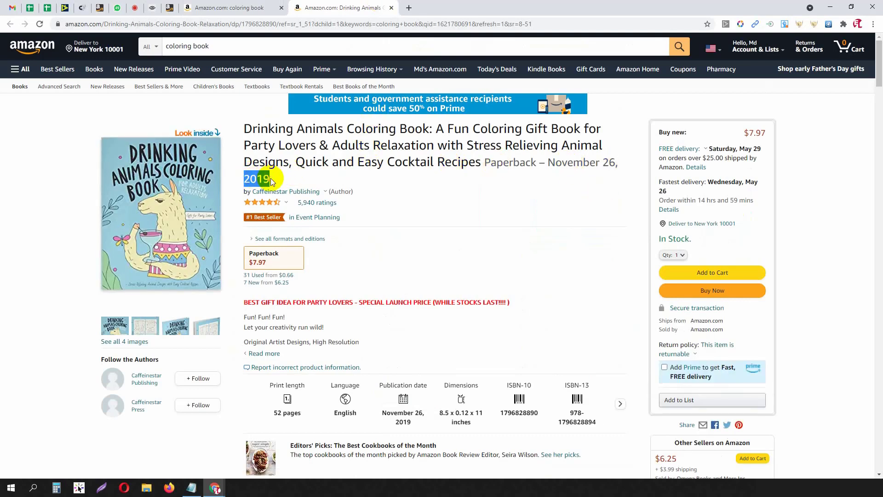
click(283, 161)
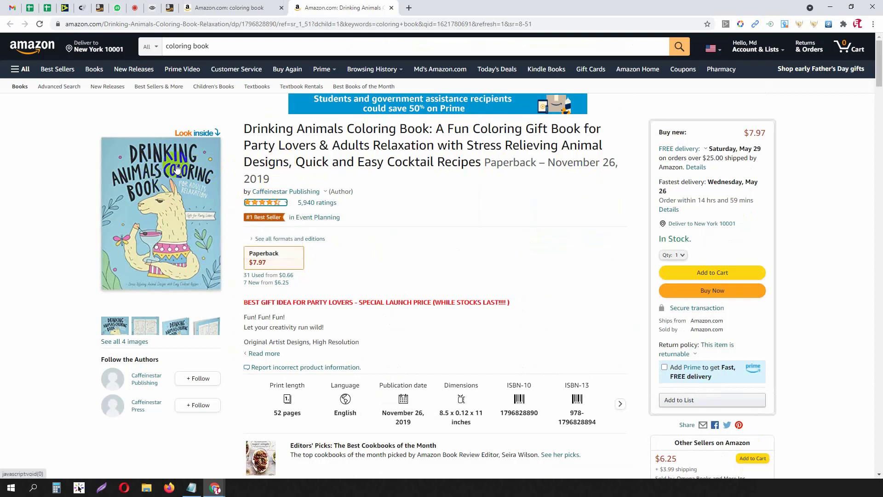
Examine the sample interior pages of the "Drinking Animals Coloring Book" and close the preview.
drag(245, 128, 293, 128)
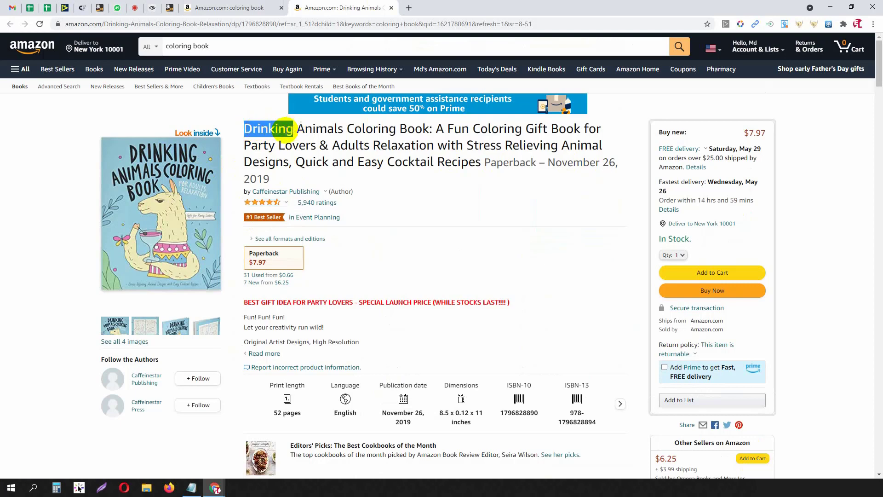
click(175, 227)
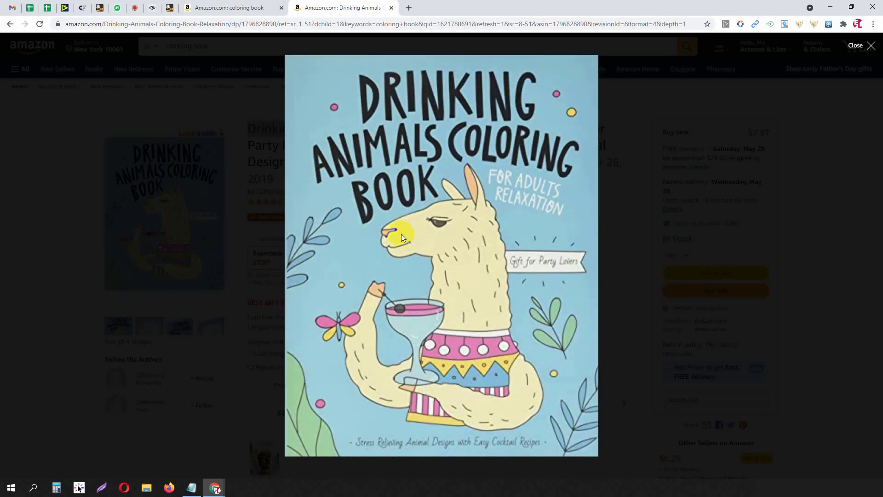
scroll(331, 240, down, 12)
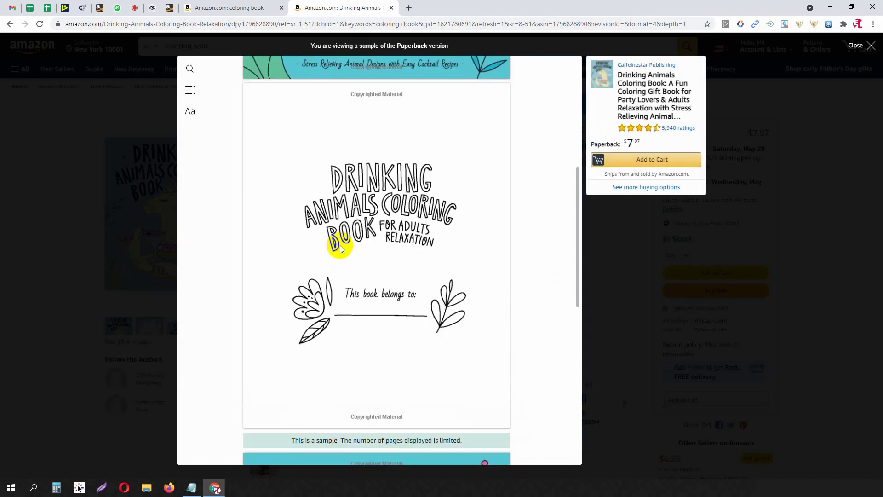
scroll(341, 248, down, 2)
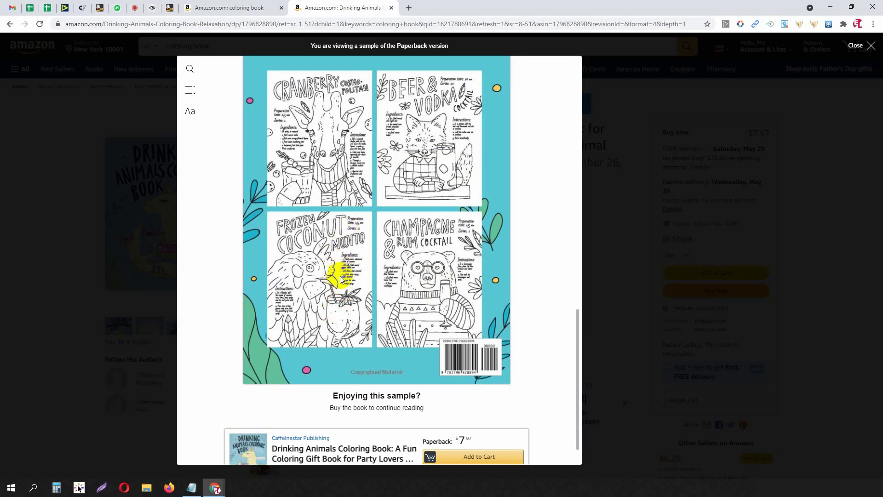
click(631, 123)
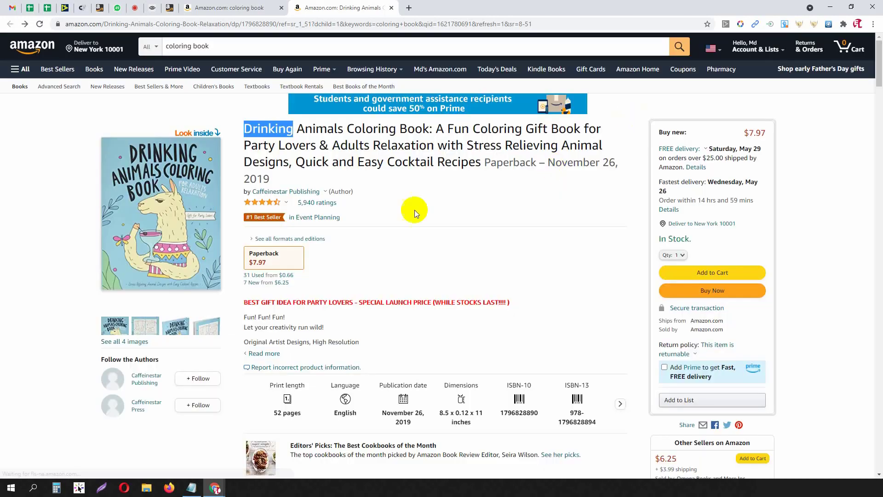
Check the "Drinking Animals Coloring Book" Best Sellers Rank in its product details.
click(344, 138)
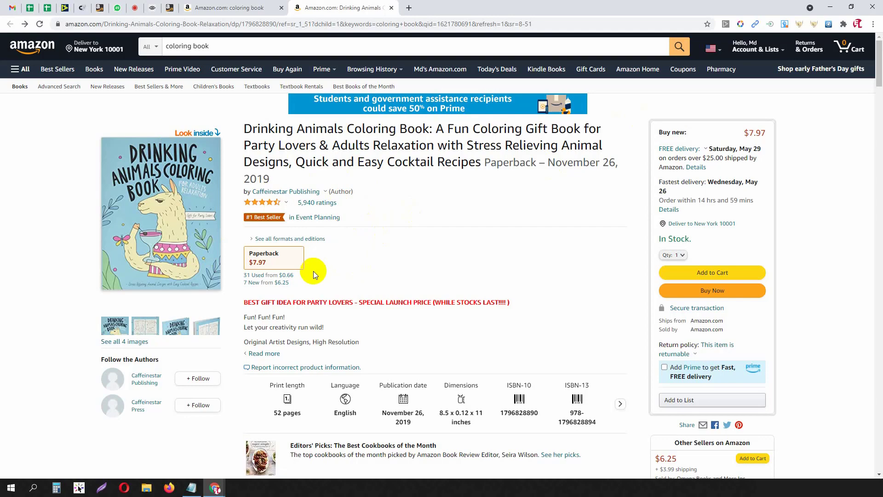
scroll(314, 272, down, 20)
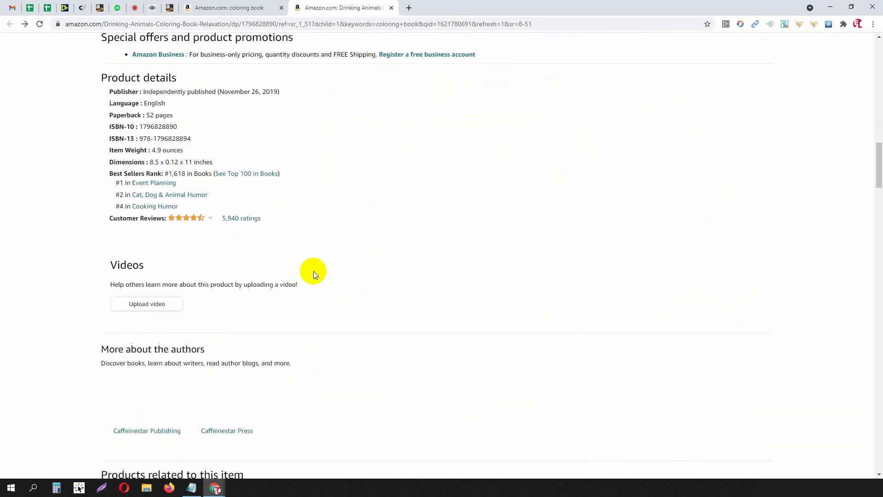
drag(168, 173, 188, 173)
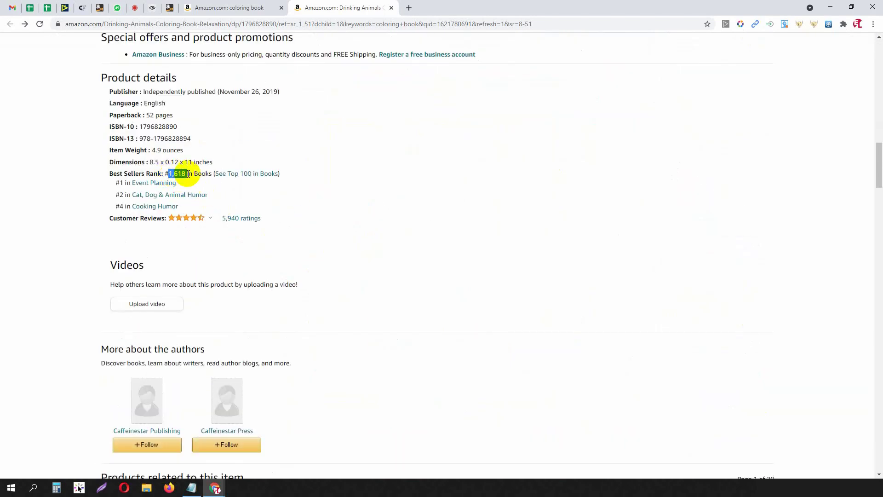
scroll(462, 293, up, 20)
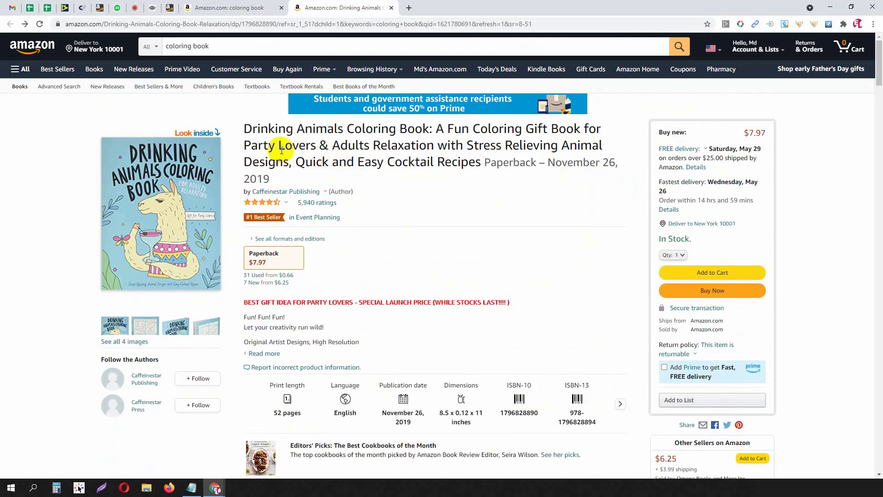
Study the wording of the "Drinking Animals Coloring Book" title and close the listing.
drag(242, 129, 429, 131)
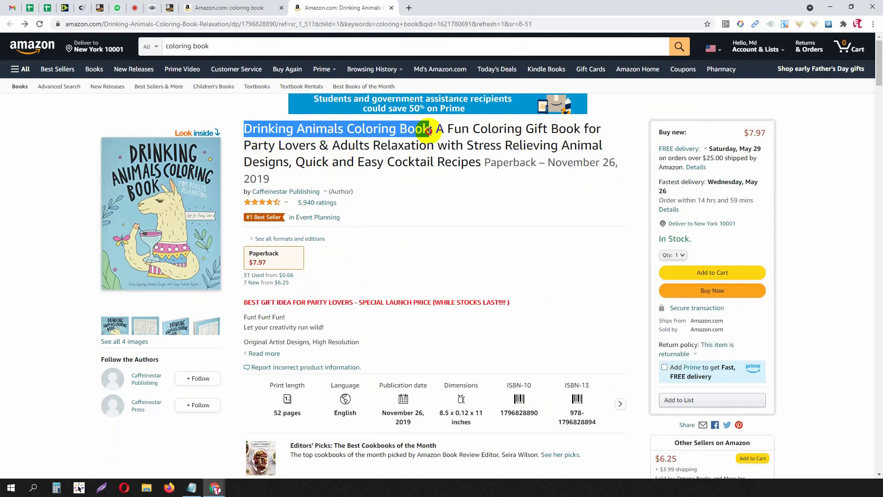
click(429, 130)
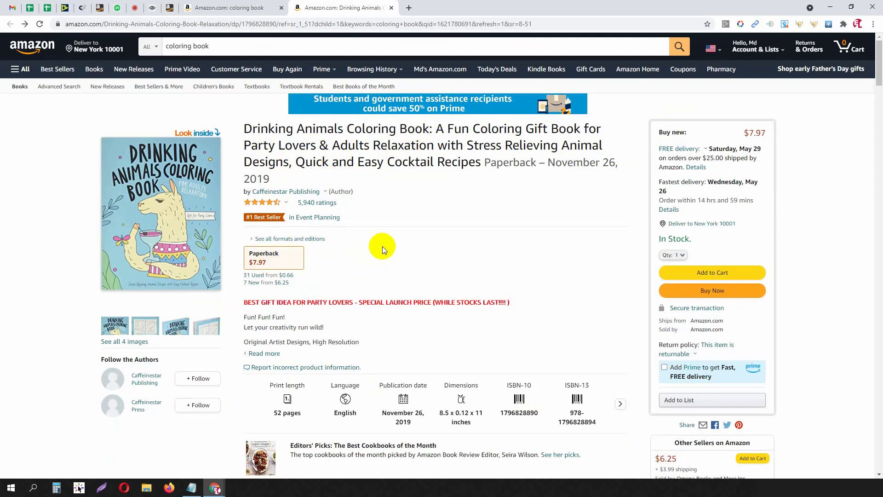
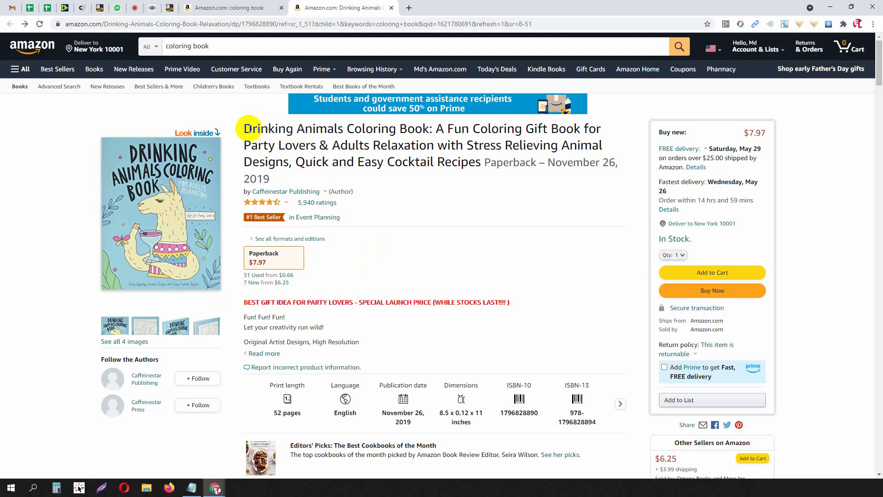
drag(247, 128, 286, 129)
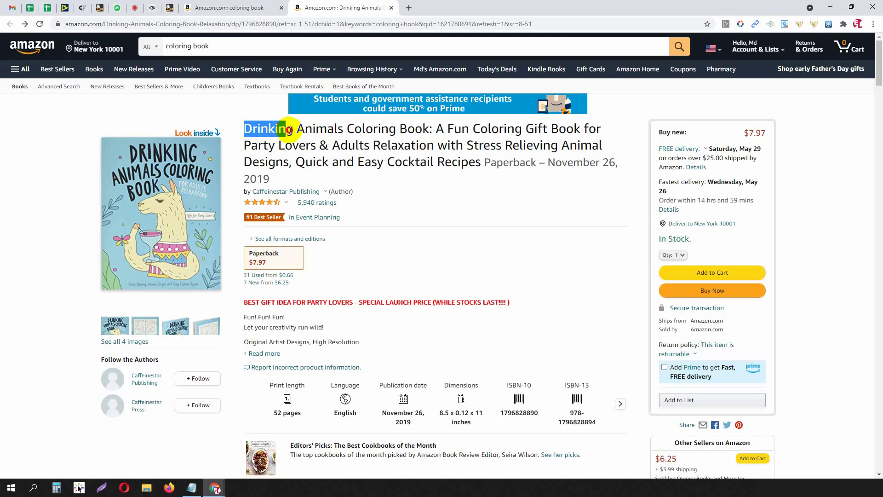
drag(290, 129, 603, 146)
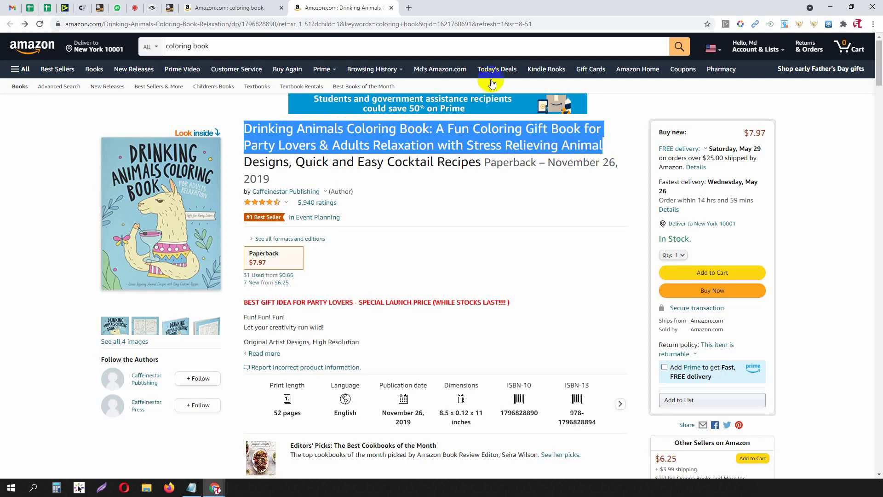
click(391, 8)
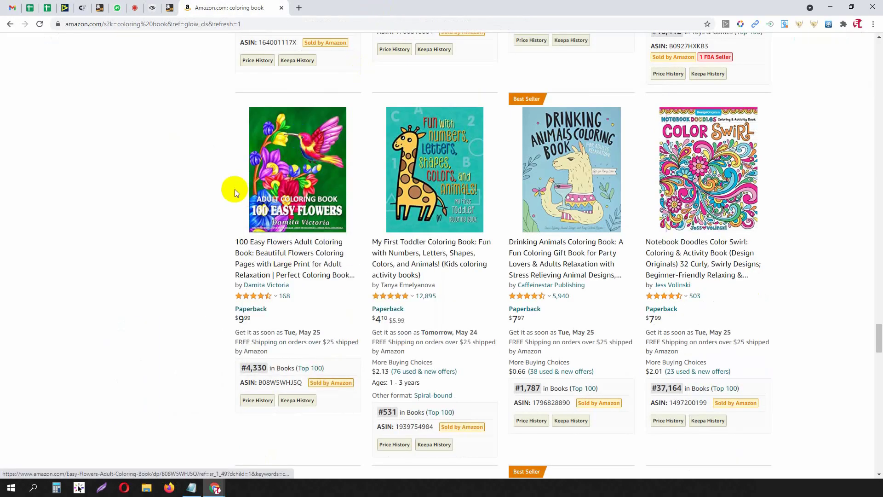
Open the "Notebook Doodles Color Swirl" listing from the results and highlight "Doodles" in its title.
scroll(235, 192, down, 3)
scroll(234, 192, up, 3)
middle_click(703, 168)
click(341, 6)
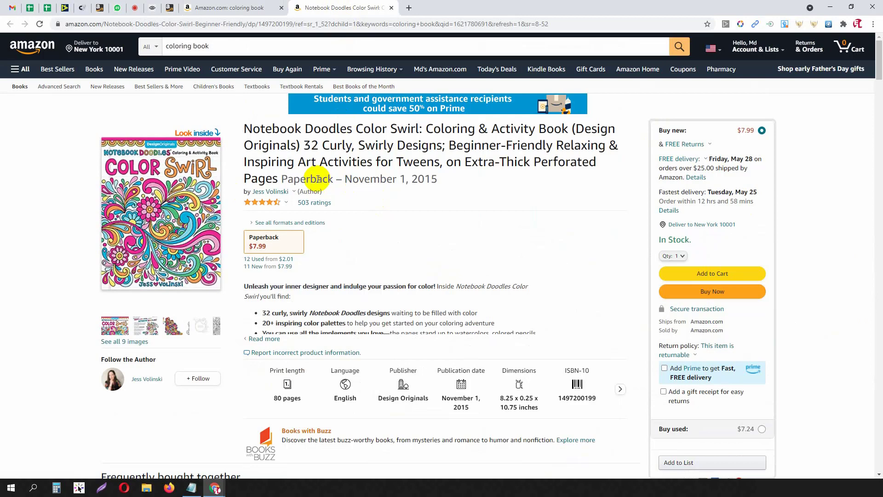
drag(304, 129, 354, 128)
Look through the sample interior pages of "Notebook Doodles Color Swirl" and close the preview.
click(162, 204)
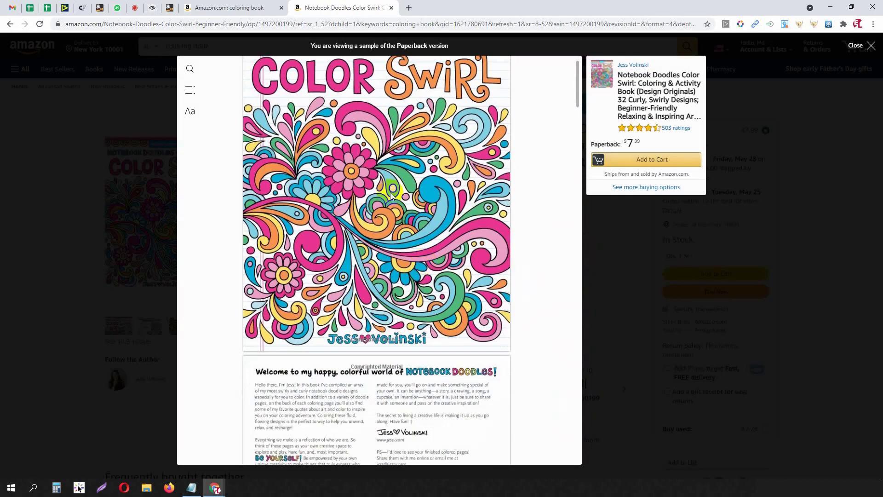
scroll(379, 242, down, 7)
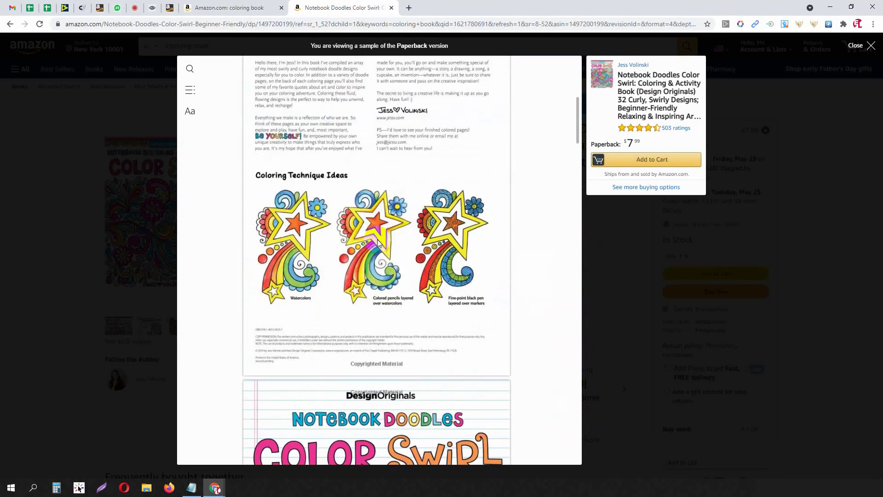
scroll(315, 241, down, 20)
scroll(324, 244, down, 20)
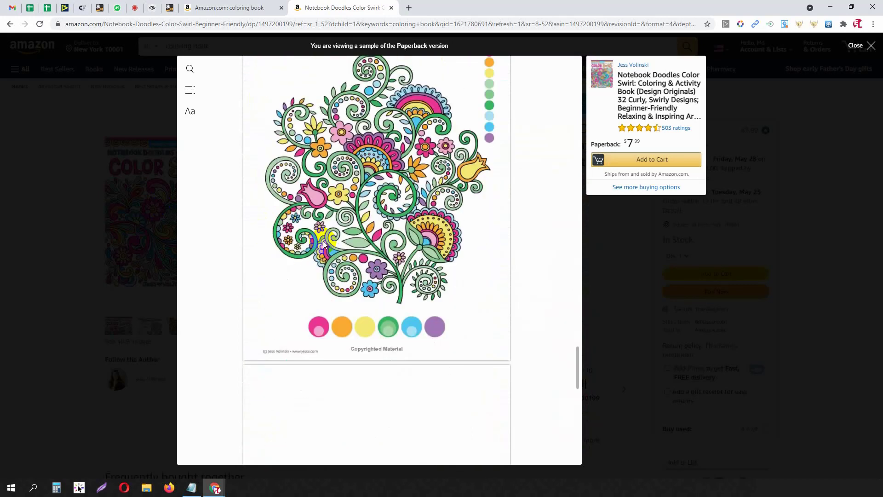
scroll(323, 244, up, 2)
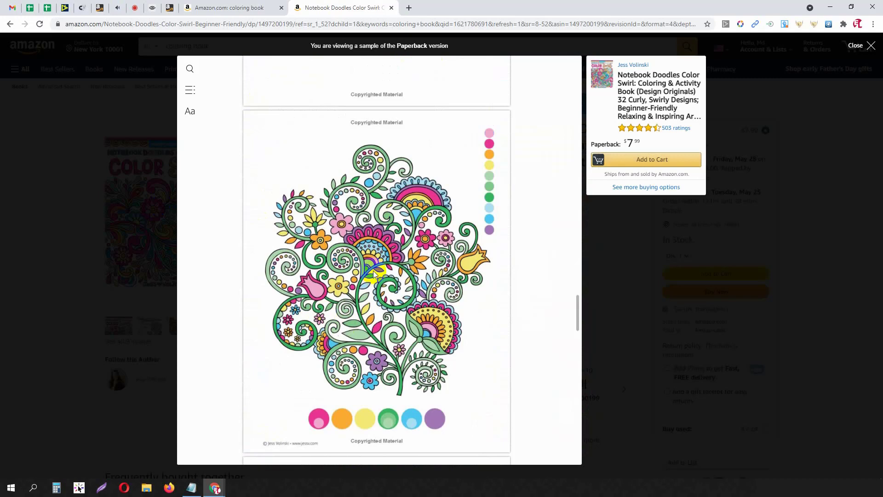
click(124, 144)
Study the keywords "Doodles" and "Notebook Doodles Color Swirl" in the listing's title.
double_click(313, 129)
drag(311, 129, 349, 128)
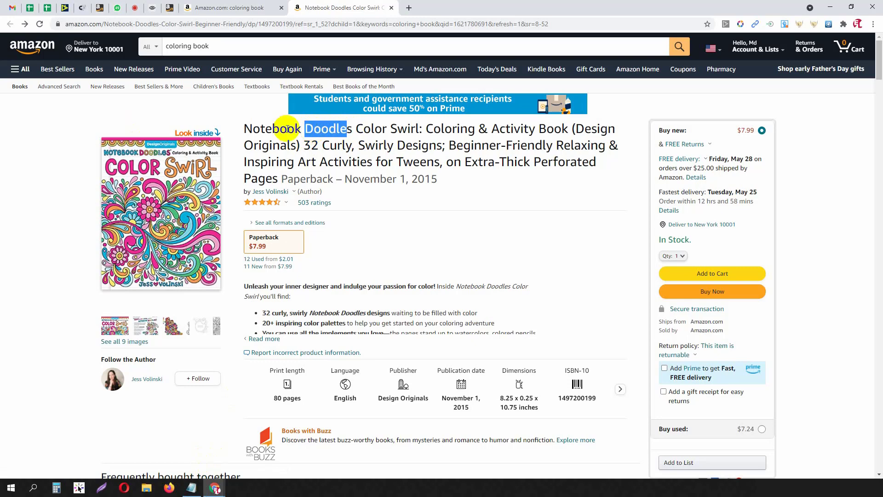
click(247, 129)
drag(245, 129, 419, 130)
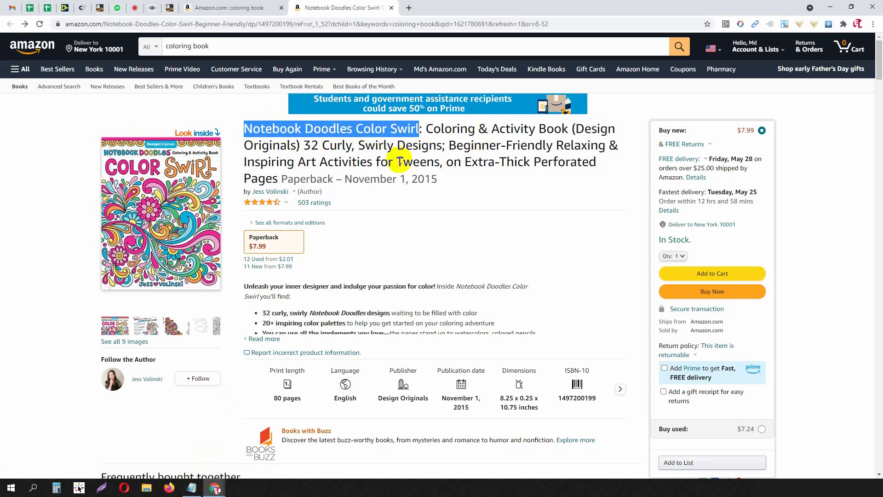
Open the author's page from the "Notebook Doodles Color Swirl" listing and examine the other titles and their sales ranks.
mouse_move(284, 191)
click(272, 232)
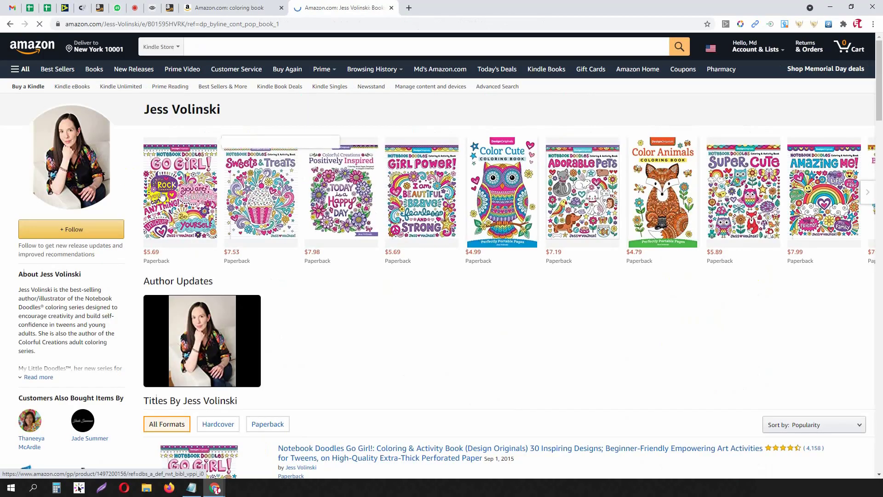
click(867, 194)
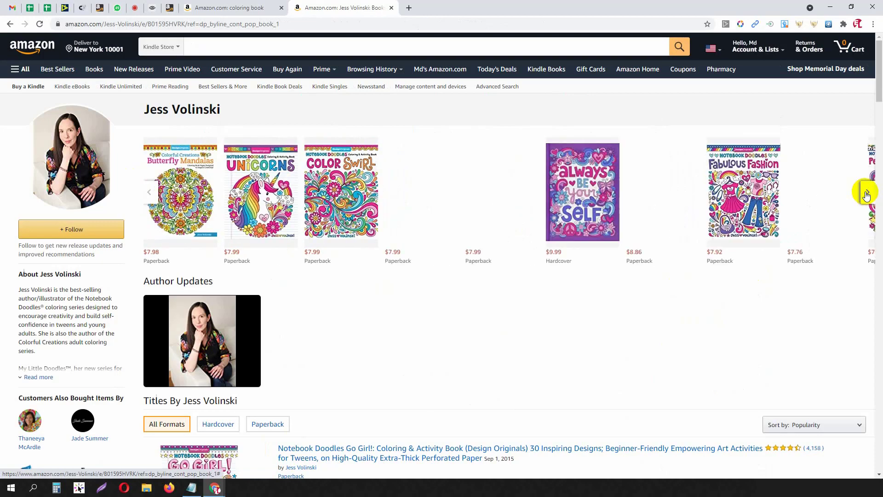
click(150, 192)
scroll(328, 303, down, 15)
scroll(173, 145, up, 7)
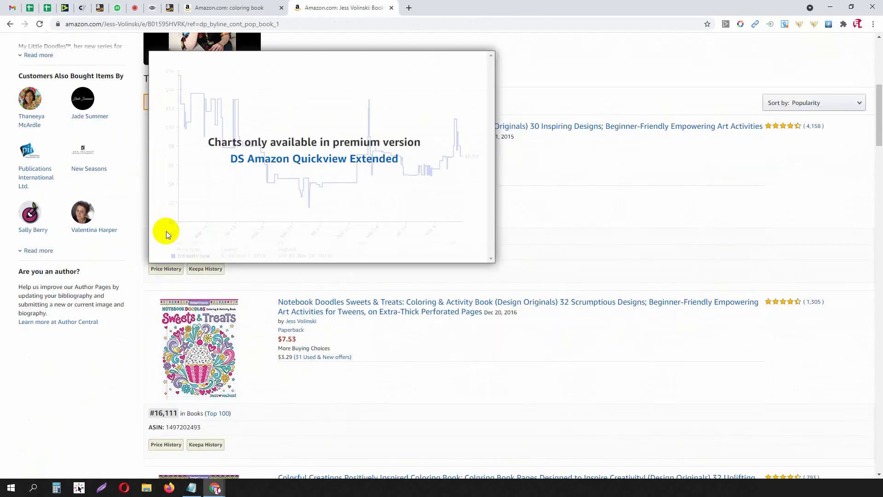
scroll(167, 231, down, 12)
scroll(379, 293, down, 20)
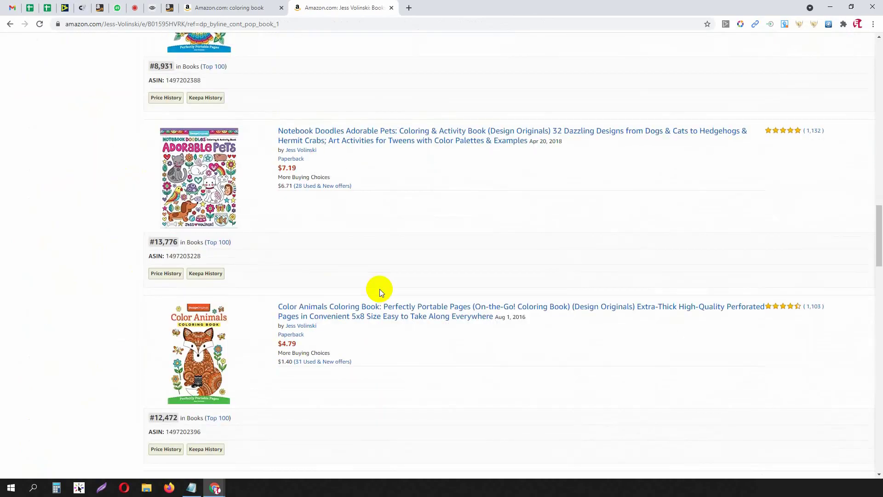
scroll(380, 289, up, 7)
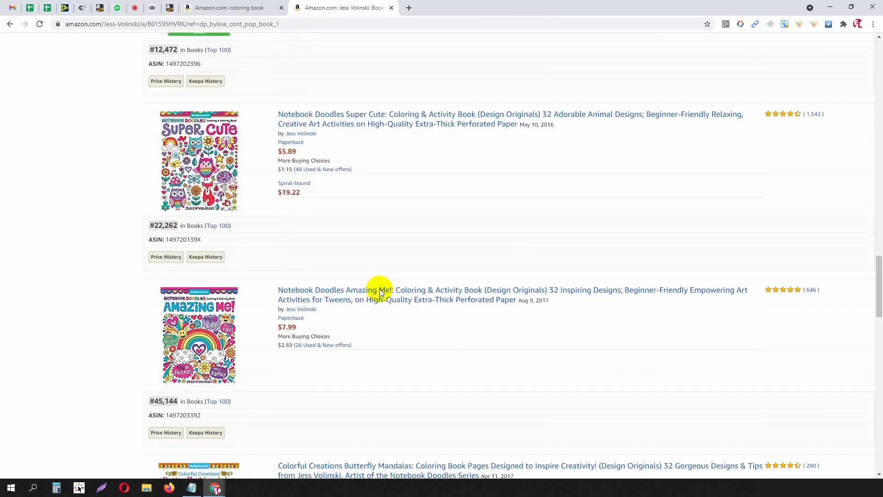
Examine the sales ranks on the amazon.co.uk version of the author's page and return to the amazon.com version.
click(95, 24)
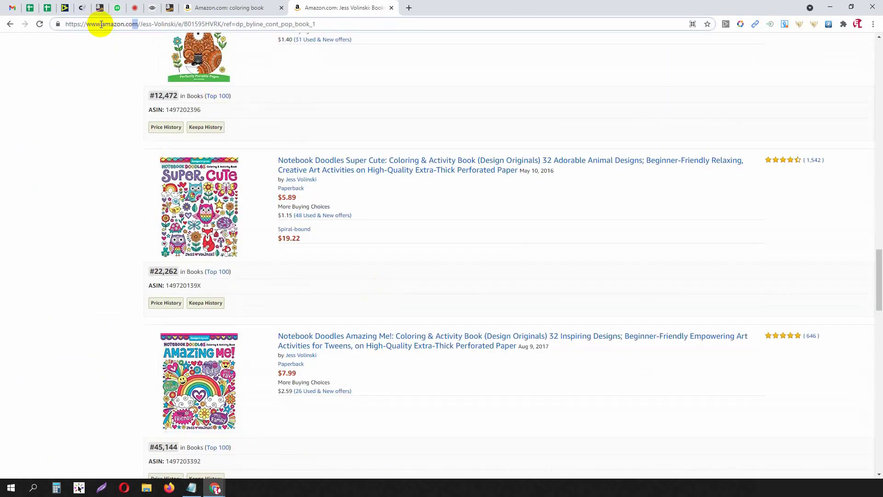
text(.uk)
key(Return)
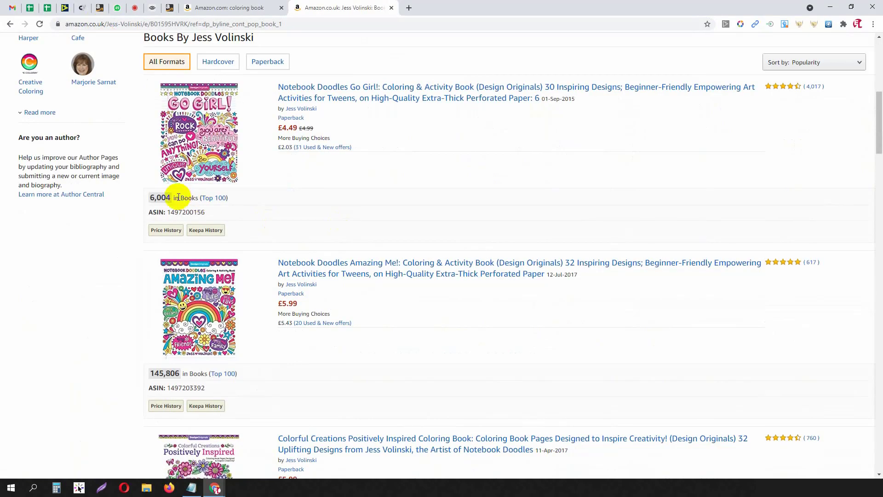
scroll(170, 370, down, 6)
scroll(82, 298, down, 15)
scroll(82, 297, down, 13)
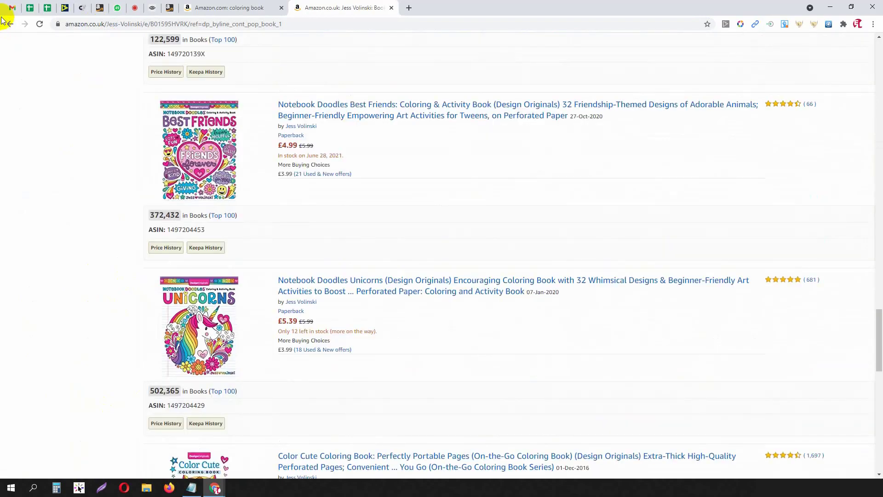
click(9, 23)
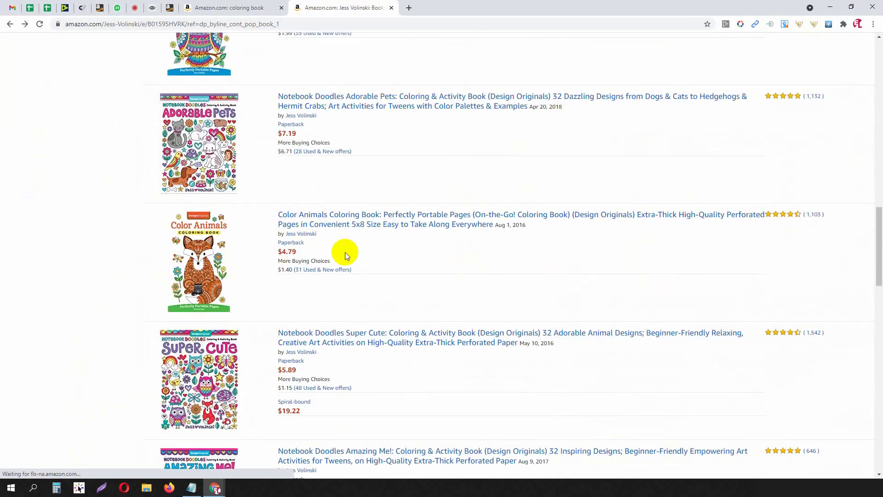
Close the author's page and look through the remaining coloring book results down to the related searches.
middle_click(361, 7)
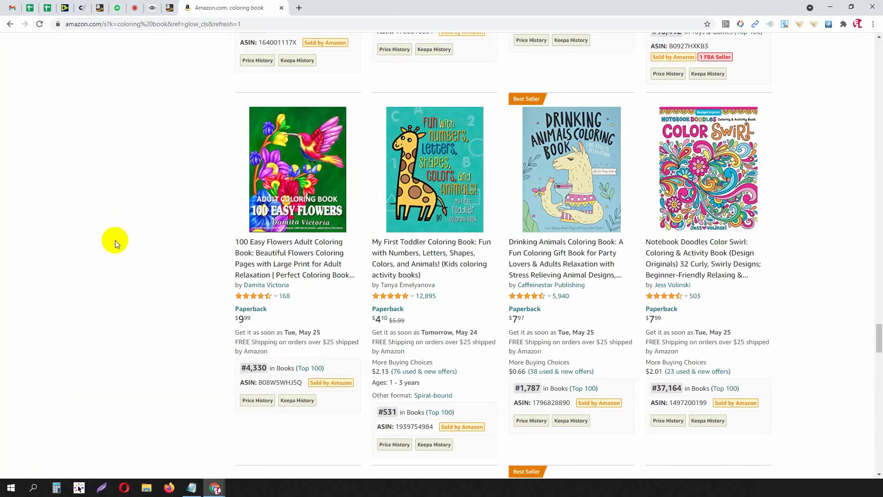
scroll(115, 240, down, 6)
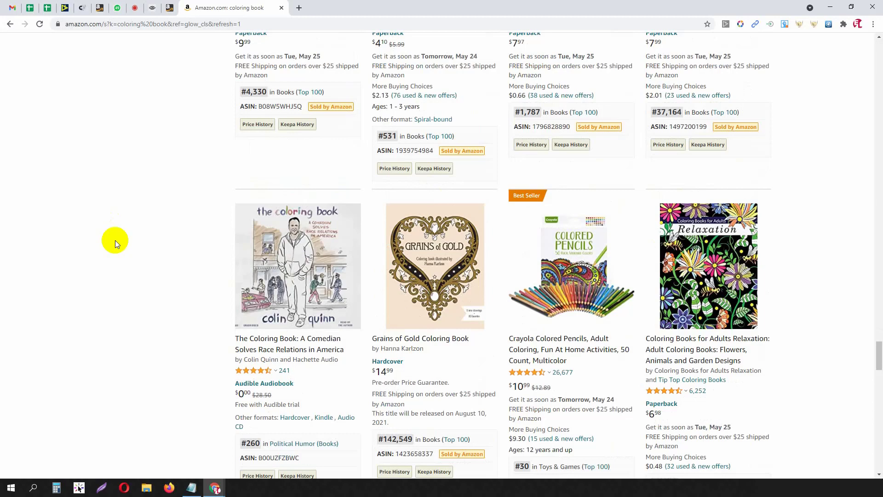
scroll(115, 240, down, 3)
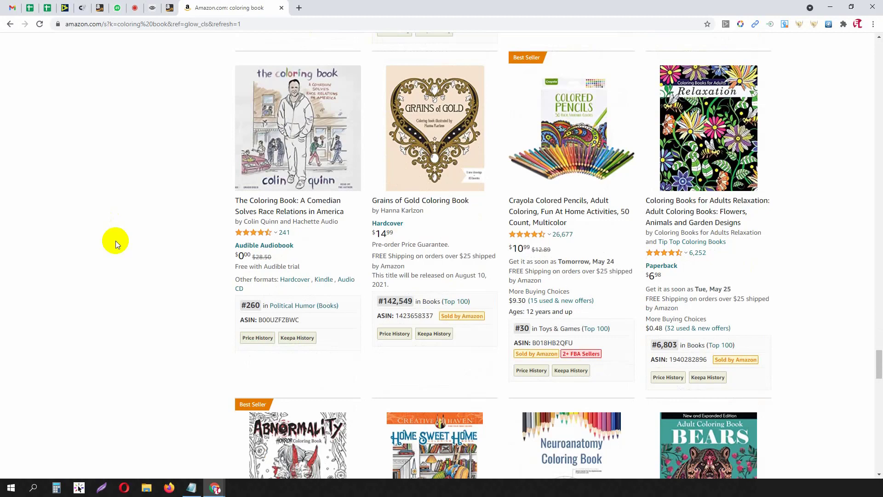
scroll(115, 241, down, 7)
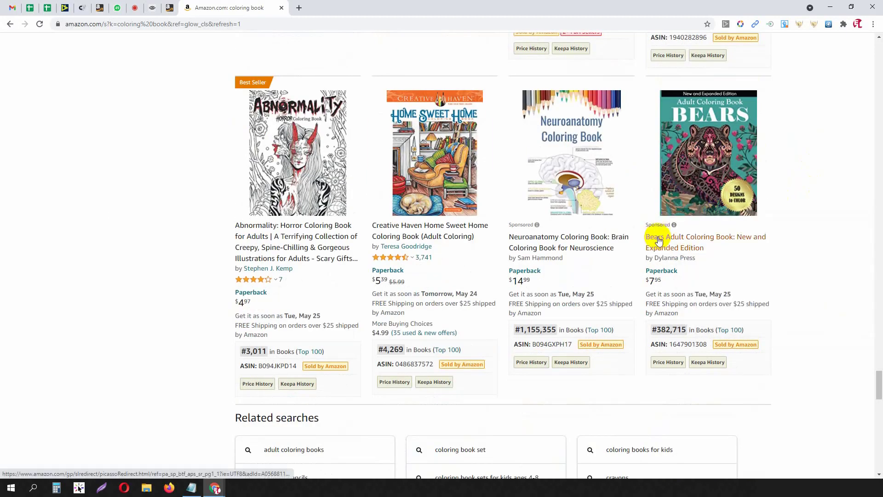
Open the "Bears Adult Coloring Book" listing, add "Bear" to the coloring book niches list in Notepad, and return to the listing.
click(345, 7)
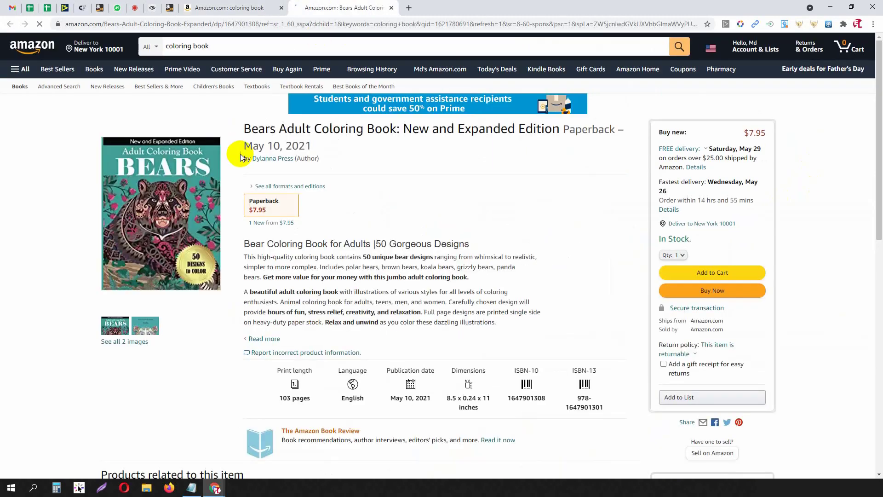
drag(240, 131, 272, 133)
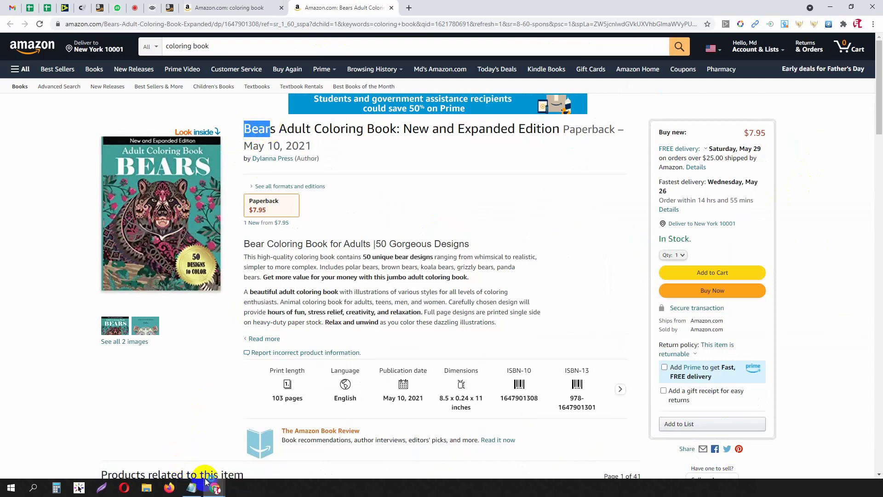
click(190, 488)
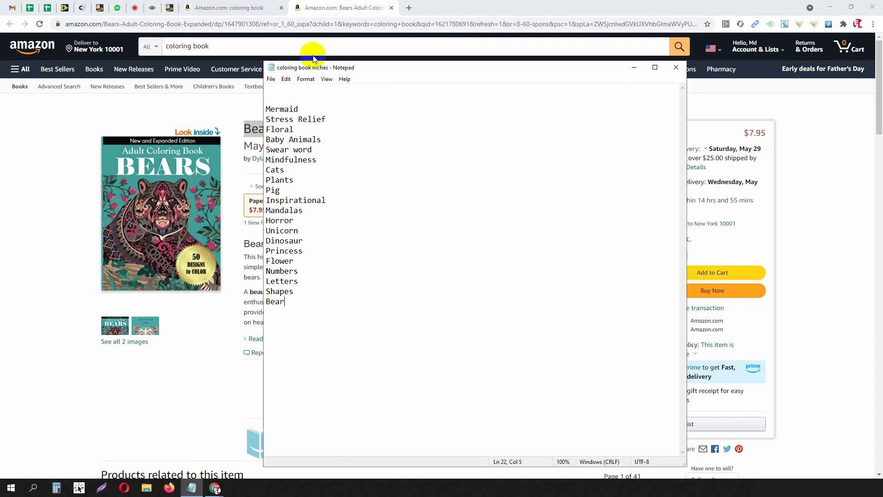
click(334, 4)
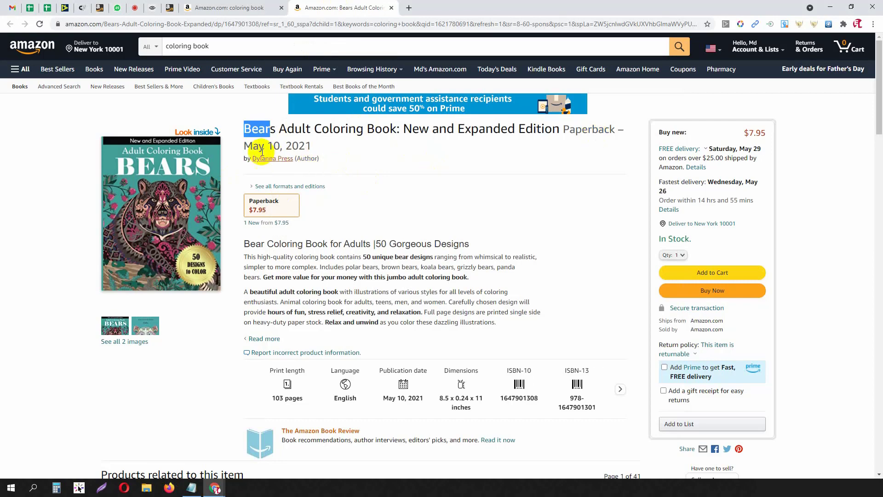
Check the Best Sellers Rank in the product details of the "Bears Adult Coloring Book" listing.
scroll(283, 310, down, 15)
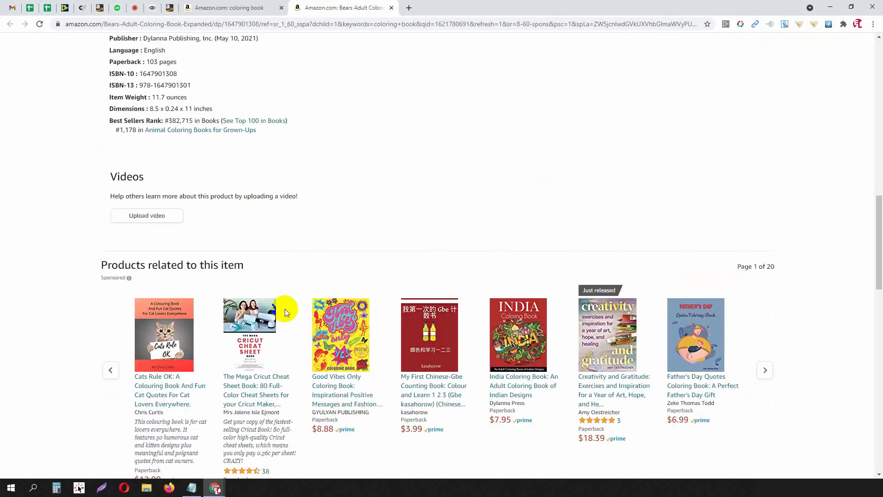
double_click(181, 121)
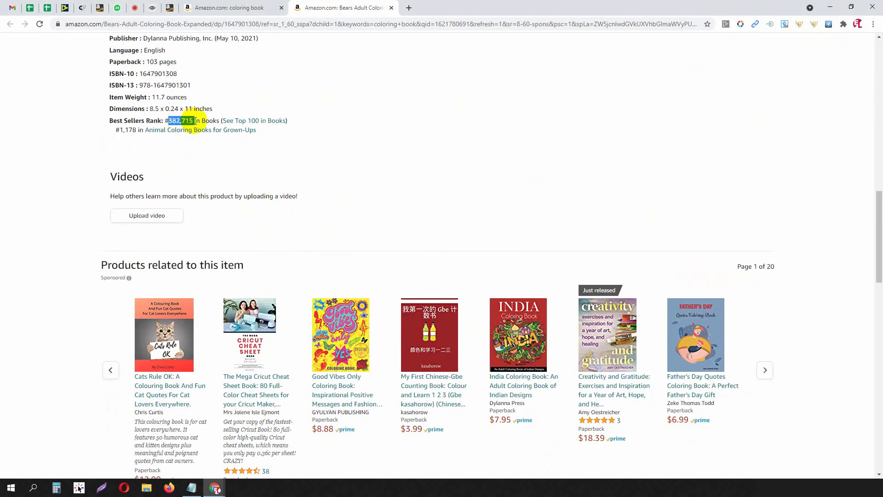
scroll(294, 216, up, 1)
scroll(294, 216, up, 15)
Examine the sample interior pages of "Bears Adult Coloring Book" in the preview and close the listing.
click(204, 107)
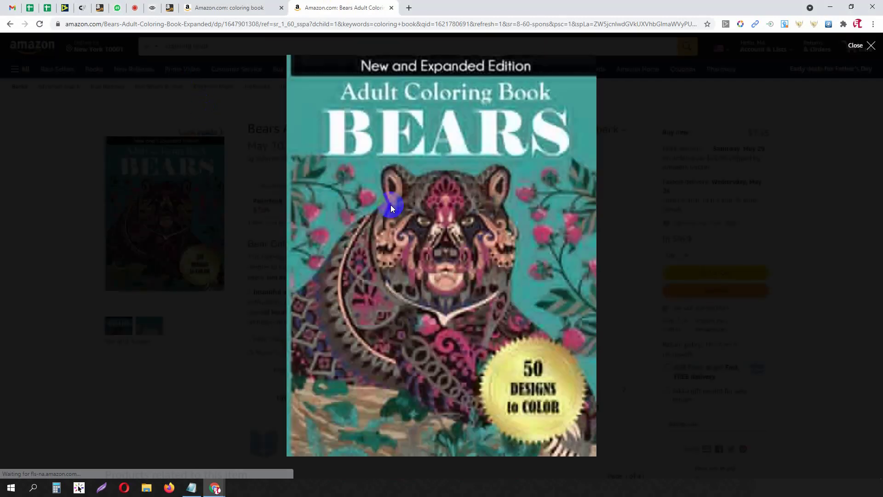
click(415, 252)
scroll(364, 248, down, 15)
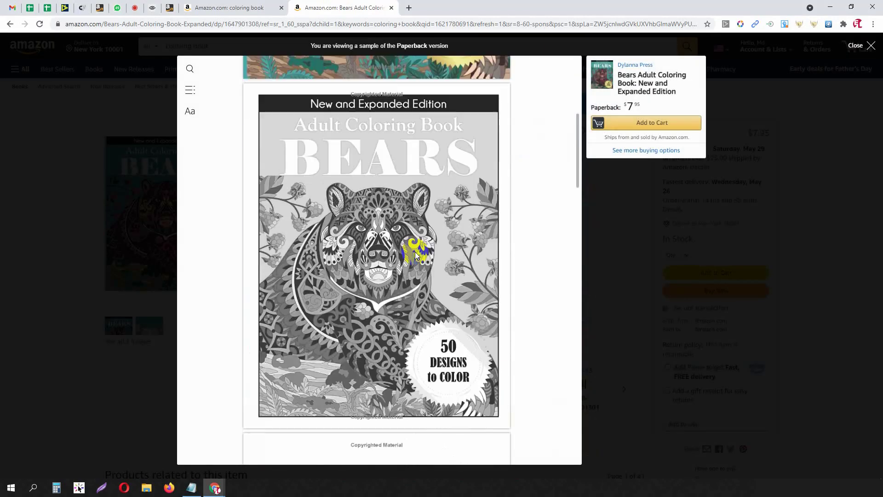
scroll(363, 249, down, 11)
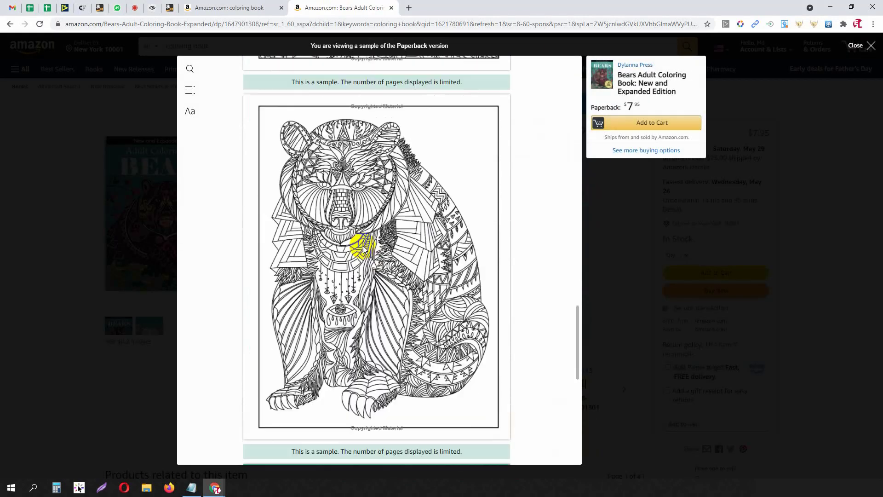
scroll(367, 265, down, 5)
scroll(375, 276, up, 3)
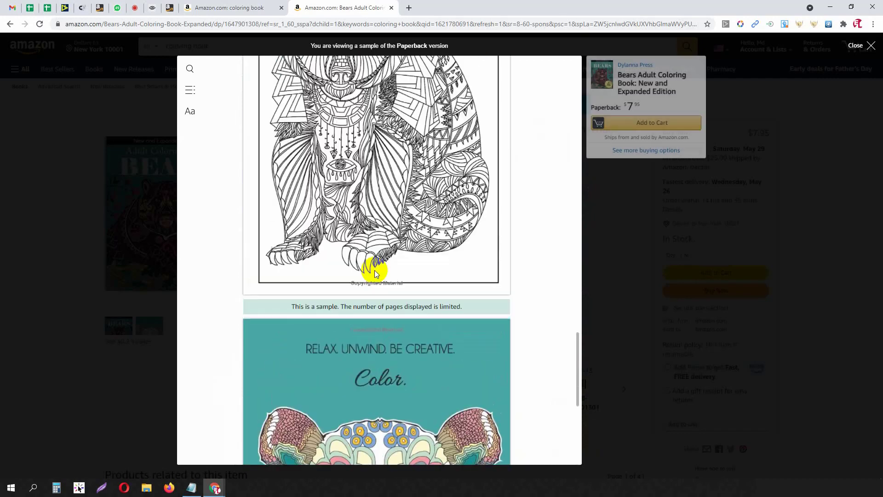
click(53, 129)
click(391, 8)
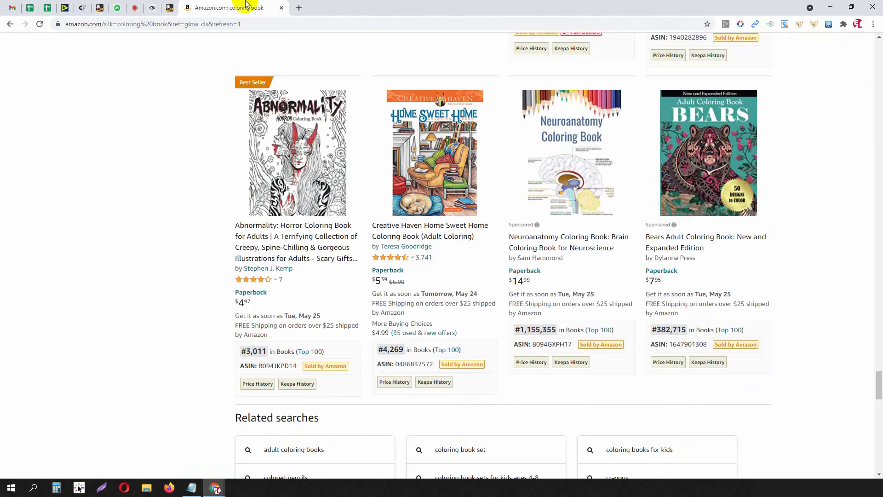
Open page 2 of the "coloring book" search results and examine the titles and sales ranks.
scroll(221, 170, down, 7)
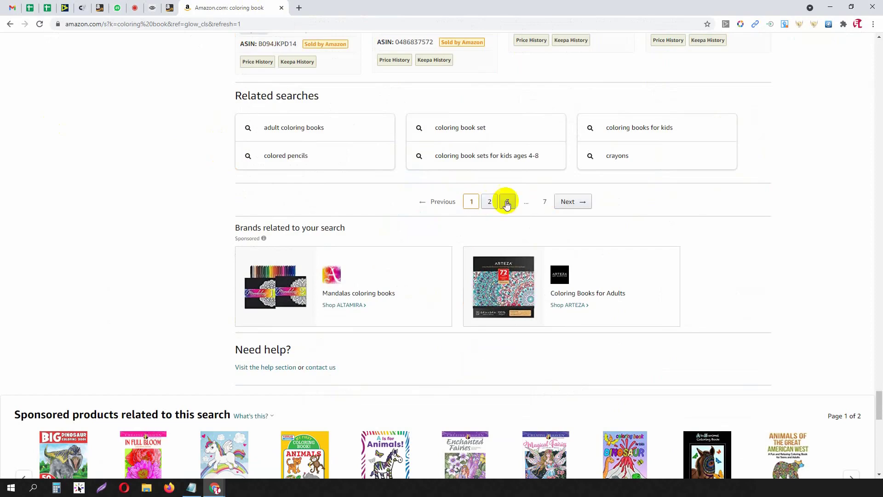
click(489, 202)
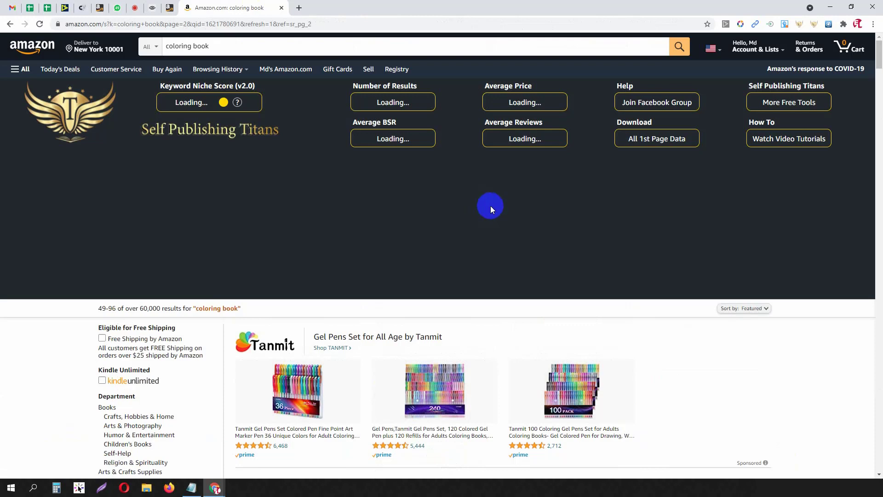
scroll(460, 187, down, 6)
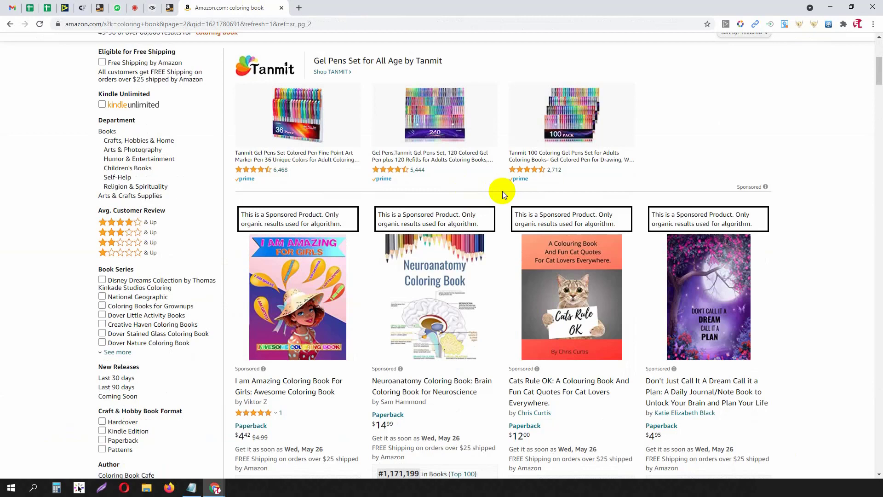
scroll(502, 192, down, 7)
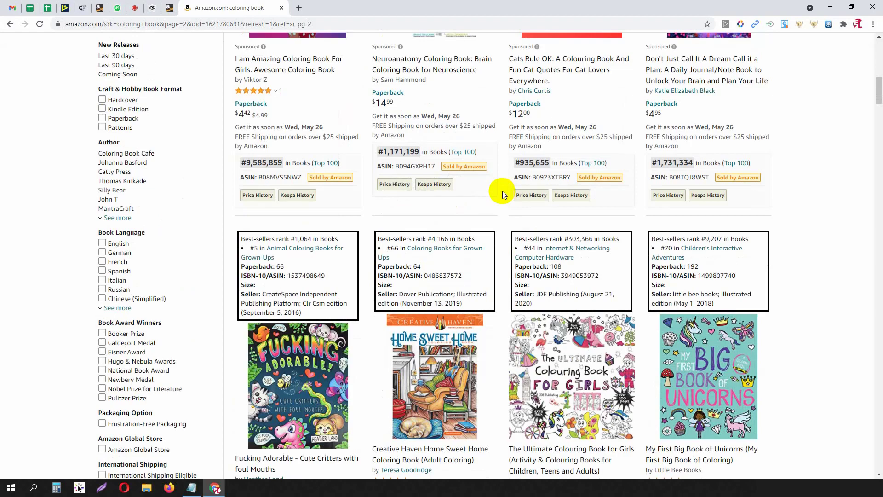
scroll(503, 193, down, 5)
scroll(503, 194, down, 10)
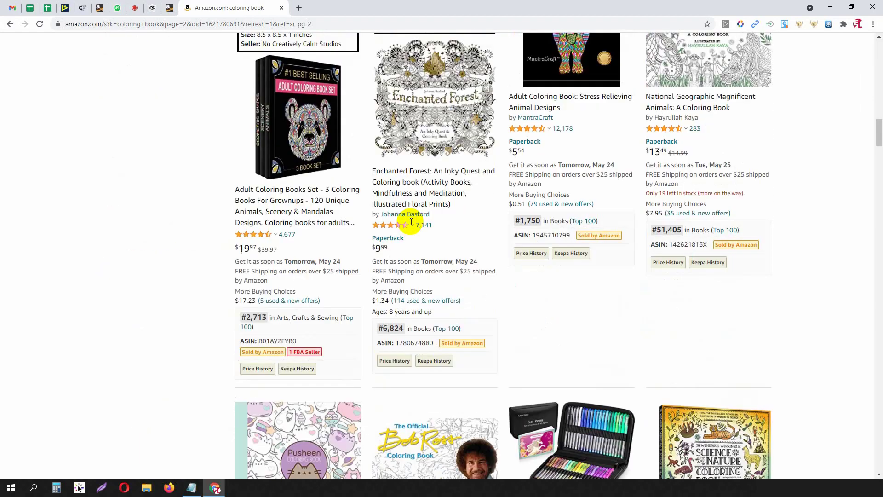
scroll(411, 225, down, 4)
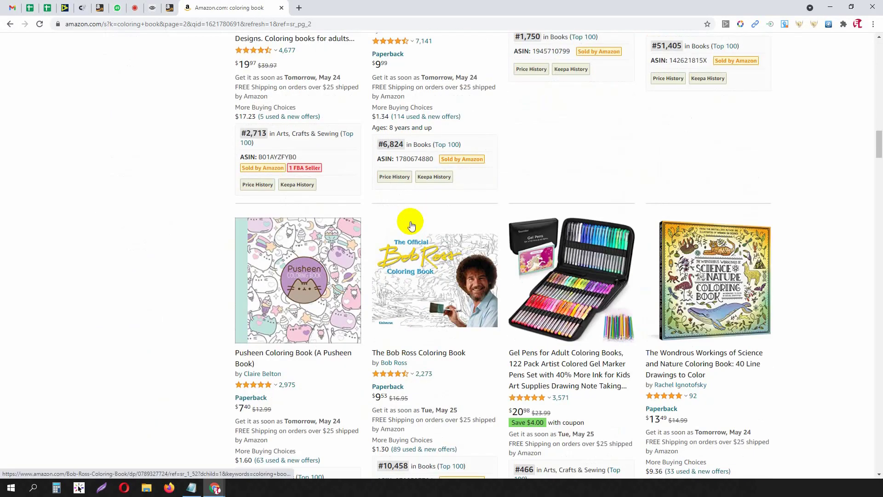
Add "elephant" to the end of the coloring book niches list in Notepad and return to the search results.
click(191, 488)
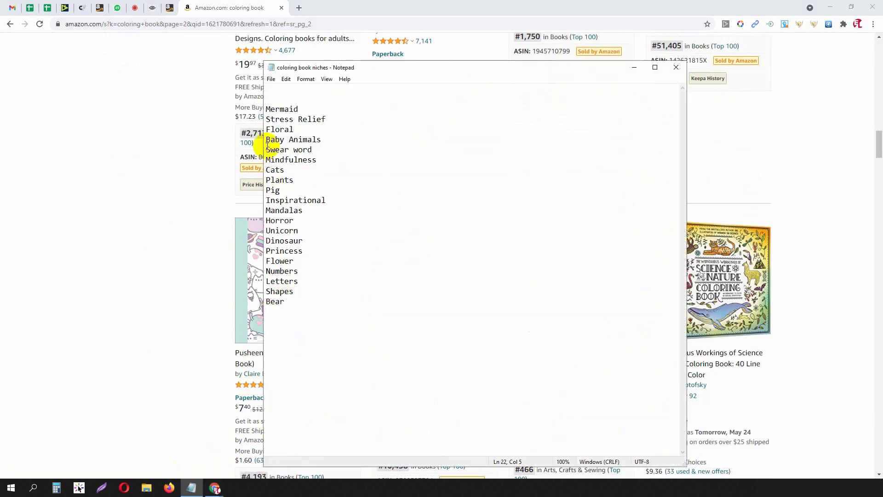
key(Return)
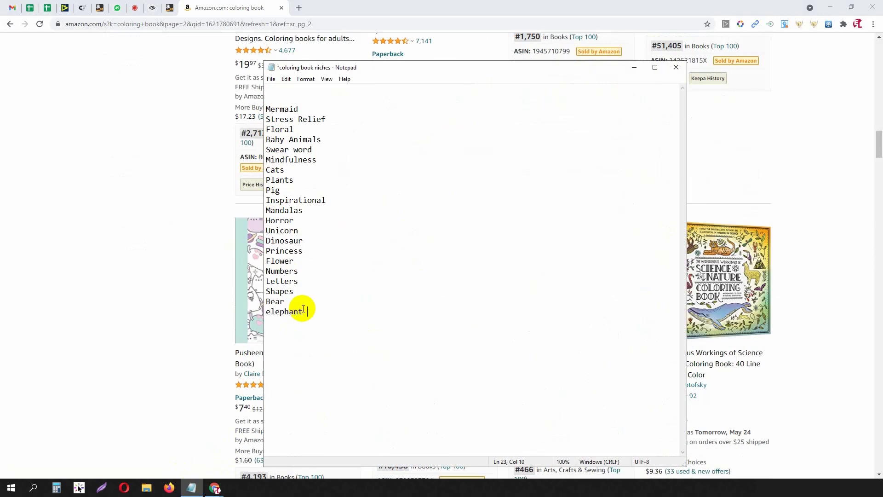
click(253, 7)
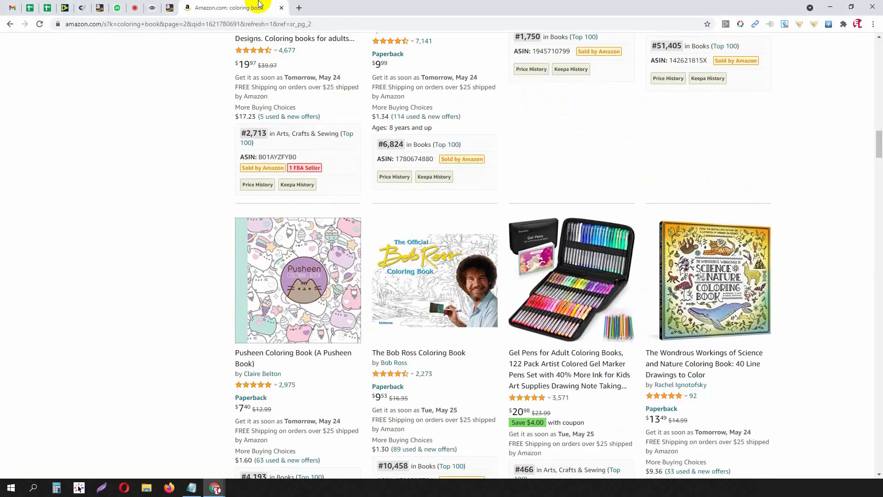
Find and open the "Big Jumbo Vehicle Coloring Book for Toddlers" listing and study its full title.
scroll(592, 193, down, 4)
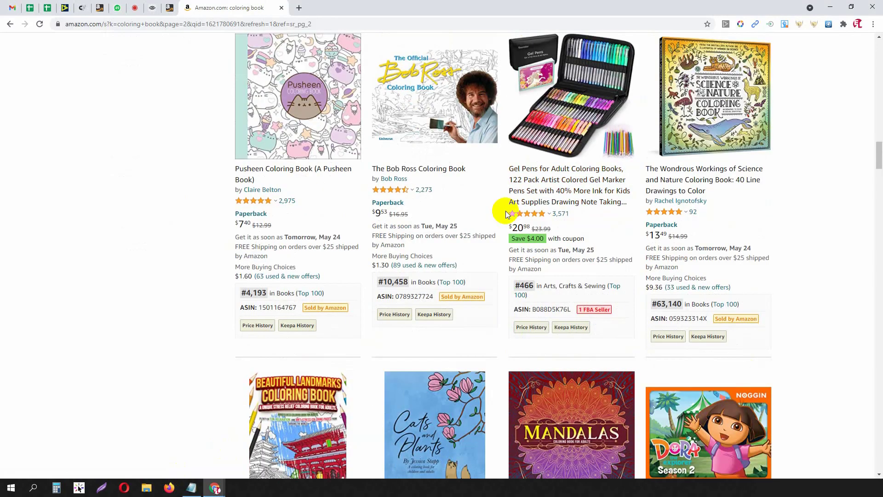
scroll(506, 213, down, 12)
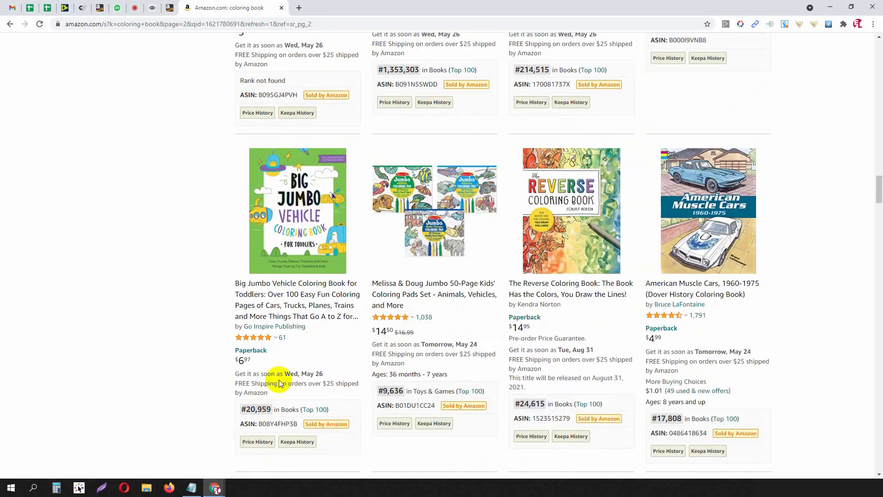
click(292, 285)
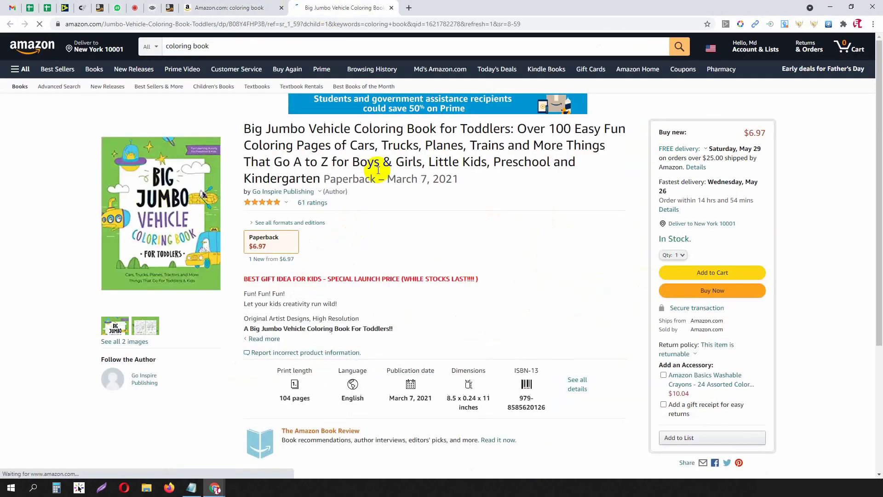
double_click(330, 129)
click(248, 129)
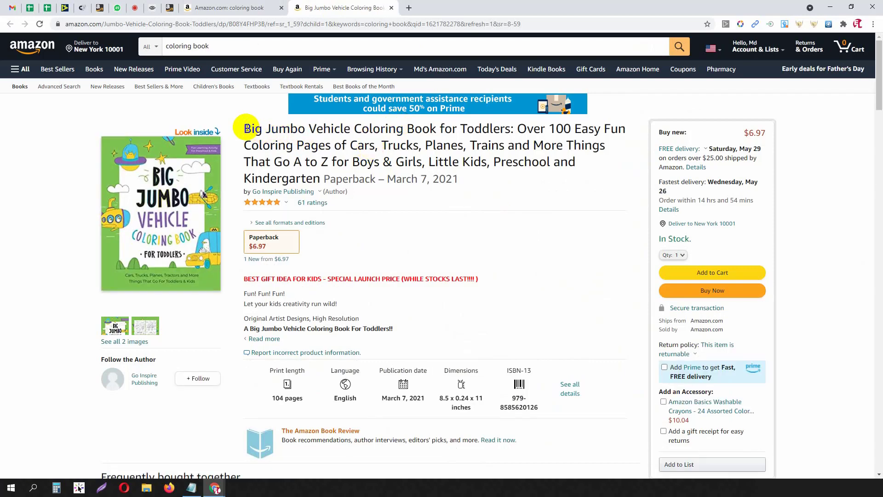
drag(247, 129, 574, 165)
Review the niches collected in Notepad, highlighting the "Unicorn" and "Princess" entries.
click(191, 487)
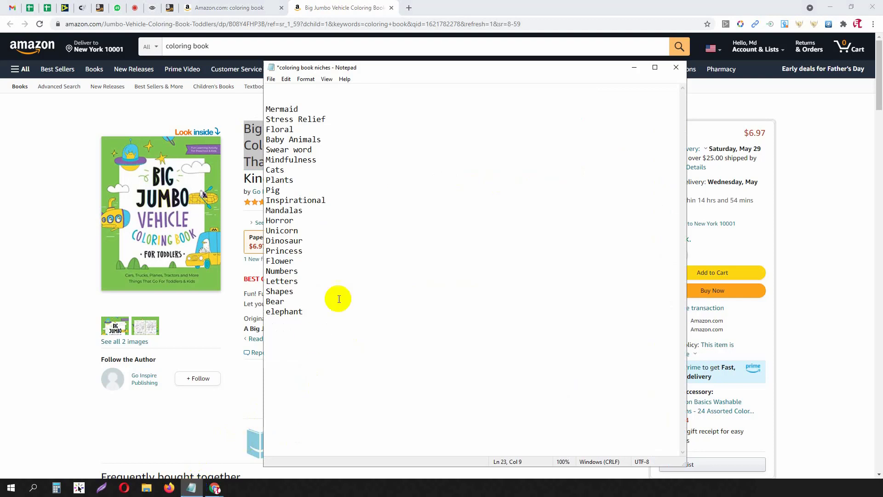
drag(305, 231, 267, 231)
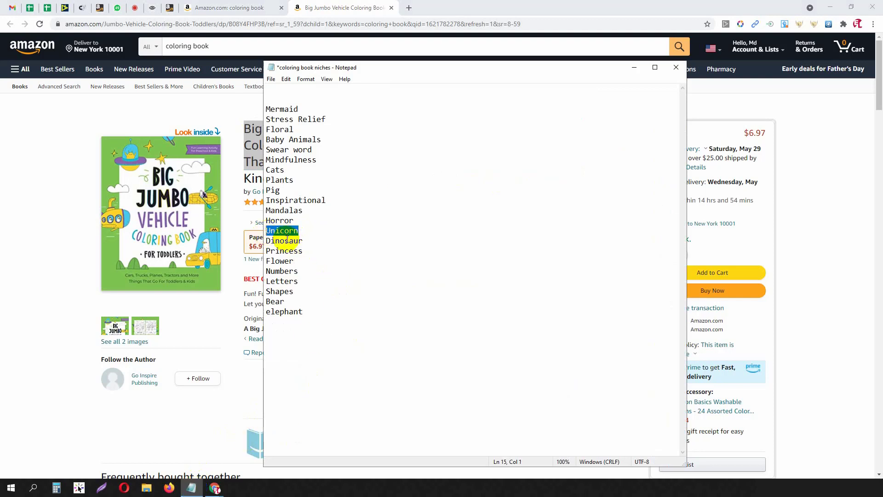
drag(307, 251, 266, 253)
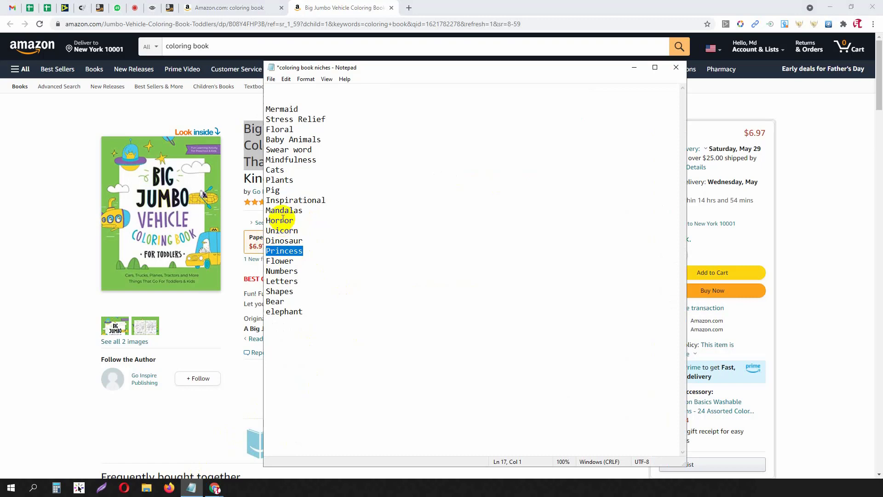
Return to the vehicle book's listing and study "Big Jumbo" and "Coloring Book for Toddlers" in its title.
click(346, 7)
click(368, 144)
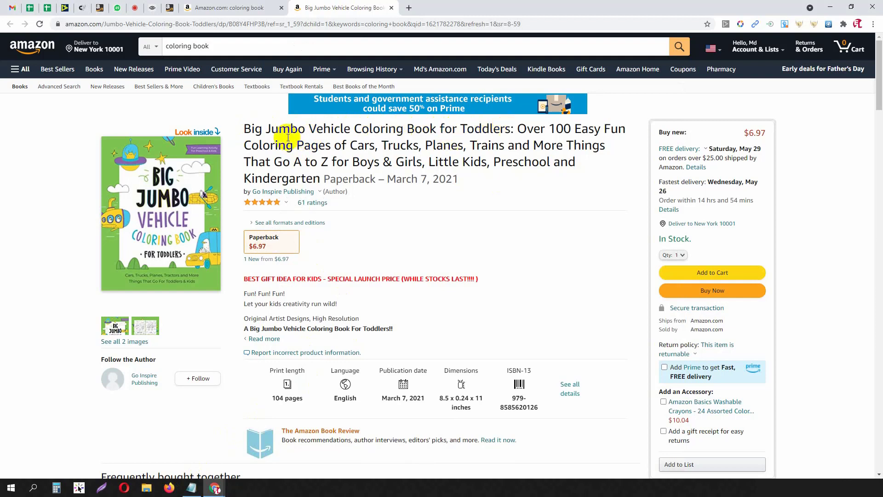
drag(305, 129, 234, 129)
drag(355, 130, 506, 126)
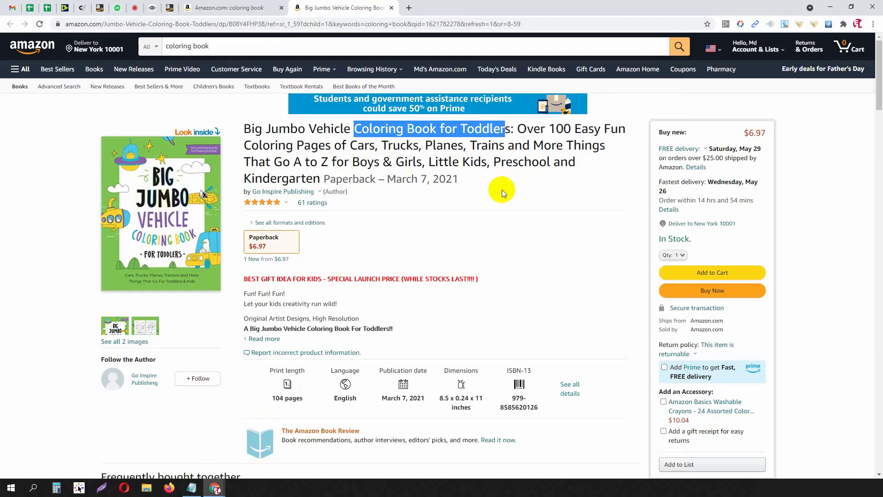
Search Google for "Vehicle" from the listing's title, examine its meaning and images, and close the results.
drag(308, 128, 350, 129)
right_click(341, 130)
click(362, 148)
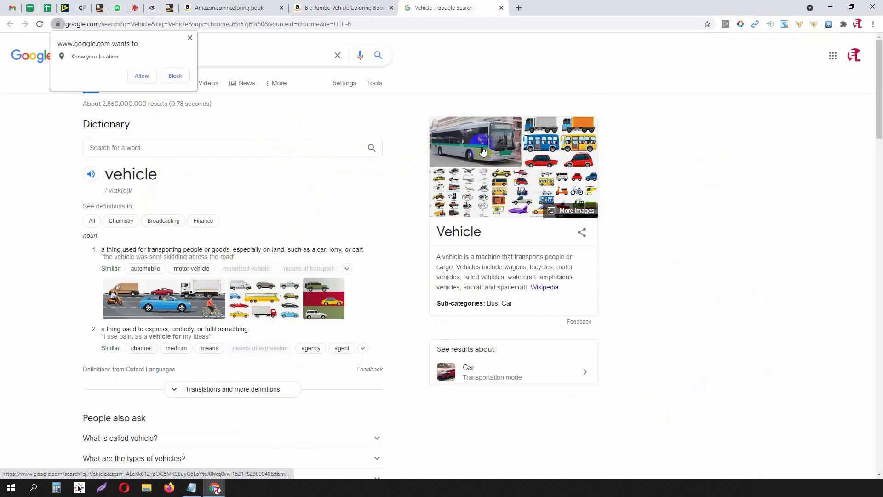
click(501, 8)
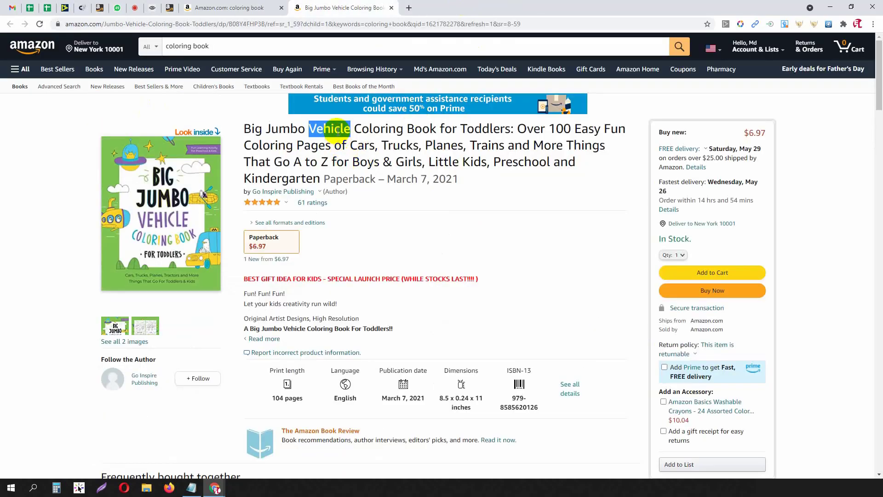
Add "Vehicle" below "elephant" in the niches list in Notepad, save the file, and return to the listing.
click(192, 488)
click(336, 315)
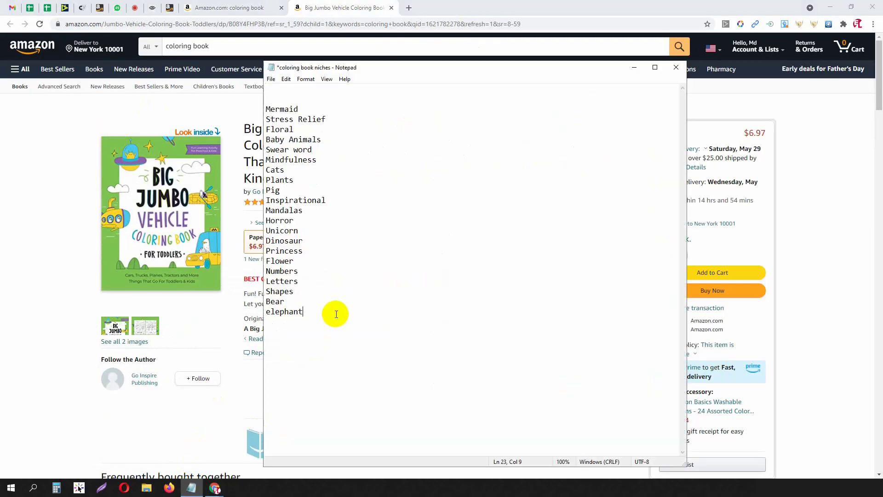
key(ctrl+s)
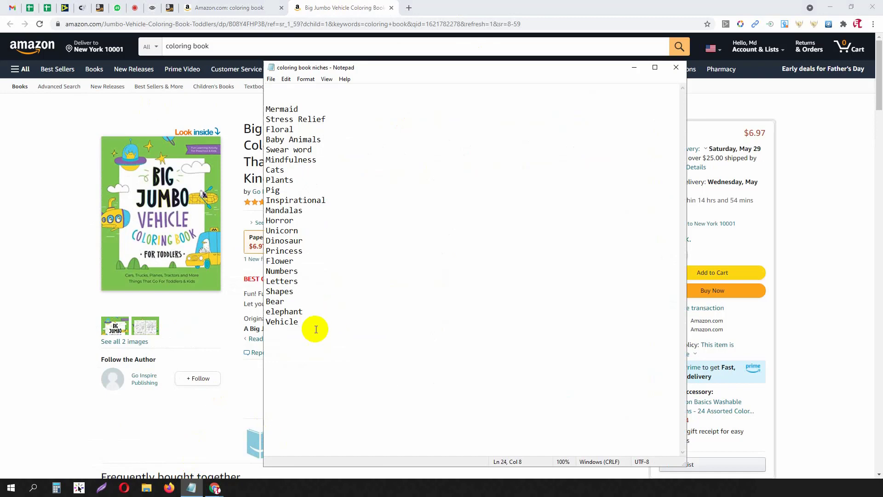
click(330, 7)
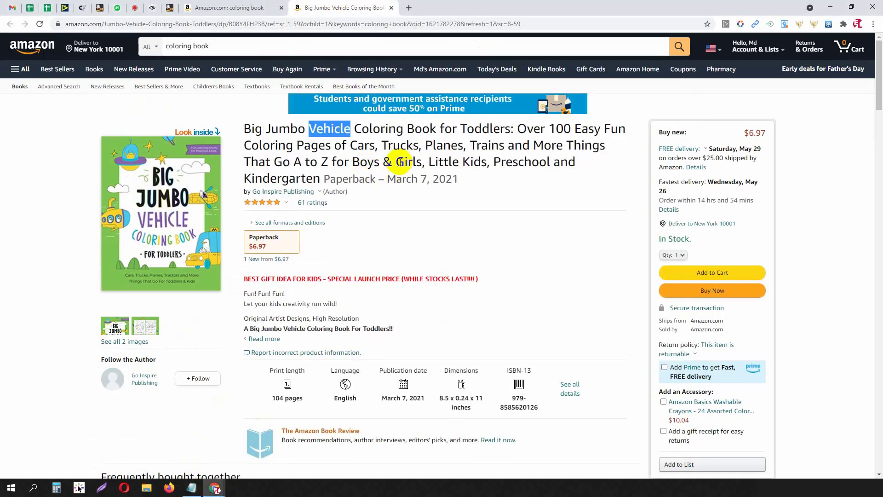
click(338, 123)
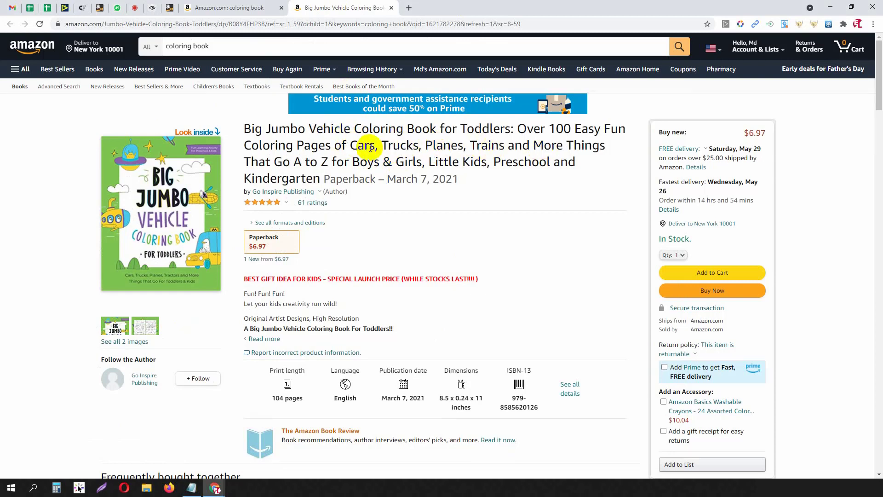
Add "Cars" from the vehicle book's title below "Vehicle" in the Notepad niches list and return to the listing.
drag(350, 146, 371, 146)
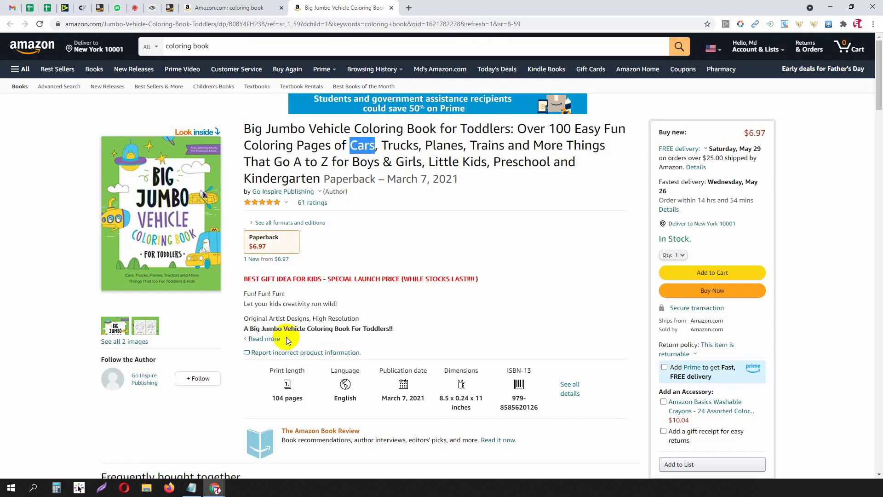
click(191, 488)
key(Return)
text(Cars)
key(Return)
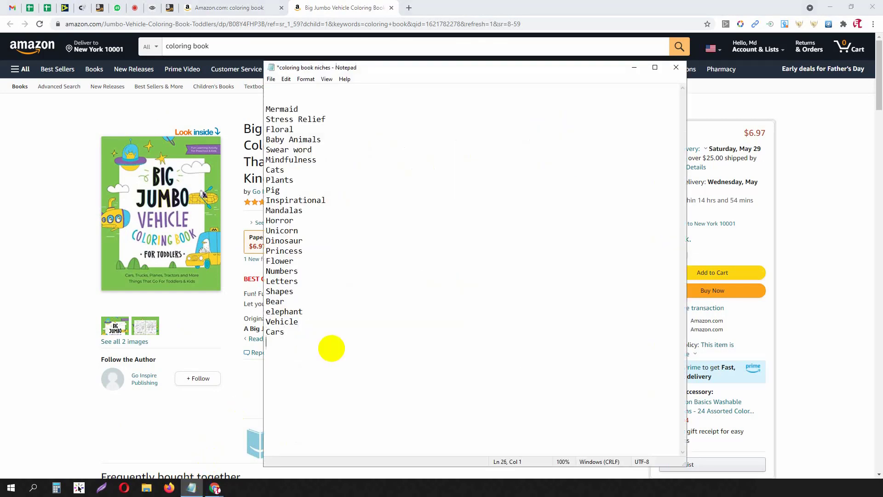
click(366, 7)
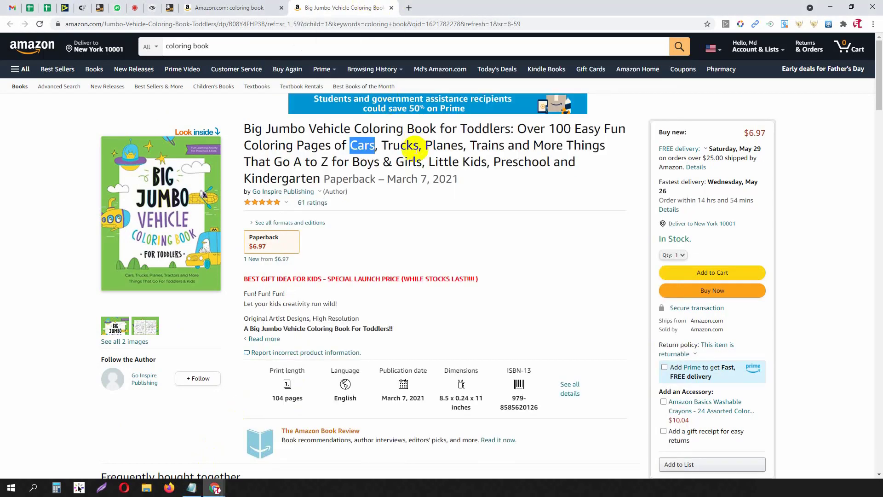
Copy "Trucks" from the vehicle book's title into the Notepad niches list below "Cars" and return to the listing.
double_click(386, 145)
key(ctrl+c)
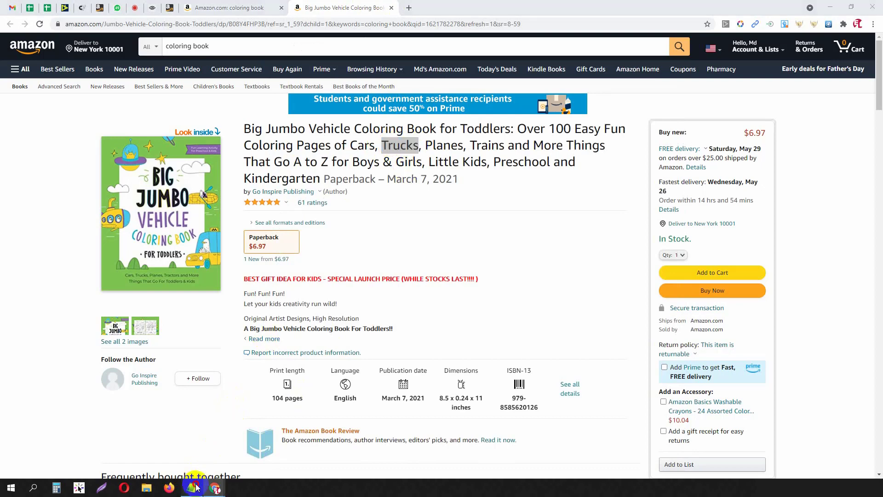
click(192, 487)
key(ctrl+v)
click(366, 8)
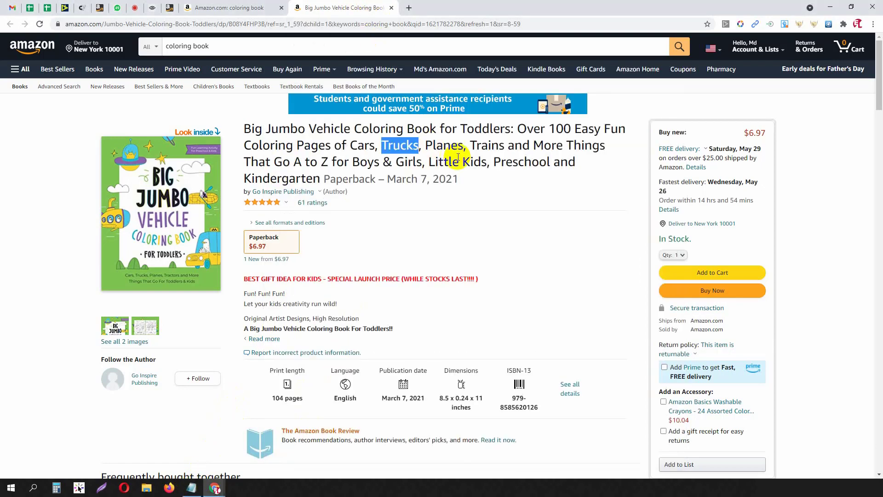
Copy "Train" from the book's title into the Notepad niches list below "Trucks" and return to the listing.
click(436, 146)
drag(470, 145, 499, 145)
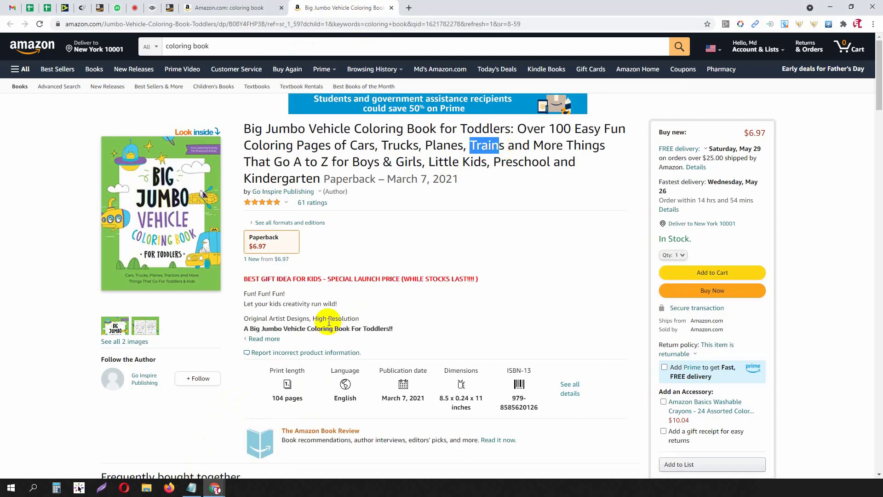
click(192, 488)
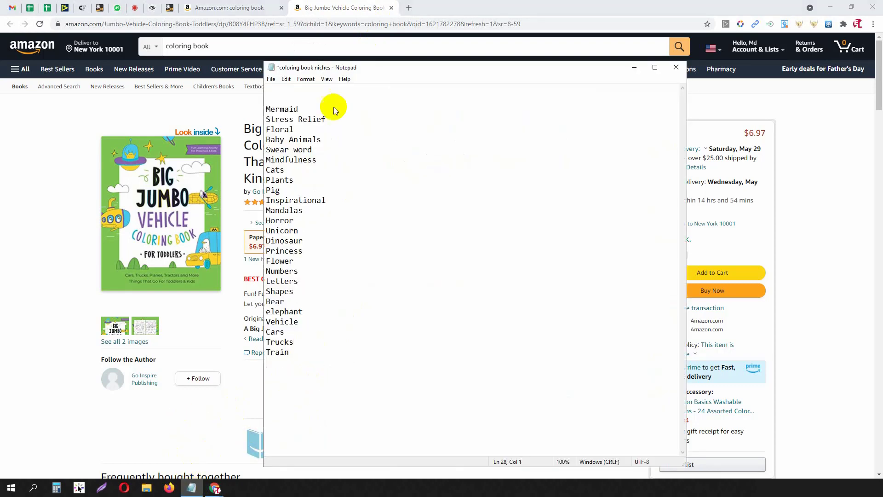
click(332, 8)
click(362, 147)
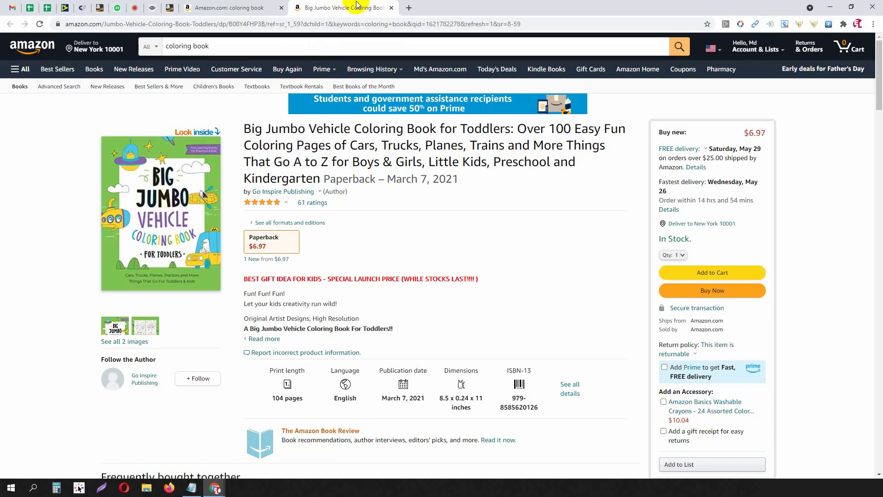
Browse further coloring books and their sales ranks in the Amazon results, and open the "Fashion Coloring Book For Girls" listing.
click(266, 5)
scroll(216, 194, down, 7)
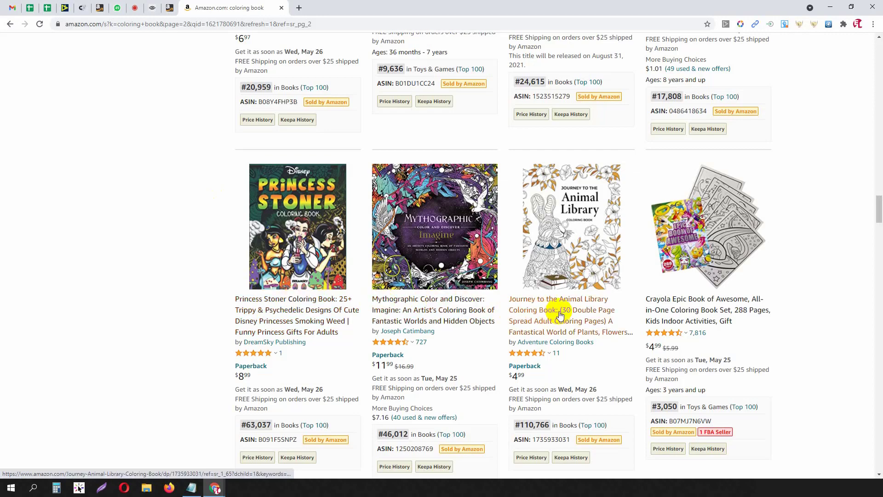
scroll(608, 326, down, 7)
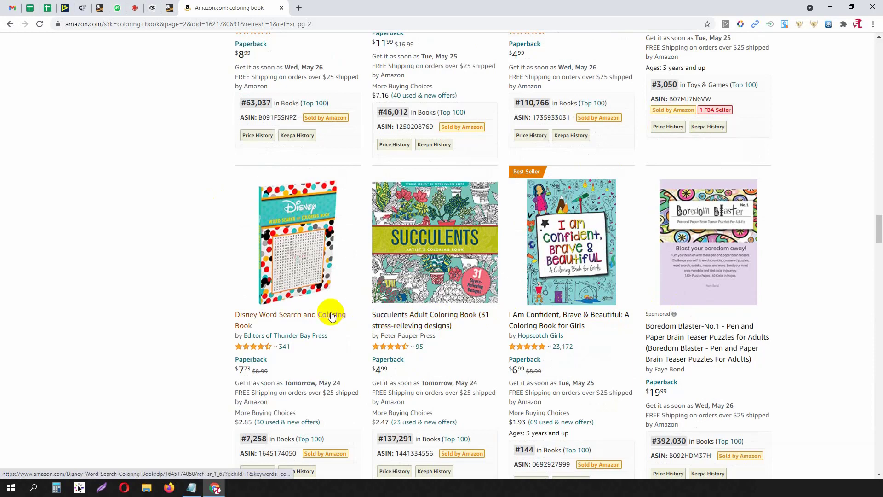
mouse_move(575, 256)
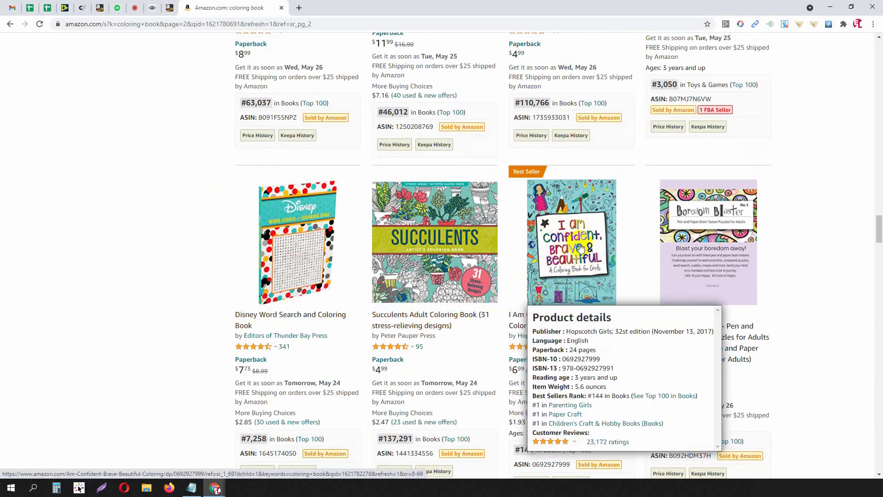
scroll(570, 240, down, 4)
scroll(598, 212, down, 5)
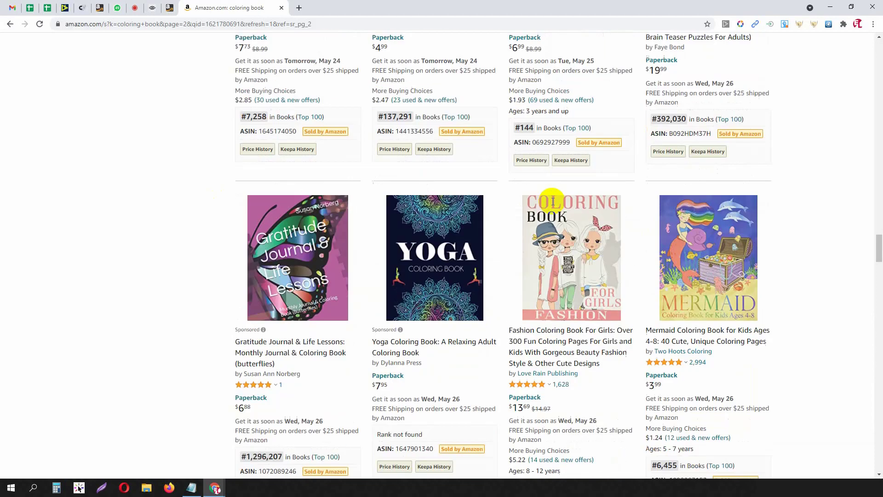
mouse_move(548, 193)
scroll(548, 197, up, 5)
scroll(509, 176, down, 5)
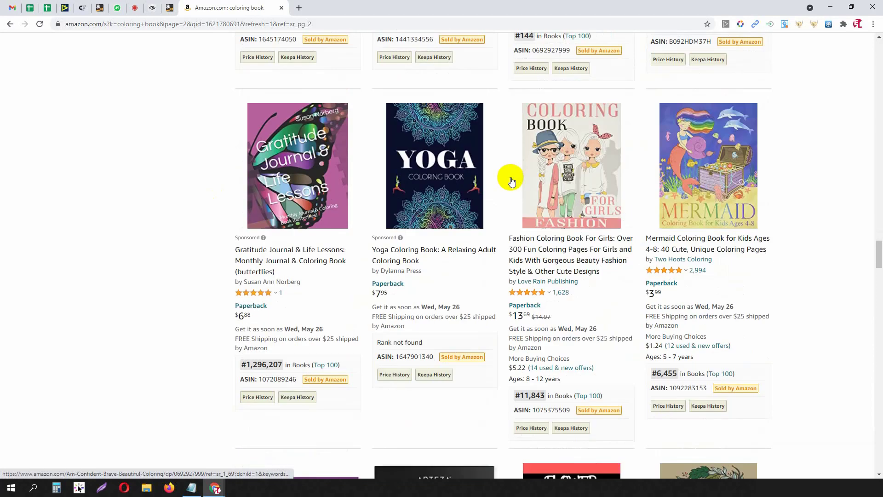
middle_click(575, 167)
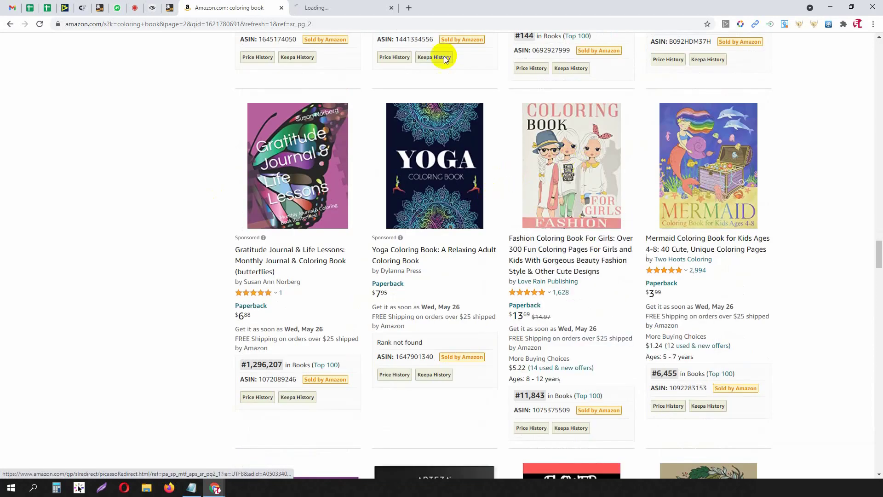
click(314, 7)
Copy "Fashion" from the book's title into the Notepad niches list below "Train" and return to the listing.
drag(244, 130, 289, 128)
key(ctrl+c)
click(192, 488)
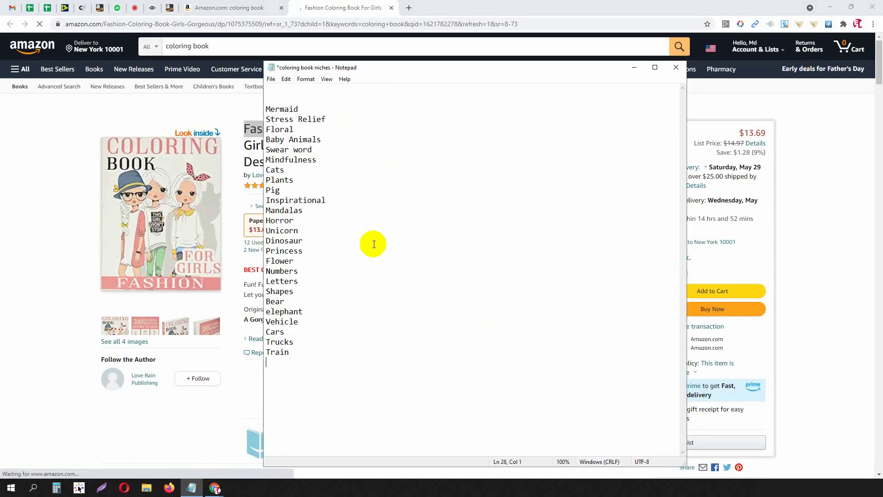
key(ctrl+v)
click(335, 7)
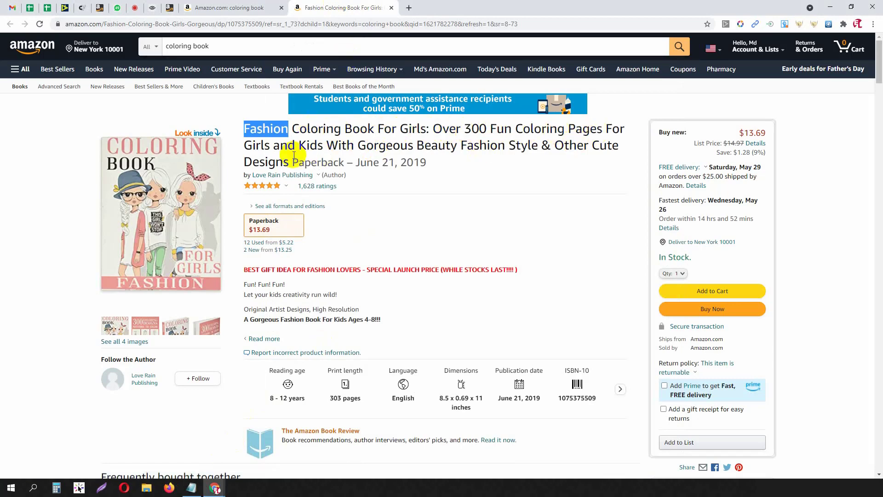
Close the fashion book page, find the song birds book in the results, and add Birds to the niche list in Notepad.
middle_click(369, 7)
scroll(173, 242, down, 3)
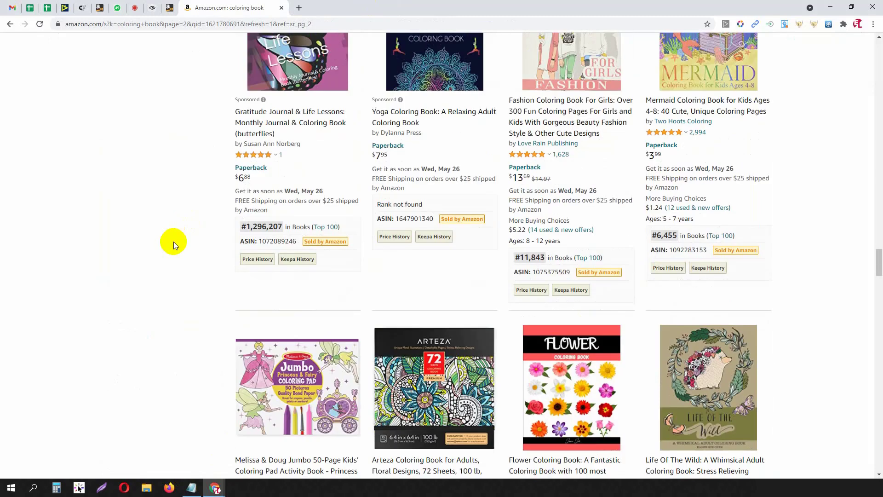
scroll(173, 242, down, 5)
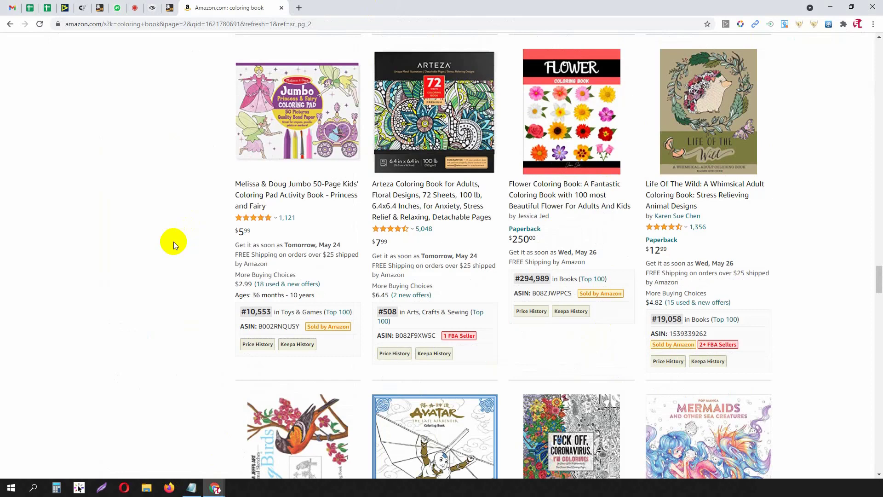
scroll(174, 244, down, 5)
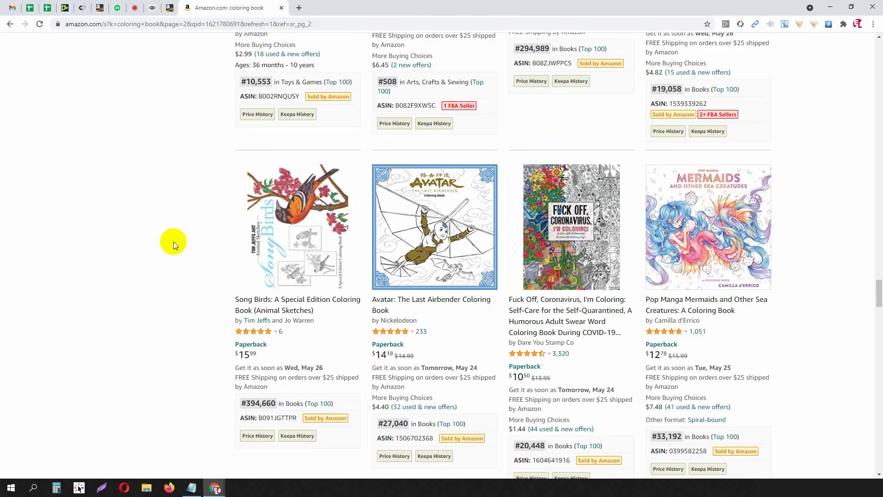
click(192, 487)
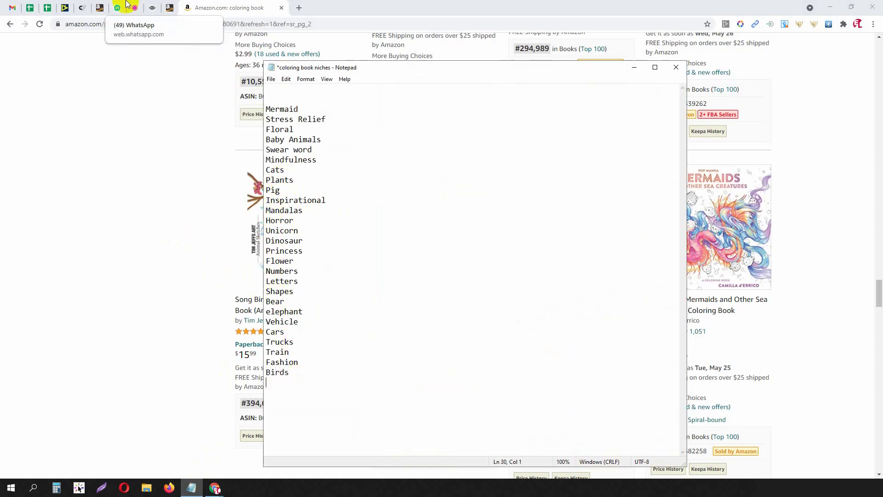
Return to the Amazon results and open the Coffee Animals Coloring Book in a new tab.
click(195, 151)
scroll(195, 152, down, 8)
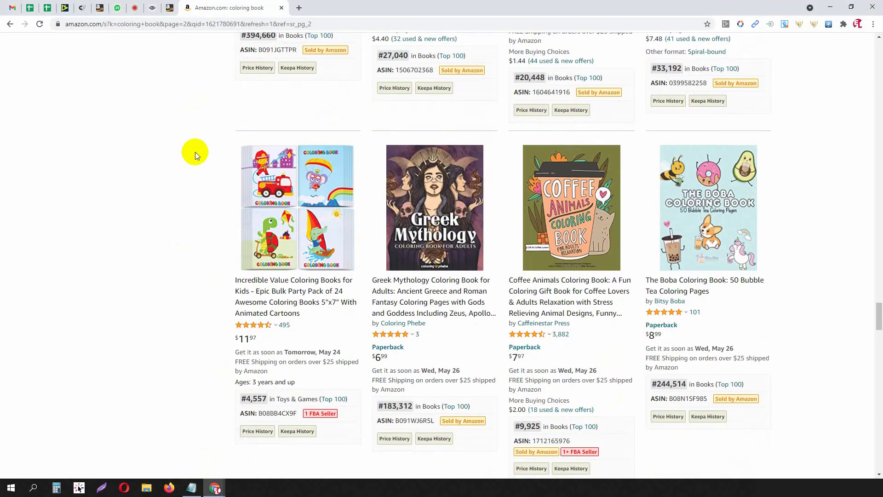
middle_click(552, 199)
click(373, 5)
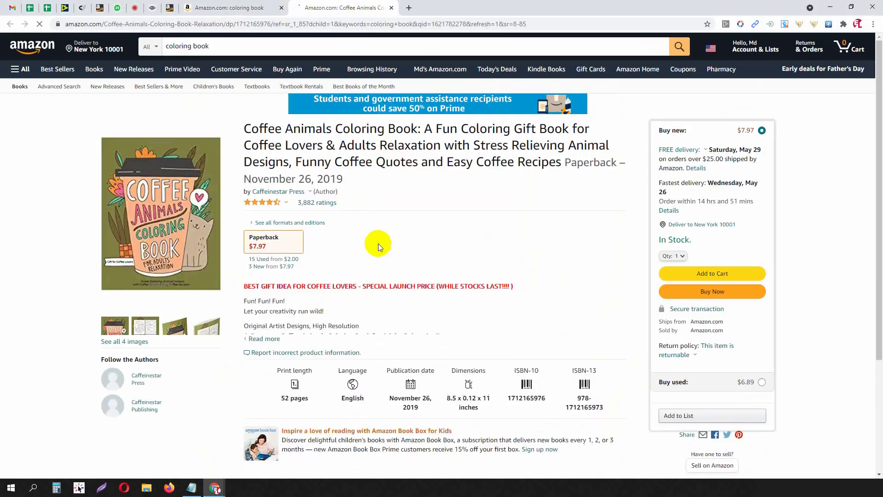
Copy "Coffee Lovers" from the book title into the Notepad niche list, and close the book's page.
double_click(251, 129)
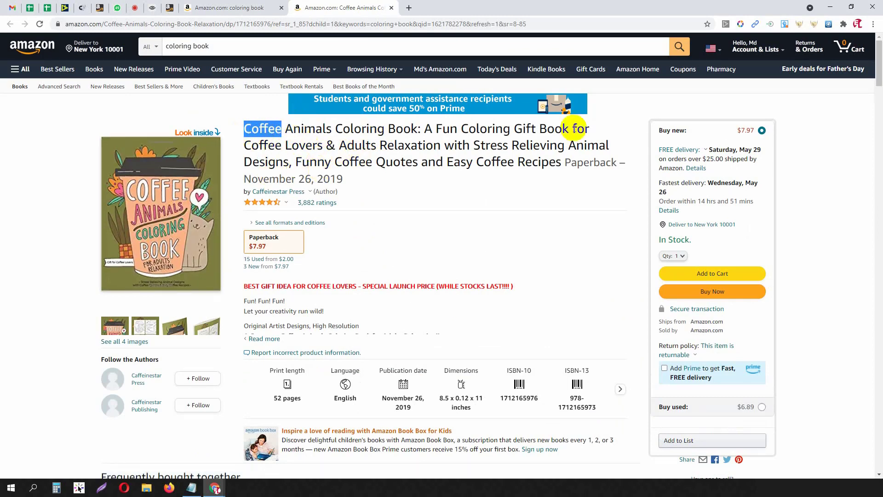
click(475, 131)
drag(244, 145, 310, 144)
click(192, 488)
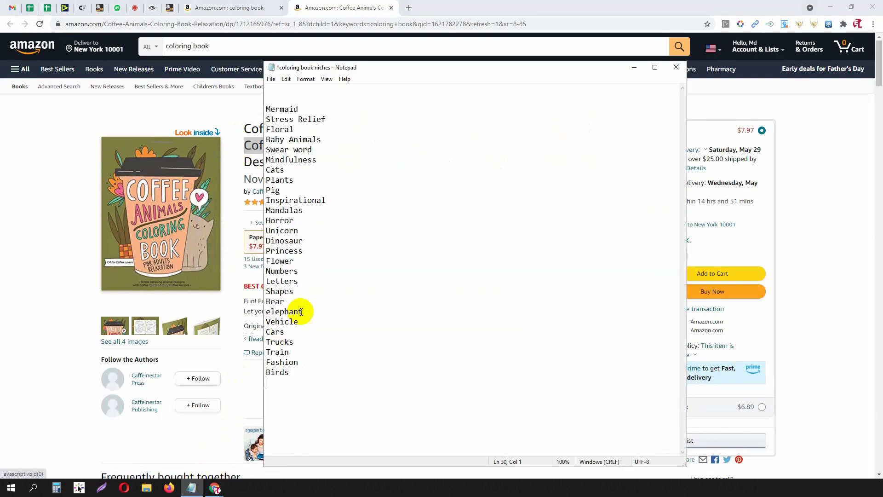
key(ctrl+v)
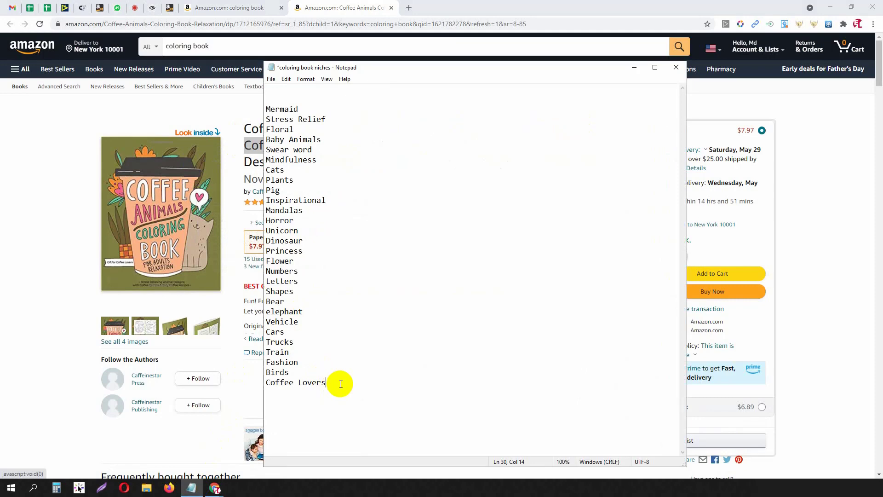
click(338, 8)
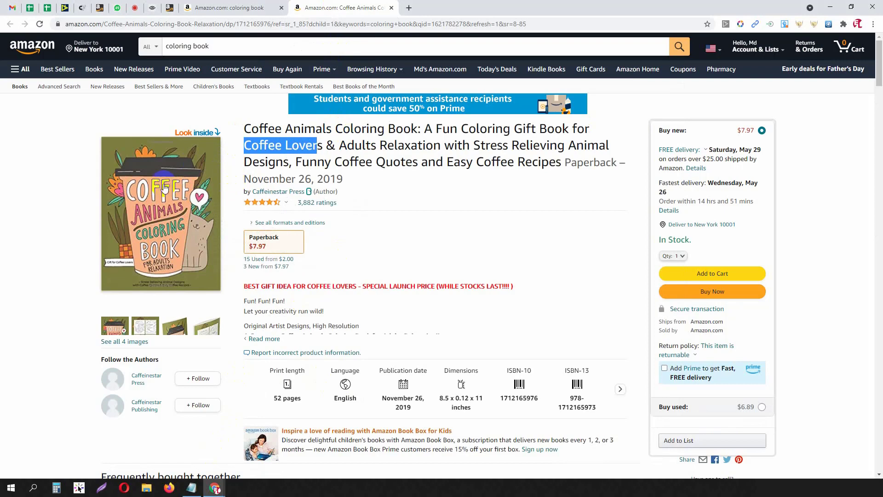
key(ctrl+w)
Copy Mermaid from the Notepad niche list and change the Amazon search text to "Mermaid coloring book" to get keyword suggestions.
key(alt+Tab)
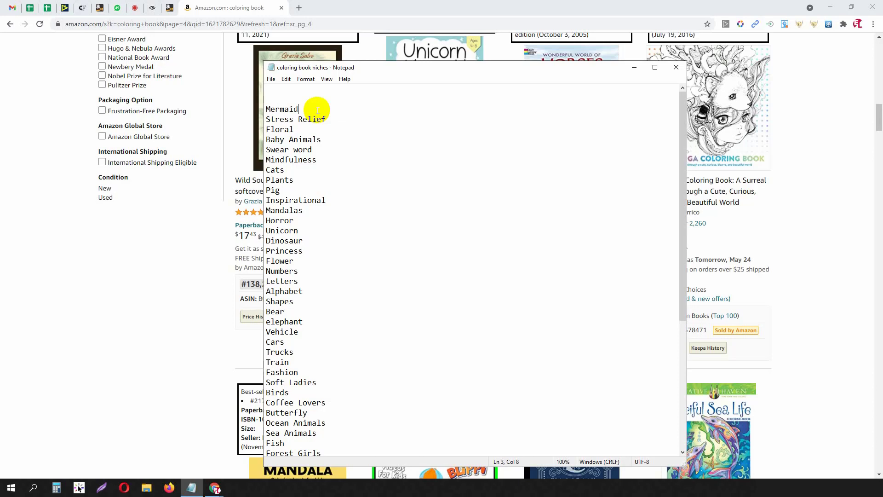
drag(310, 110, 266, 109)
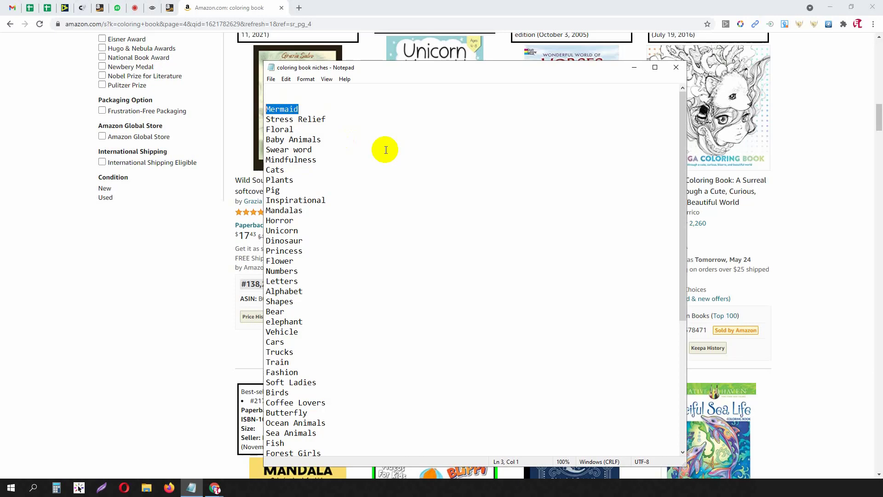
click(168, 252)
scroll(191, 244, up, 15)
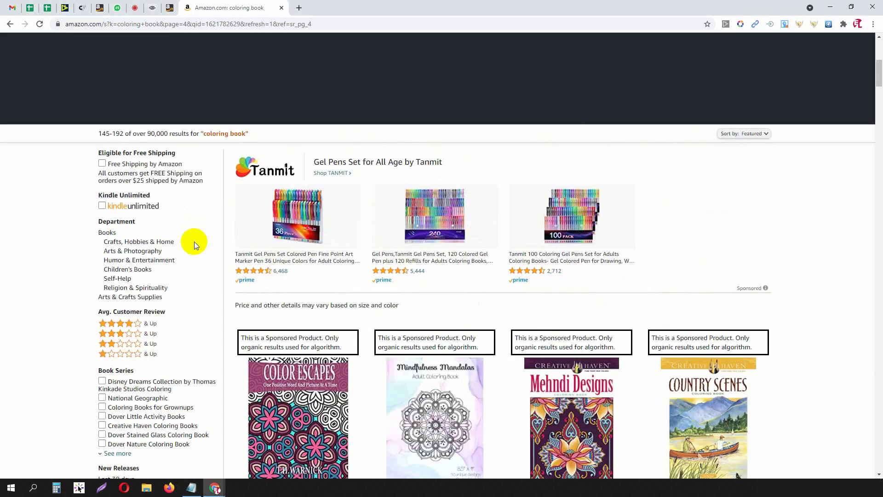
scroll(195, 242, up, 7)
click(238, 49)
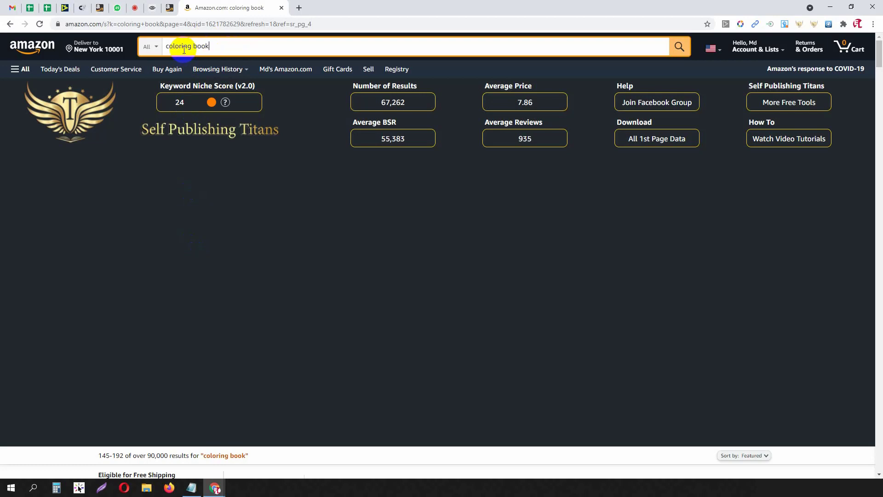
text(Mermaid)
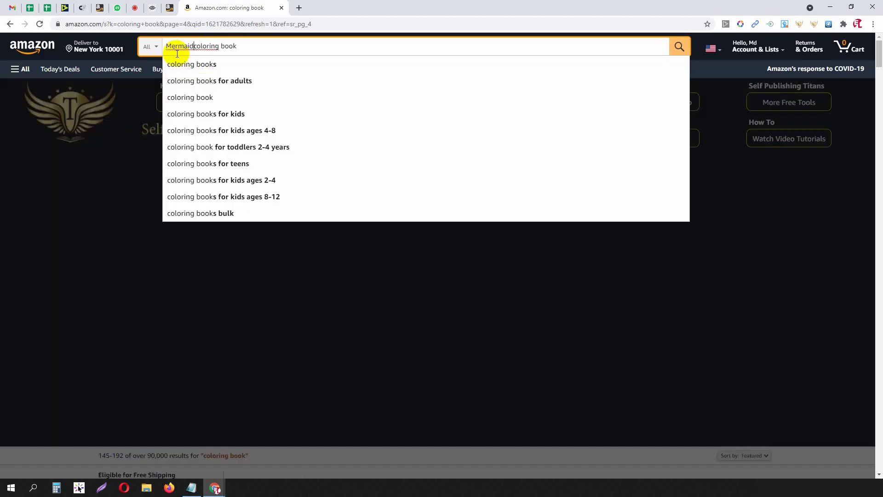
click(263, 43)
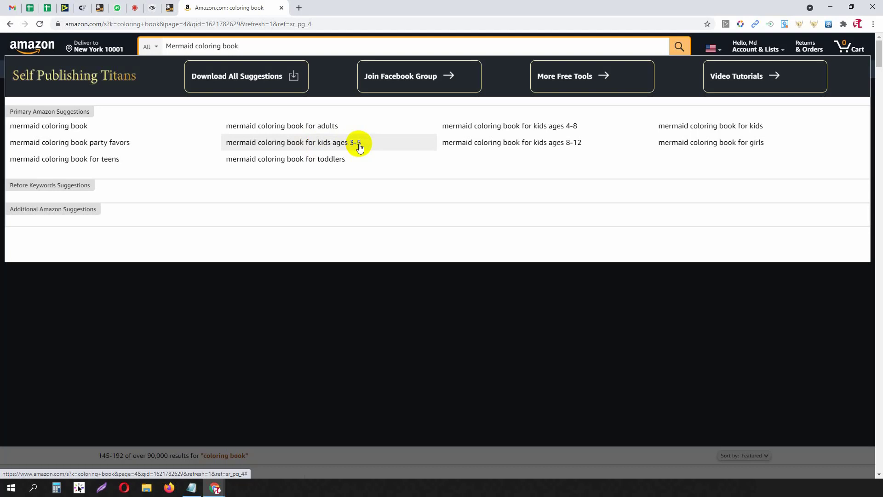
Run the suggested search "mermaid coloring book for adults".
drag(238, 46, 168, 49)
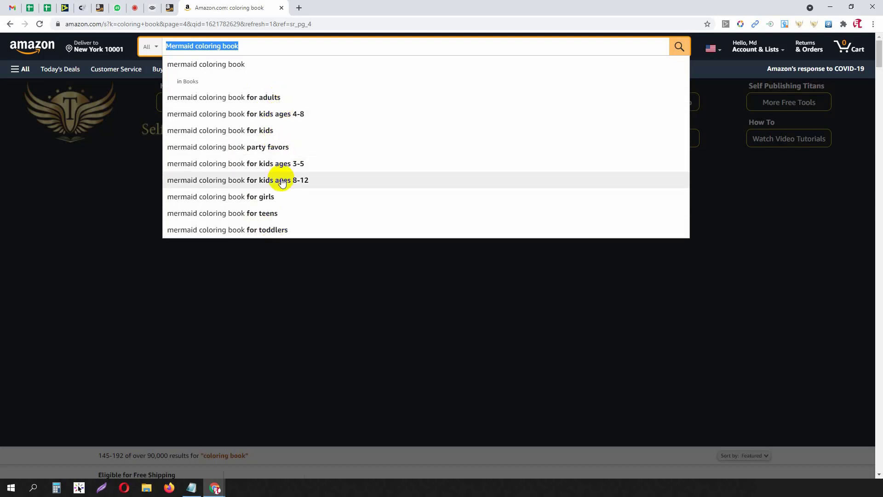
click(271, 230)
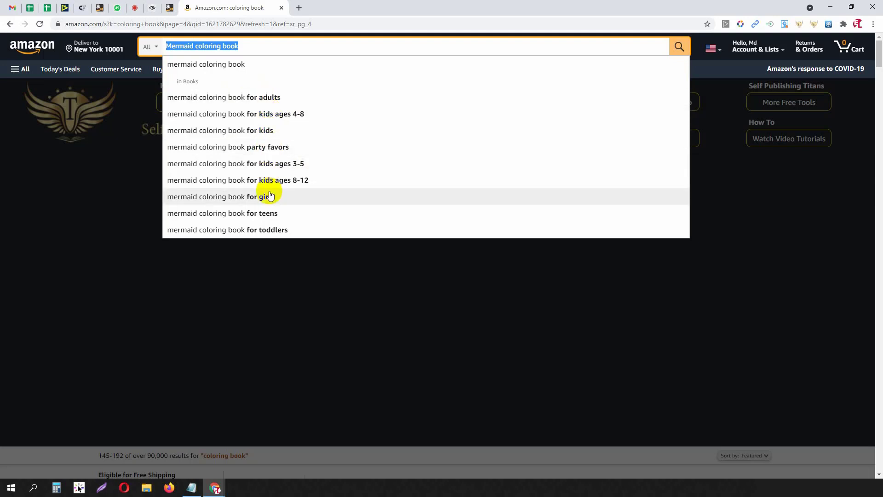
click(272, 99)
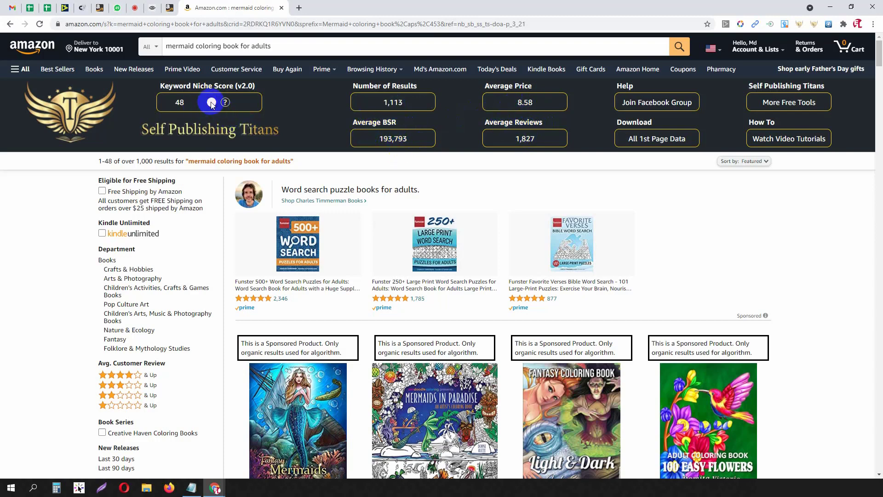
Check the niche's number of results, the leading listings, and the publication date and rank of "Mermaids - Coloring Book for Adults".
drag(137, 161, 156, 162)
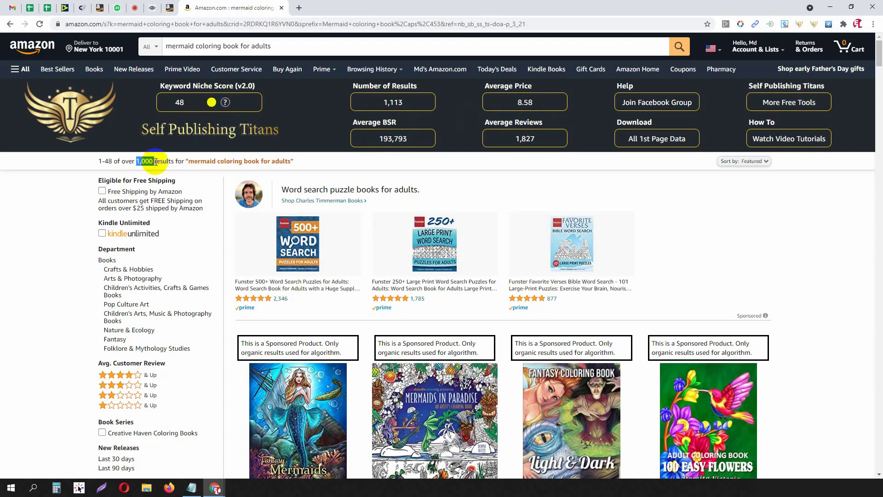
scroll(193, 266, down, 6)
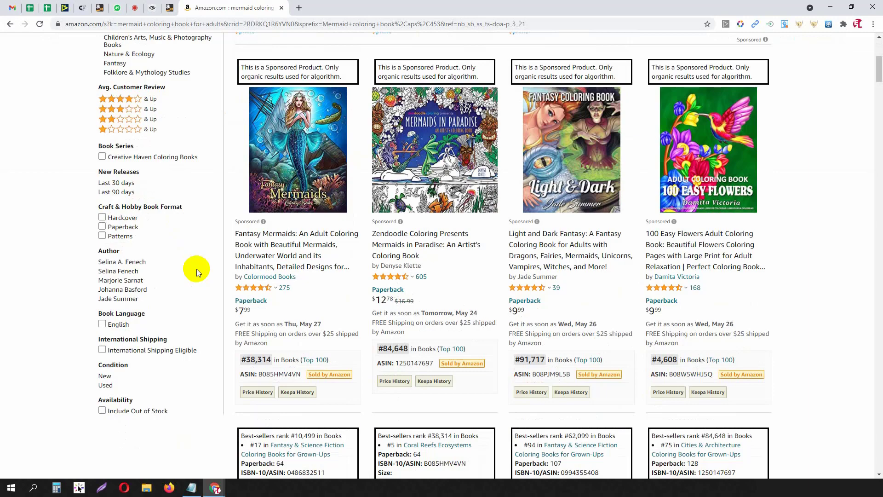
scroll(197, 269, down, 7)
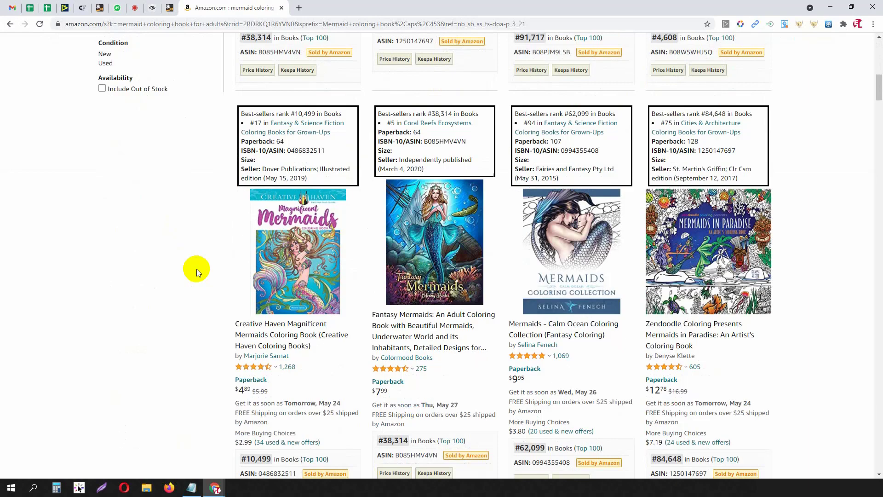
scroll(197, 269, down, 12)
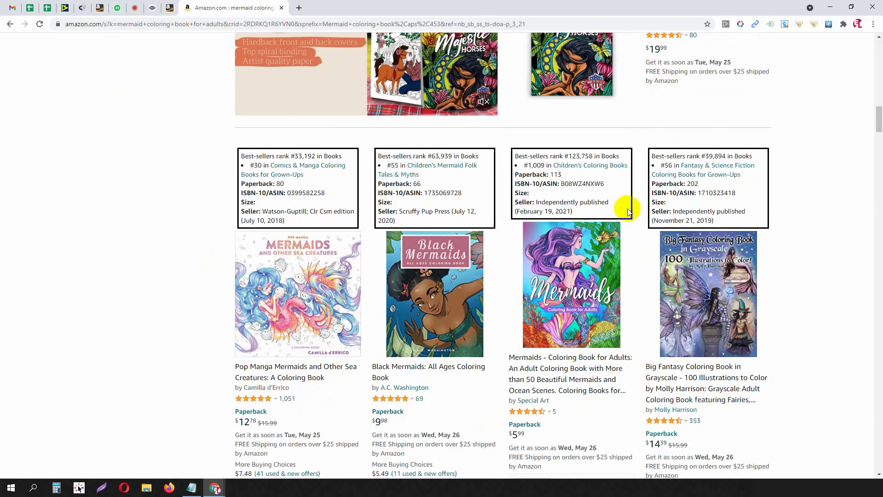
drag(548, 211, 565, 211)
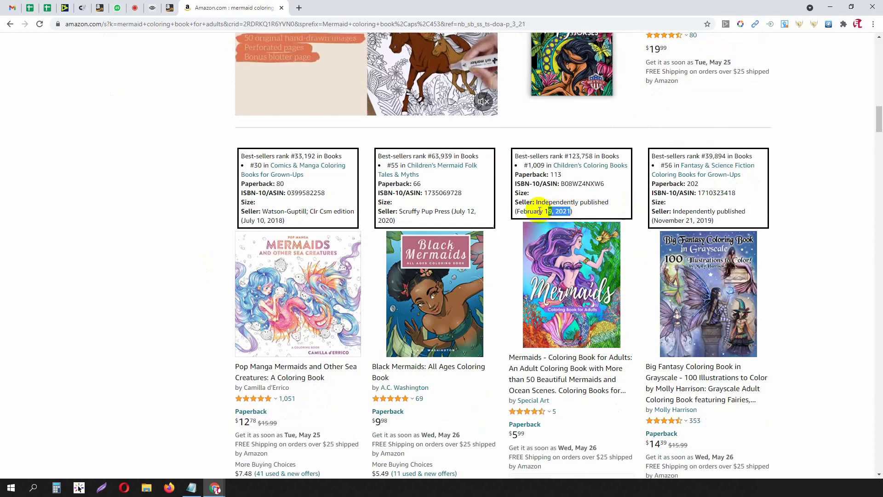
drag(569, 156, 597, 156)
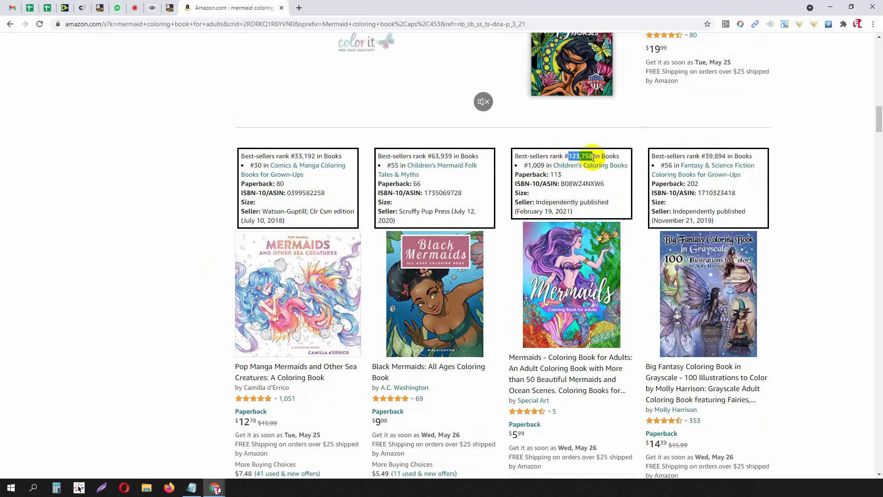
Examine the best-seller ranks, covers and publication dates of the remaining adult mermaid coloring books on the results page.
mouse_move(575, 263)
scroll(576, 264, down, 2)
scroll(575, 264, down, 4)
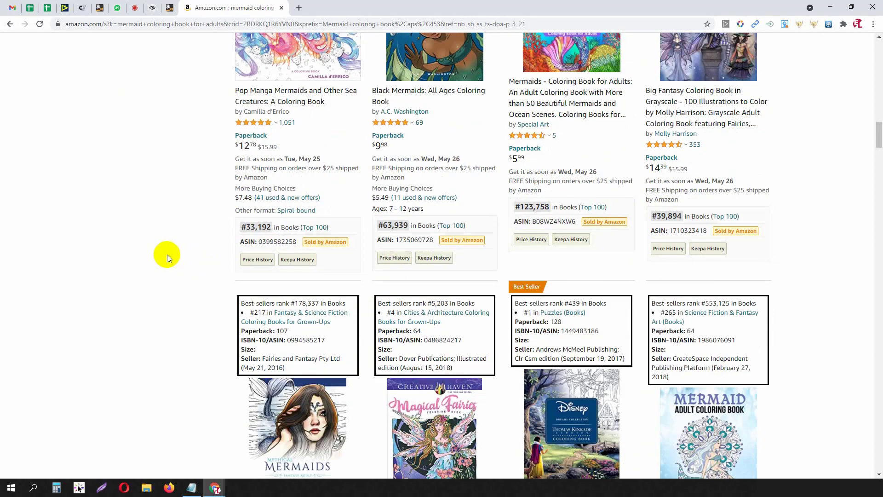
scroll(167, 255, down, 10)
scroll(166, 276, down, 9)
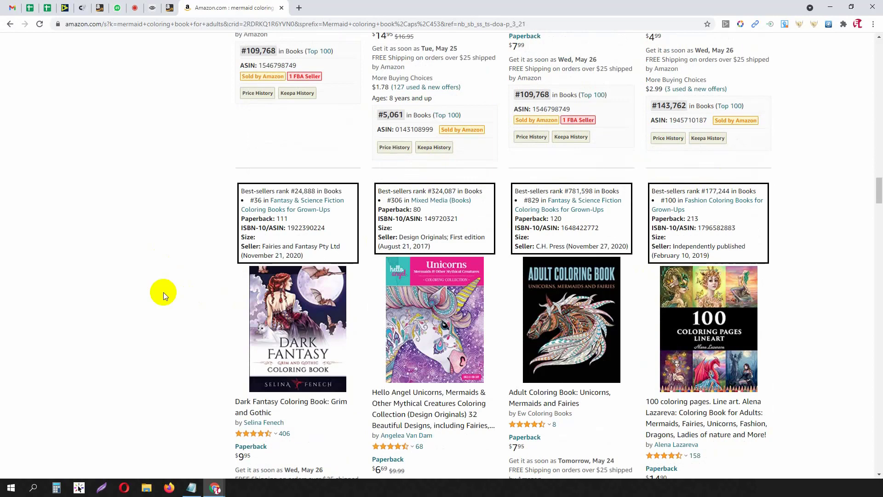
scroll(164, 292, down, 10)
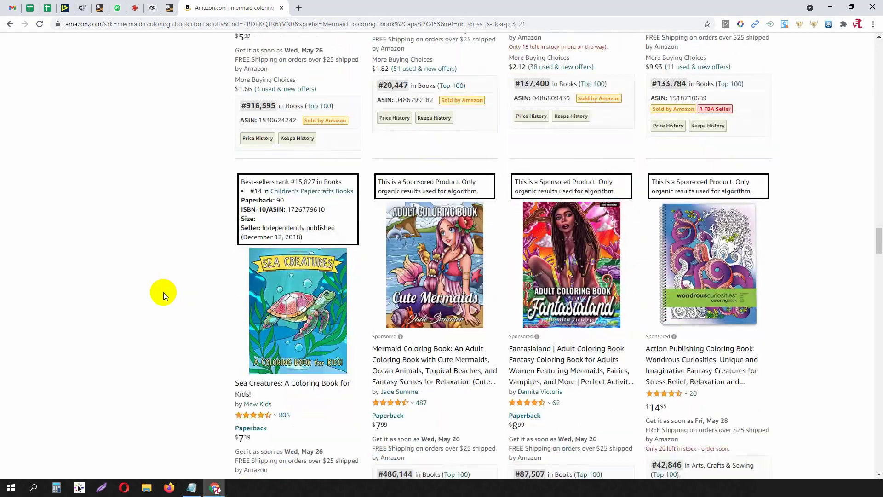
scroll(164, 292, down, 3)
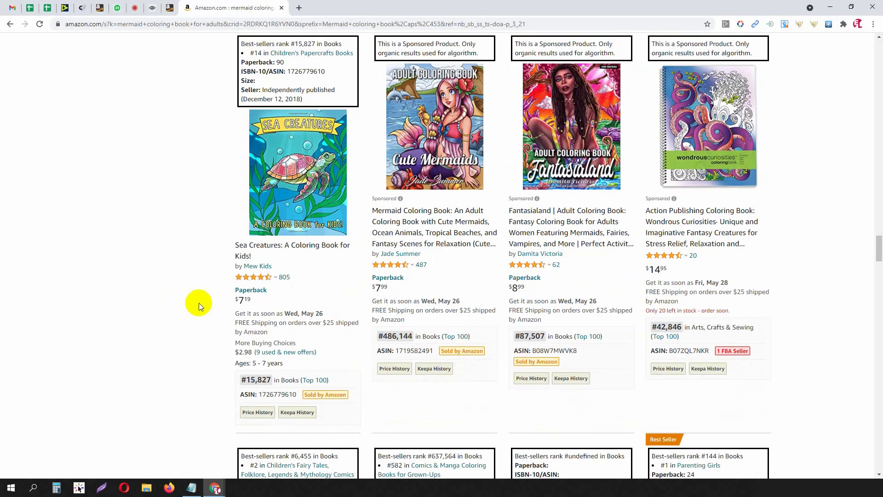
scroll(164, 292, up, 15)
scroll(206, 307, up, 15)
scroll(206, 305, down, 4)
scroll(207, 305, up, 4)
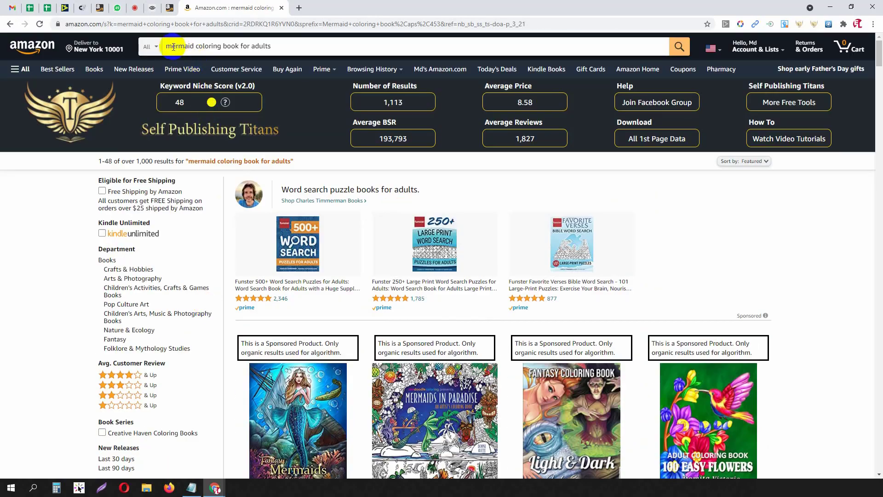
click(284, 46)
drag(284, 45, 150, 46)
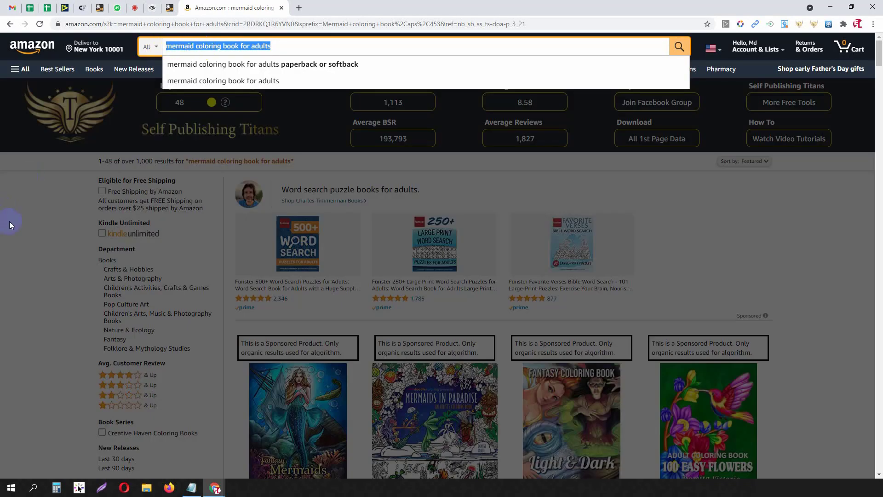
click(17, 222)
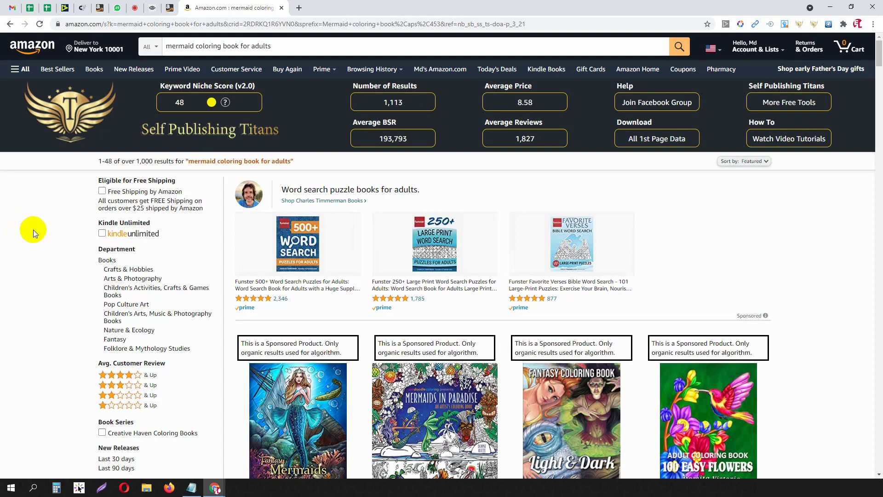
Review the titles and covers of the sponsored and first organic mermaid coloring books.
scroll(33, 230, down, 5)
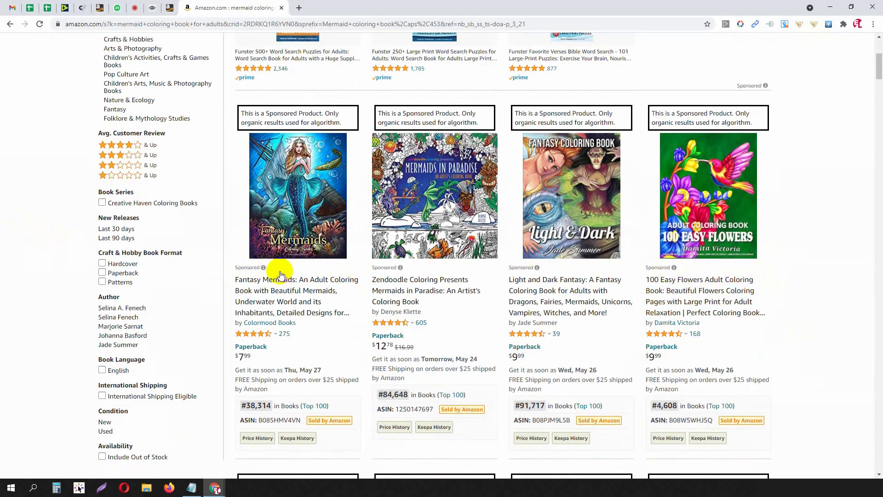
scroll(804, 265, down, 8)
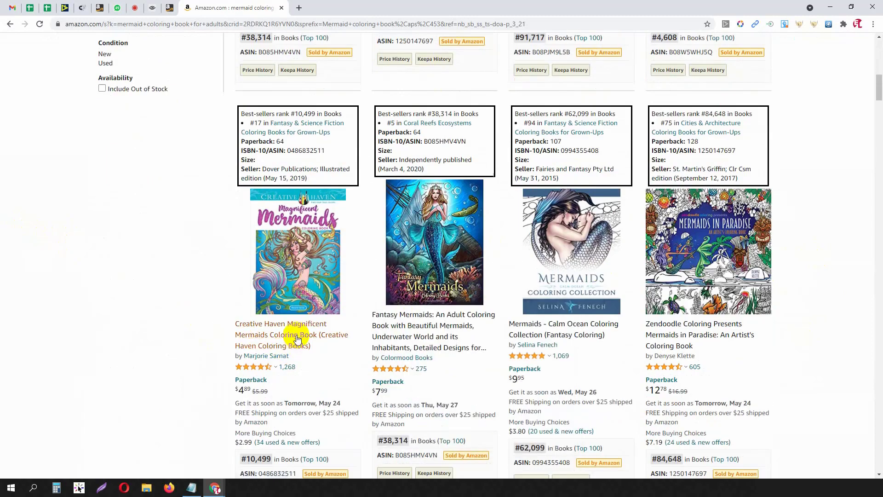
mouse_move(288, 264)
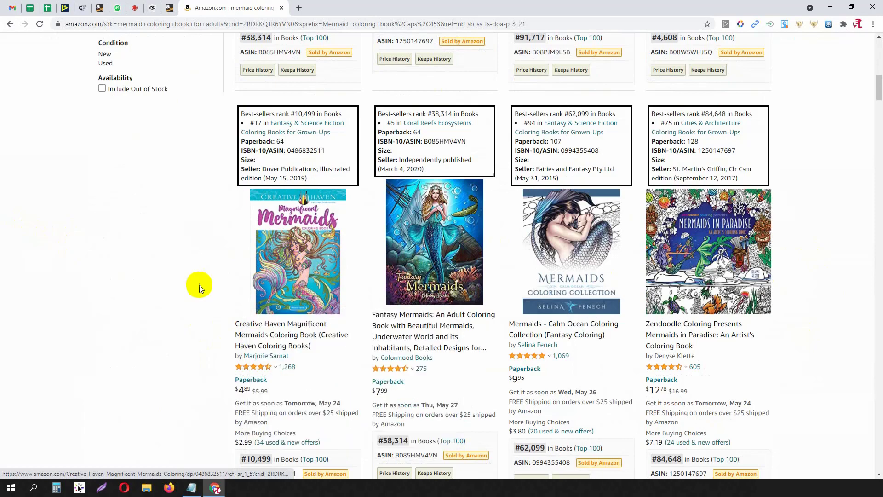
Examine the best-seller ranks, covers and publication dates of the organic adult mermaid coloring books, from "Creative Haven Magnificent Mermaids" to the fantasy titles.
scroll(395, 287, down, 1)
mouse_move(429, 219)
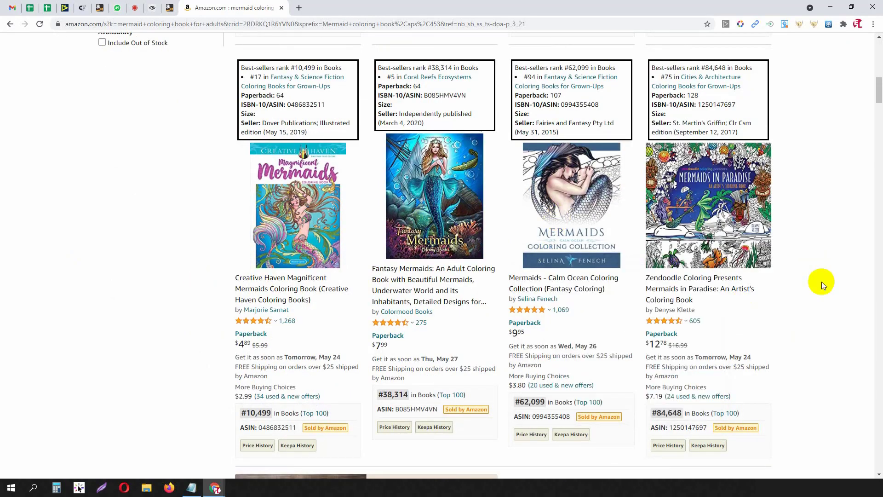
scroll(668, 293, down, 5)
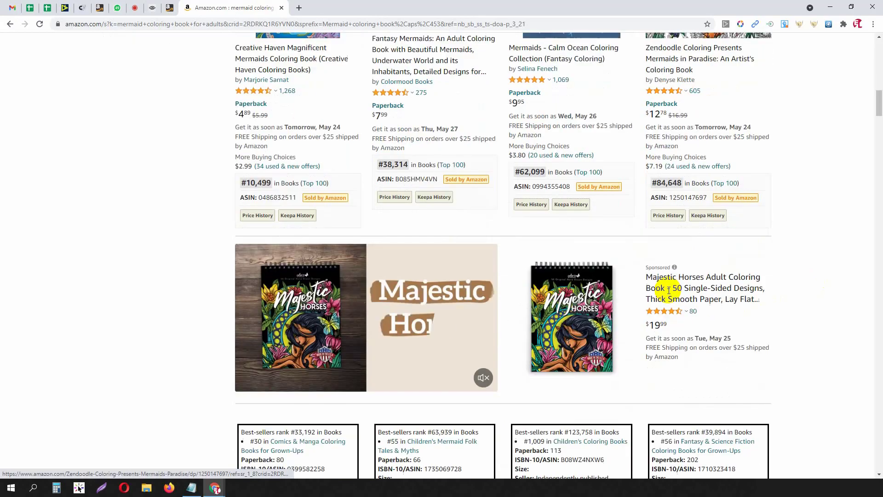
scroll(669, 294, down, 7)
scroll(669, 293, down, 1)
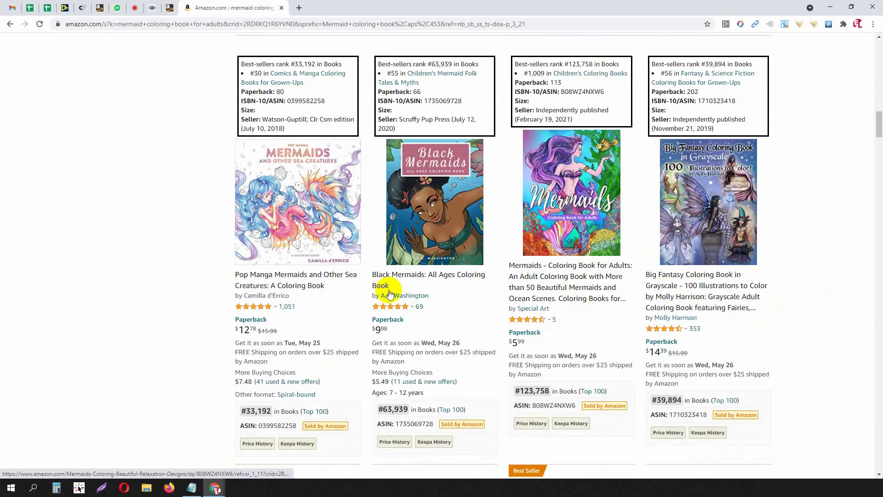
scroll(796, 267, down, 9)
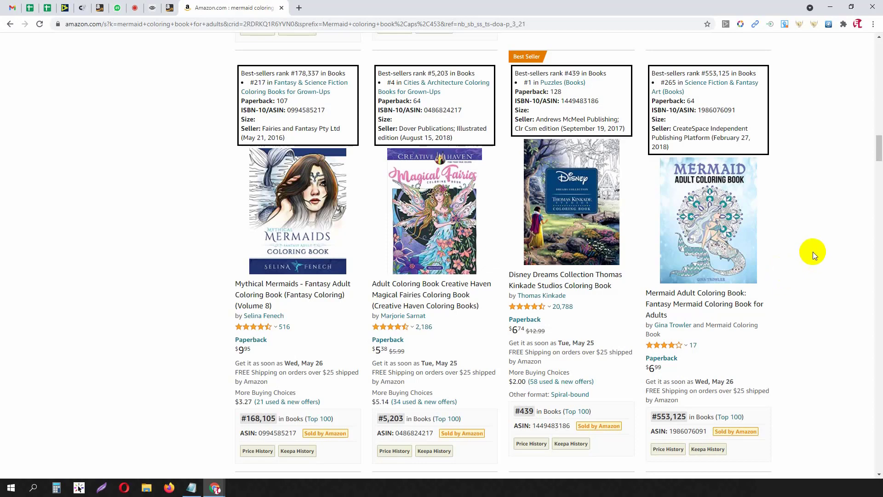
scroll(813, 251, down, 5)
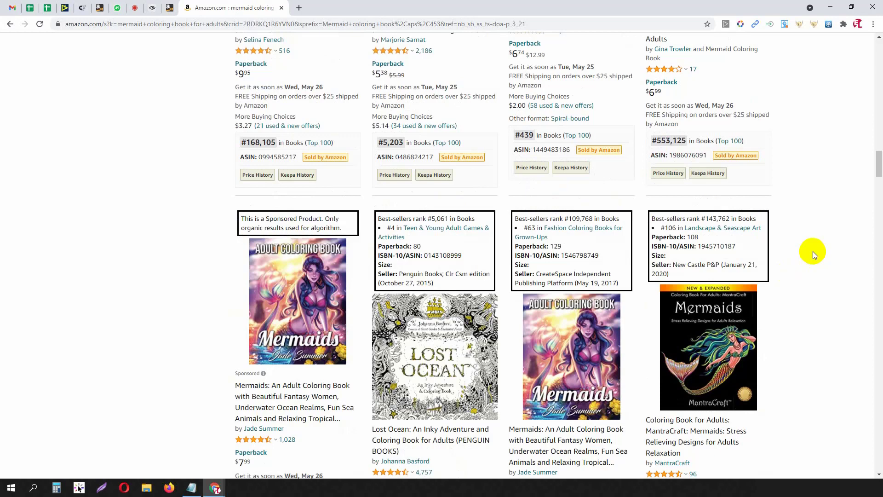
scroll(813, 251, down, 5)
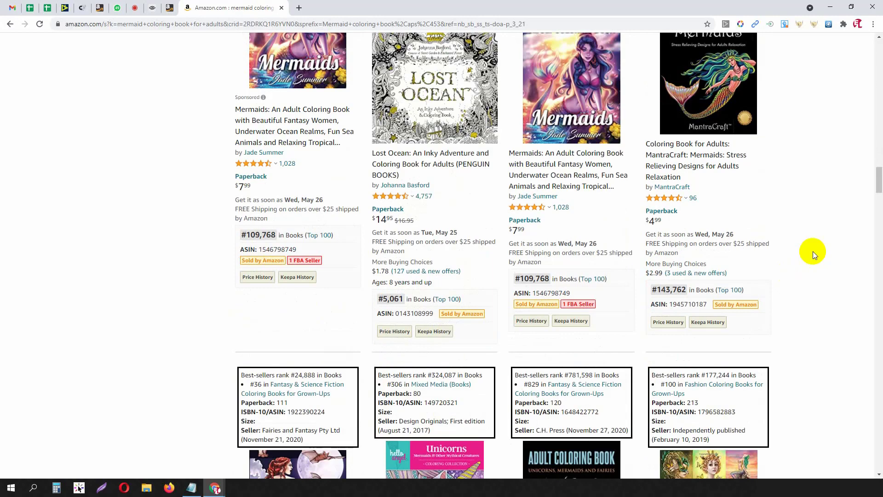
scroll(813, 251, down, 5)
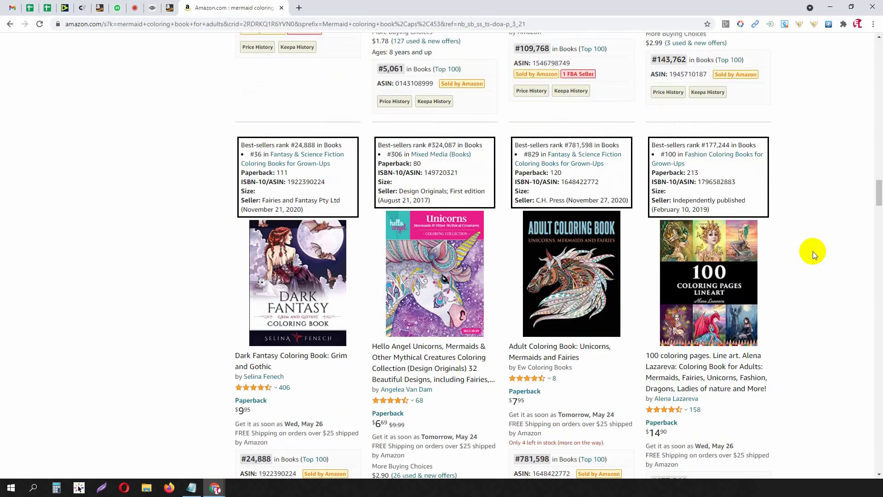
Compare the titles, covers and ranks of the unicorn, mermaid and fairy books with "100 coloring pages. Line art".
scroll(813, 252, down, 2)
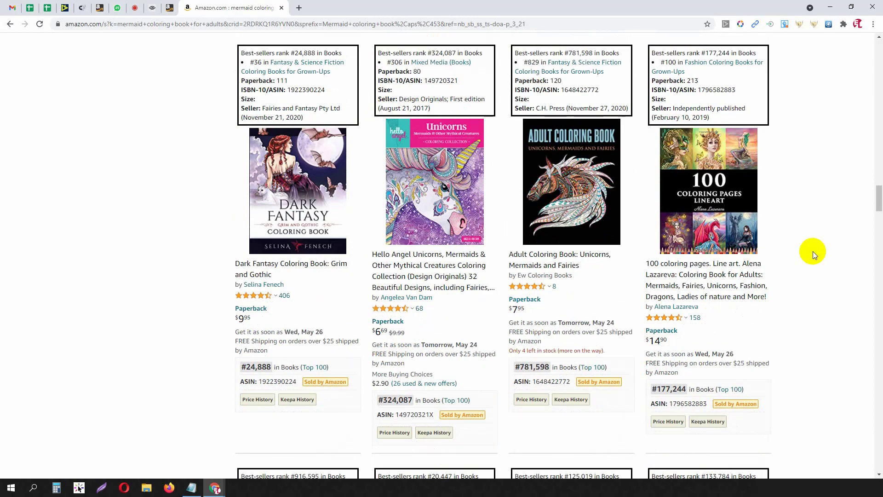
scroll(813, 252, down, 5)
scroll(812, 251, up, 5)
mouse_move(756, 208)
click(678, 189)
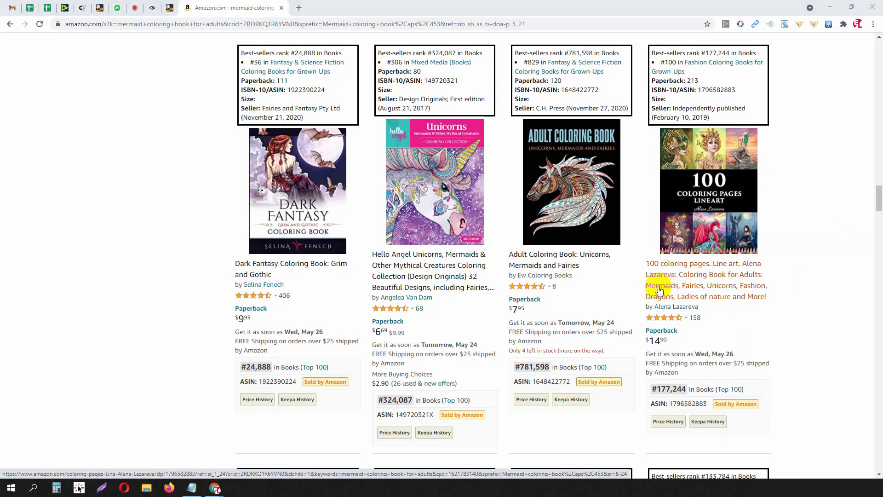
Review the remaining listings, checking the ranks of mermaid, sea life and tattoo coloring books down to "Cute Mermaids".
scroll(659, 290, down, 14)
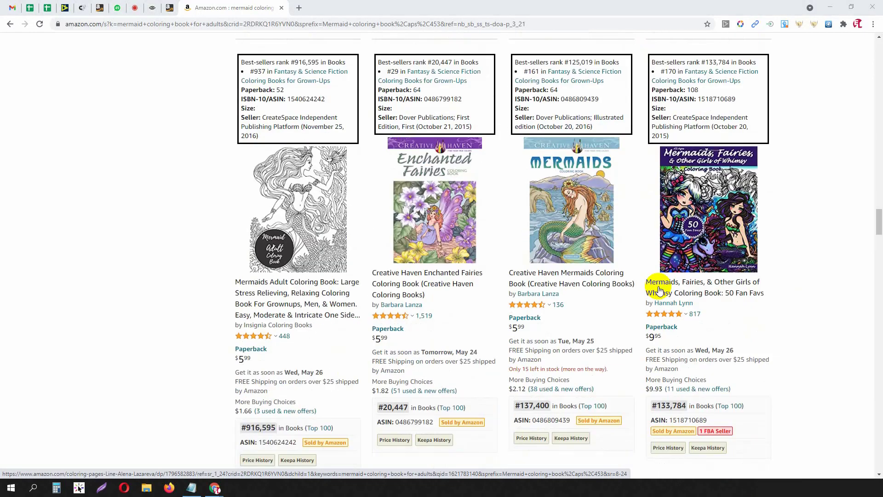
scroll(389, 299, down, 6)
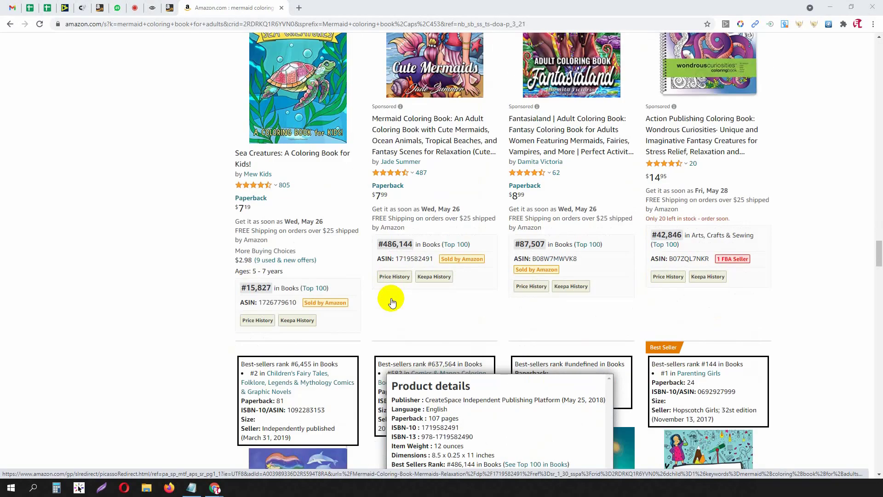
scroll(392, 302, down, 15)
scroll(458, 332, down, 9)
scroll(458, 333, down, 8)
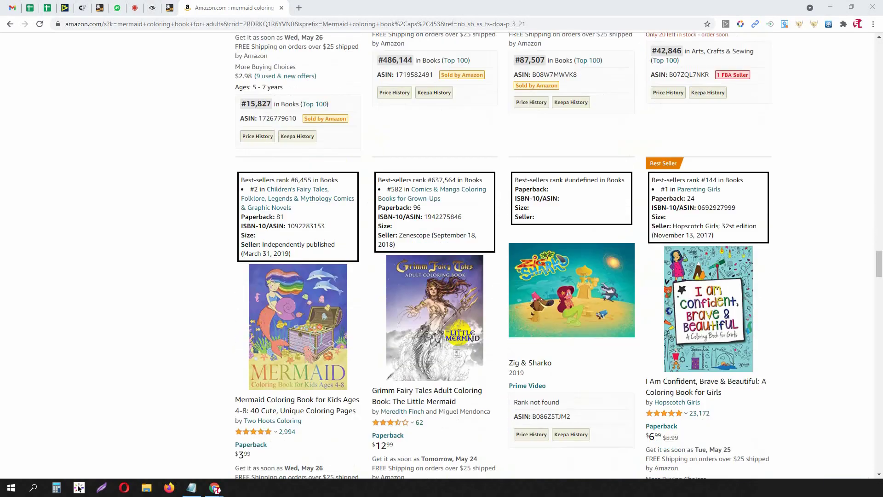
scroll(459, 332, down, 8)
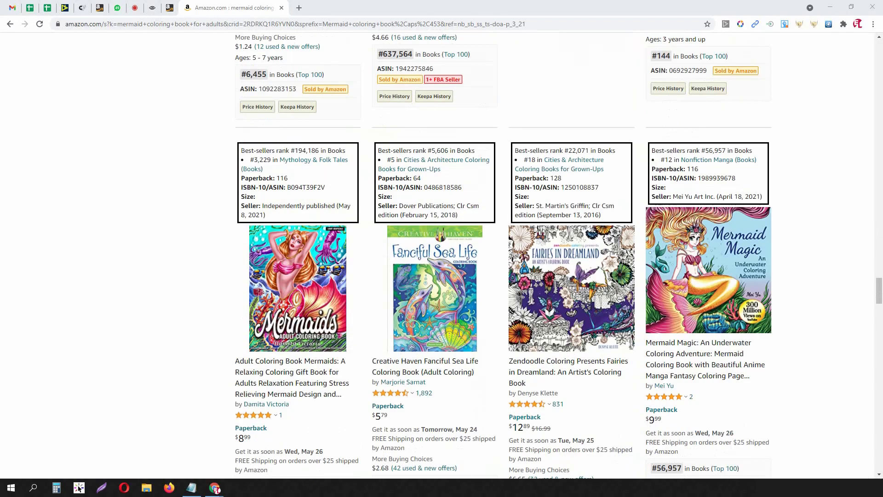
scroll(458, 333, down, 10)
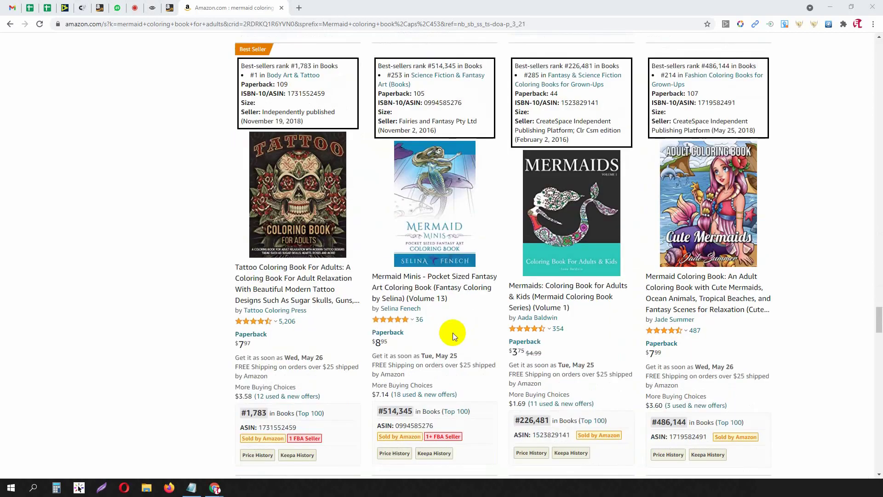
Switch to Notepad, review the whole coloring book niches list from Mermaid to Football, and return to the Amazon results.
click(191, 488)
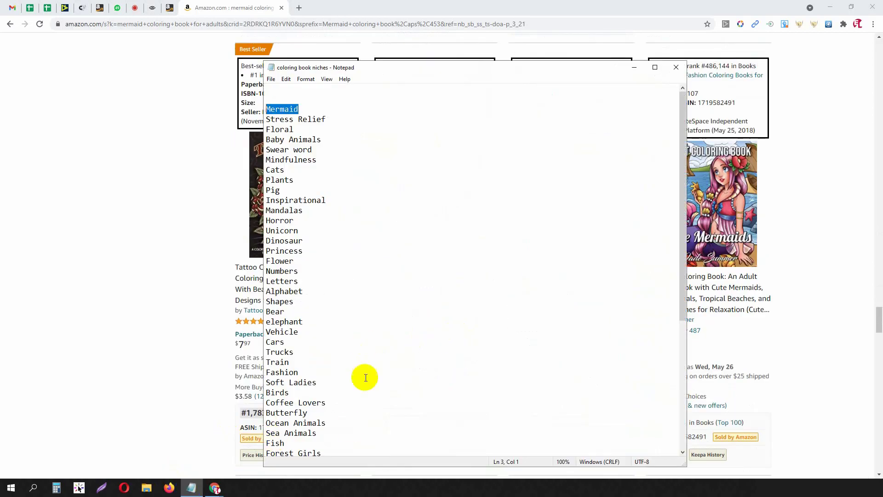
drag(340, 448, 334, 276)
drag(267, 109, 298, 345)
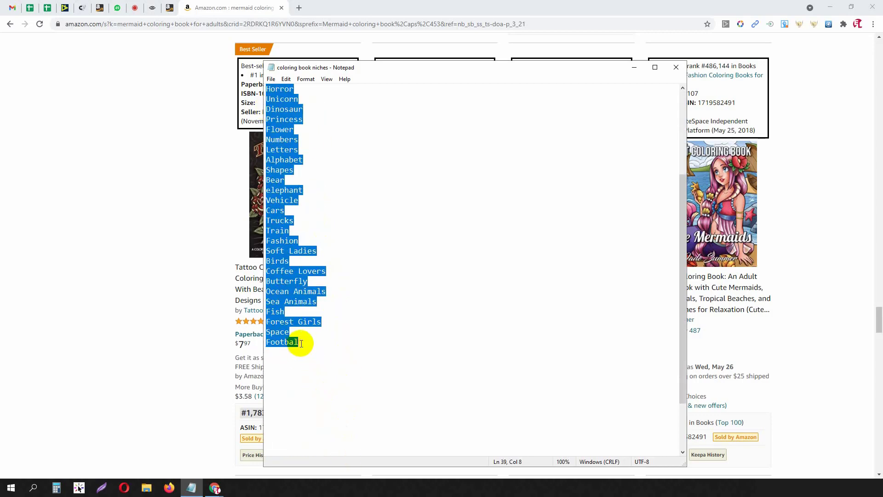
click(303, 343)
scroll(308, 346, up, 4)
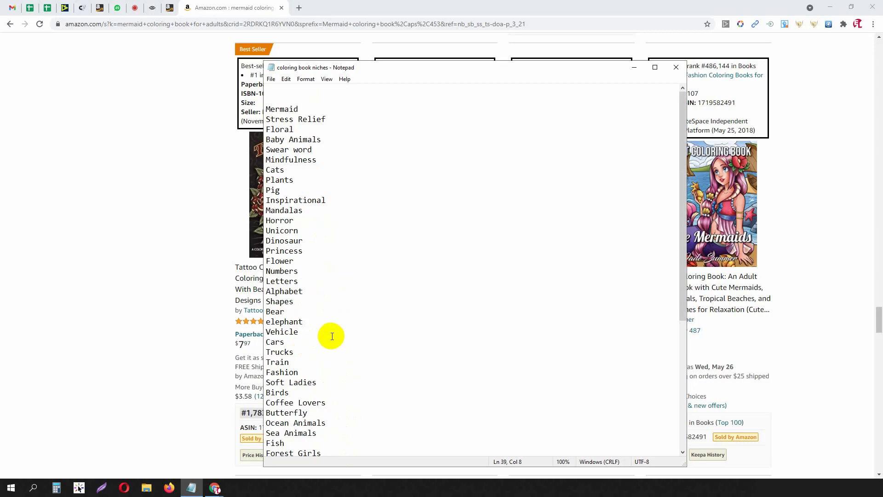
click(248, 10)
click(198, 488)
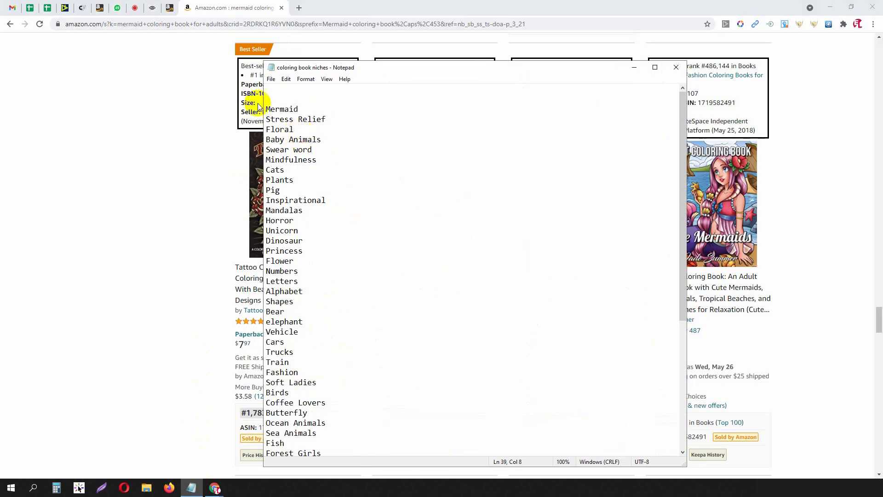
click(250, 216)
Open the sponsored "Fantasy Mermaids", "Light and Dark Fantasy" and organic "Fantasy Mermaids" product pages in separate tabs.
scroll(276, 249, up, 10)
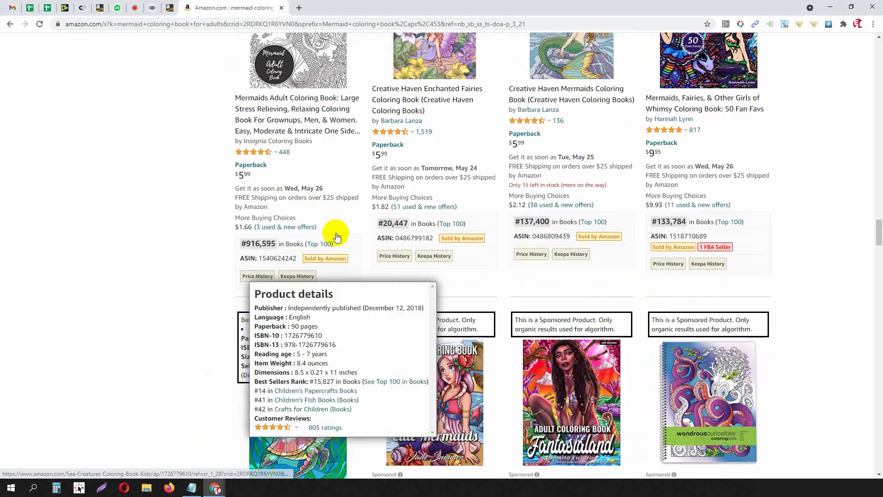
scroll(336, 237, up, 12)
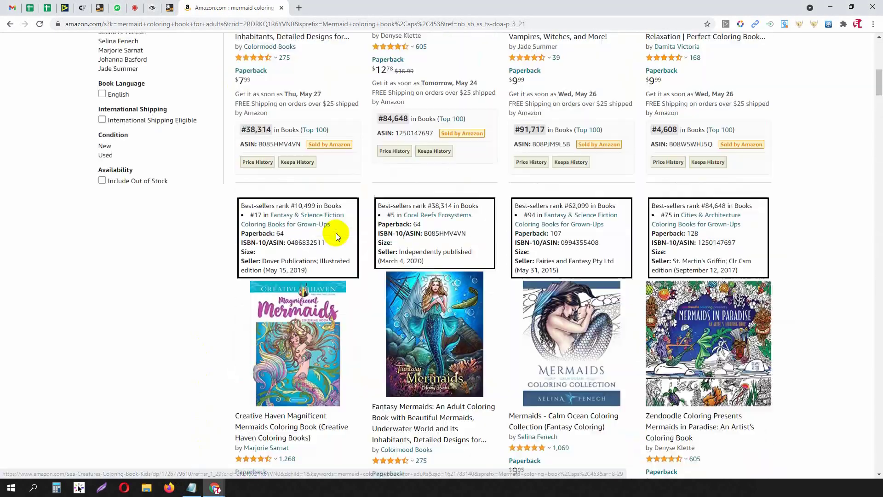
scroll(335, 233, up, 11)
scroll(294, 147, down, 6)
middle_click(292, 136)
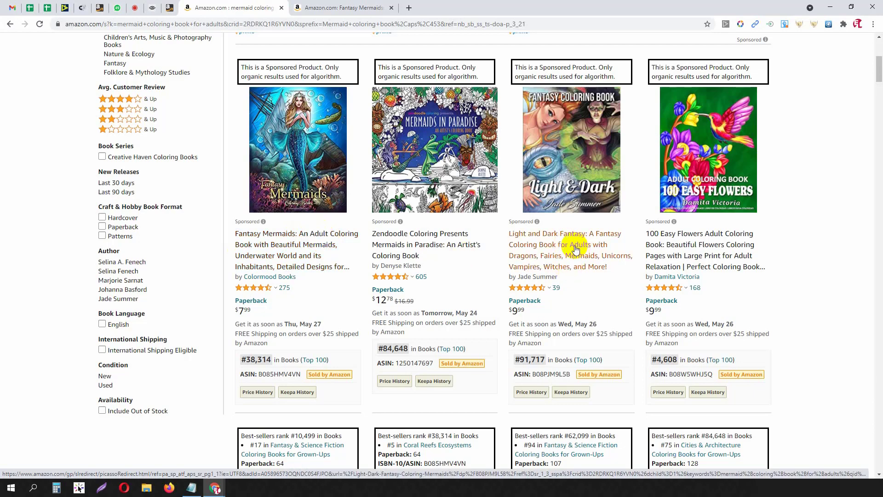
mouse_move(581, 164)
scroll(308, 286, down, 8)
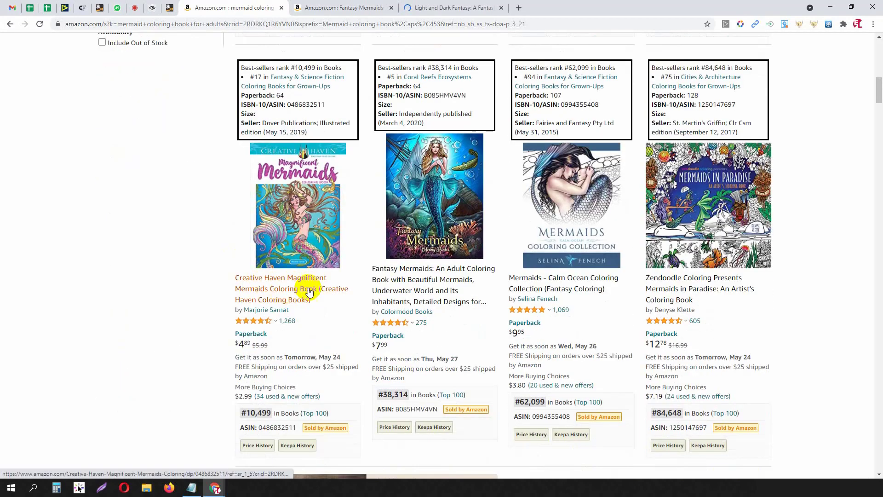
middle_click(419, 295)
Preview the interior sample and back cover of "Fantasy Mermaids" and close the preview.
click(374, 10)
click(204, 169)
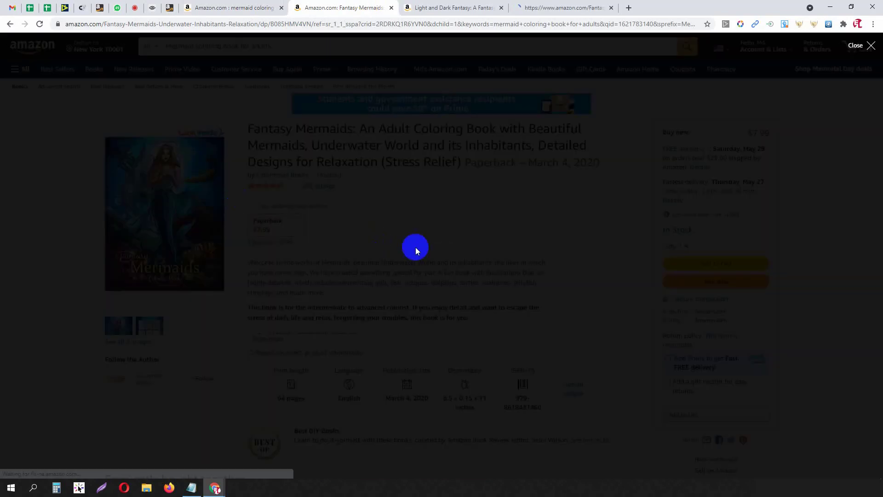
scroll(407, 251, down, 10)
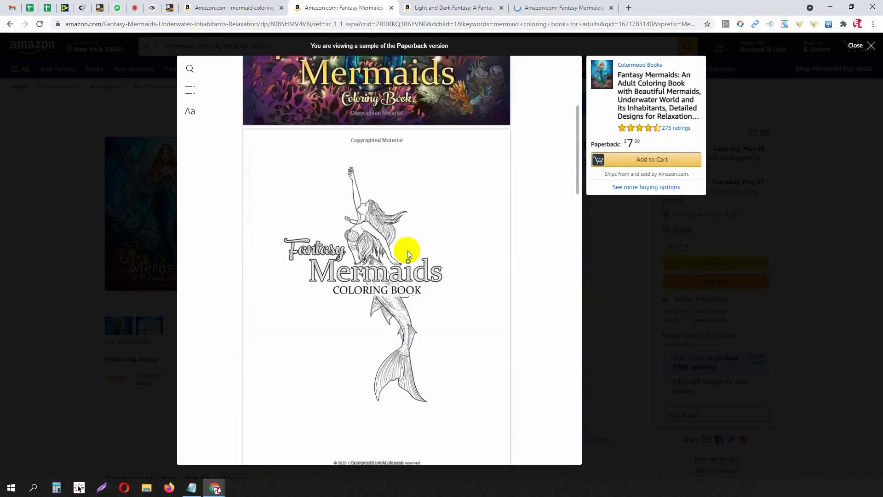
scroll(407, 251, down, 5)
scroll(407, 250, down, 2)
scroll(407, 254, up, 1)
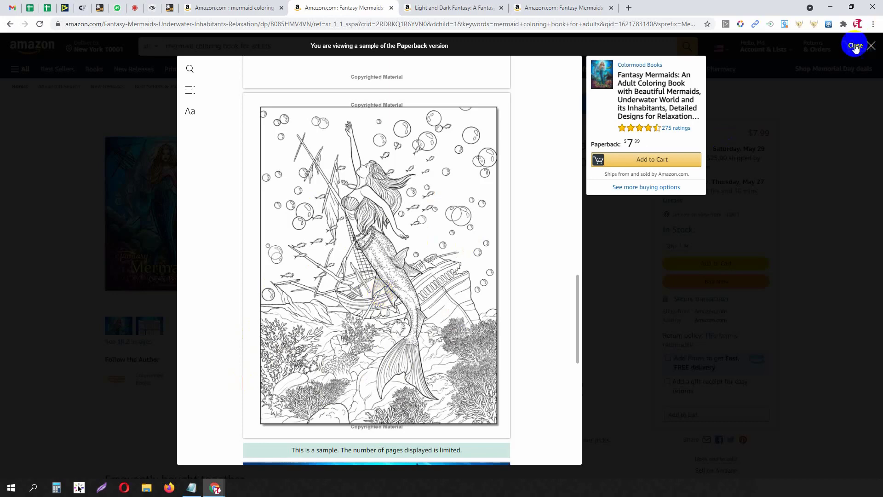
scroll(466, 182, down, 1)
scroll(466, 181, down, 6)
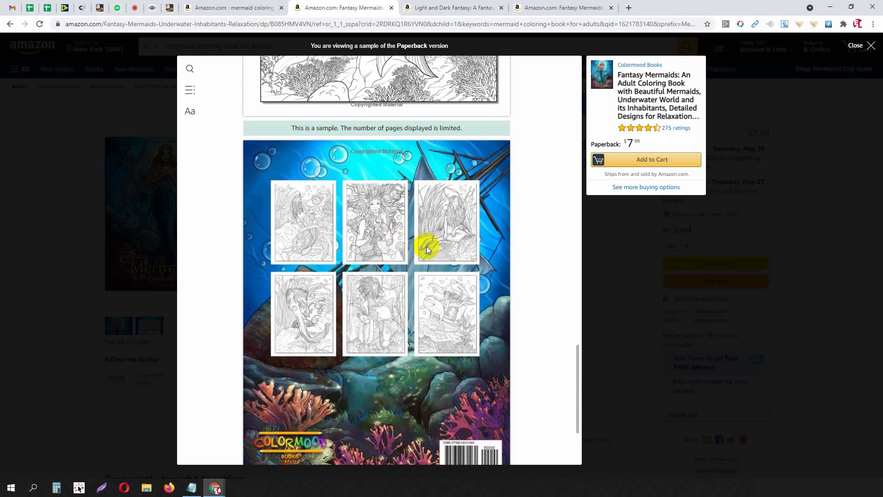
click(778, 93)
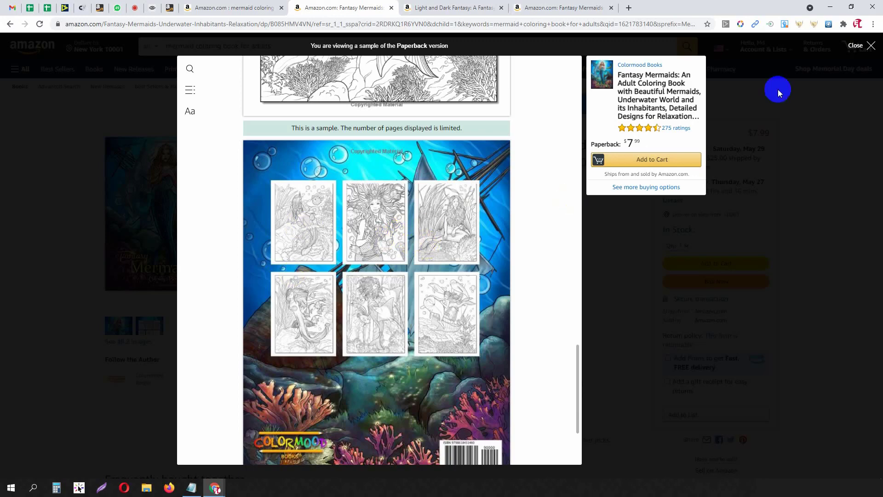
click(865, 45)
Preview the sample coloring pages and back cover of "Light and Dark Fantasy" and close the preview.
click(415, 8)
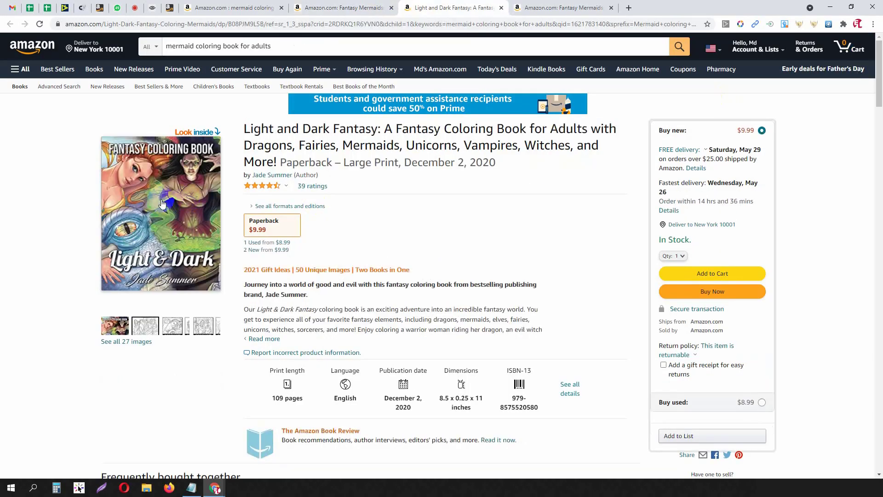
click(413, 286)
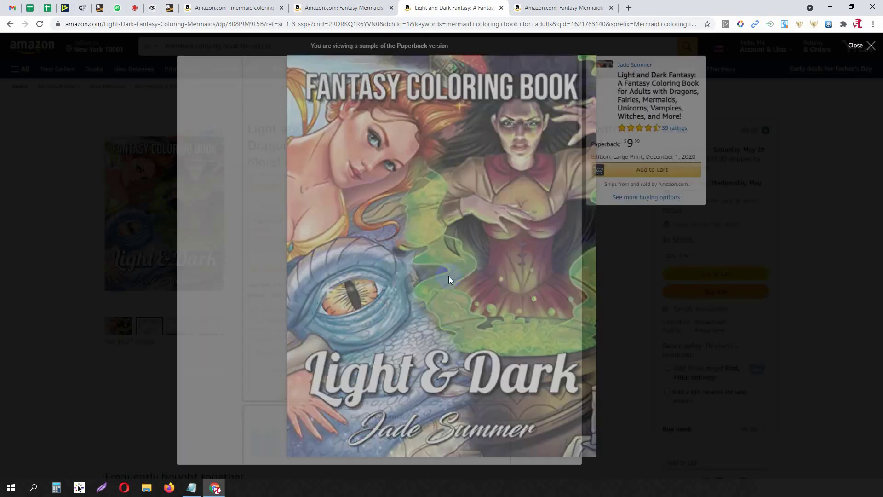
scroll(314, 216, down, 5)
scroll(315, 216, down, 8)
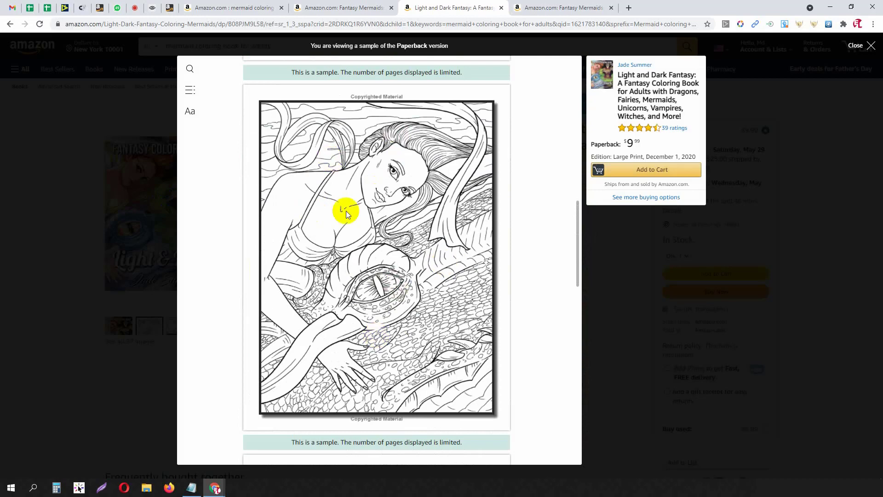
scroll(413, 307, down, 8)
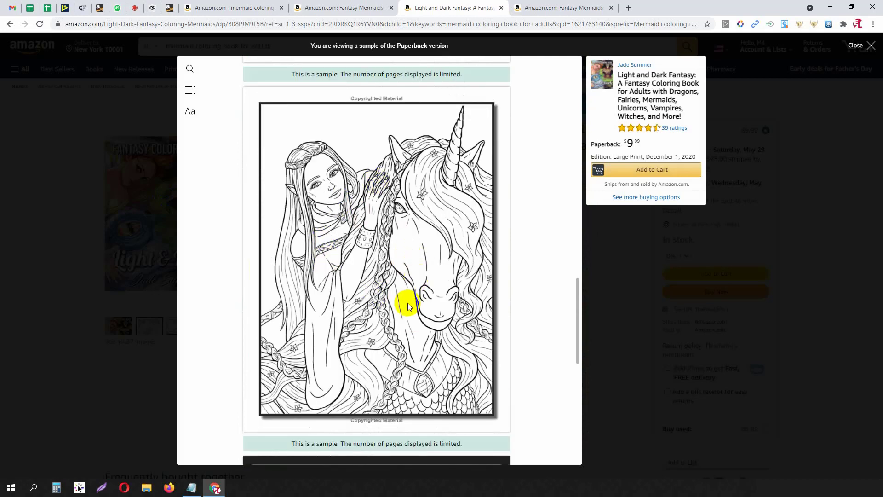
scroll(405, 302, down, 10)
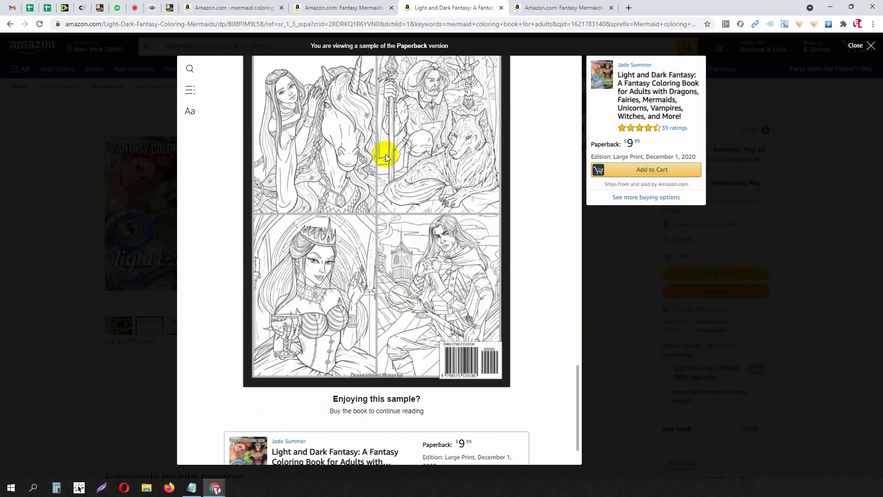
click(864, 46)
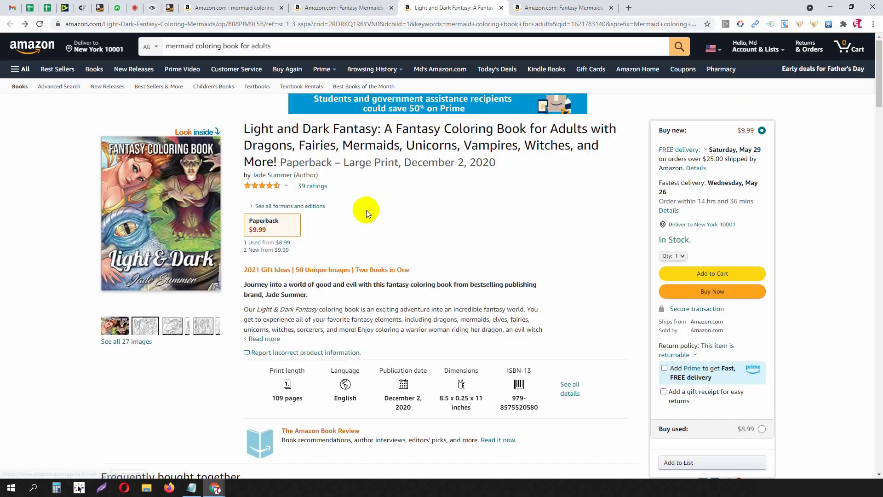
Close the open product pages and return to the keyword summary of the "mermaid coloring book for adults" search.
click(502, 8)
click(320, 8)
key(ctrl+w)
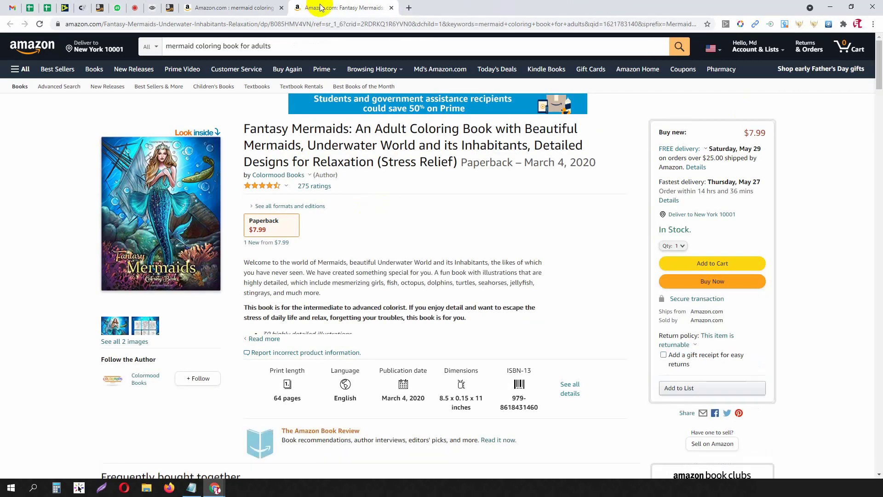
key(ctrl+w)
scroll(192, 249, up, 15)
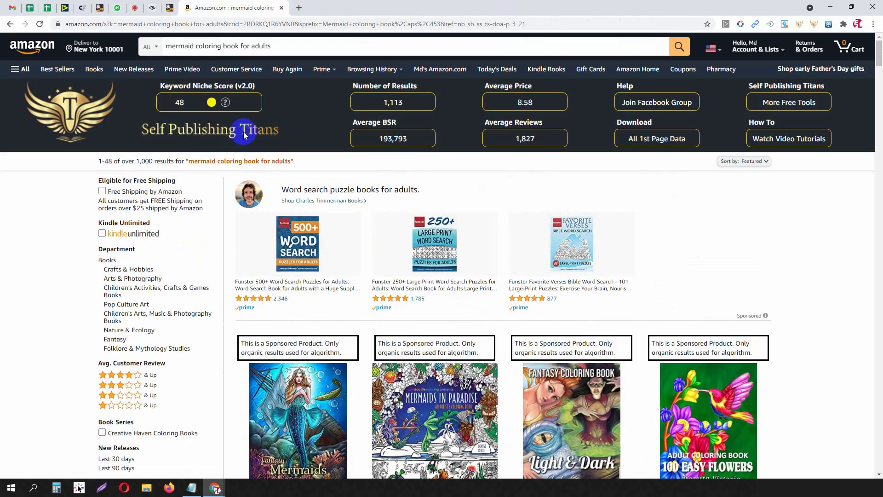
Change the search to "mermaid coloring book for kids" and run the suggested search "mermaid coloring book for kids ages 4-8".
double_click(254, 48)
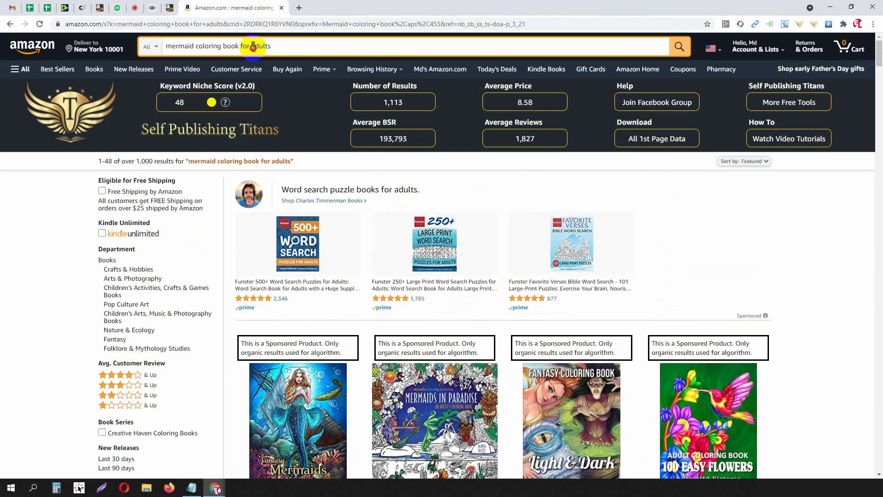
text(kid)
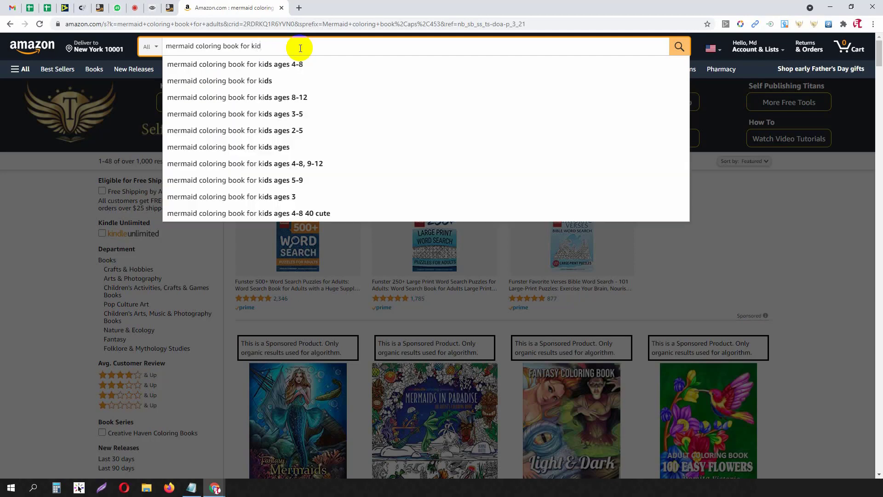
text(s)
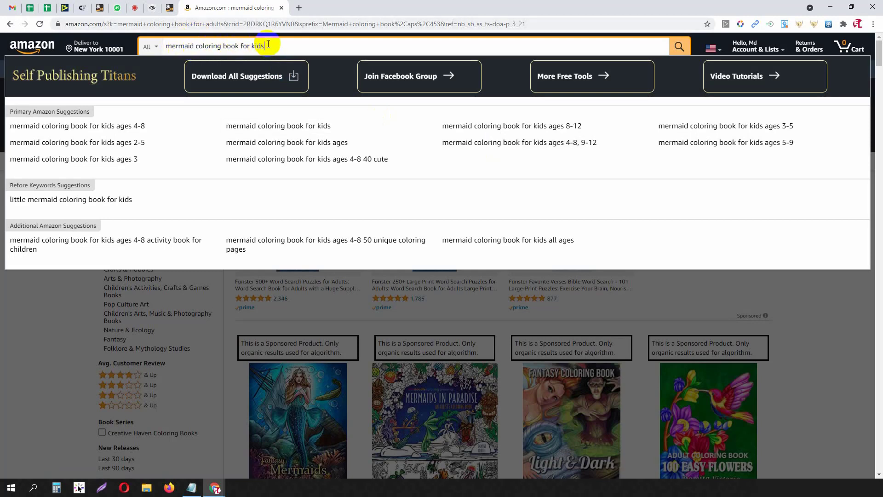
drag(271, 45, 154, 46)
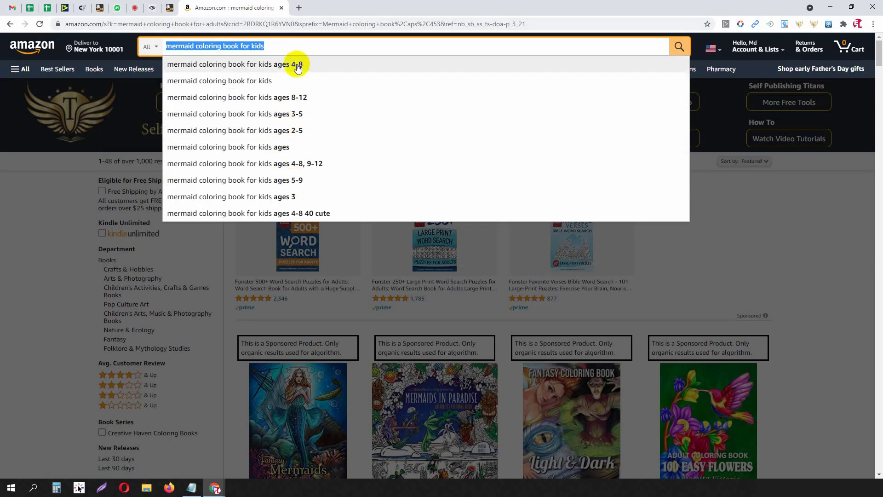
click(283, 64)
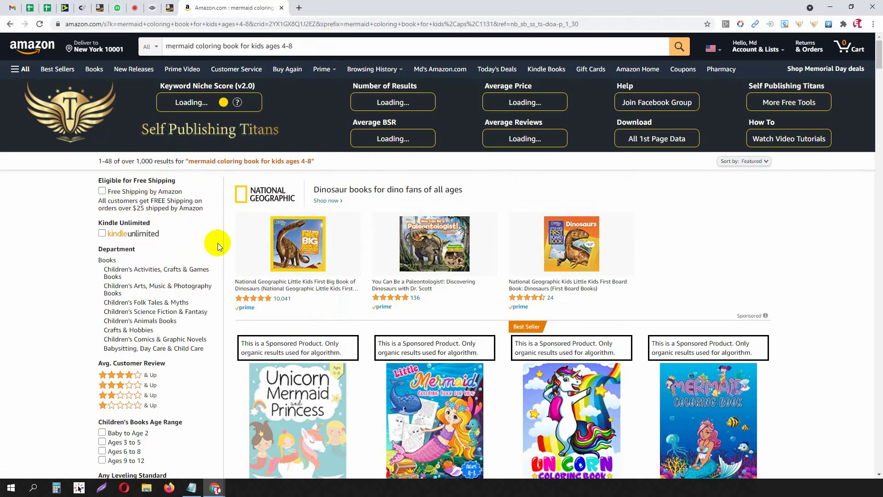
Review the niche score, number of results, average price, BSR and reviews for "mermaid coloring book for kids ages 4-8".
click(286, 46)
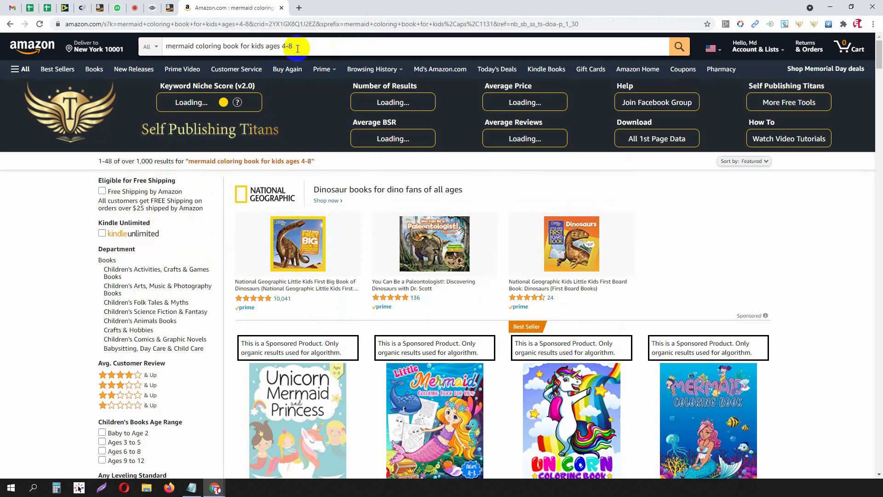
click(283, 46)
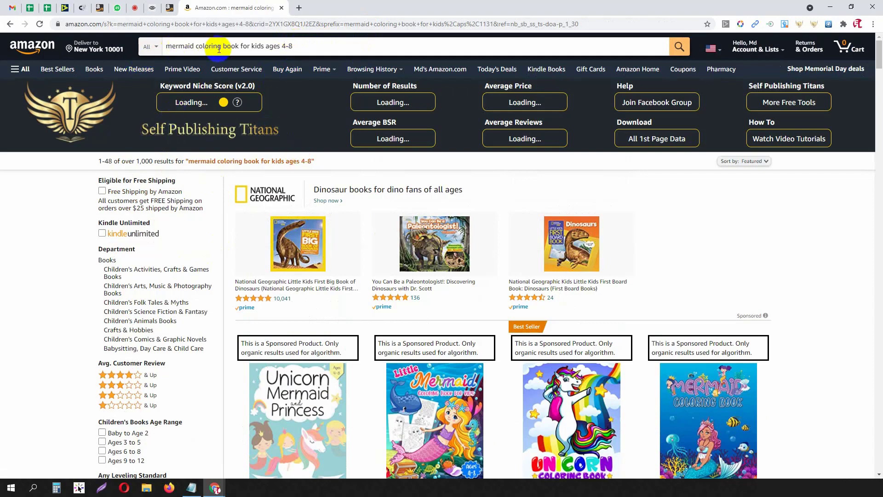
scroll(447, 261, down, 7)
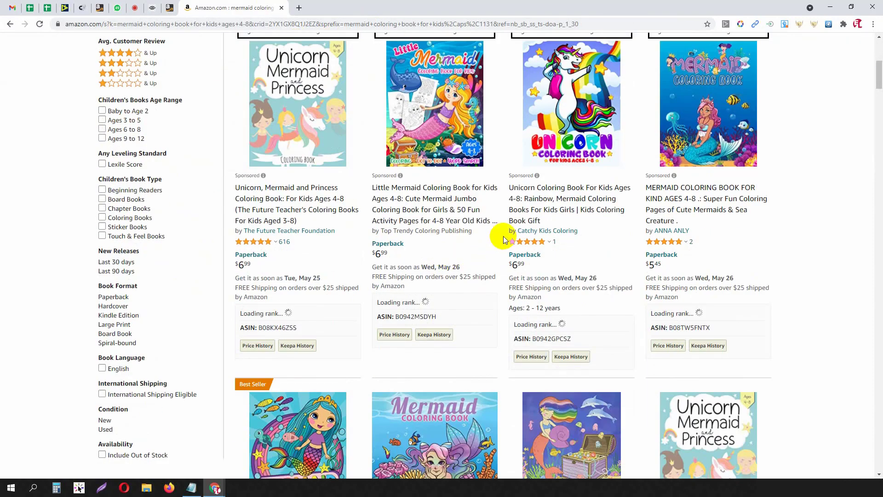
scroll(503, 236, up, 7)
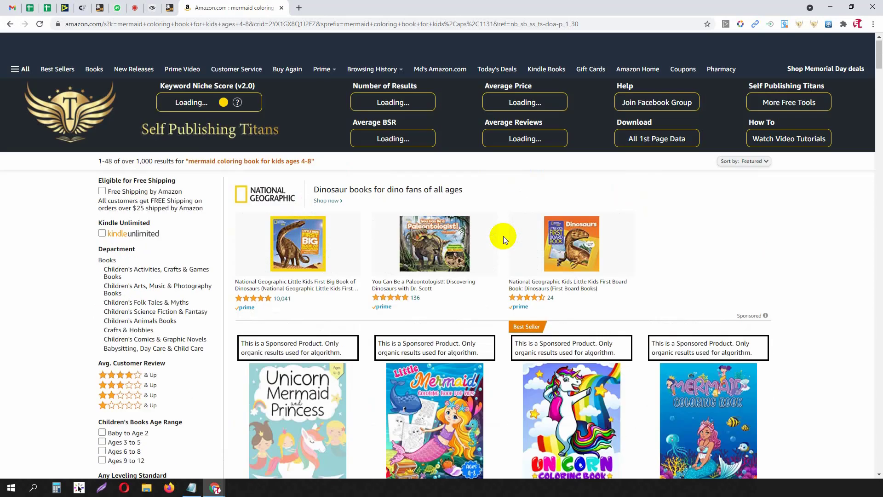
drag(318, 46, 167, 46)
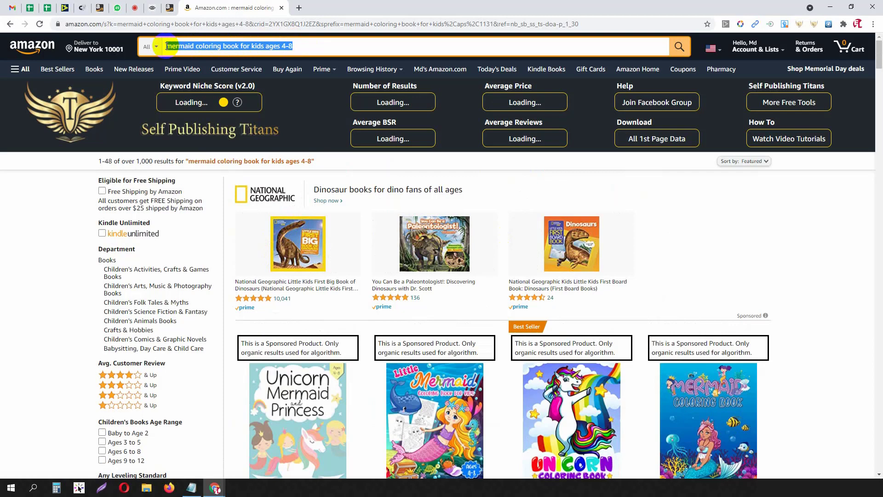
click(298, 46)
drag(298, 46, 155, 57)
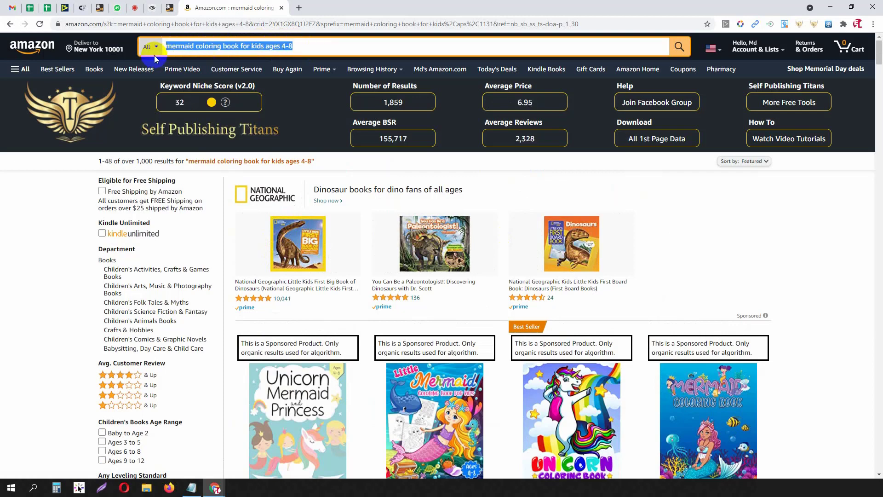
click(176, 106)
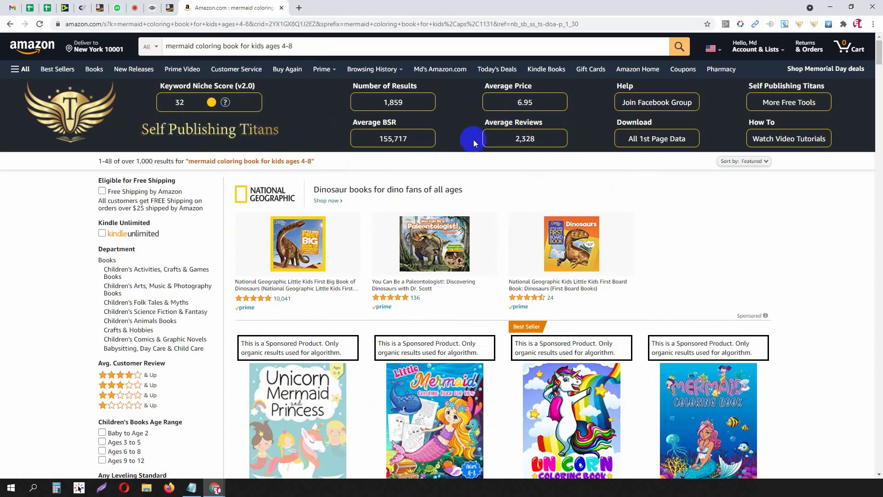
scroll(474, 227, down, 6)
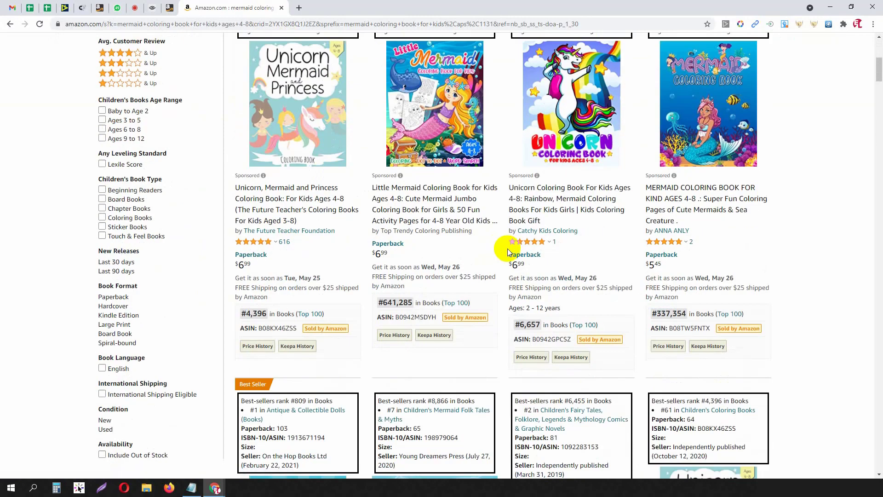
scroll(258, 94, up, 5)
scroll(258, 94, up, 2)
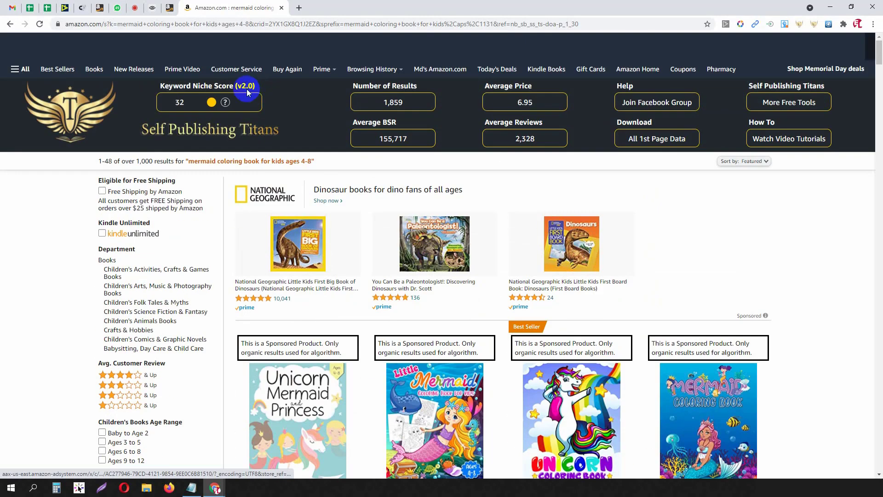
drag(165, 46, 289, 45)
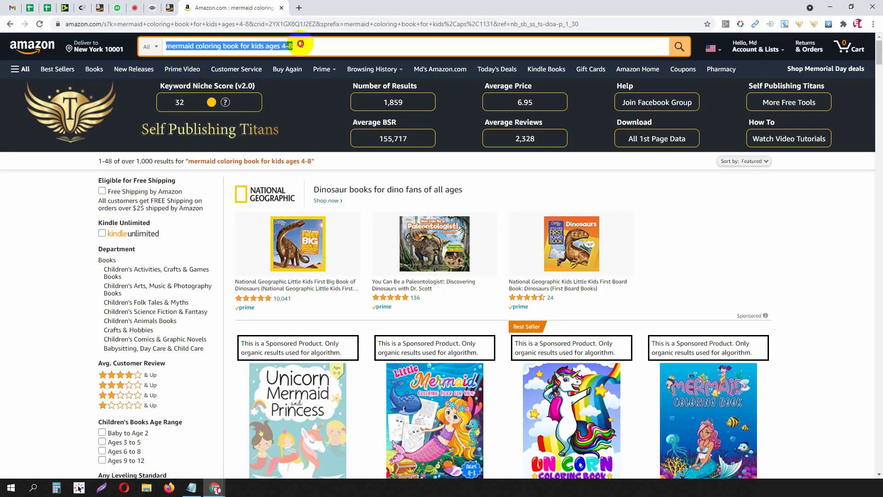
click(289, 45)
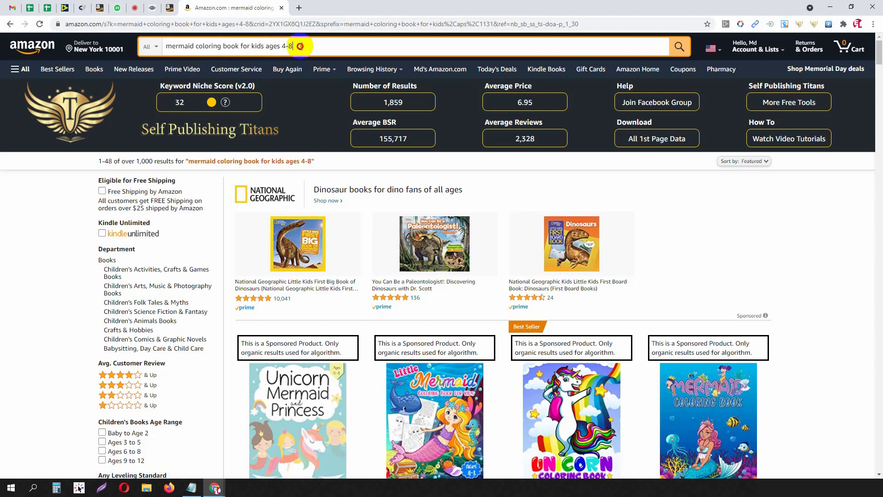
drag(297, 46, 267, 48)
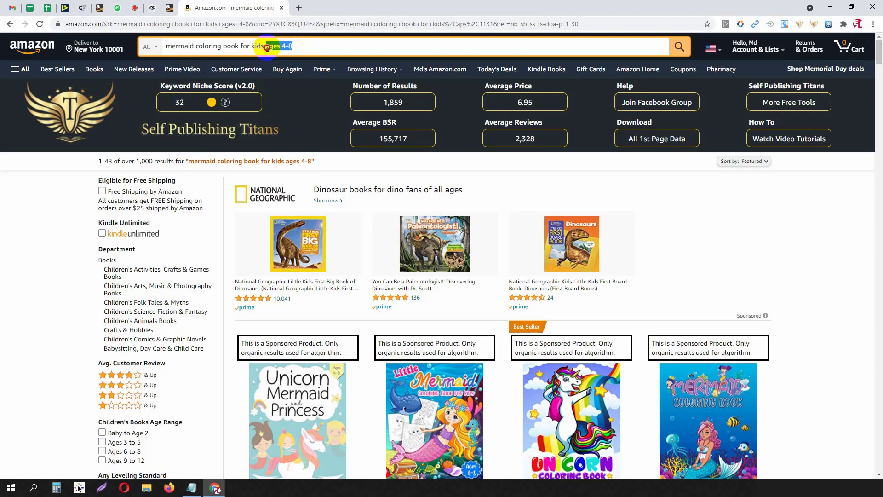
drag(267, 48, 167, 51)
click(678, 48)
drag(314, 47, 281, 50)
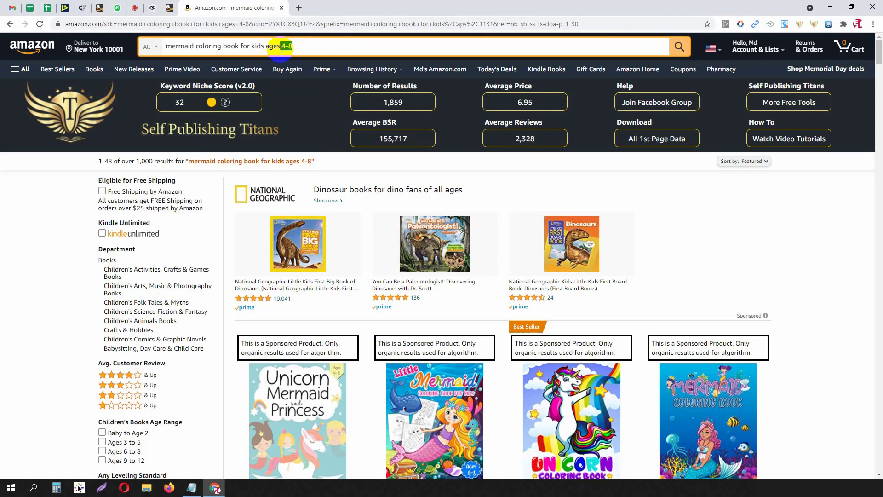
drag(316, 47, 165, 48)
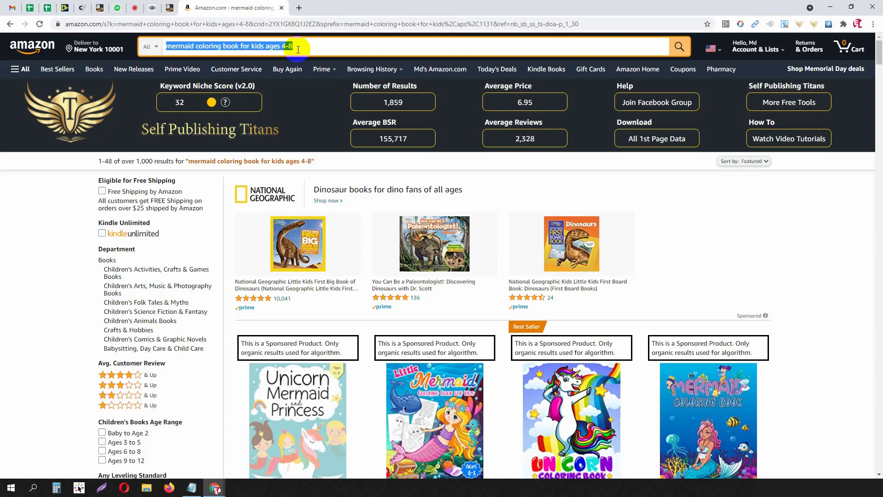
Examine the sponsored results and the publication date and best-seller rank of the Silly Bear mermaid coloring book, the first organic result.
scroll(345, 157, down, 4)
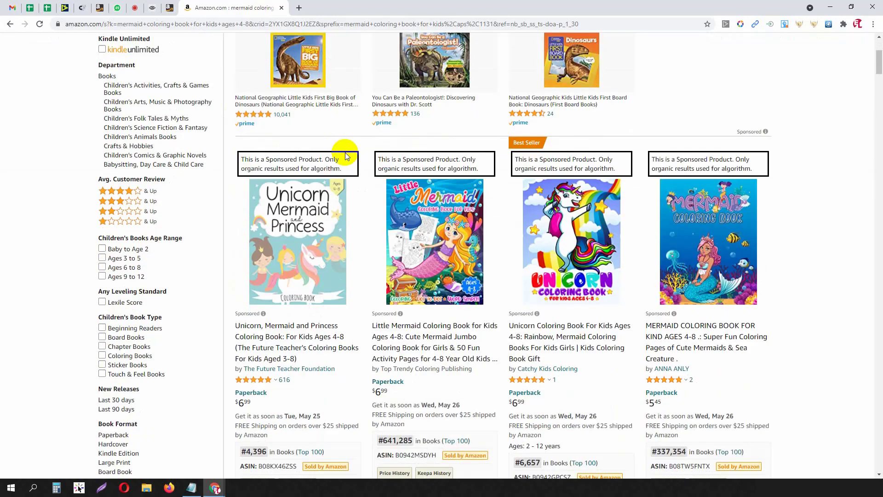
scroll(346, 157, down, 1)
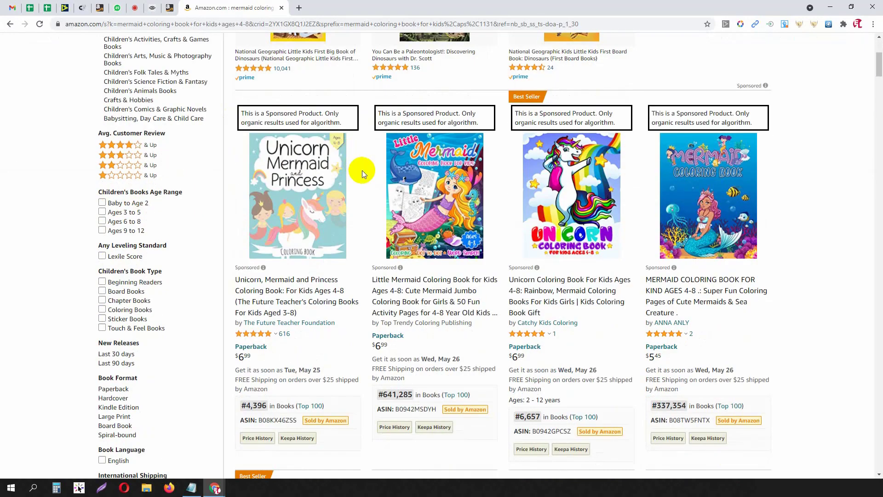
scroll(363, 171, down, 1)
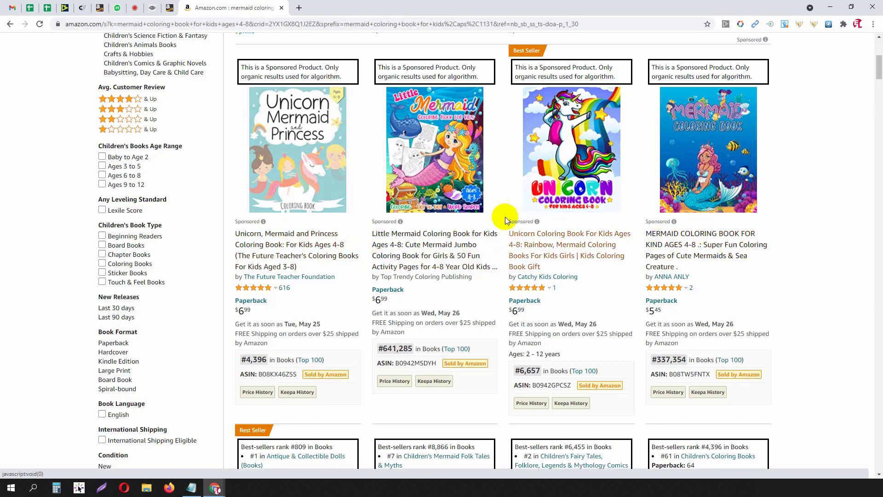
scroll(504, 216, down, 7)
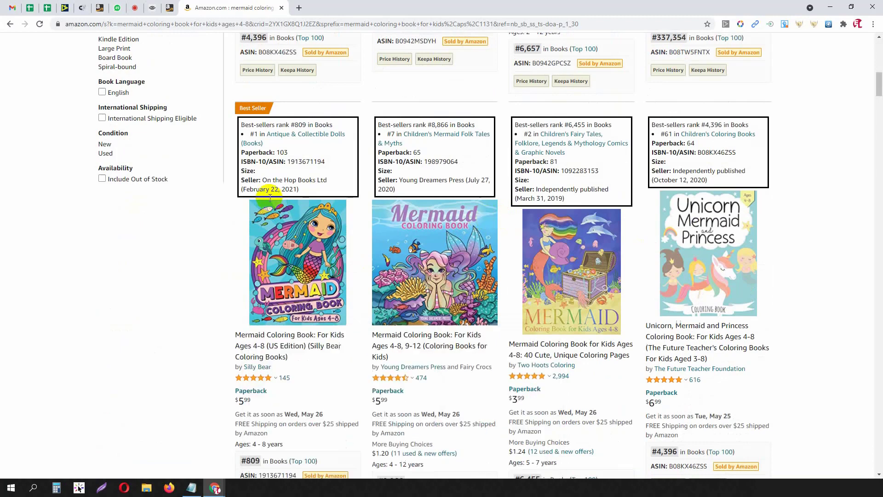
drag(264, 189, 294, 189)
mouse_move(285, 258)
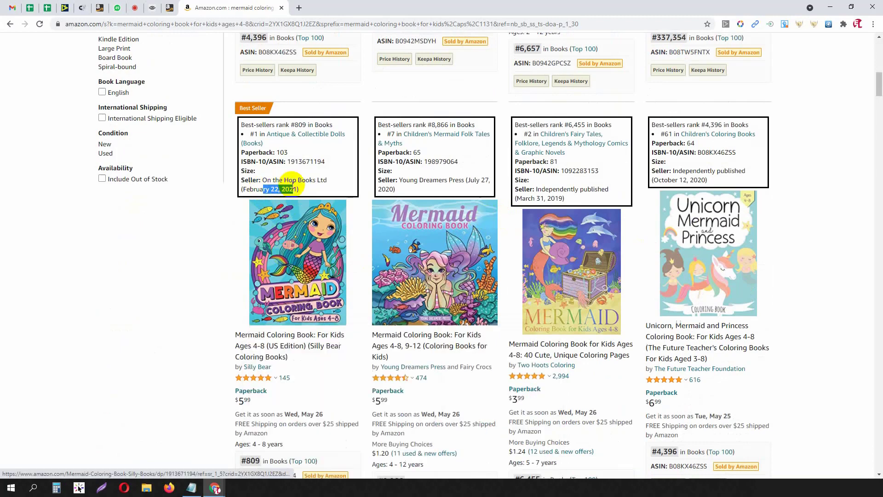
click(103, 364)
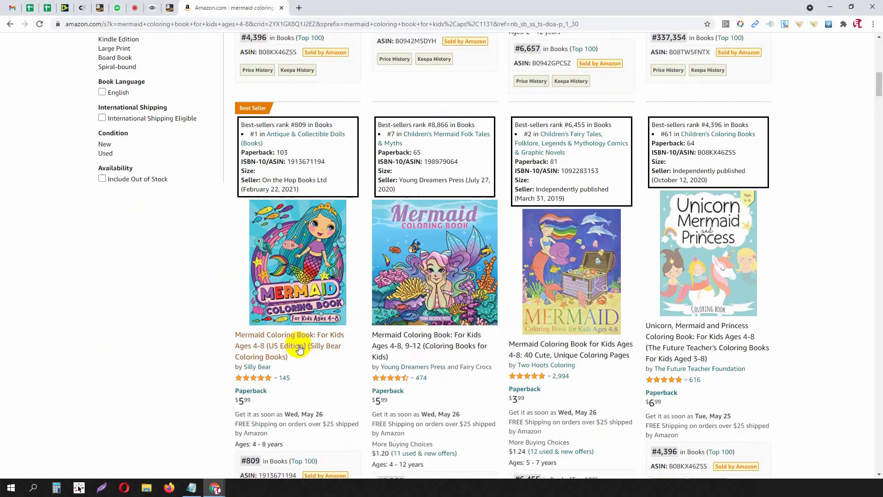
mouse_move(314, 286)
scroll(315, 285, down, 1)
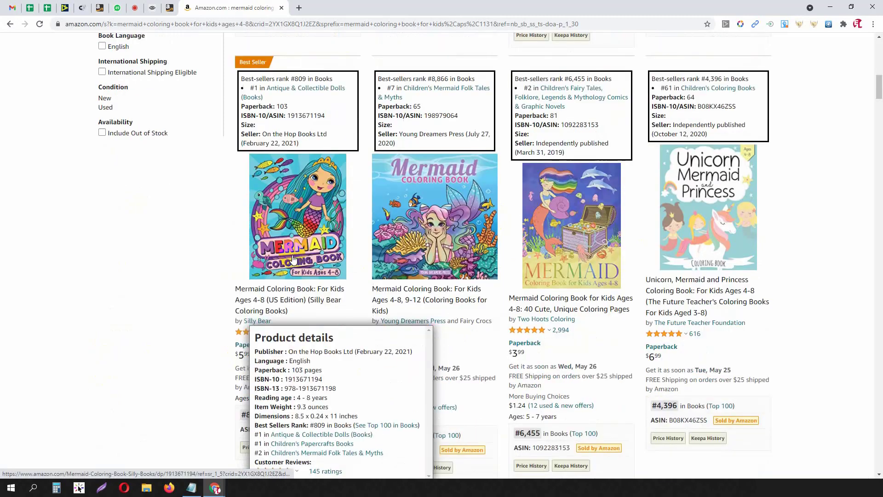
drag(253, 143, 294, 144)
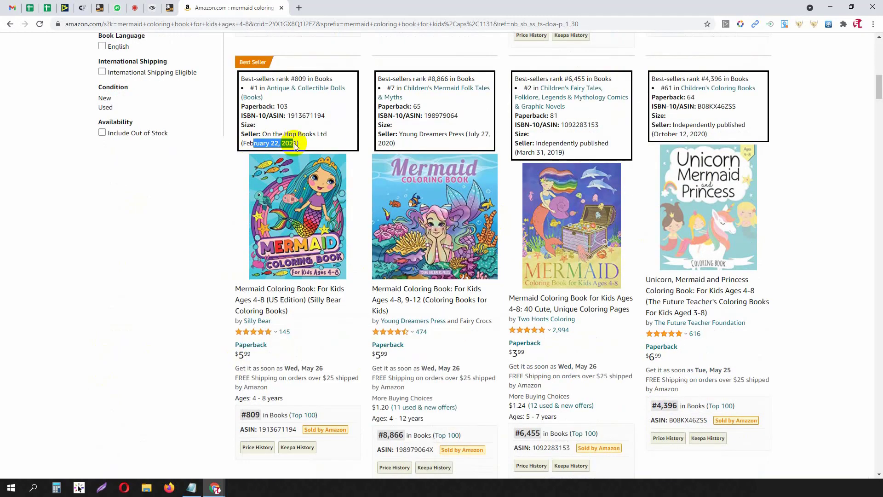
click(247, 415)
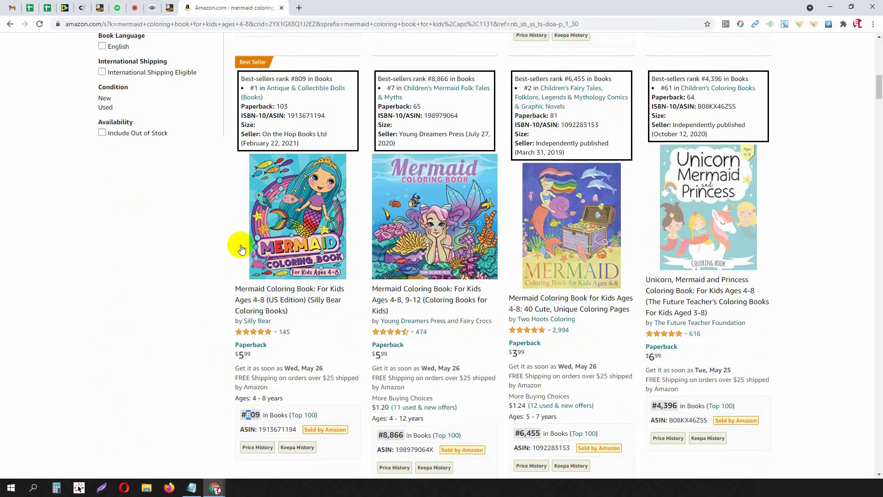
Browse the competing books in the "mermaid coloring book for kids ages 4-8" results, checking their best-seller ranks and publication dates.
scroll(123, 270, down, 1)
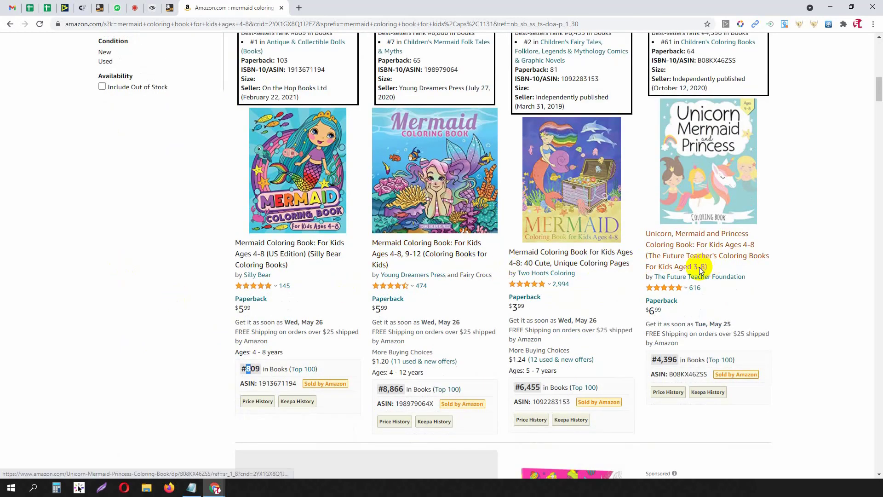
scroll(530, 288, down, 7)
scroll(530, 290, down, 12)
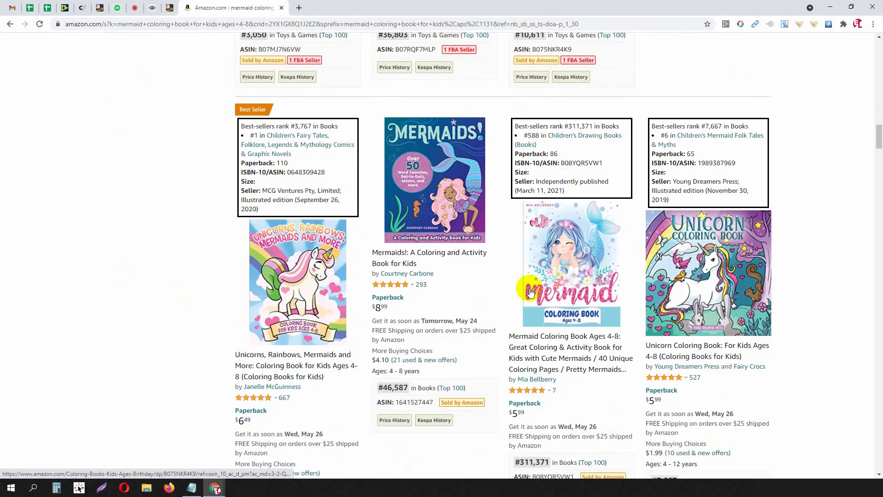
mouse_move(530, 291)
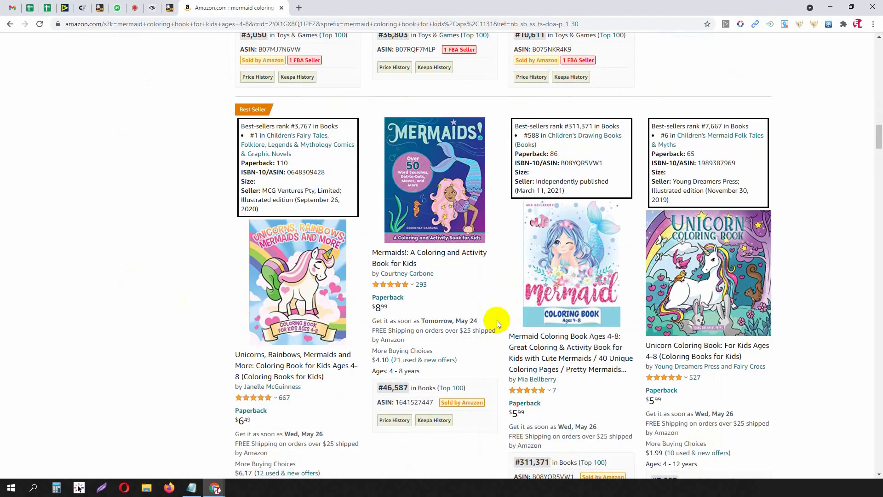
scroll(497, 321, down, 6)
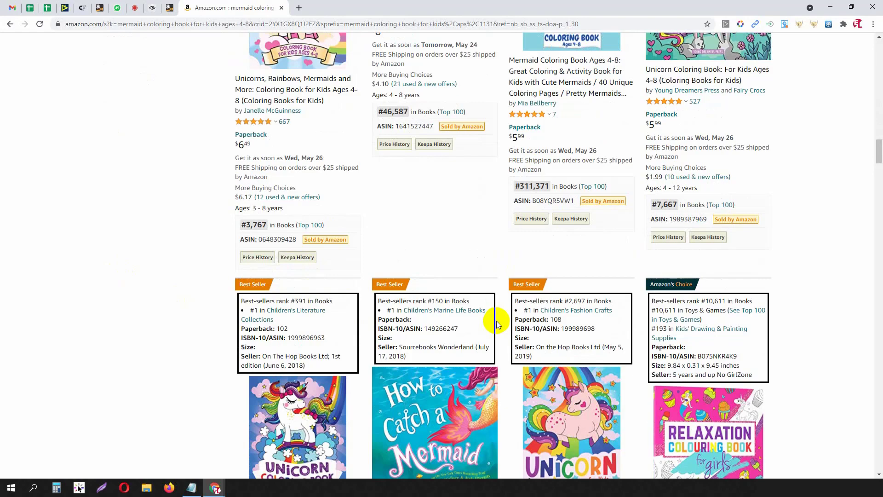
scroll(496, 321, down, 6)
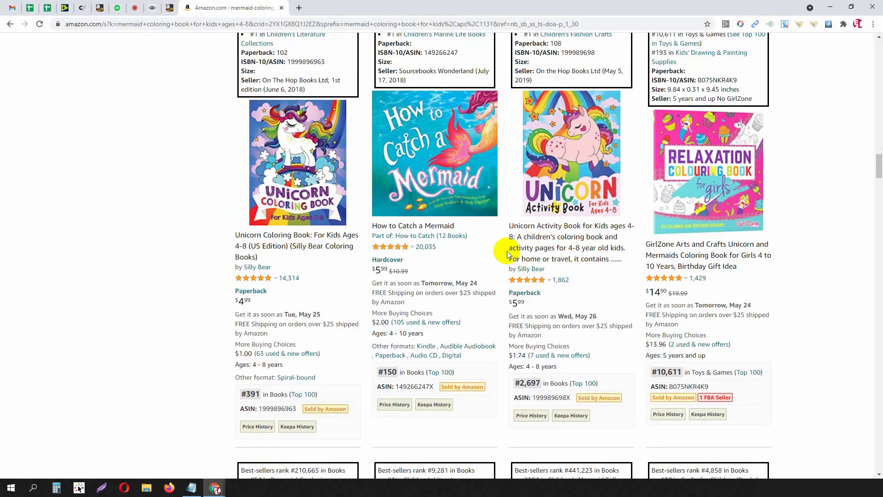
scroll(507, 254, down, 6)
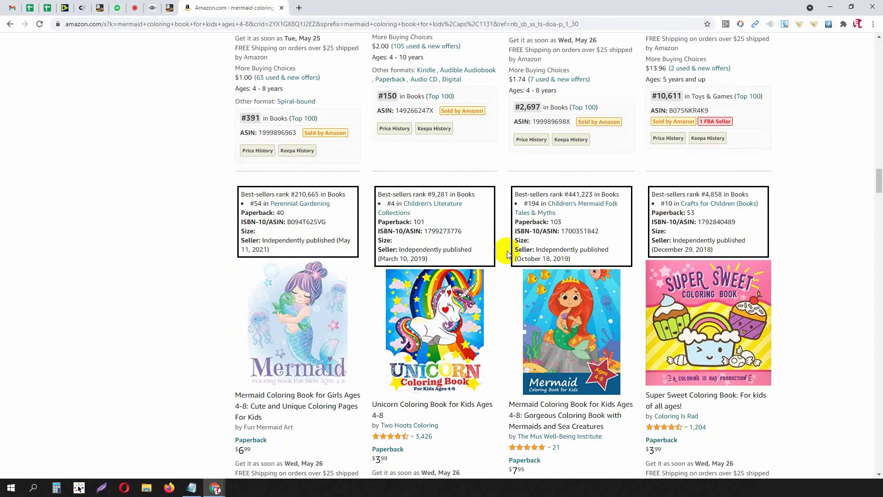
scroll(508, 255, down, 1)
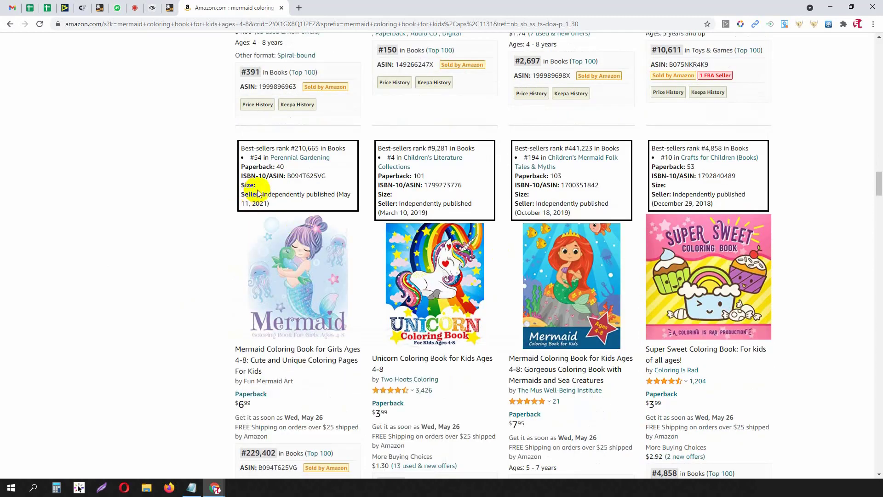
Examine the publication date, best-seller rank and page count of the Fun Mermaid Art book "Mermaid Coloring Book for Girls Ages 4-8".
scroll(292, 193, down, 1)
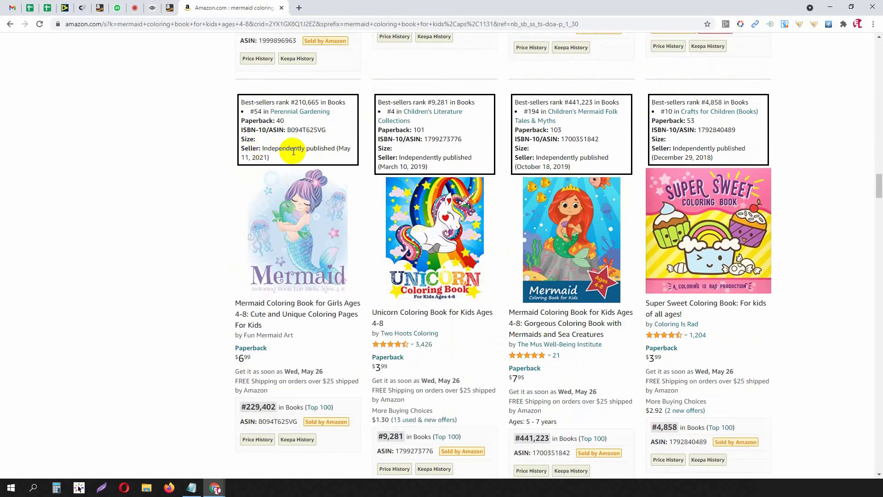
drag(245, 157, 267, 160)
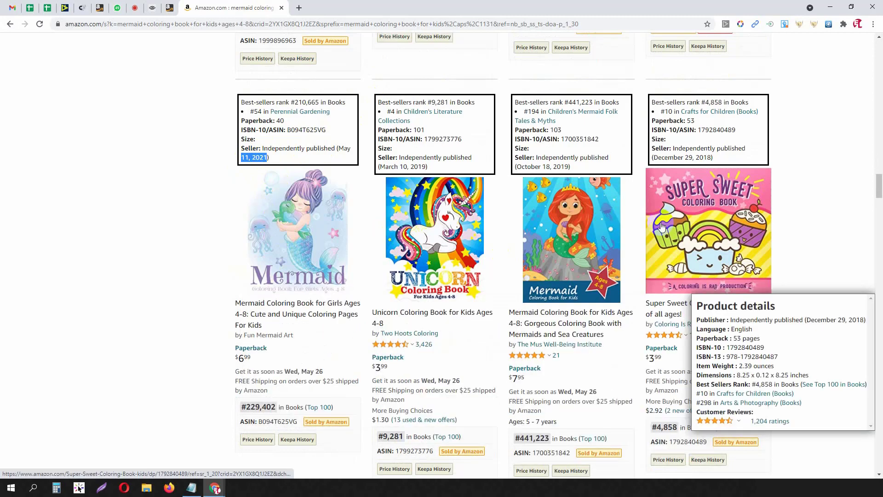
mouse_move(312, 184)
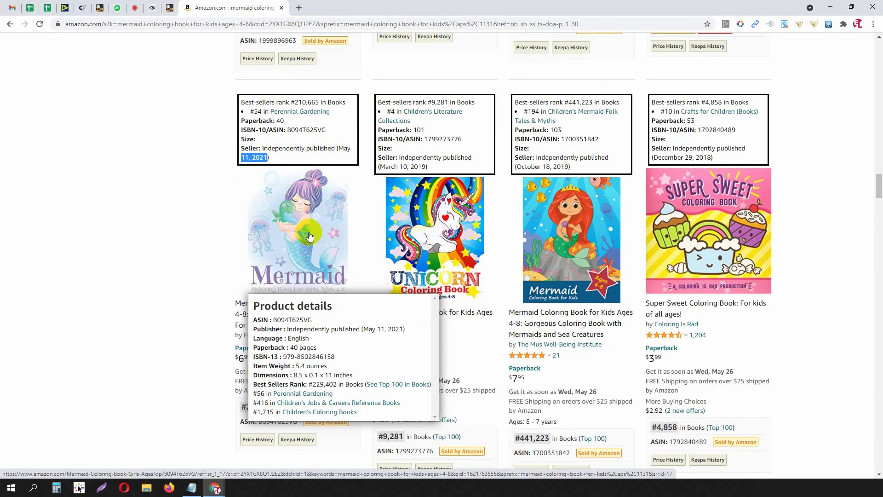
drag(246, 407, 275, 407)
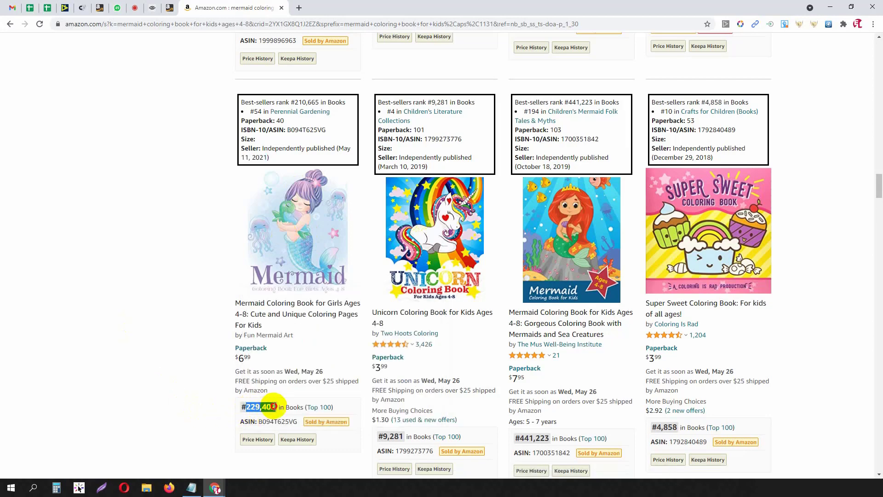
mouse_move(308, 223)
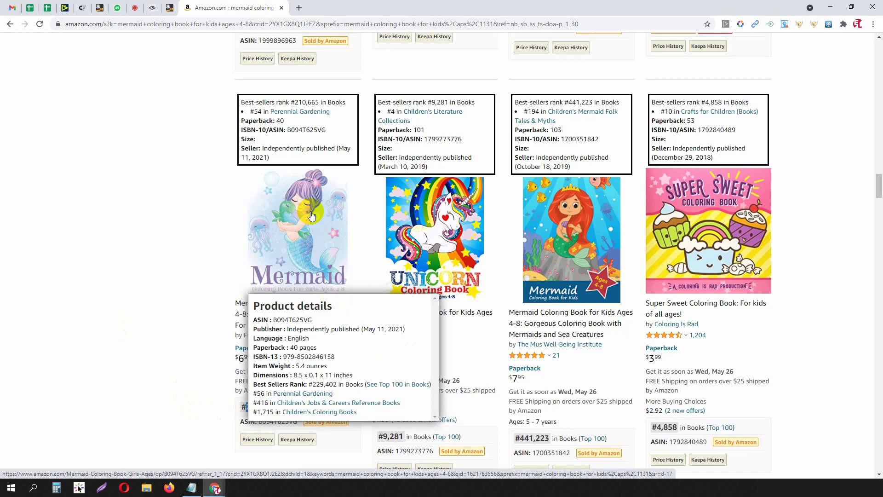
drag(290, 347, 321, 353)
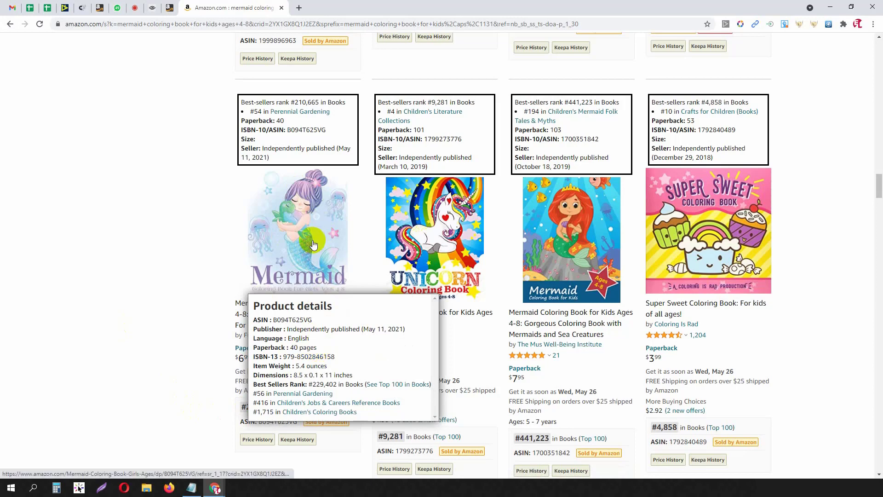
scroll(201, 201, down, 1)
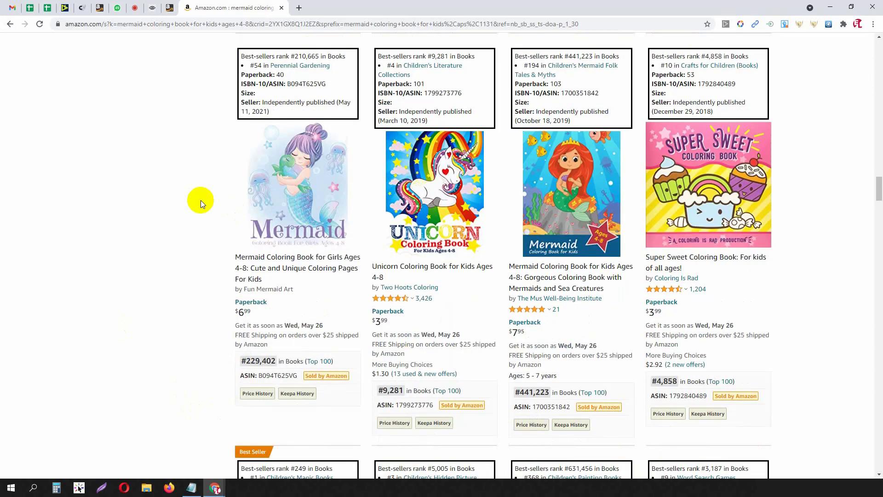
mouse_move(292, 226)
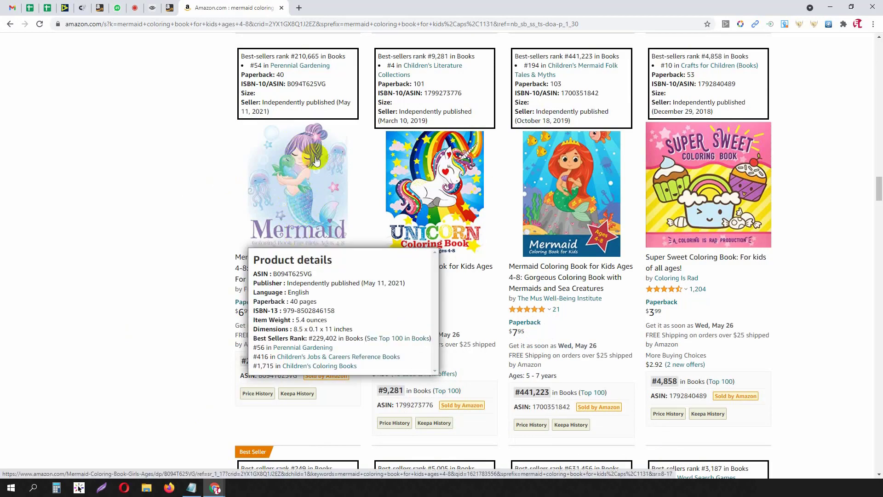
scroll(303, 198, up, 1)
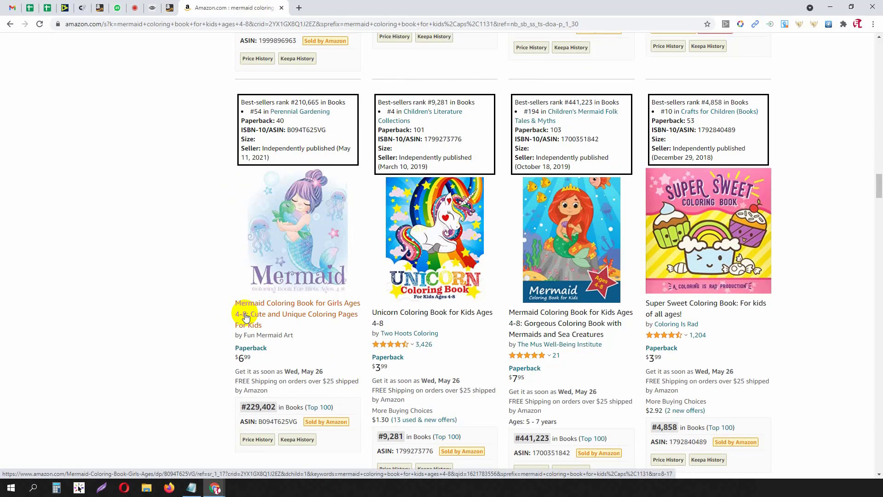
mouse_move(274, 259)
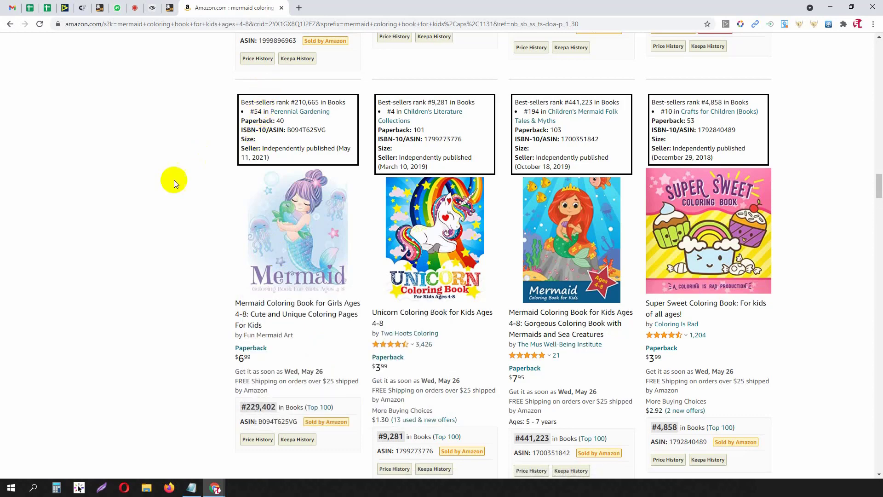
scroll(173, 182, down, 1)
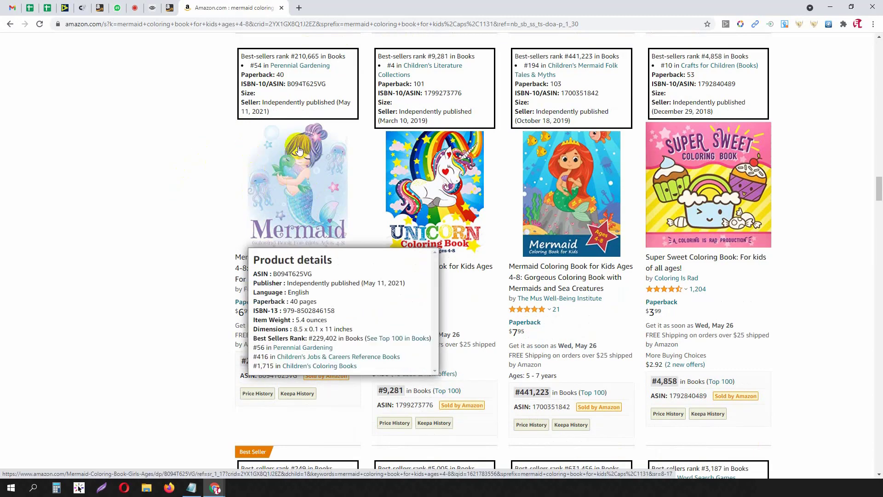
Open the product page of "Mermaid Coloring Book for Girls Ages 4-8" in a new tab and review its description and interior sample.
middle_click(289, 170)
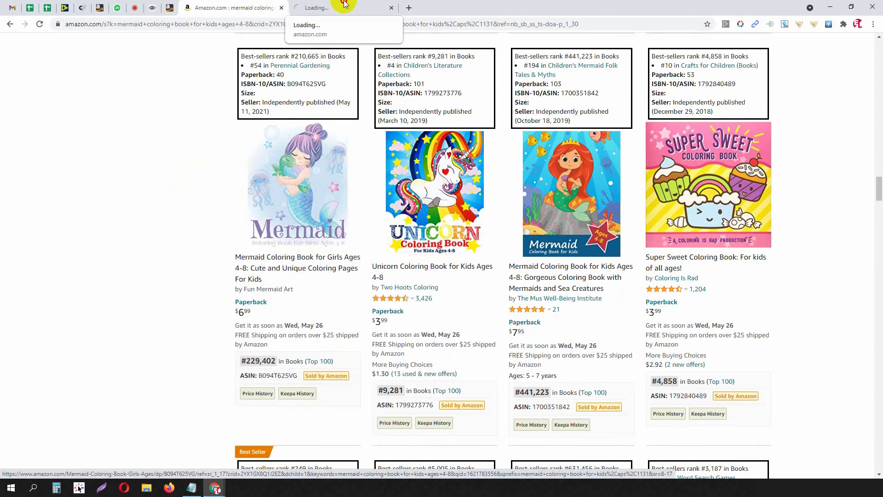
click(344, 4)
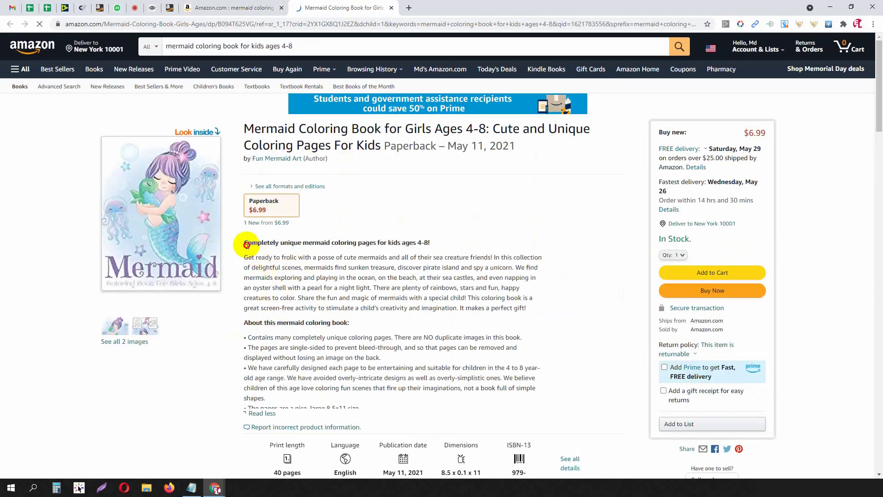
drag(247, 245, 307, 377)
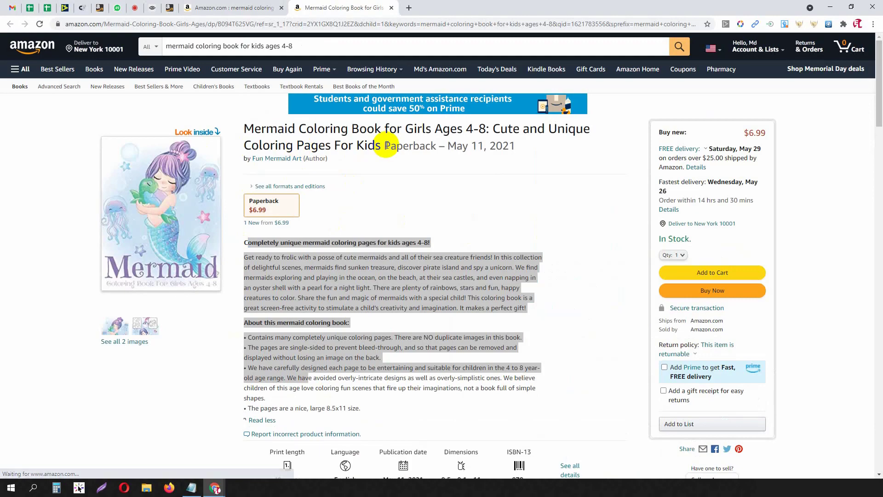
click(339, 260)
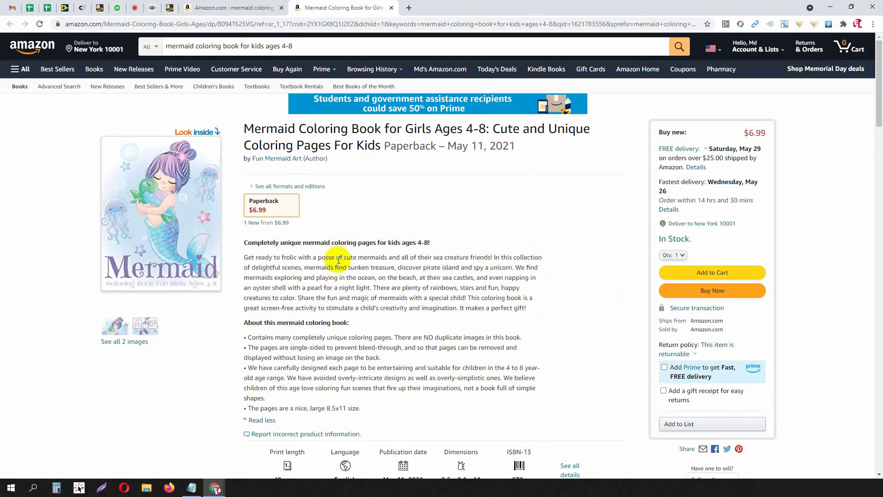
scroll(339, 261, down, 20)
scroll(337, 261, up, 17)
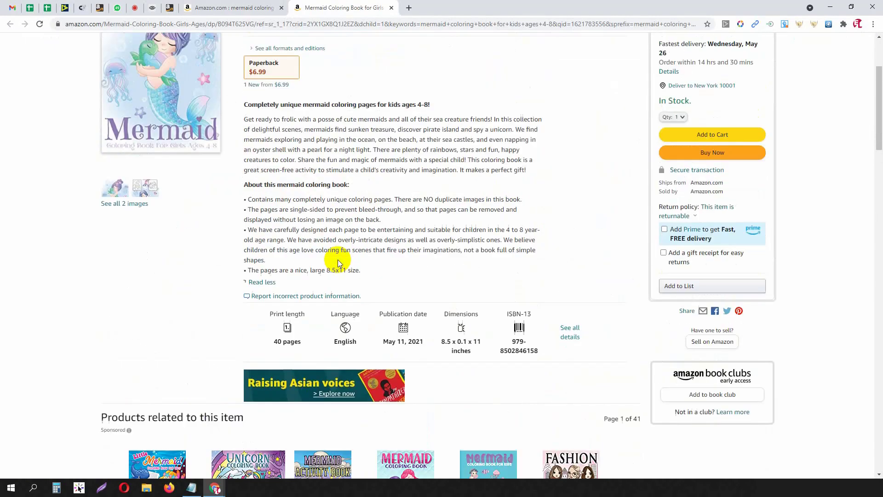
scroll(338, 260, up, 3)
click(198, 184)
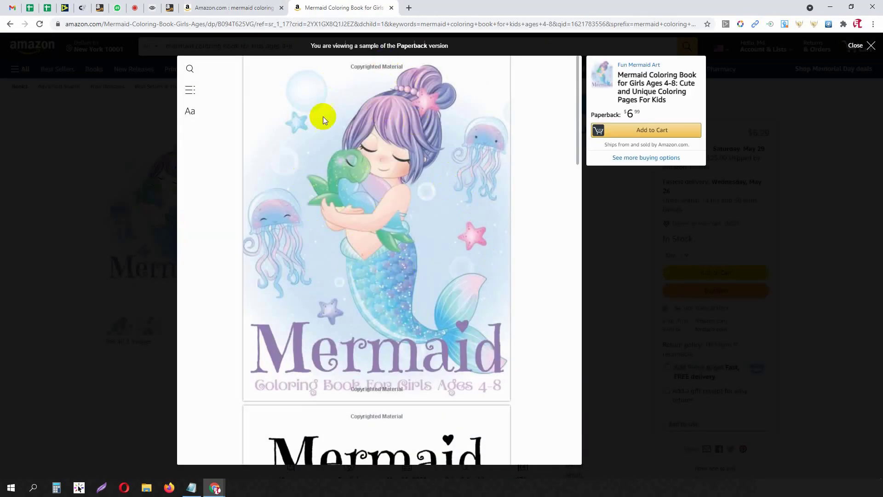
click(860, 48)
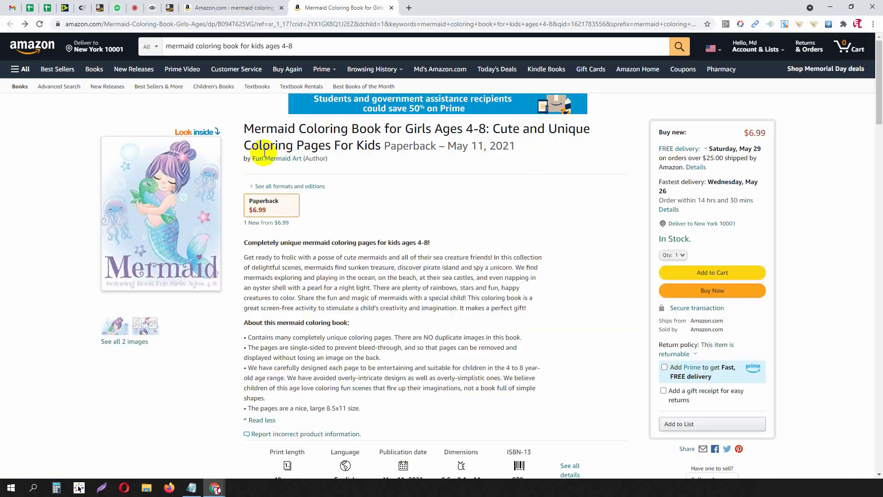
Open the list of all books by Fun Mermaid Art and look through the cover variants of the mermaid coloring book.
click(294, 159)
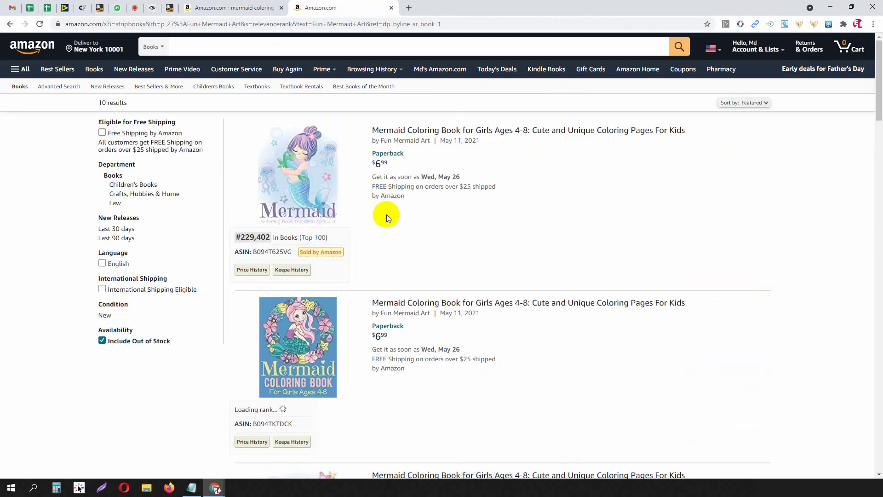
scroll(386, 214, down, 5)
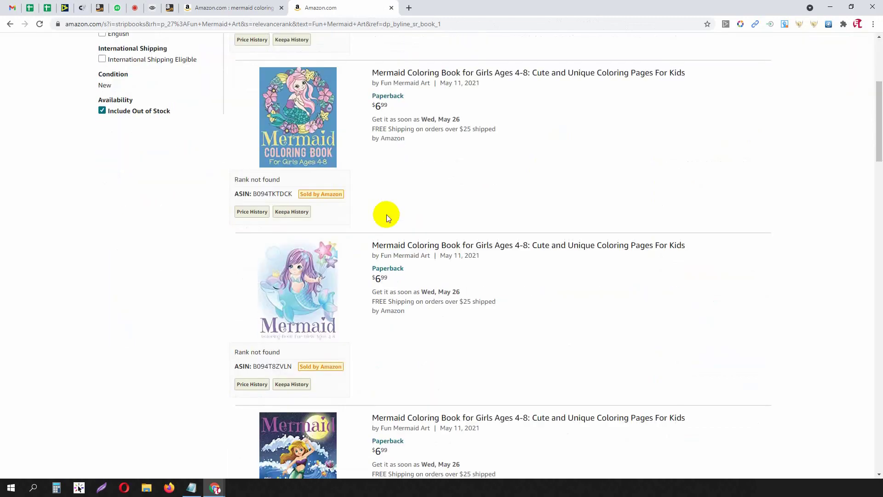
scroll(386, 214, down, 10)
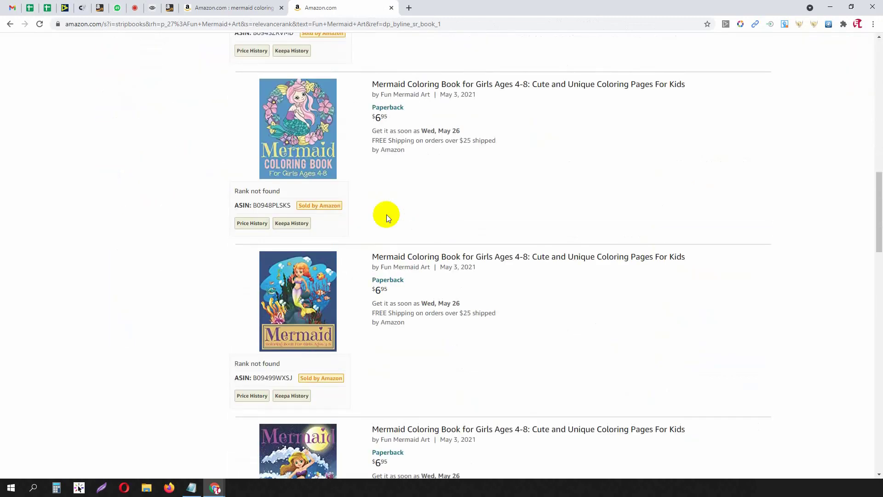
scroll(386, 215, down, 5)
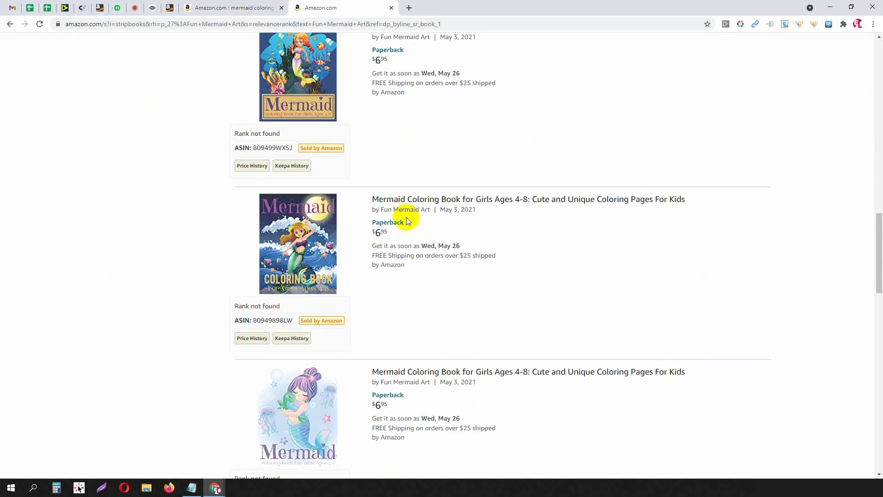
scroll(409, 232, down, 6)
scroll(412, 250, down, 7)
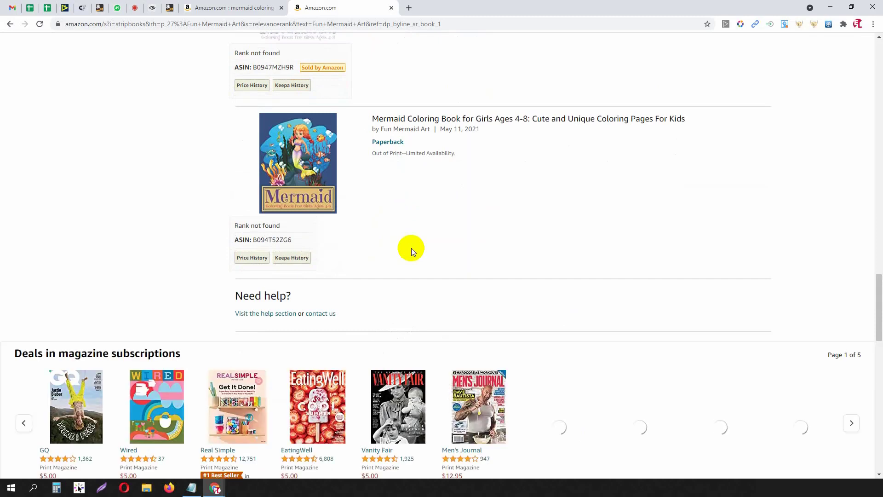
scroll(412, 247, up, 20)
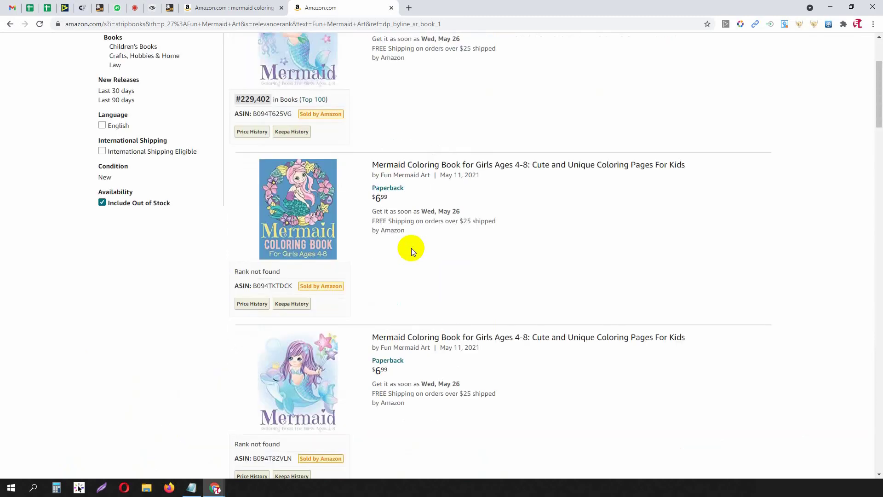
Compare the best-seller ranks and publication dates of the Fun Mermaid Art listings, and close their page to return to the search results.
drag(240, 237, 260, 237)
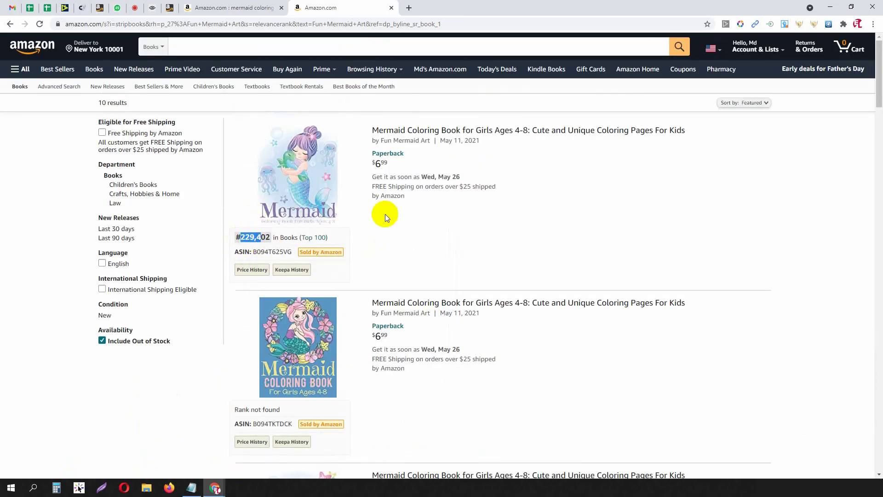
scroll(420, 290, down, 7)
drag(440, 164, 479, 164)
drag(439, 336, 476, 336)
scroll(476, 336, down, 6)
double_click(442, 239)
scroll(393, 200, up, 5)
scroll(340, 273, up, 8)
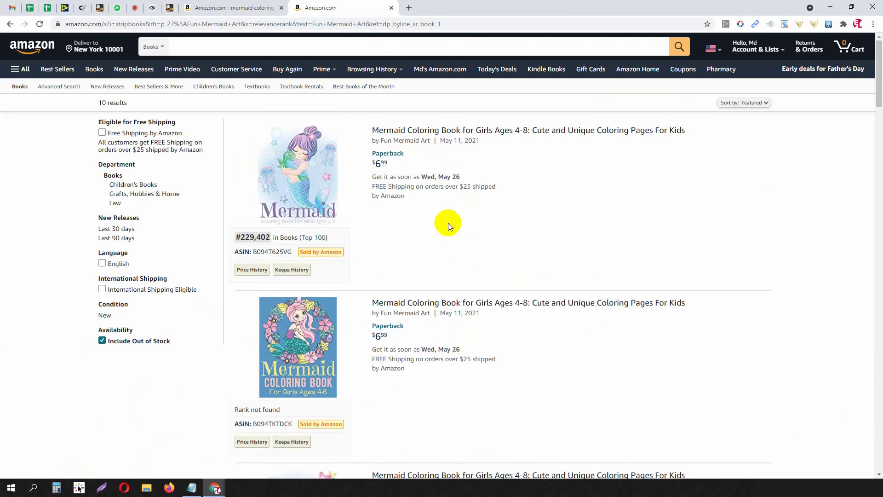
drag(239, 237, 272, 237)
mouse_move(321, 148)
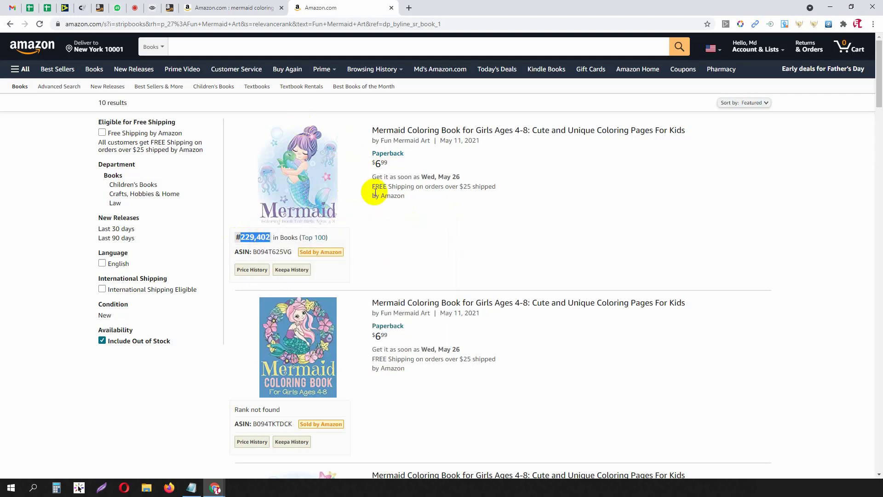
scroll(376, 192, down, 6)
middle_click(369, 3)
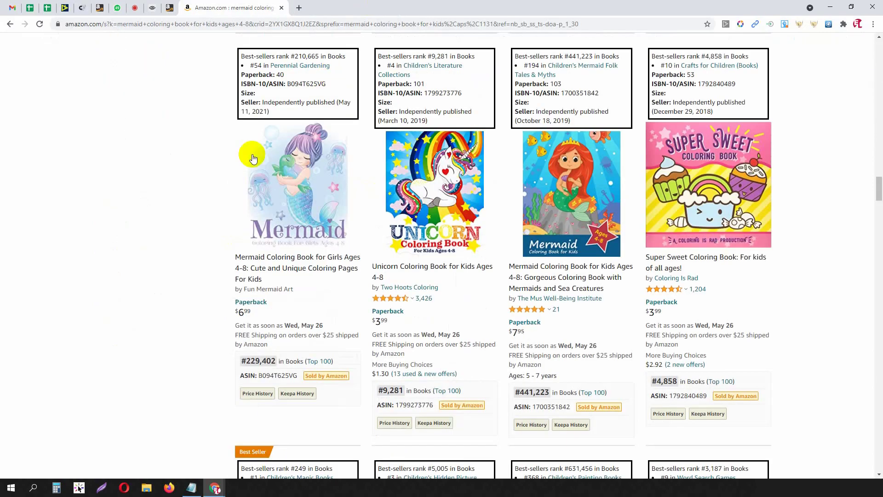
Scan the remaining Fun Mermaid Art listings down to the out-of-print edition and close their page.
scroll(231, 176, down, 4)
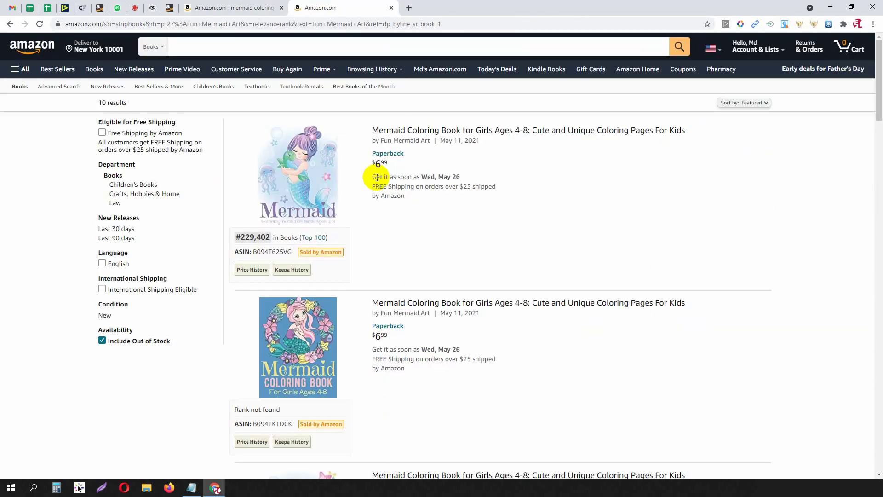
scroll(391, 192, down, 15)
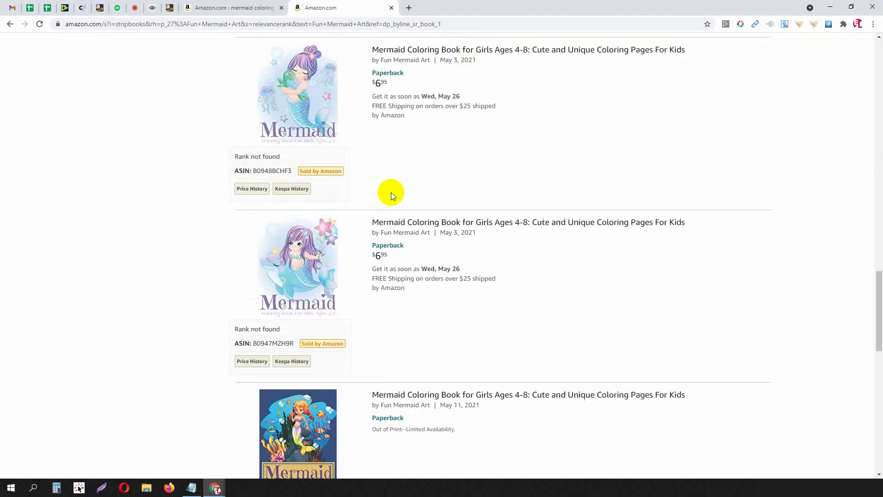
scroll(391, 196, down, 10)
middle_click(325, 6)
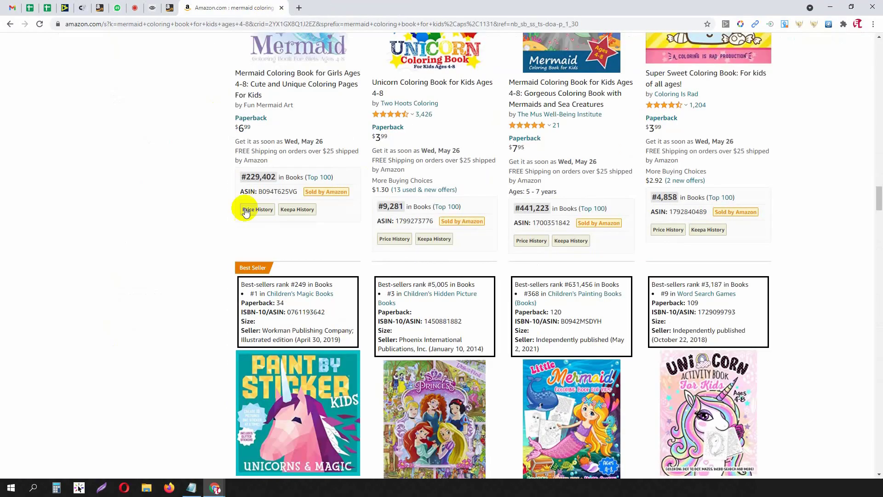
Shorten the search keyword to "mermaid coloring book for kids ages" and review the suggested age ranges.
scroll(245, 211, up, 20)
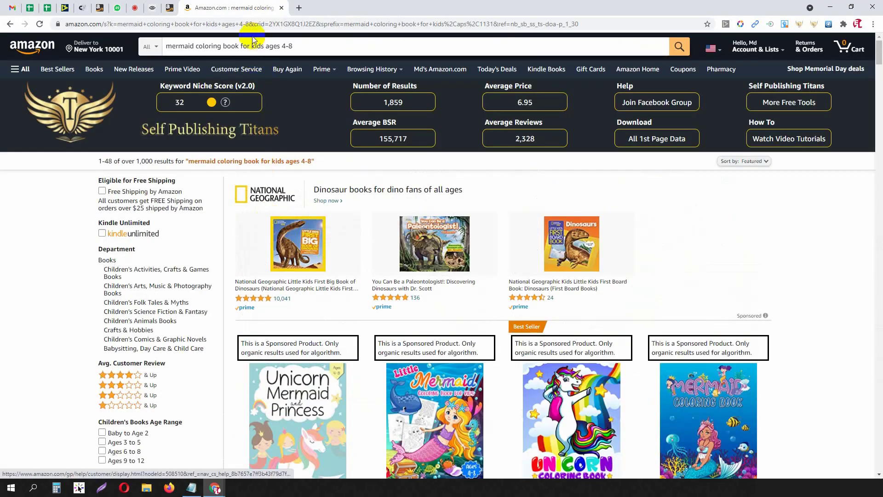
drag(252, 46, 334, 48)
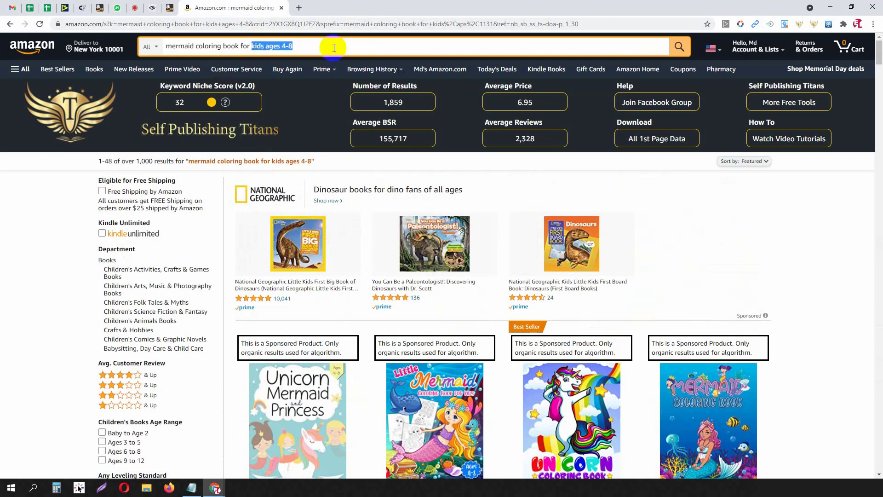
click(334, 48)
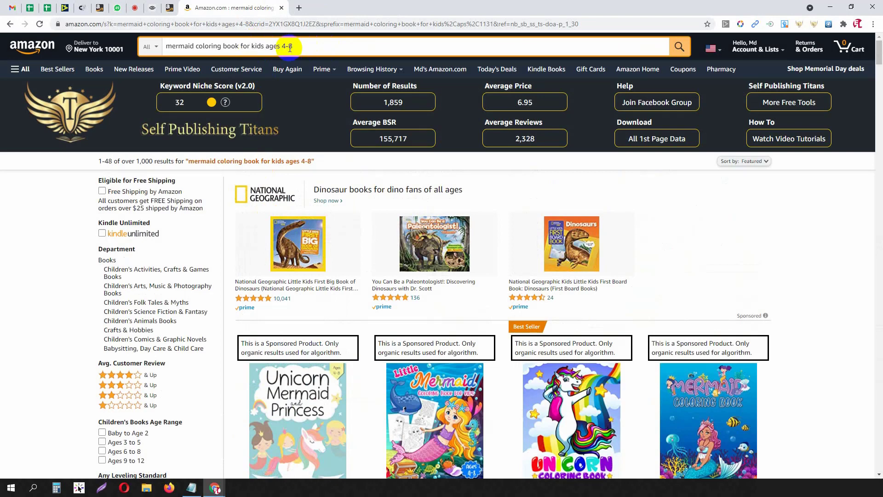
key(BackSpace)
key(BackSpace)
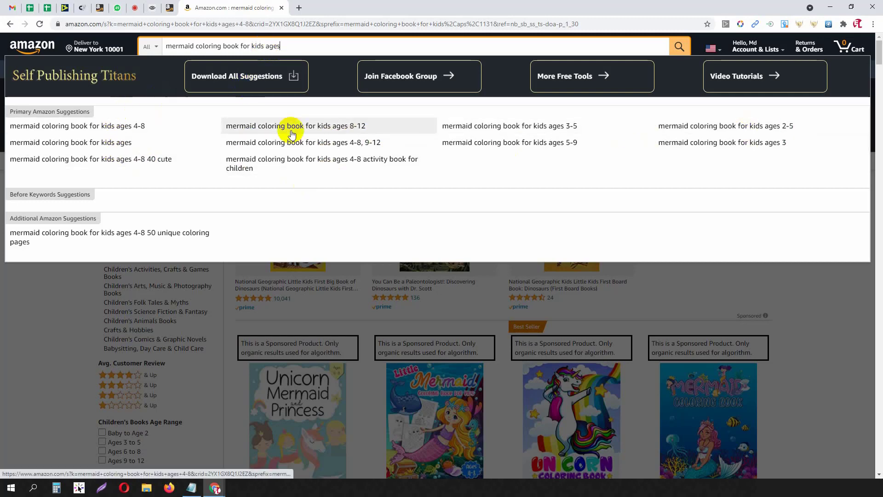
Check the keyword suggestions for "mermaid coloring book for kids boy" and shorten the keyword back to "mermaid coloring book for kids".
double_click(266, 46)
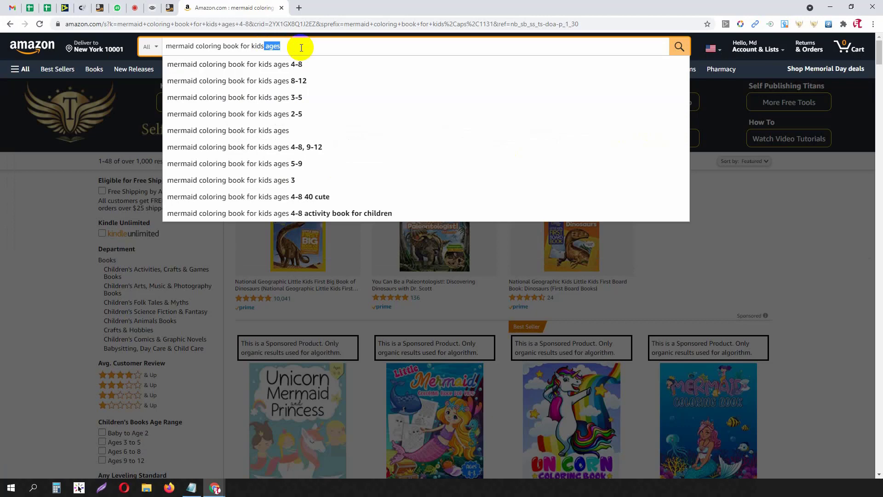
key(BackSpace)
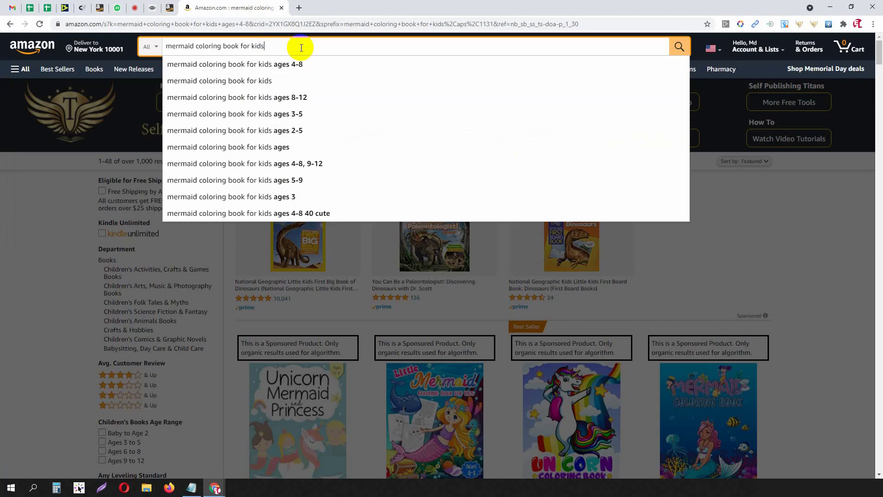
text(y)
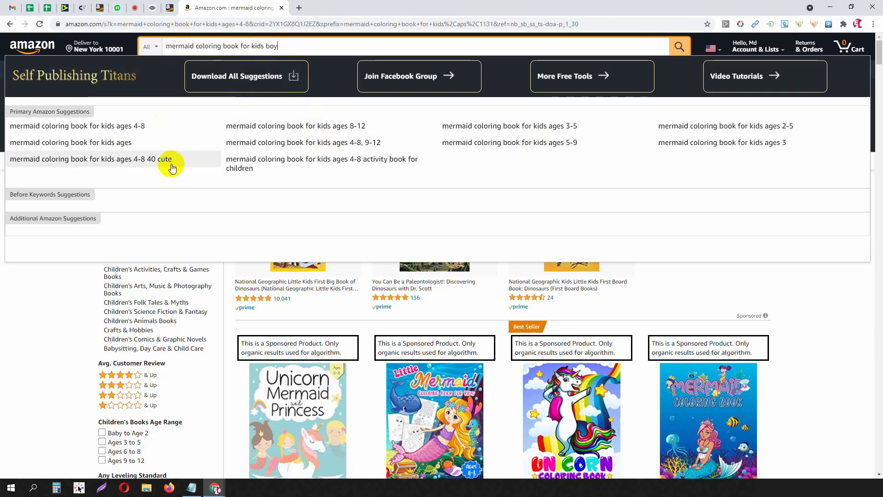
double_click(271, 46)
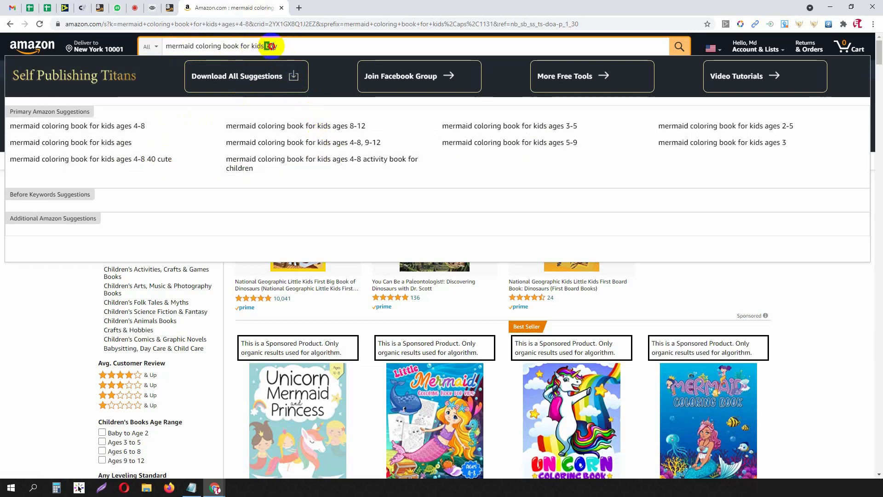
key(BackSpace)
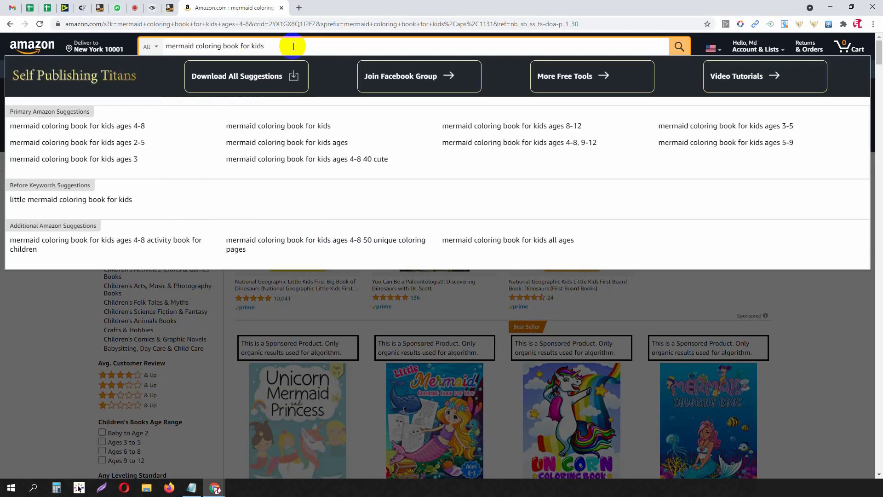
Change the keyword to "mermaid coloring book for boys" and review its suggestions.
double_click(256, 46)
key(BackSpace)
text(bo)
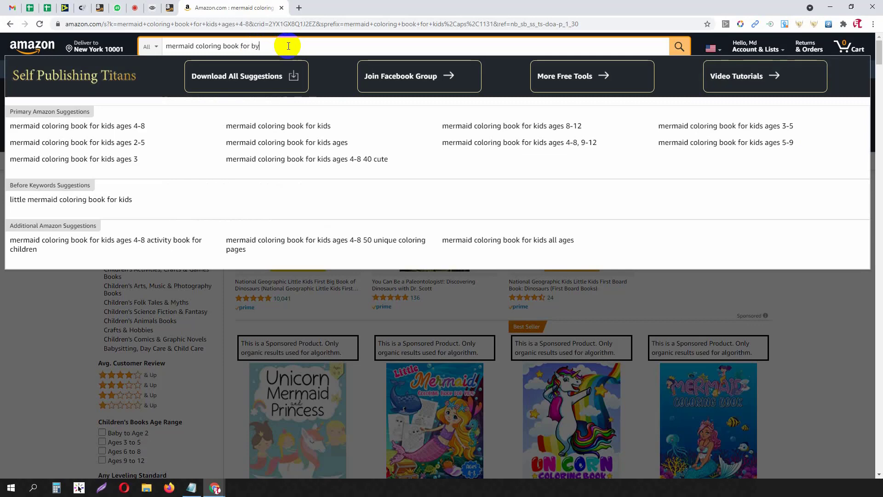
text(ys)
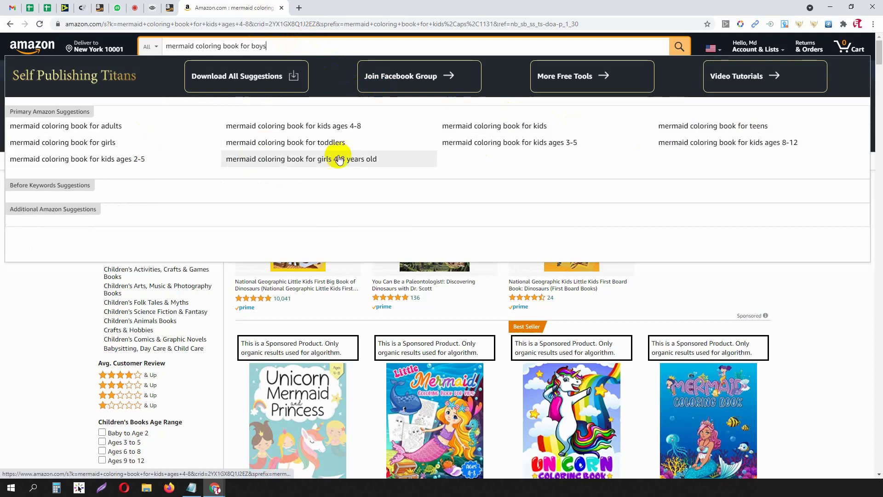
double_click(262, 46)
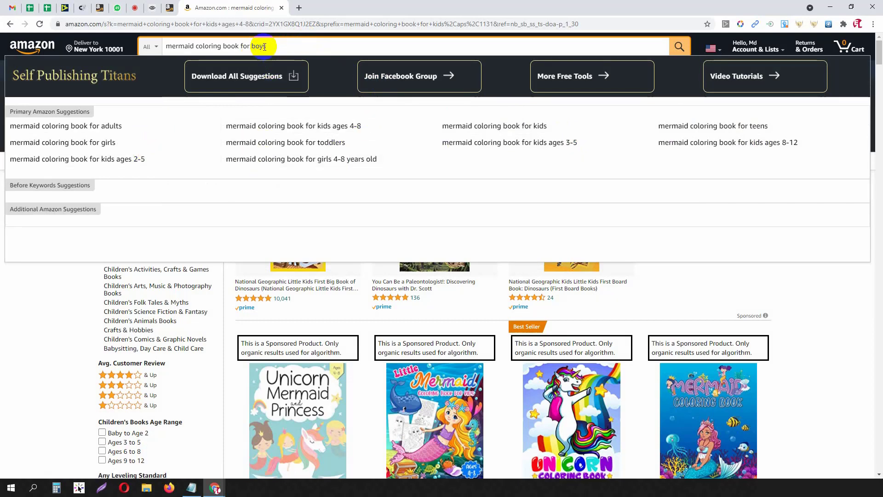
click(265, 46)
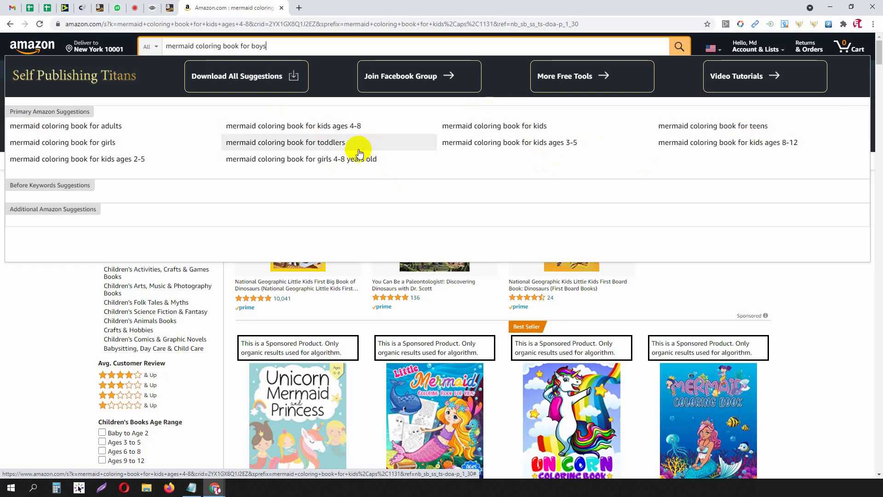
Search for the suggested "mermaid coloring book for kids ages 8-12" and open the sponsored "Little Mermaid Coloring Book for Kids Ages 4-8" in a new tab.
click(708, 143)
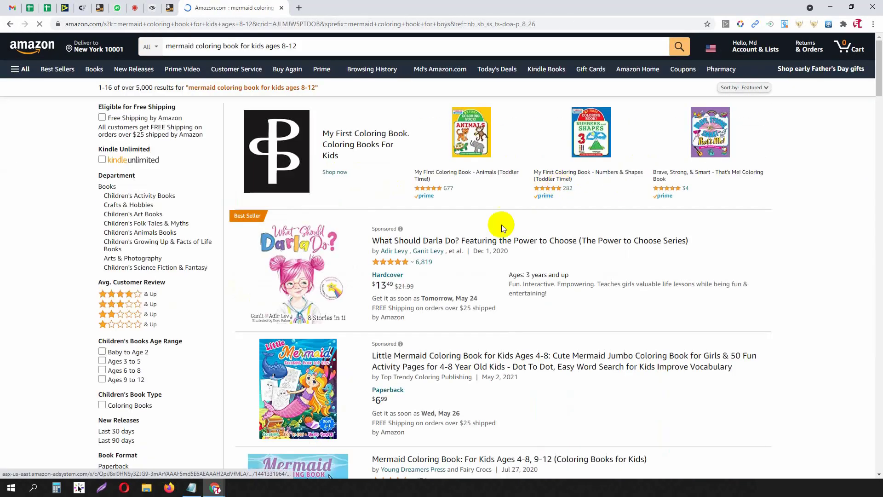
scroll(503, 228, down, 5)
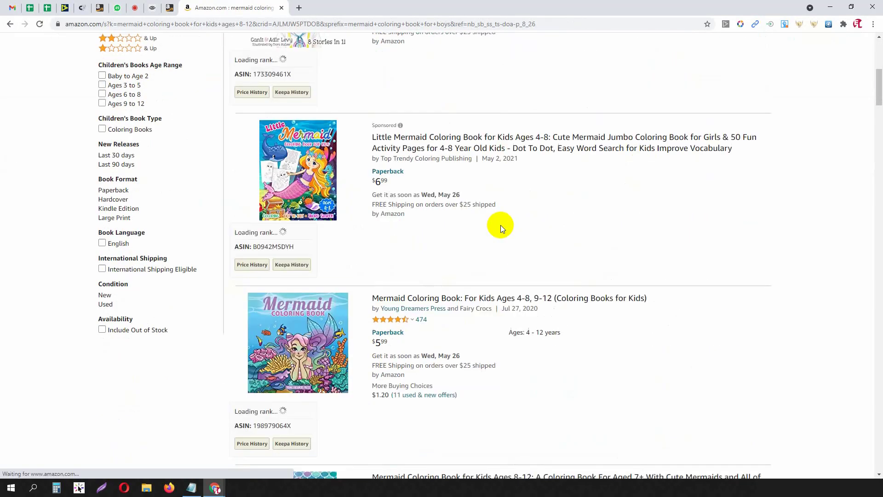
middle_click(312, 179)
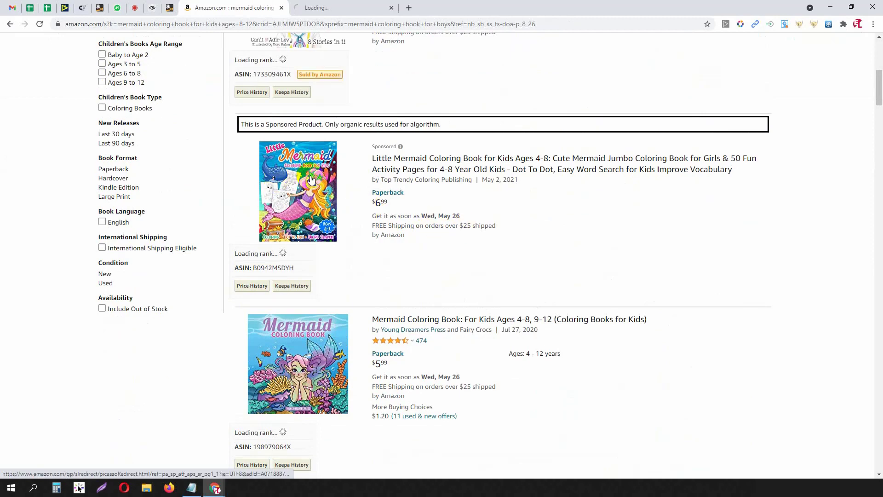
scroll(311, 179, down, 6)
scroll(318, 138, down, 5)
click(335, 7)
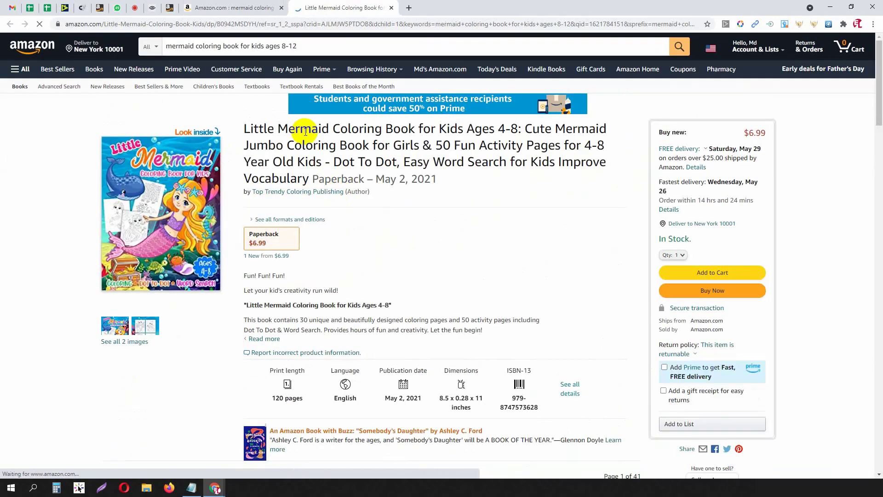
Open the interior sample of the Little Mermaid coloring book and examine its cover, ownership page and title page.
click(187, 156)
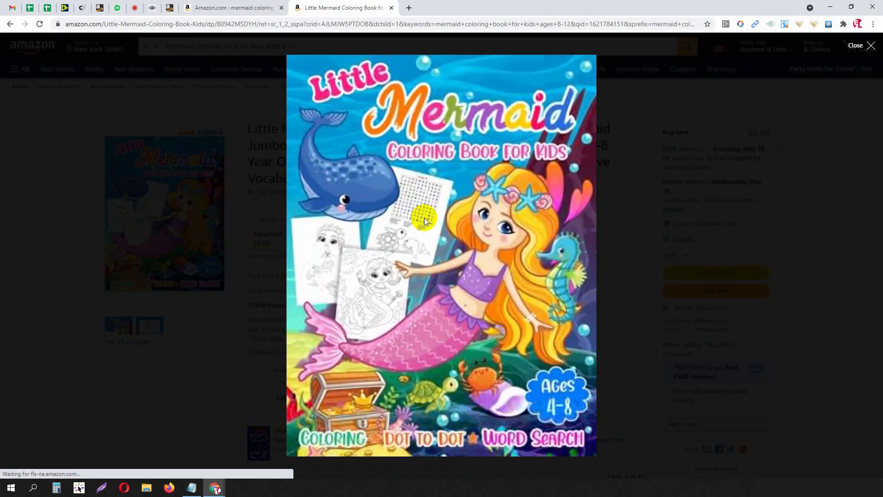
click(430, 219)
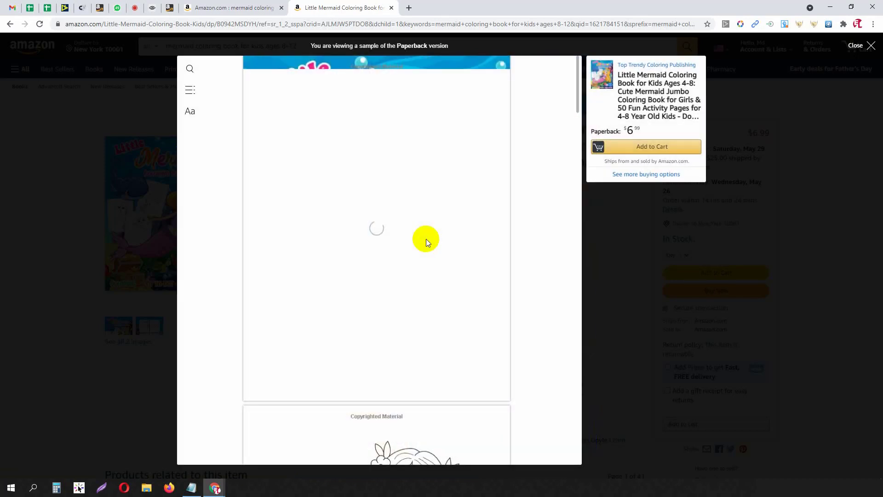
scroll(398, 233, down, 5)
scroll(398, 233, up, 1)
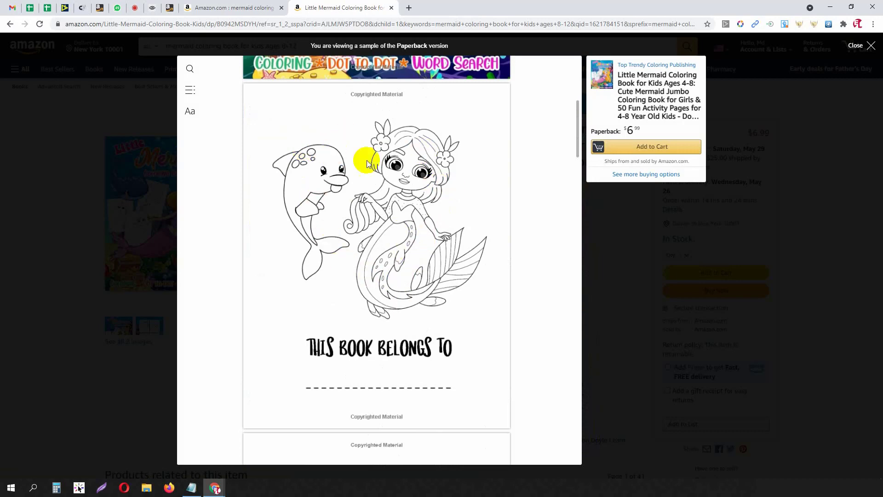
scroll(401, 248, down, 4)
scroll(407, 271, down, 10)
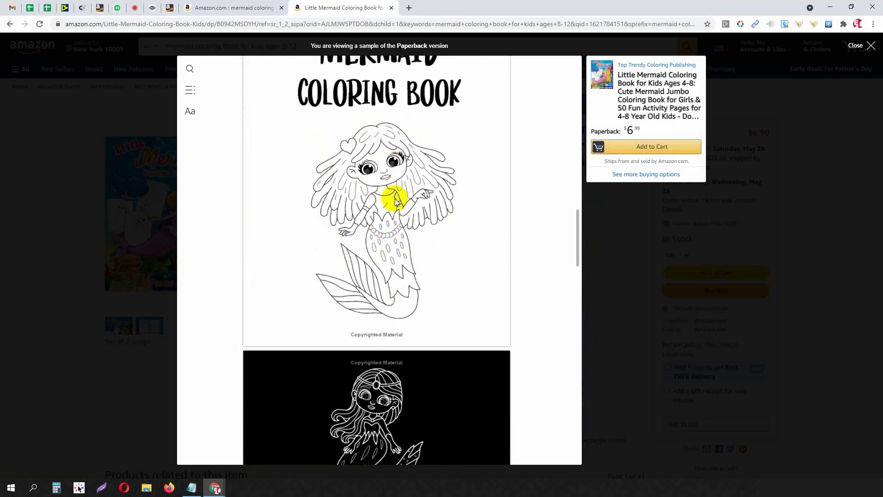
Examine the sample's mermaid coloring page, coloring test pages and back cover, and close the sample.
scroll(394, 199, down, 10)
scroll(395, 202, down, 1)
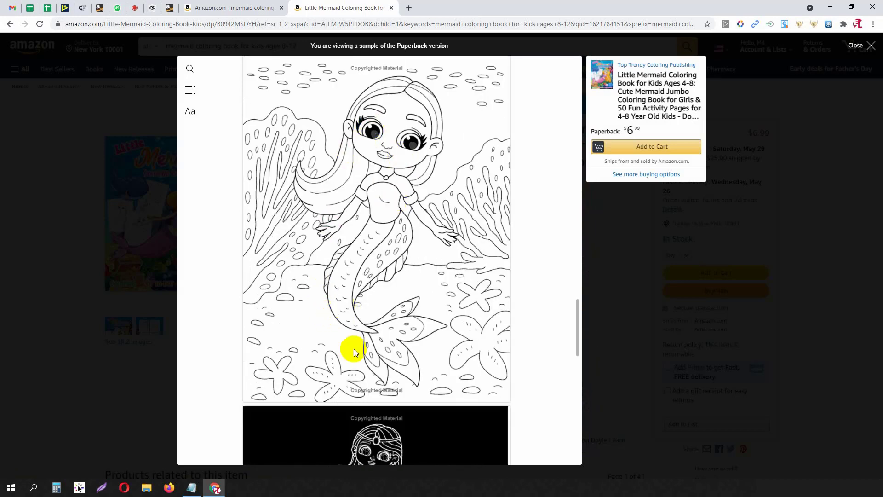
scroll(401, 167, up, 1)
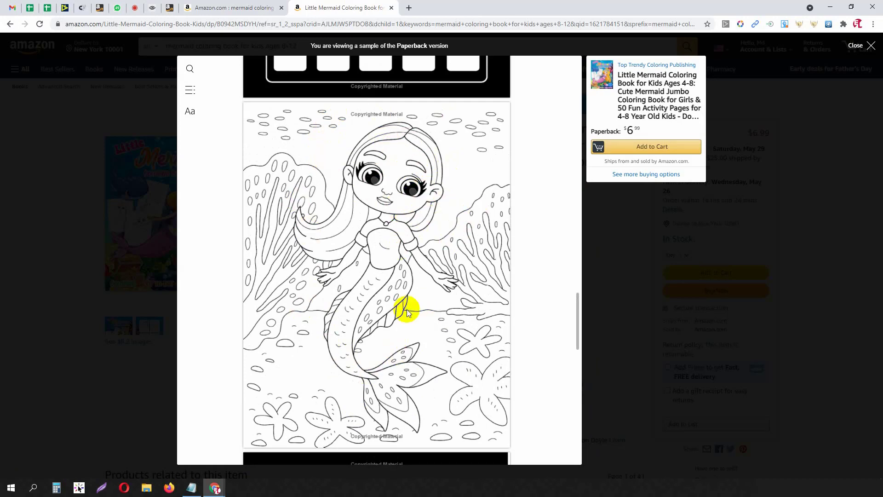
scroll(400, 207, down, 10)
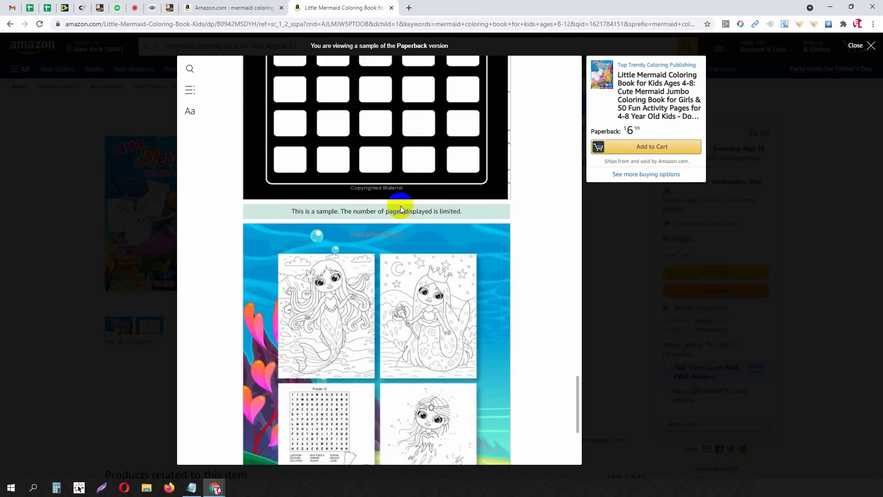
scroll(401, 208, down, 3)
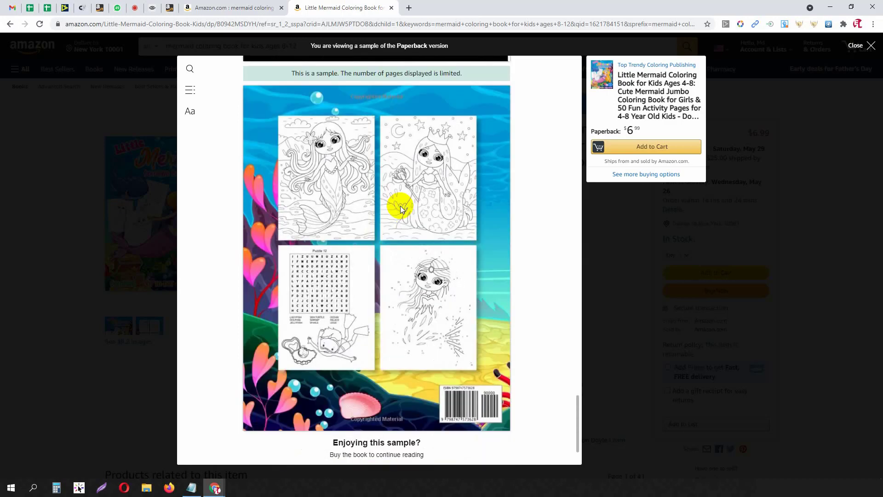
scroll(400, 207, up, 5)
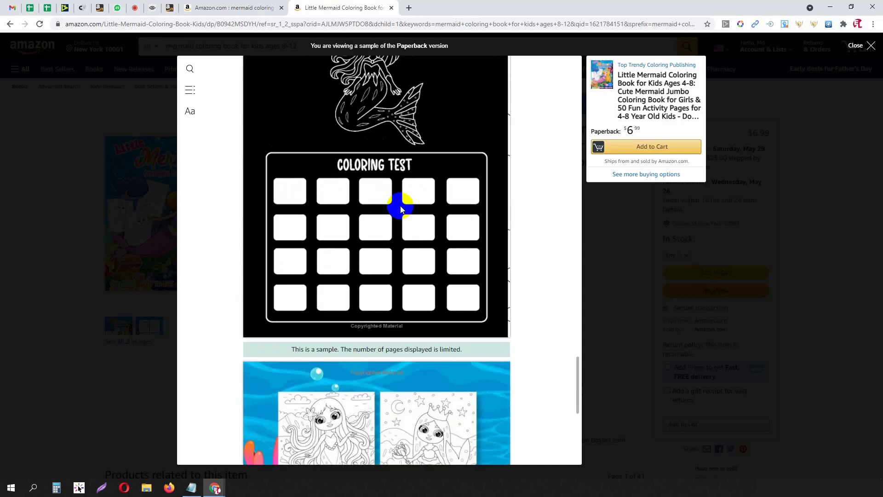
scroll(400, 207, up, 6)
scroll(400, 206, up, 5)
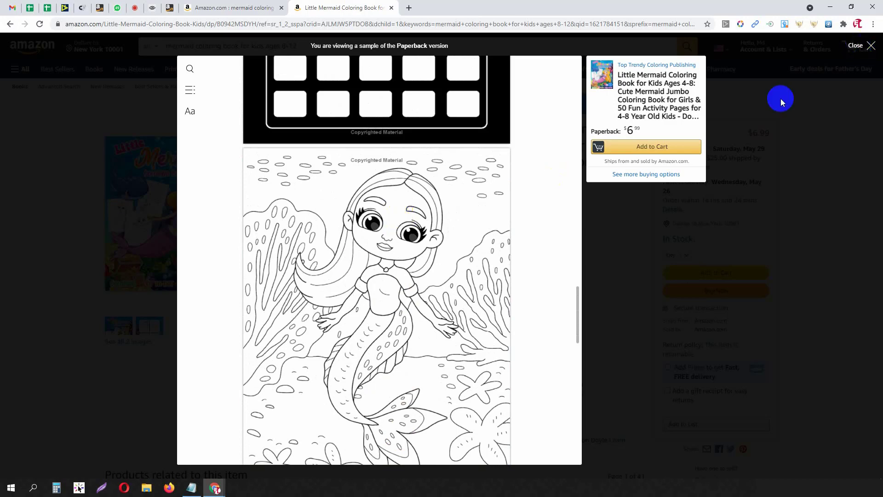
click(867, 45)
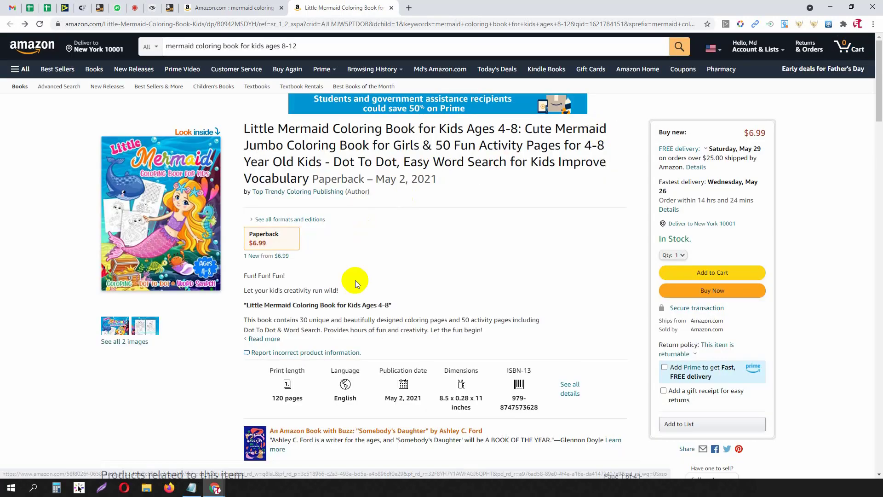
Look over the related and also-viewed books on the product page, and switch to the coloring book niches list in Notepad.
scroll(355, 280, down, 7)
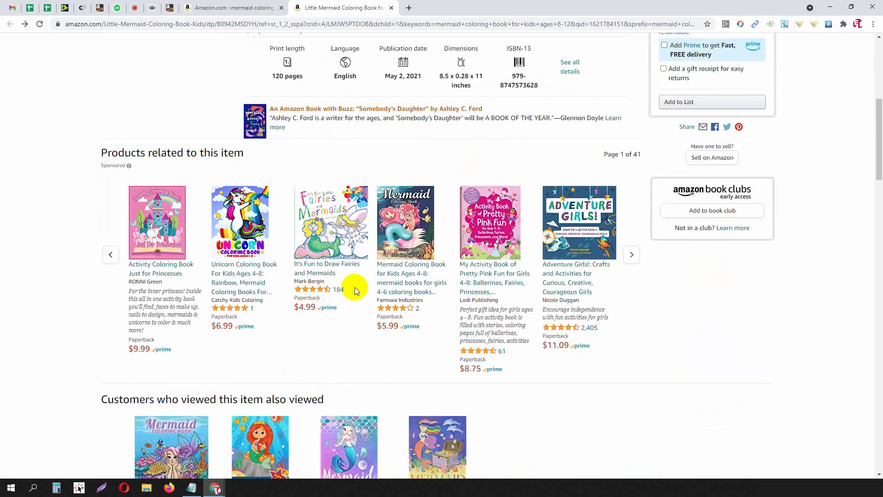
scroll(354, 287, down, 6)
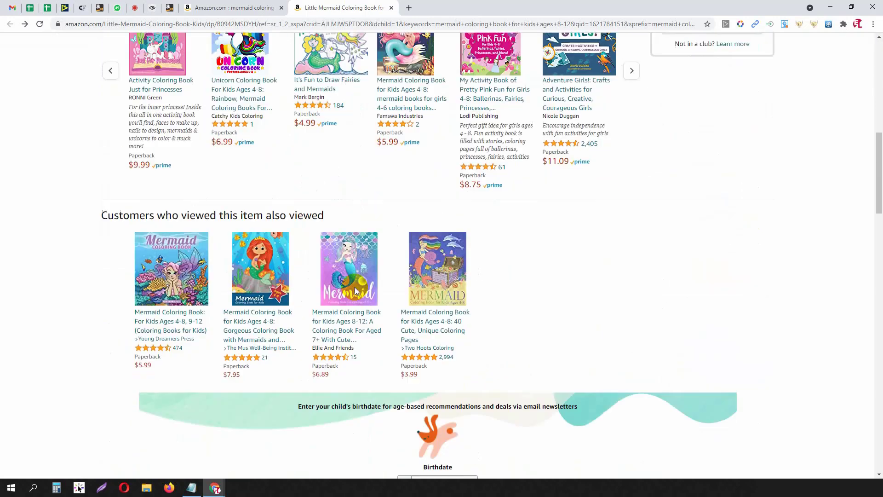
click(191, 488)
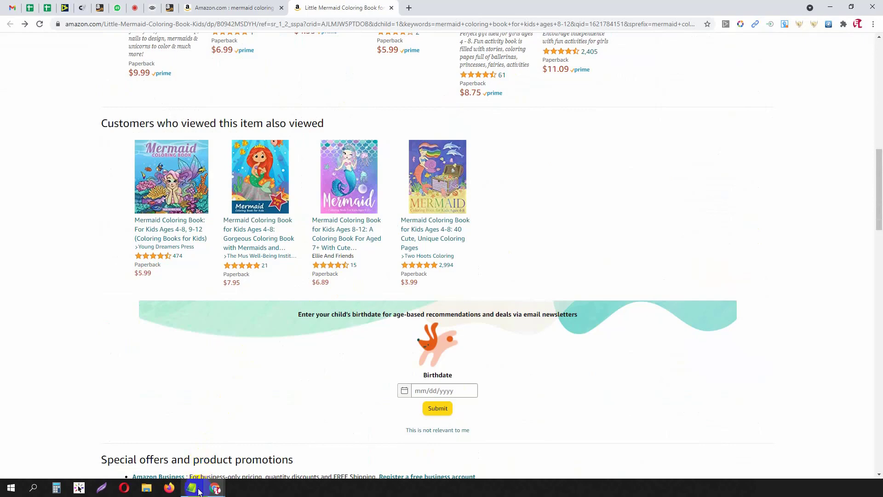
scroll(360, 288, down, 4)
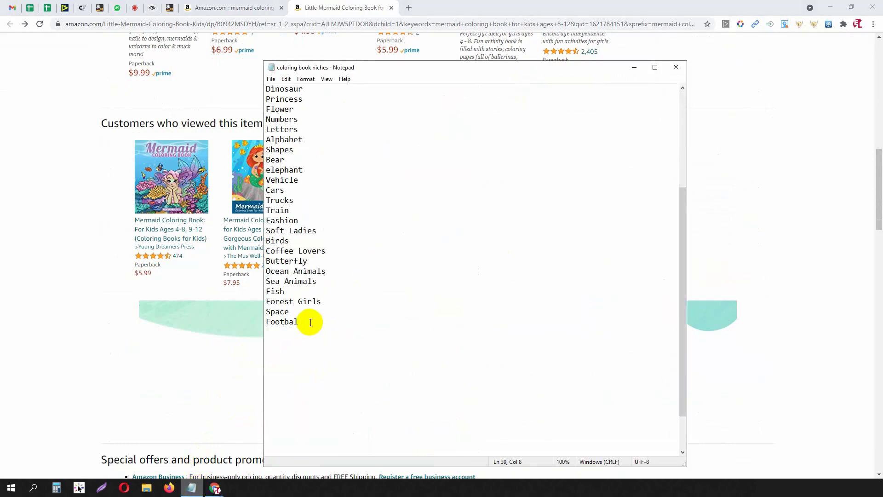
Review the coloring book niches list from bottom to top and highlight its Mermaid entry.
drag(302, 347, 263, 59)
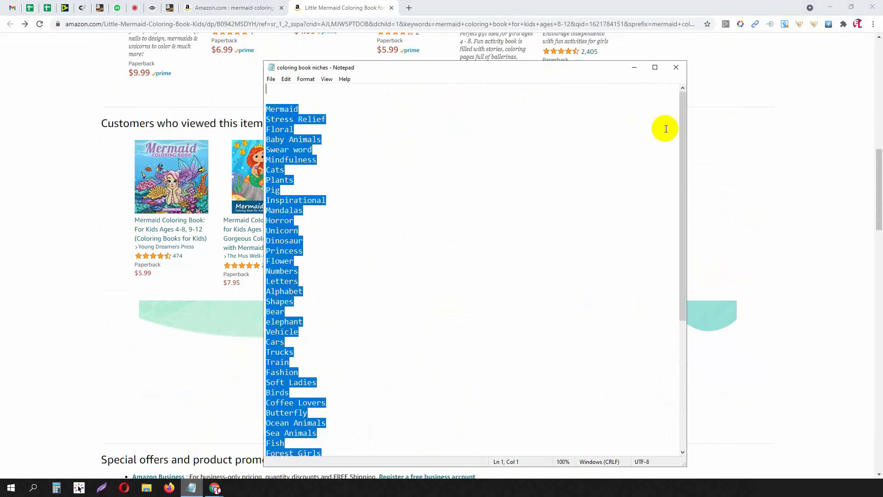
click(292, 110)
drag(293, 109, 266, 109)
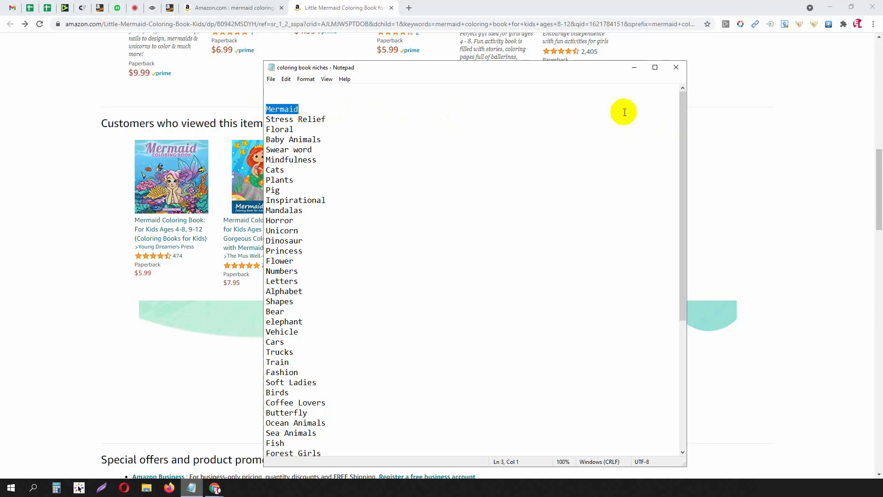
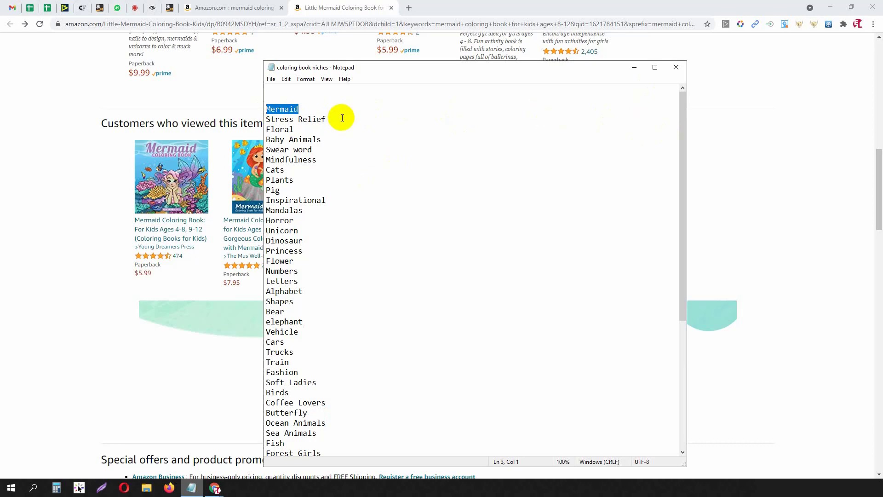
Switch back to the Little Mermaid product page in Chrome and expand the full book description.
click(341, 9)
scroll(405, 282, up, 15)
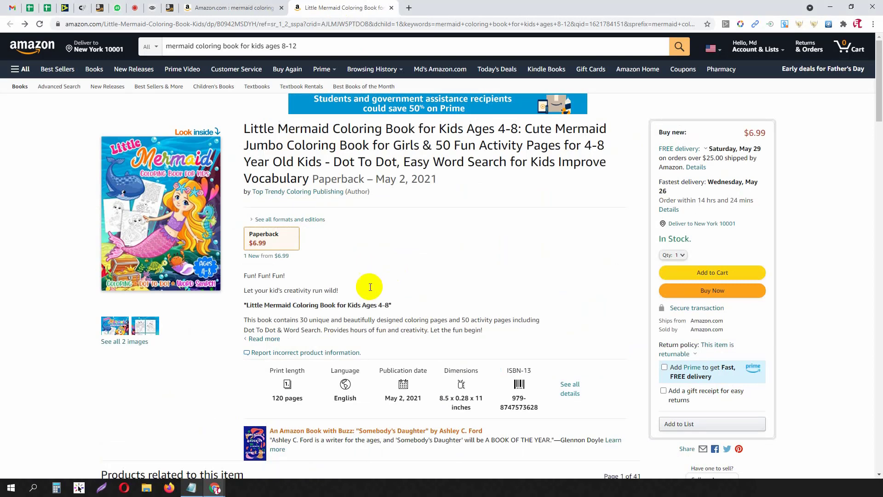
click(273, 338)
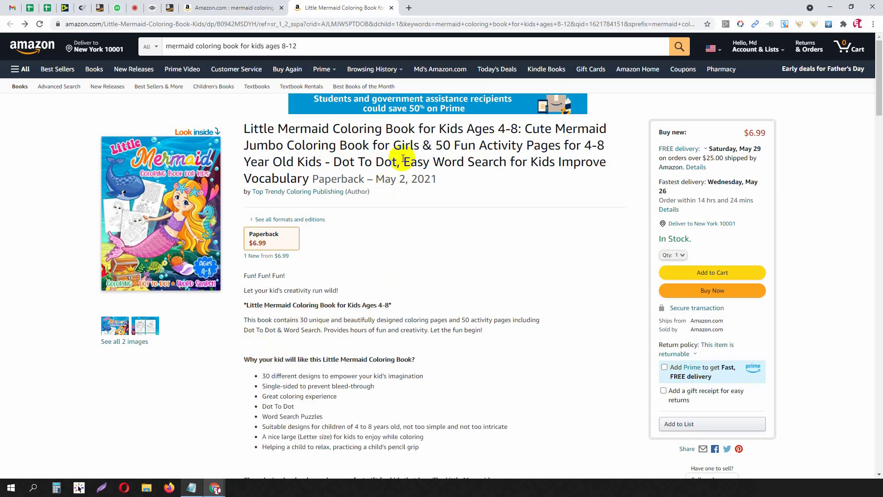
Rerun the search for "mermaid coloring book for kids ages 8-12" and examine the listed books' best-seller ranks and publication dates.
click(679, 48)
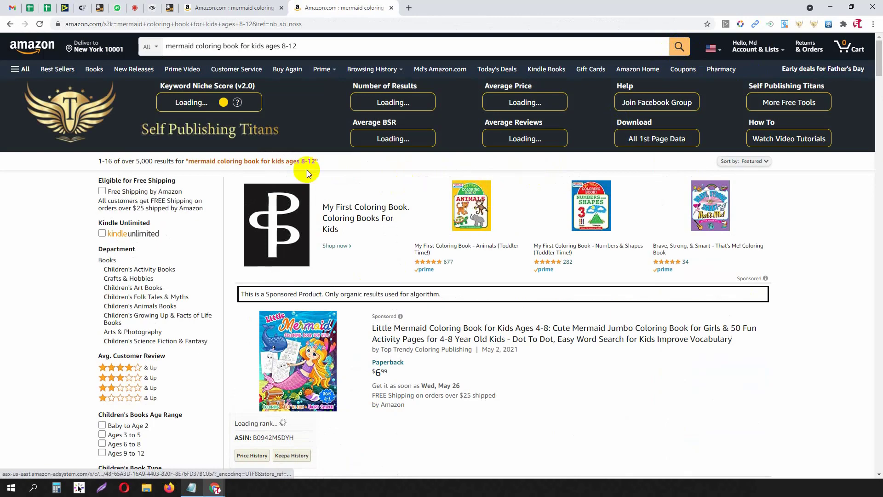
drag(135, 161, 154, 162)
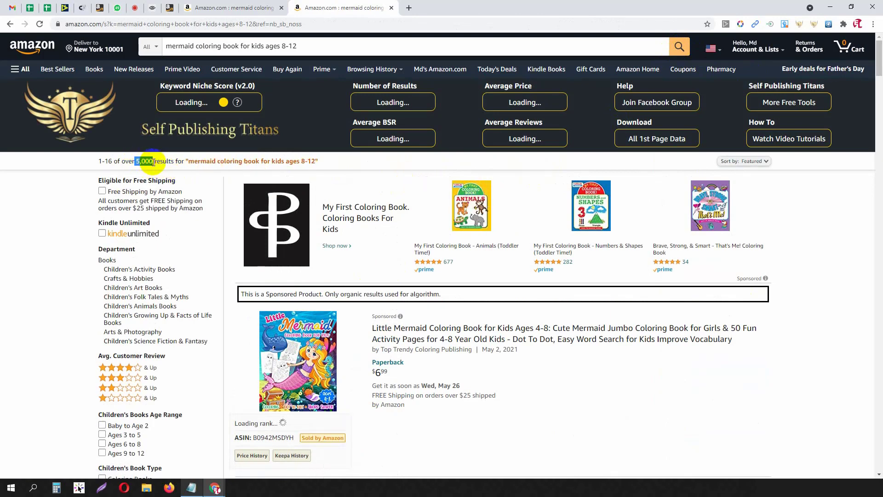
scroll(606, 362, down, 4)
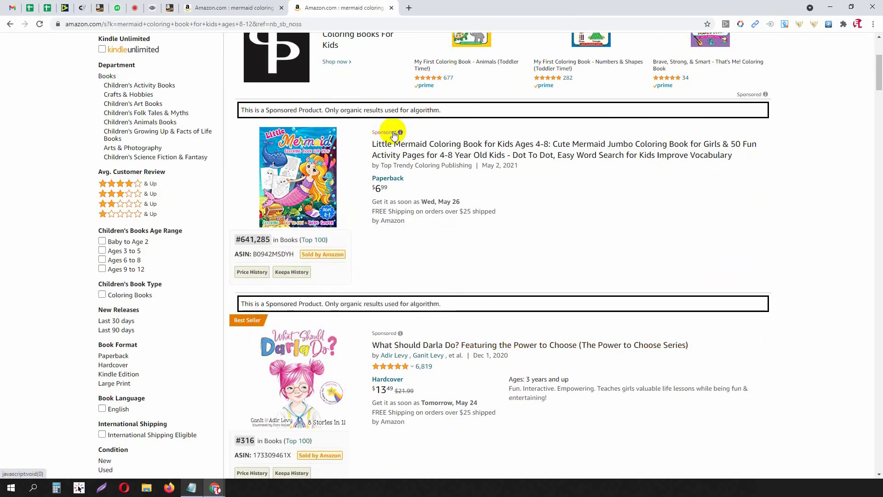
scroll(409, 235, down, 2)
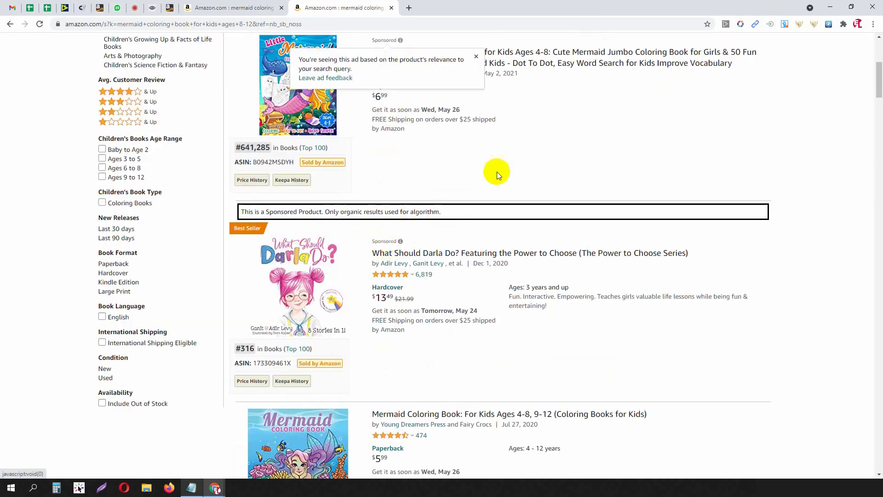
scroll(424, 169, down, 5)
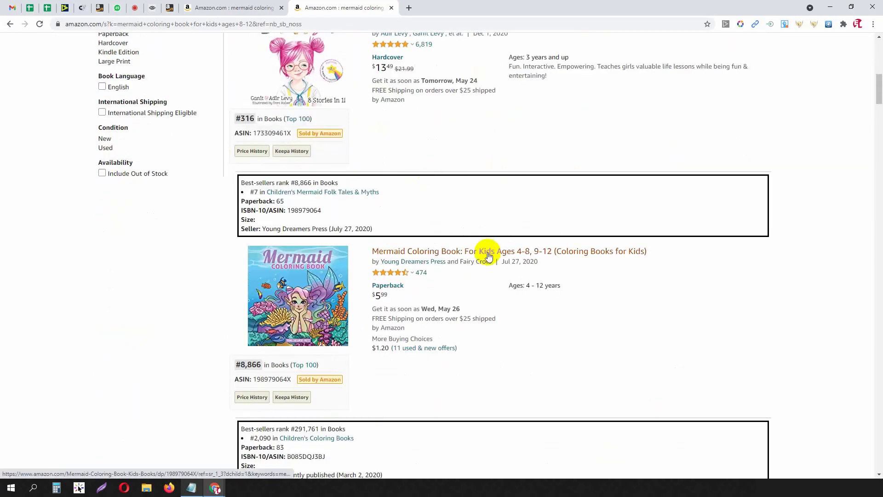
scroll(489, 256, down, 6)
scroll(534, 235, down, 12)
scroll(535, 235, down, 12)
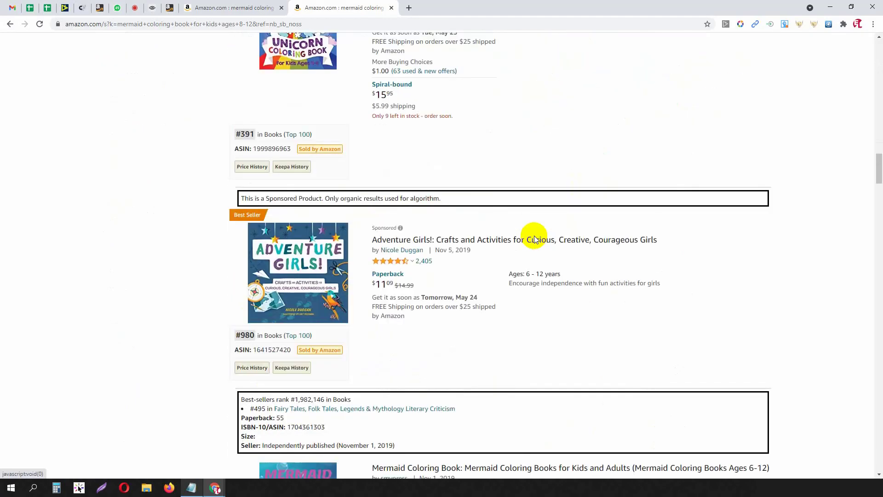
scroll(534, 235, down, 5)
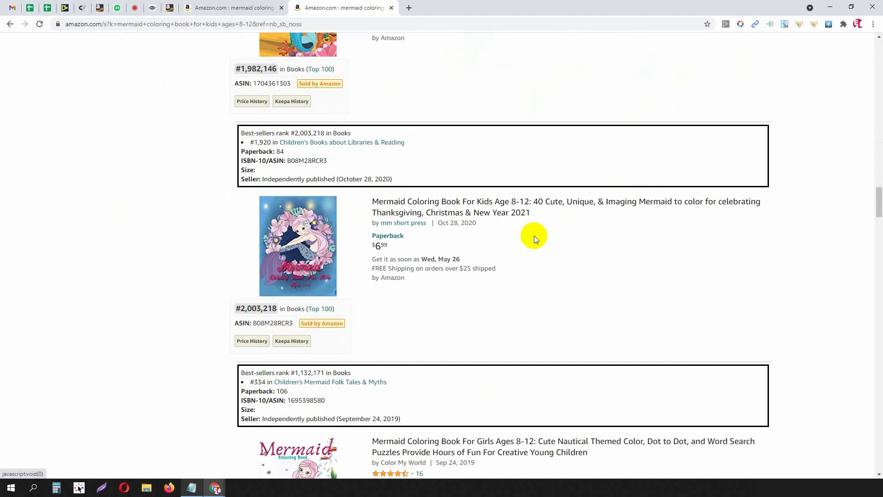
scroll(535, 236, down, 12)
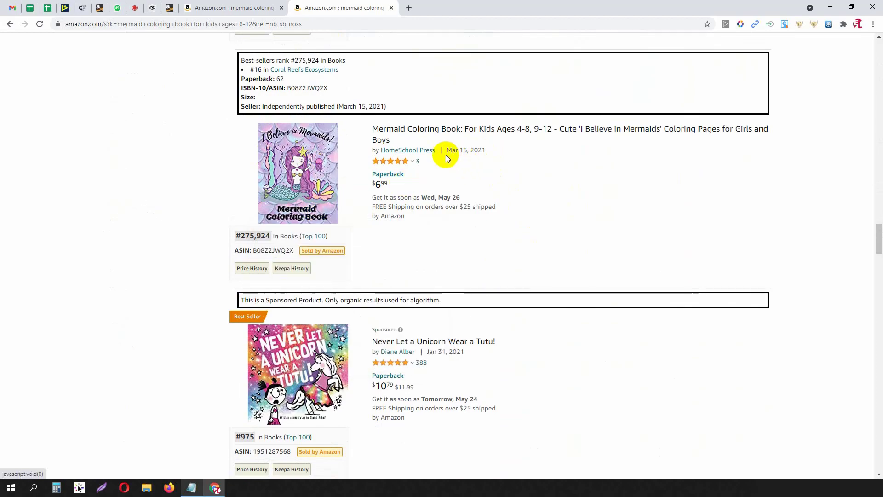
scroll(427, 289, up, 20)
scroll(428, 290, up, 15)
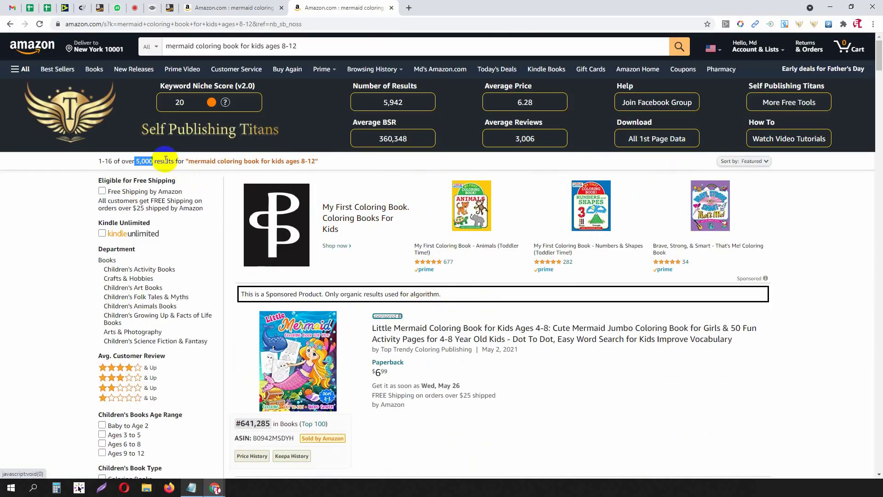
Compare Amazon's result count for the keyword with the Number of Results figure from Self Publishing Titans.
click(148, 158)
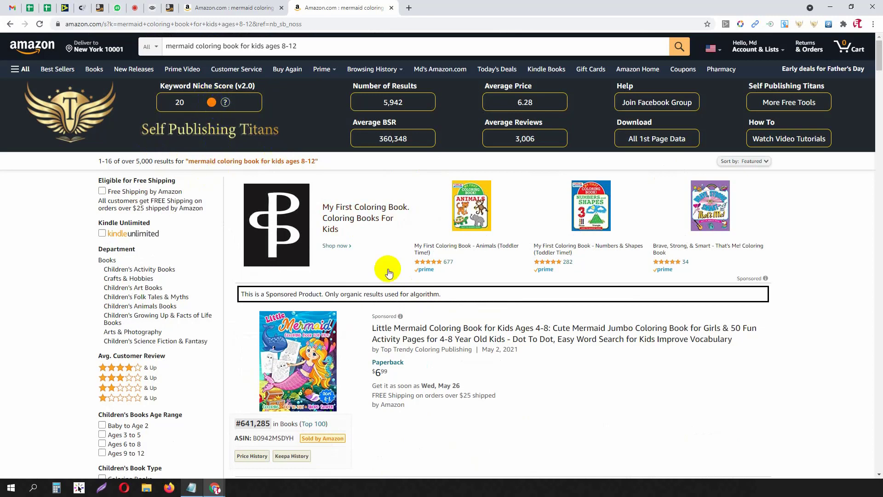
scroll(389, 270, down, 7)
scroll(389, 269, up, 7)
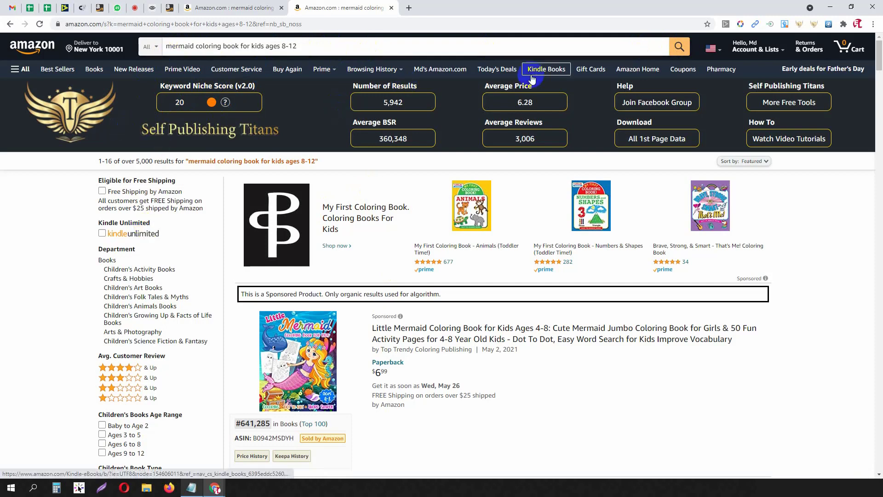
click(322, 46)
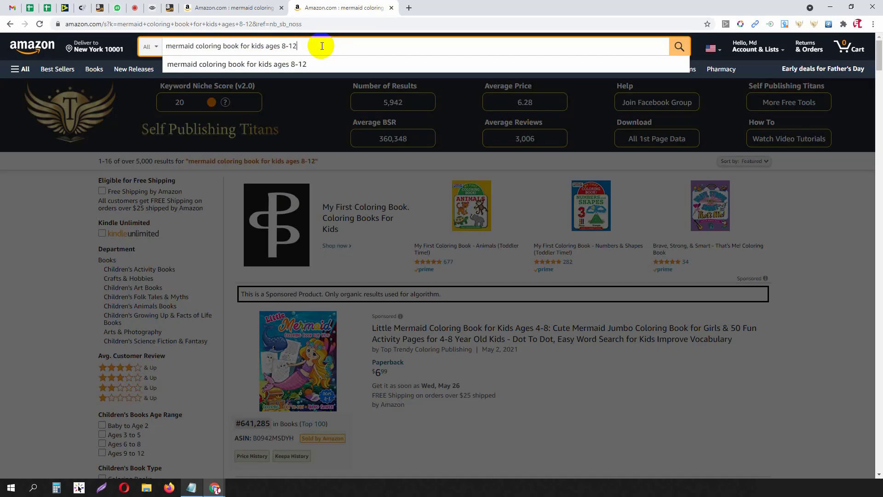
click(68, 203)
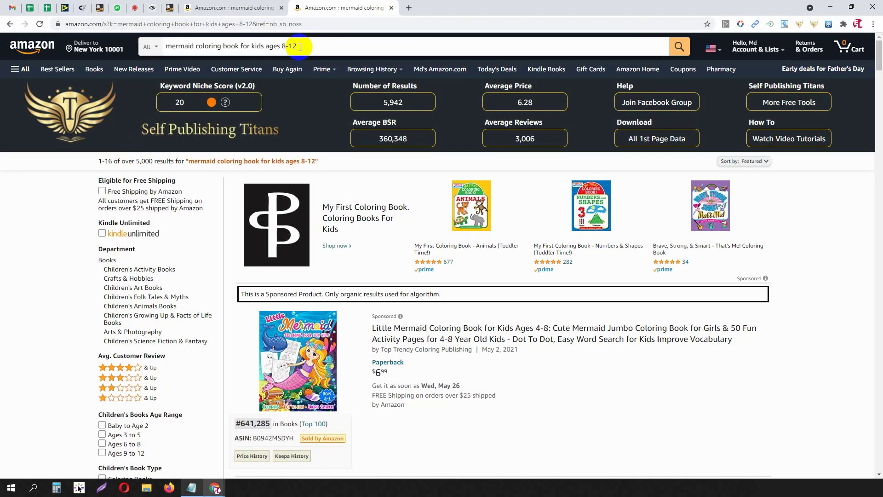
drag(135, 161, 153, 161)
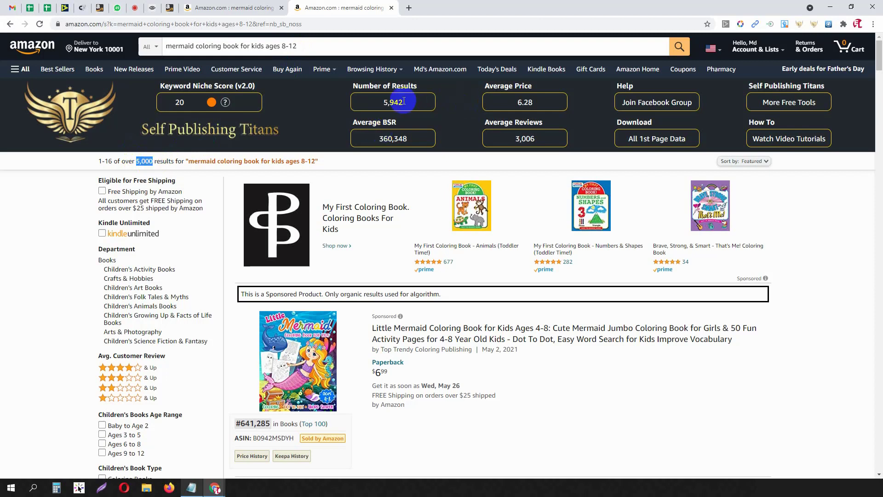
drag(383, 102, 405, 106)
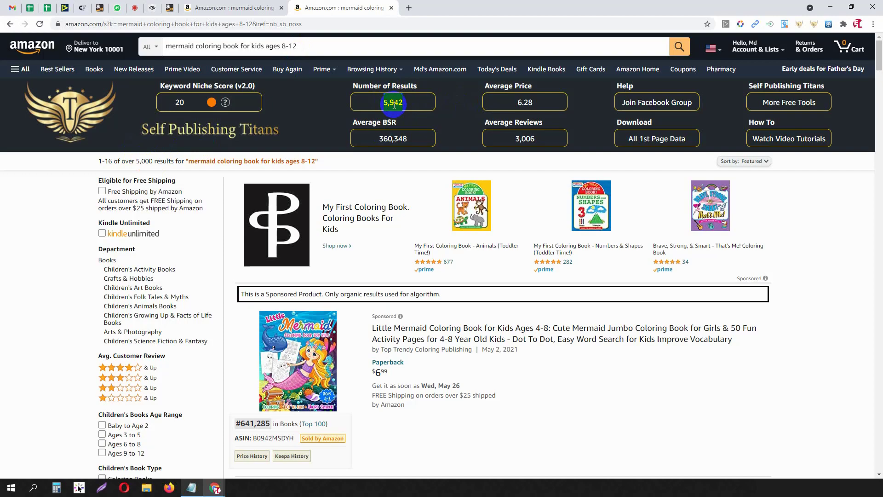
Skim the first competing books in the results and highlight the searched keyword.
scroll(375, 205, down, 15)
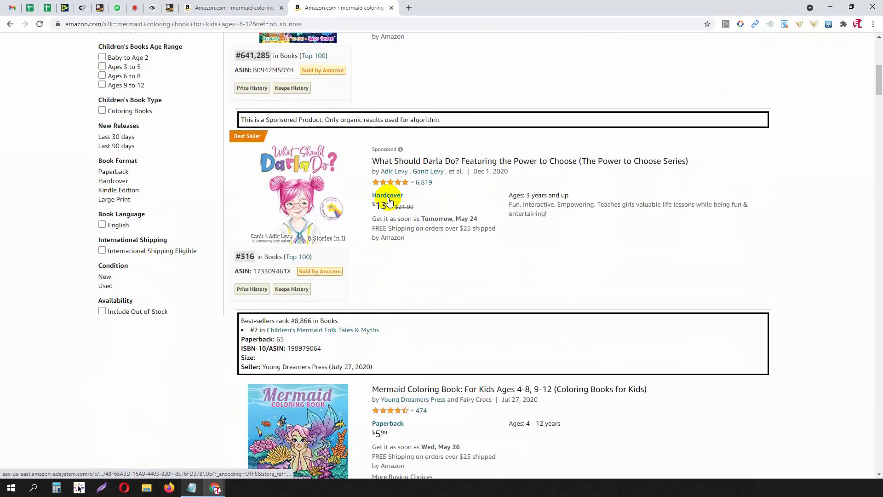
scroll(389, 201, down, 18)
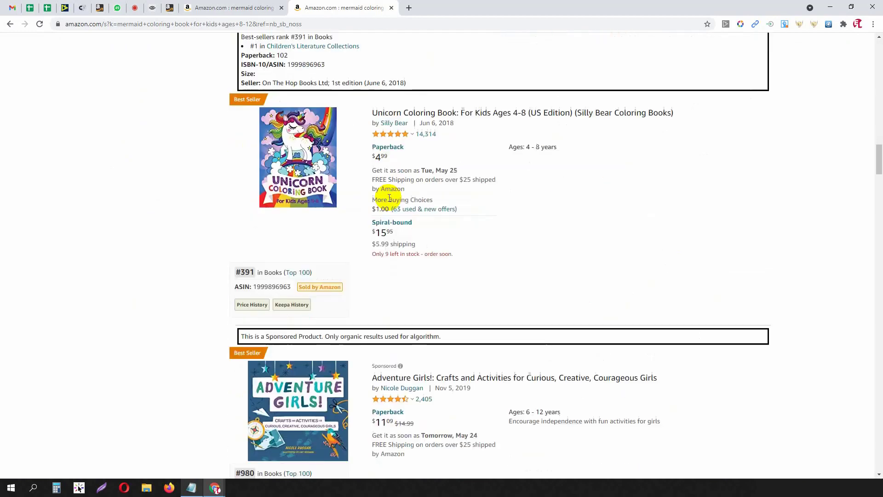
scroll(389, 198, up, 20)
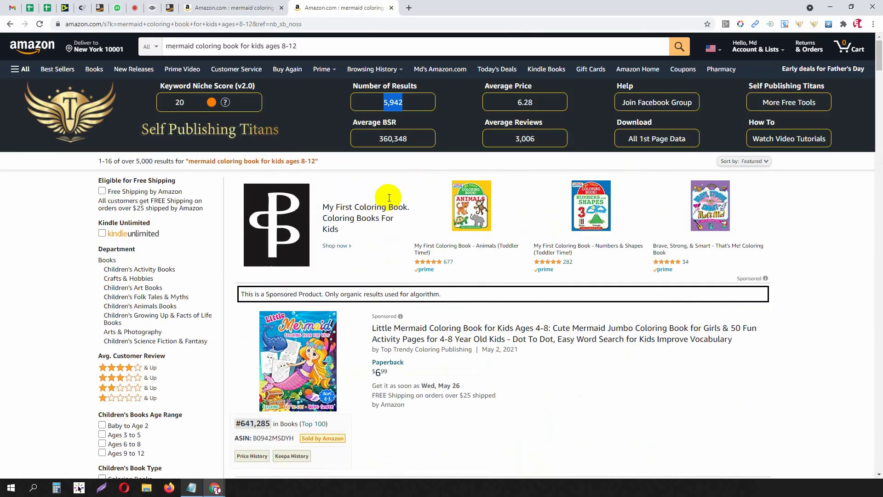
drag(314, 43, 169, 50)
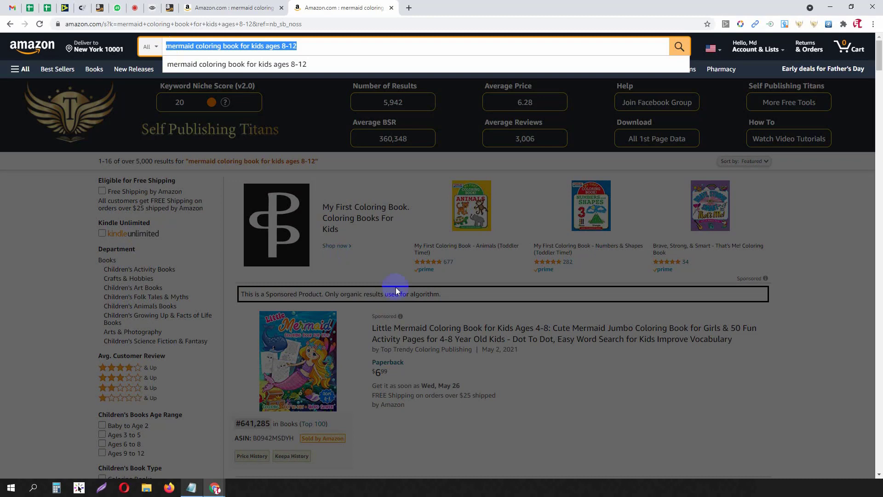
click(532, 368)
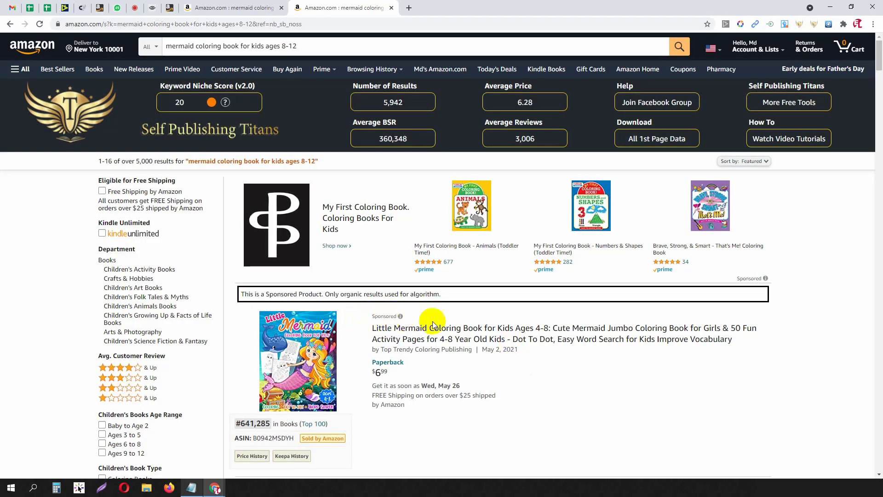
Find the "I Believe in Mermaids" coloring book by HomeSchool Press in the results and check its publication date and best-seller rank.
scroll(396, 308, down, 14)
scroll(408, 294, down, 20)
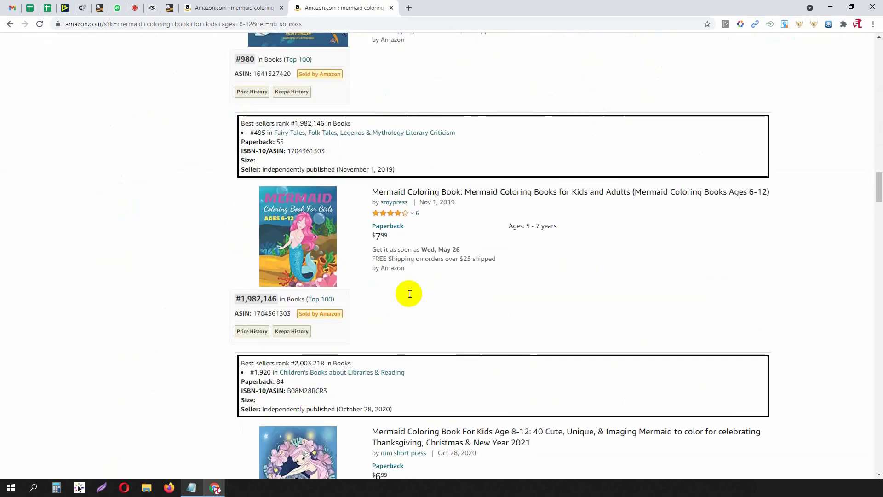
scroll(410, 294, down, 8)
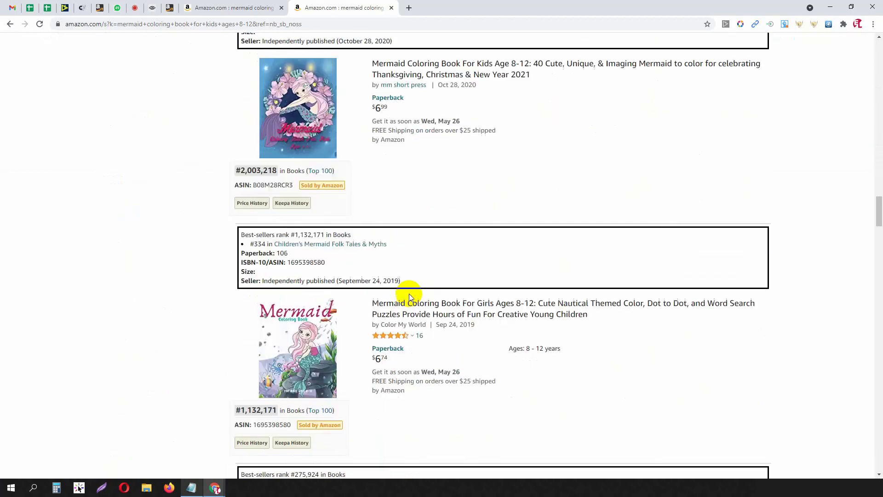
scroll(413, 228, down, 9)
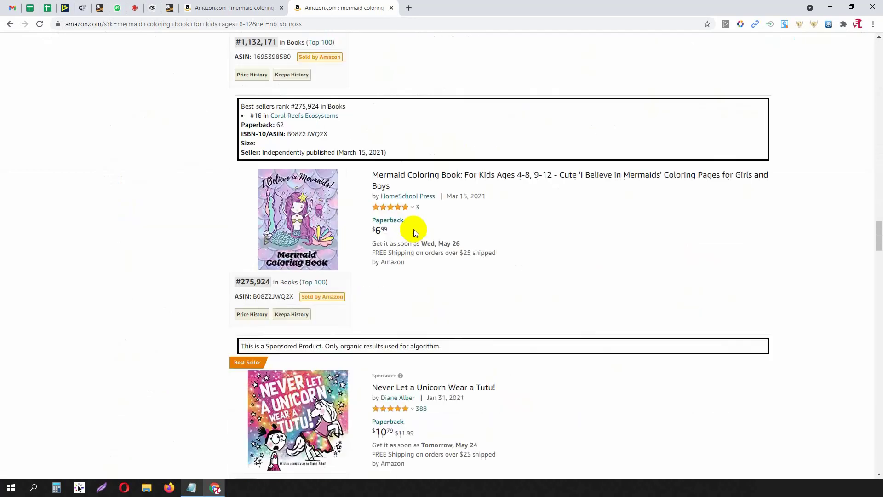
drag(452, 153, 483, 153)
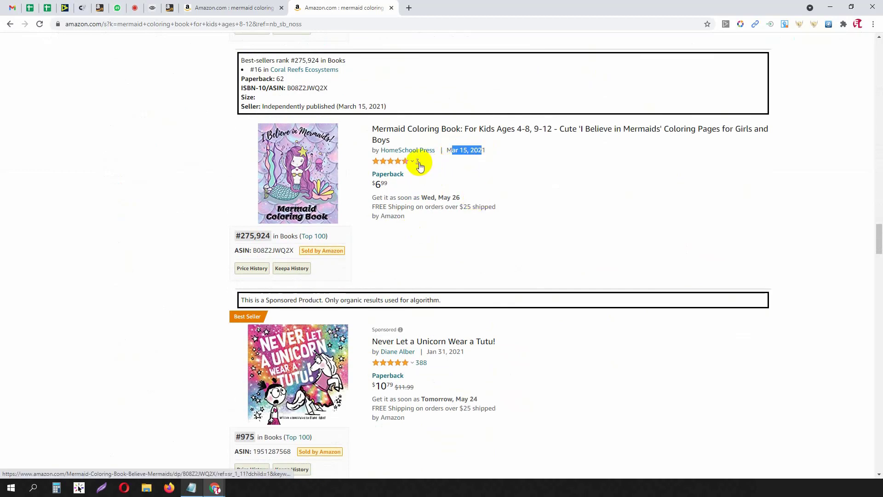
drag(240, 236, 267, 236)
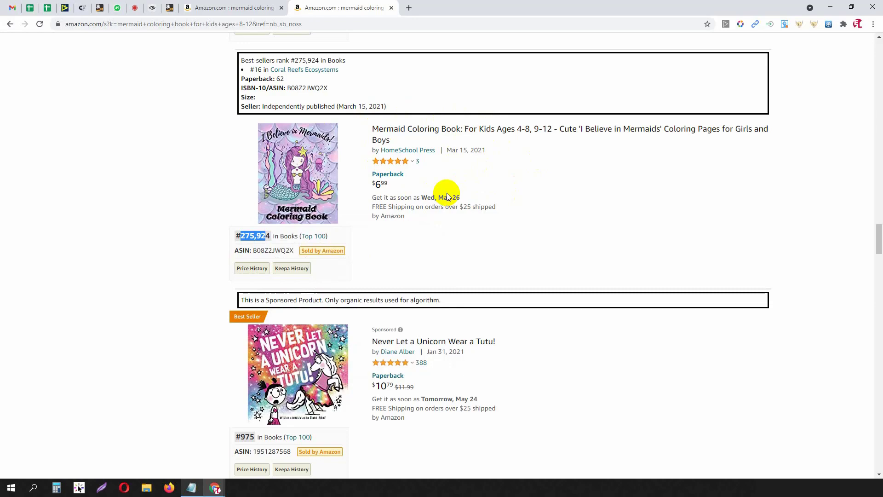
Look through the remaining results and open "Super Sweet Coloring Book: For kids of all ages!" in a new tab.
scroll(446, 192, down, 15)
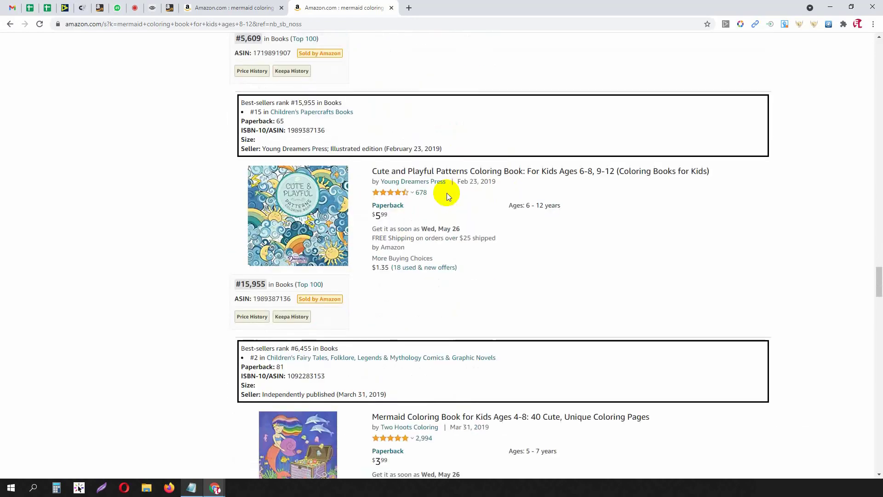
scroll(447, 192, down, 6)
scroll(448, 196, down, 6)
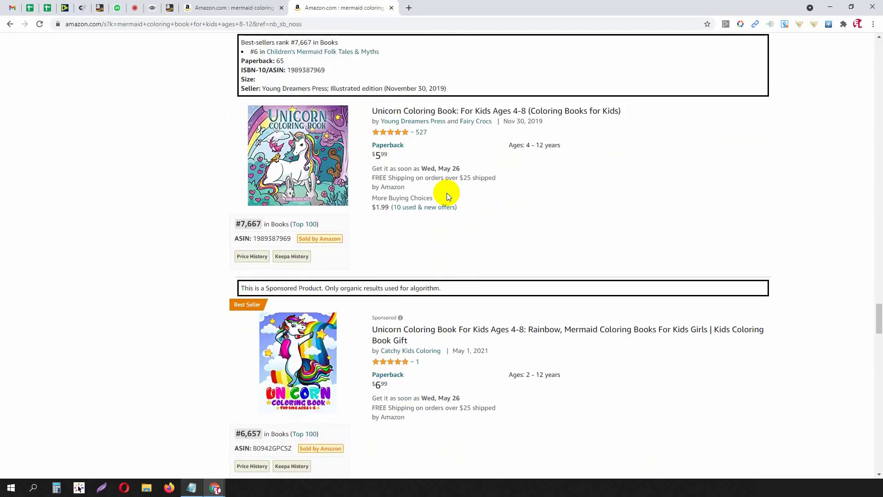
scroll(447, 196, down, 4)
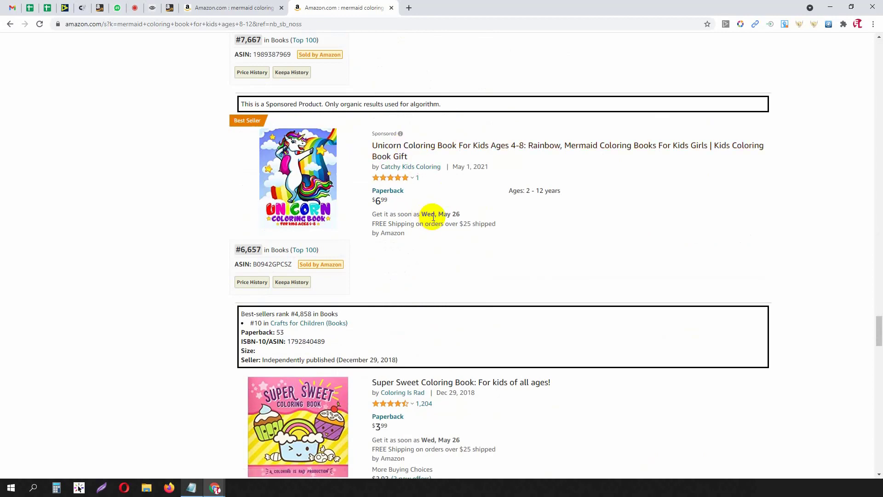
scroll(433, 217, down, 5)
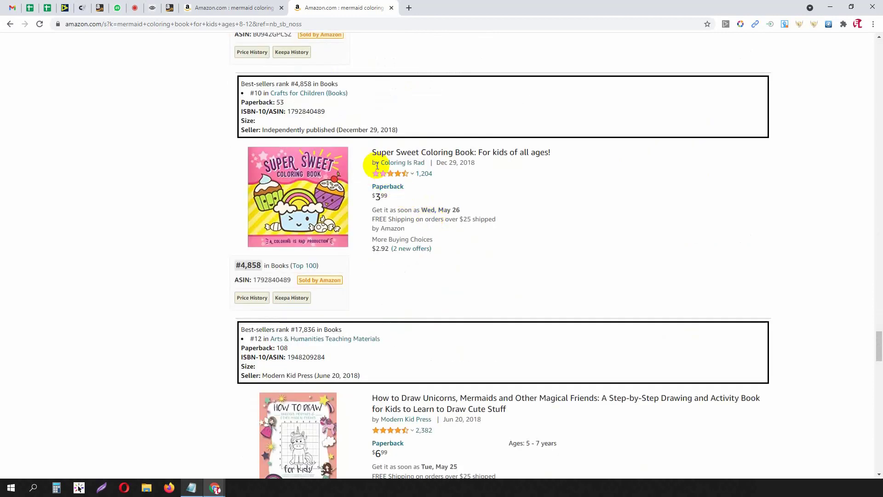
middle_click(407, 151)
click(447, 5)
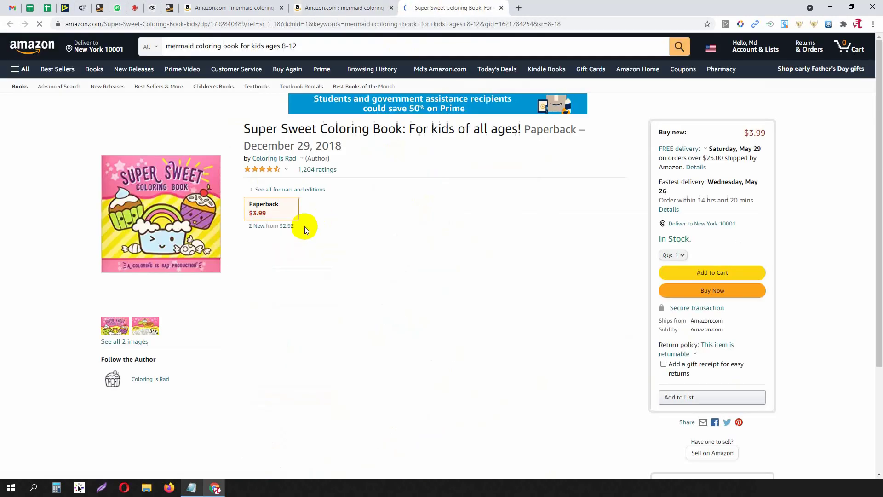
Copy the word "Sweet" from the book title and add it as a new last line in the Notepad niche list.
double_click(285, 128)
key(ctrl+c)
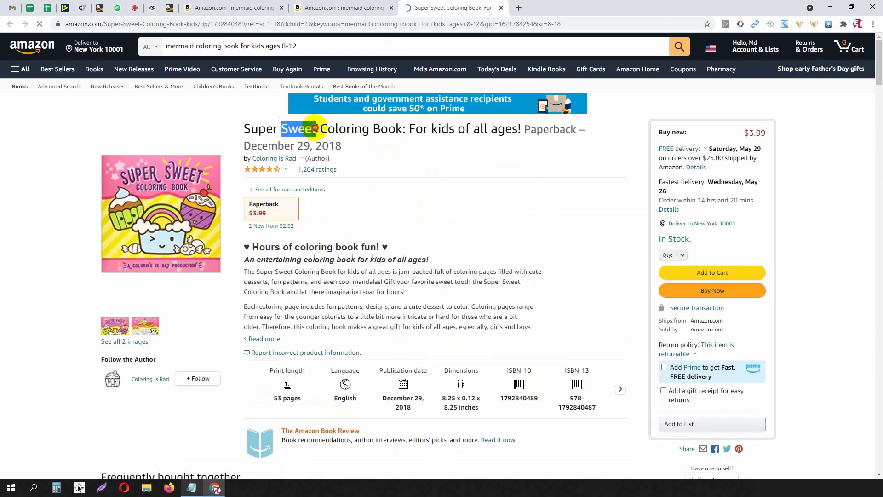
click(191, 488)
scroll(348, 336, down, 7)
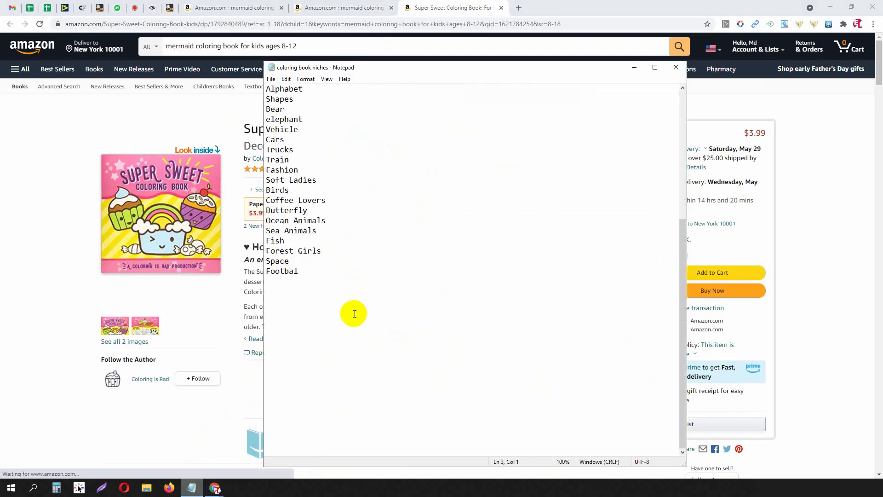
click(329, 272)
key(Return)
key(ctrl+v)
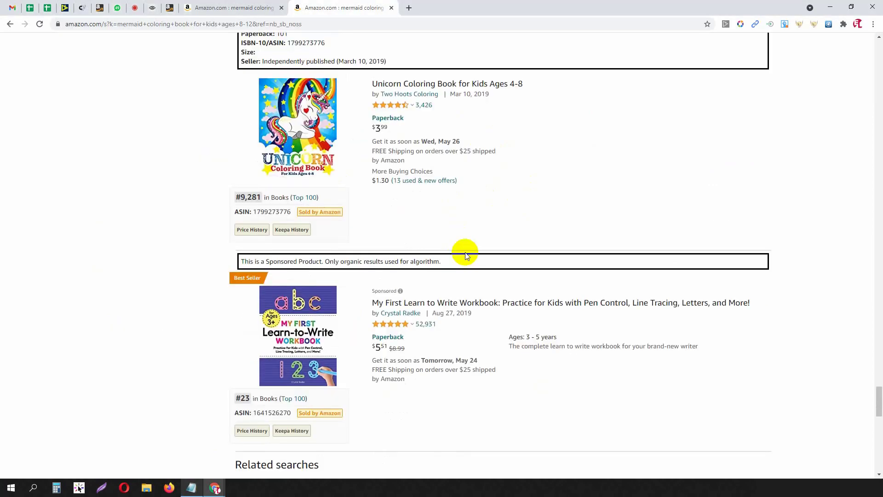
Check the related searches below the mermaid keyword results and return to the start of the results page.
scroll(466, 252, down, 6)
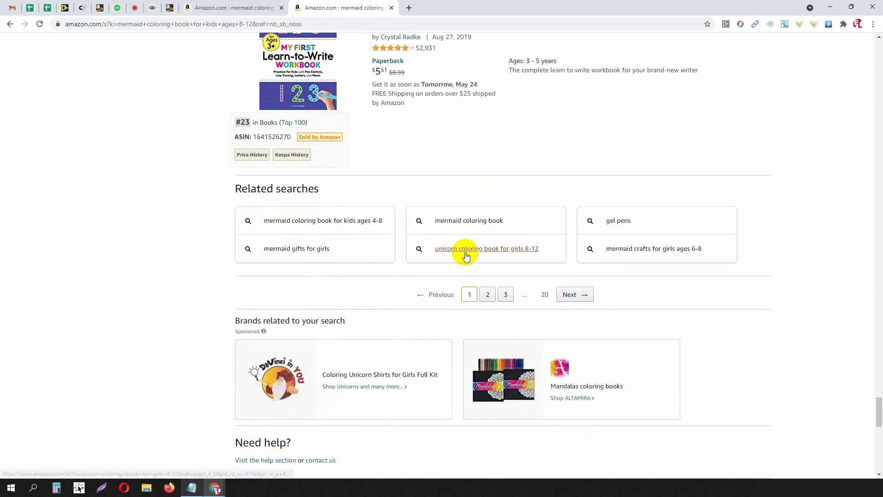
scroll(465, 252, up, 8)
scroll(466, 256, up, 15)
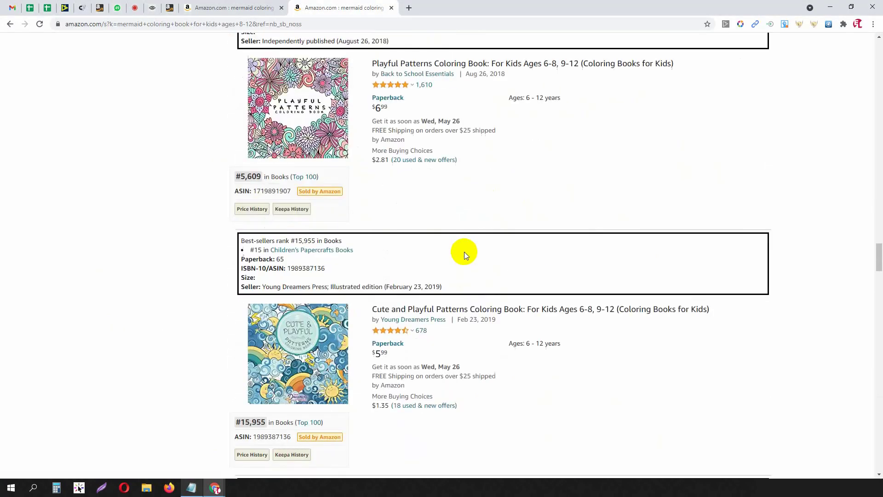
scroll(466, 256, up, 15)
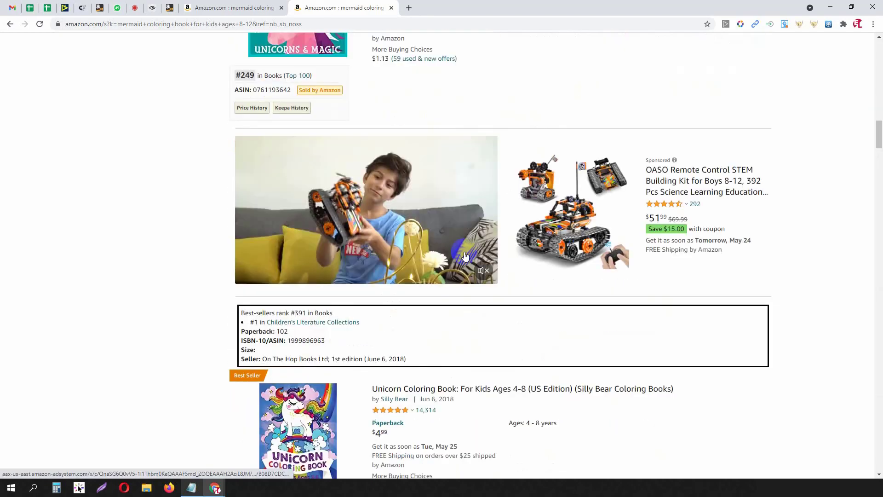
scroll(465, 252, up, 10)
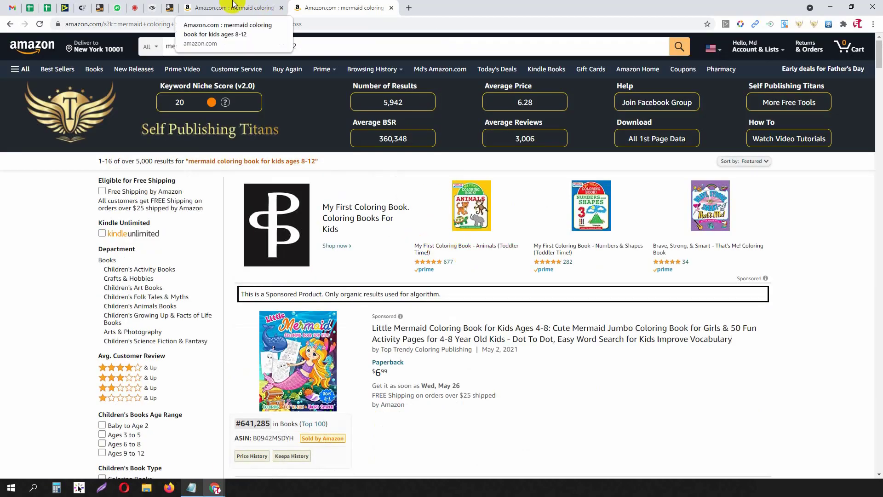
Review the complete coloring book niche list in Notepad, from "Mermaid" to "Sweet".
click(191, 486)
scroll(353, 313, up, 6)
scroll(352, 314, down, 6)
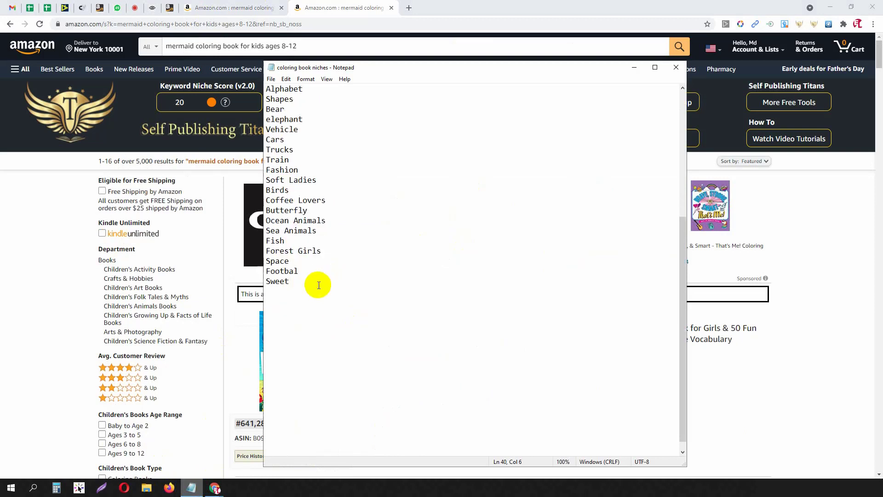
scroll(318, 284, up, 2)
drag(302, 351, 271, 221)
scroll(322, 254, up, 5)
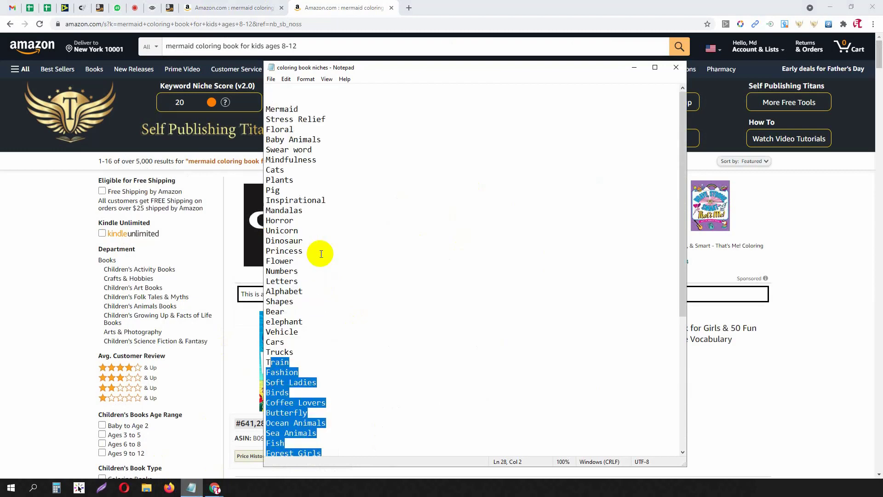
drag(266, 109, 305, 328)
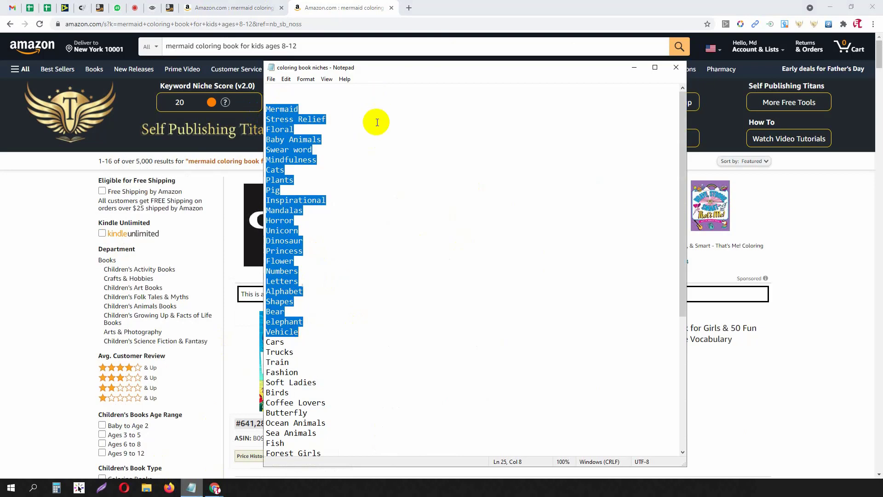
double_click(289, 112)
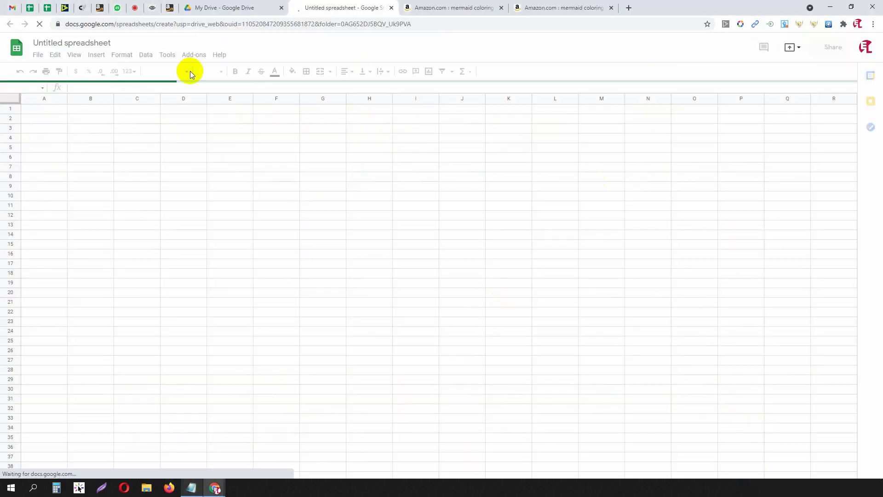
Name the new spreadsheet "Coloring Book Project".
click(97, 44)
text(Coloring)
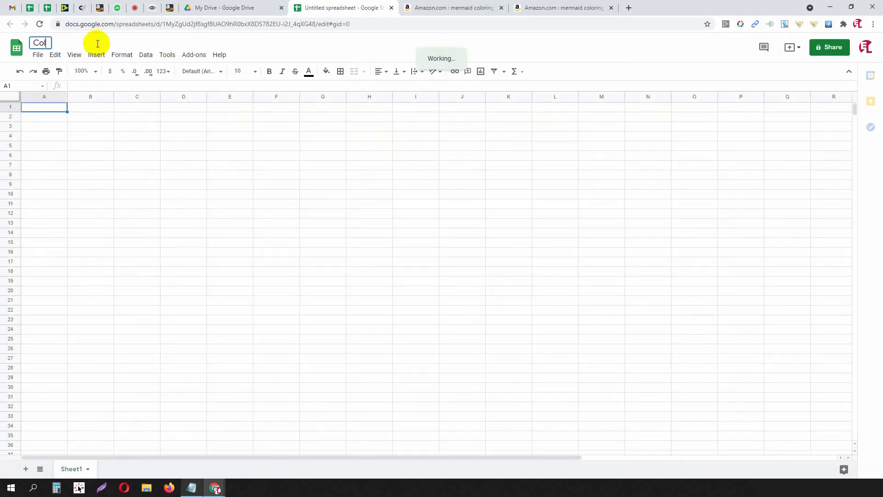
key(BackSpace)
key(BackSpace)
key(BackSpace)
key(BackSpace)
key(BackSpace)
key(BackSpace)
key(BackSpace)
key(BackSpace)
key(BackSpace)
key(BackSpace)
key(BackSpace)
key(BackSpace)
key(BackSpace)
key(BackSpace)
key(BackSpace)
key(BackSpace)
key(BackSpace)
key(BackSpace)
key(BackSpace)
key(BackSpace)
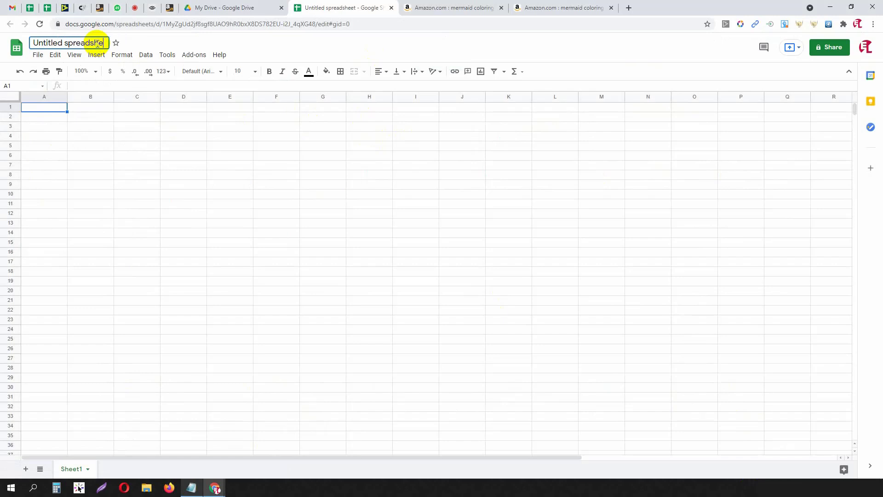
text(Coloring BOok)
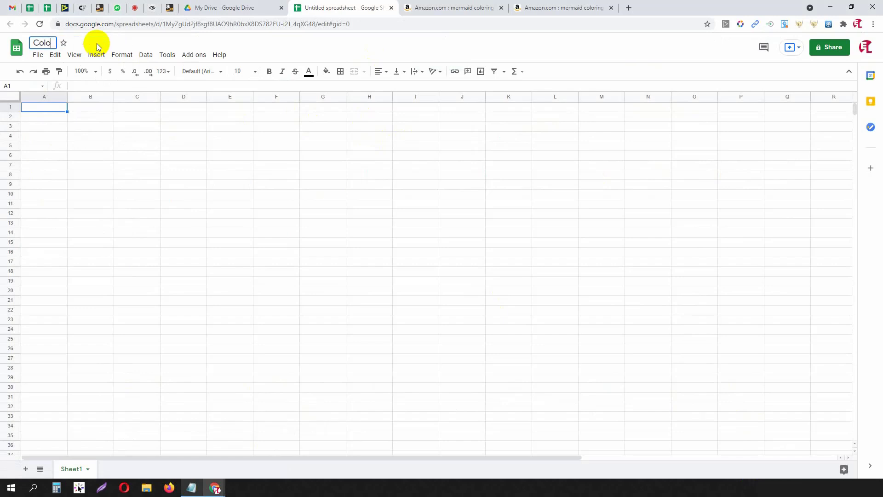
key(BackSpace)
key(BackSpace)
key(BackSpace)
text(ook Project)
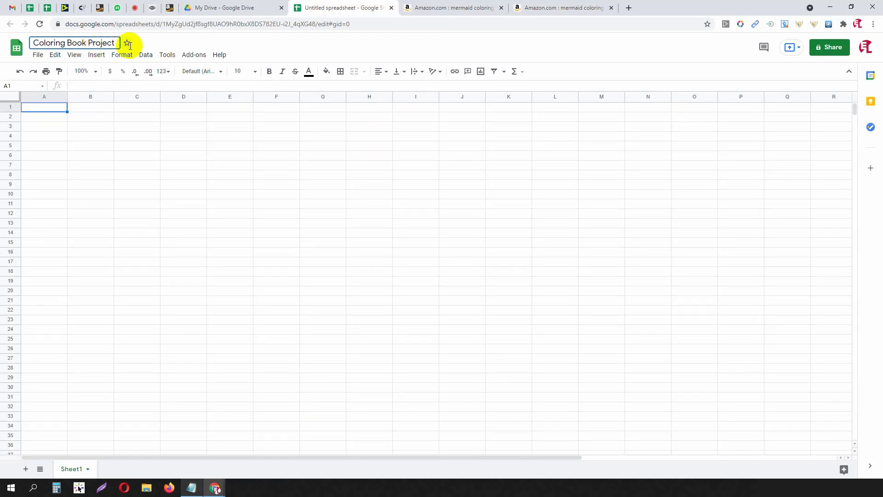
click(134, 155)
Enter the headers "Niches", "Kewwords" and "Remarks" in A1 to C1, make them bold and centered, and widen the three columns.
click(60, 110)
text(Niches)
key(Tab)
text(Kewy)
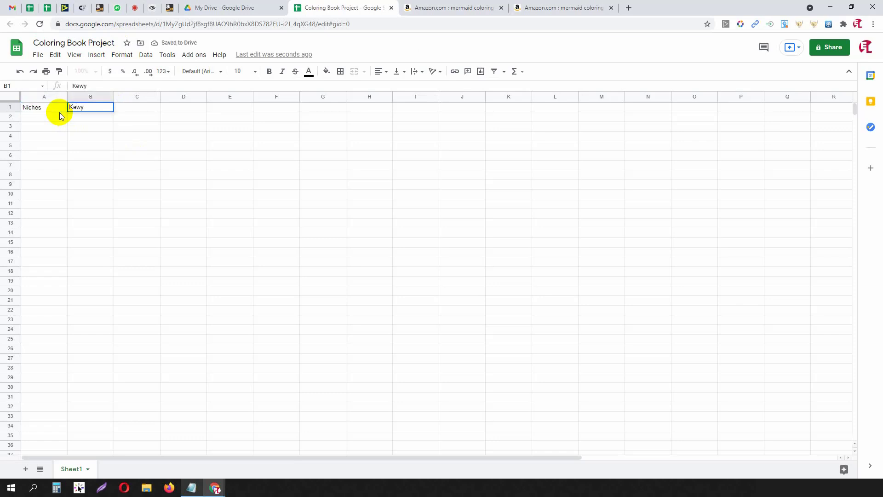
key(BackSpace)
text(words)
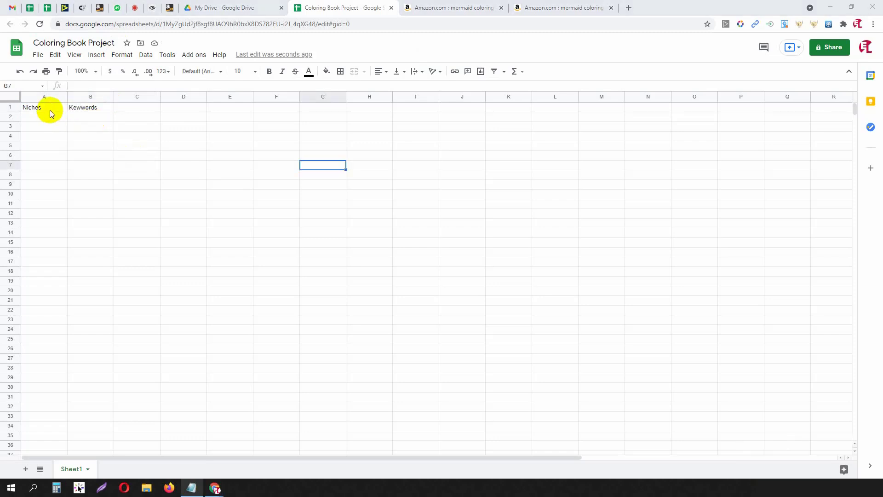
click(50, 109)
click(96, 109)
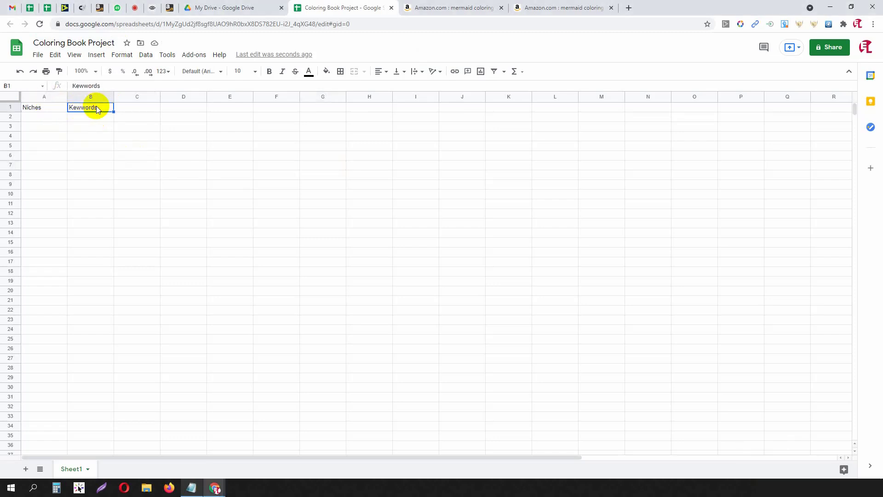
click(143, 110)
text(Remarks)
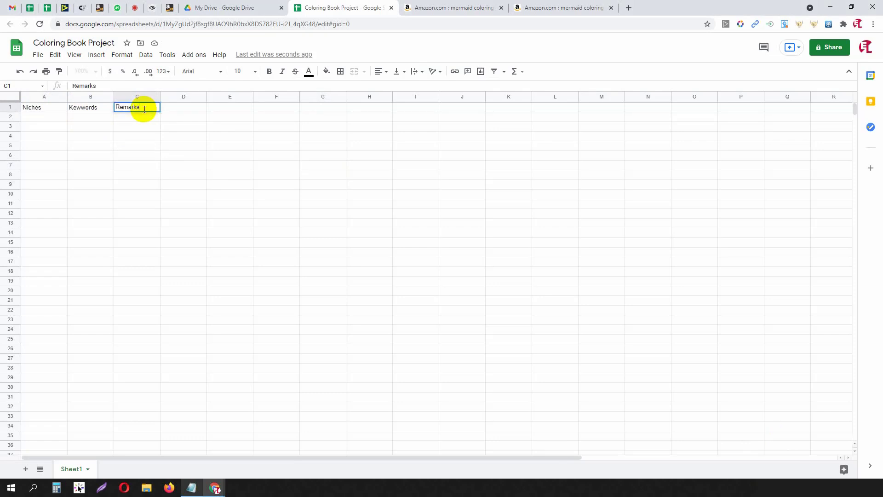
click(139, 124)
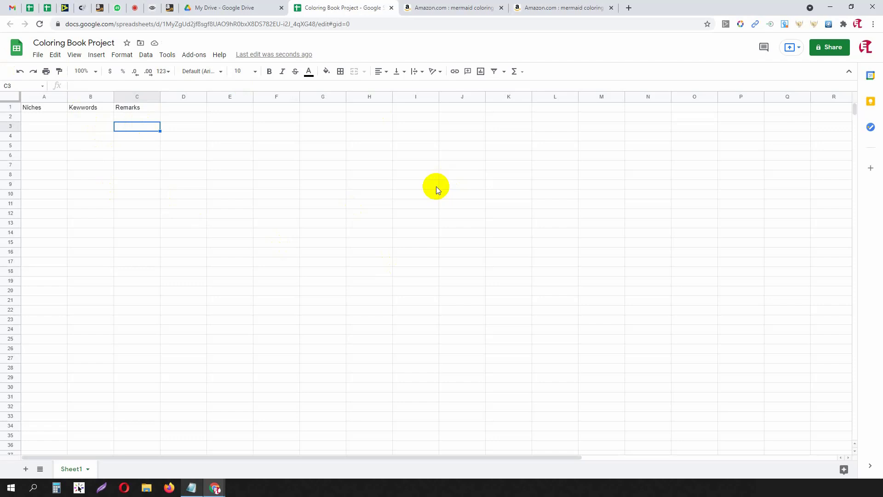
drag(67, 95, 258, 98)
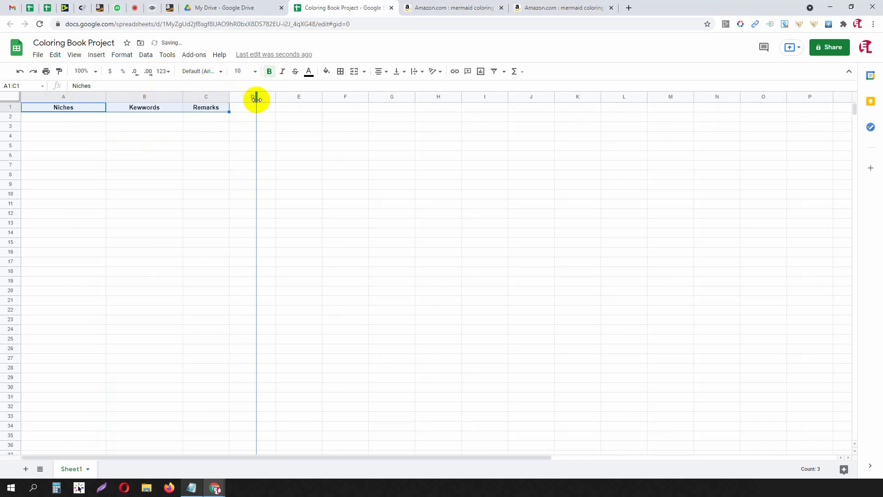
Copy all the niches from the Notepad list into the Niches column, starting at A2.
click(192, 487)
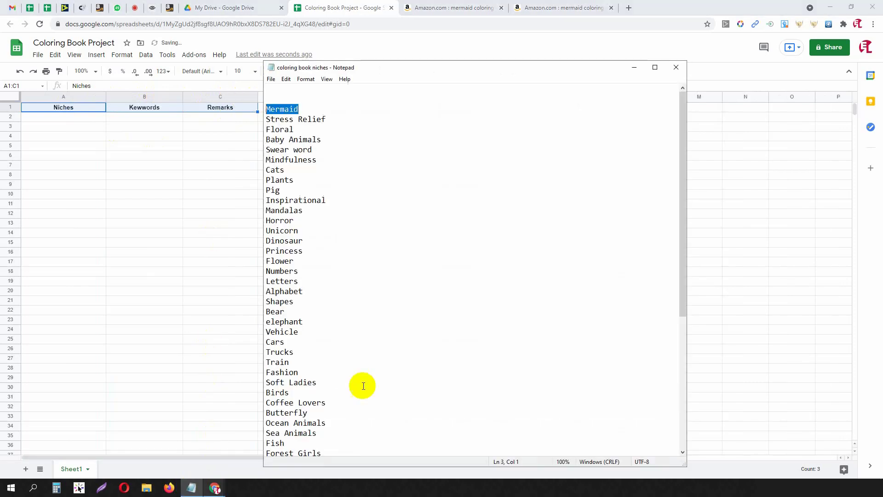
scroll(345, 318, down, 4)
drag(322, 332, 269, 111)
click(93, 120)
key(ctrl+v)
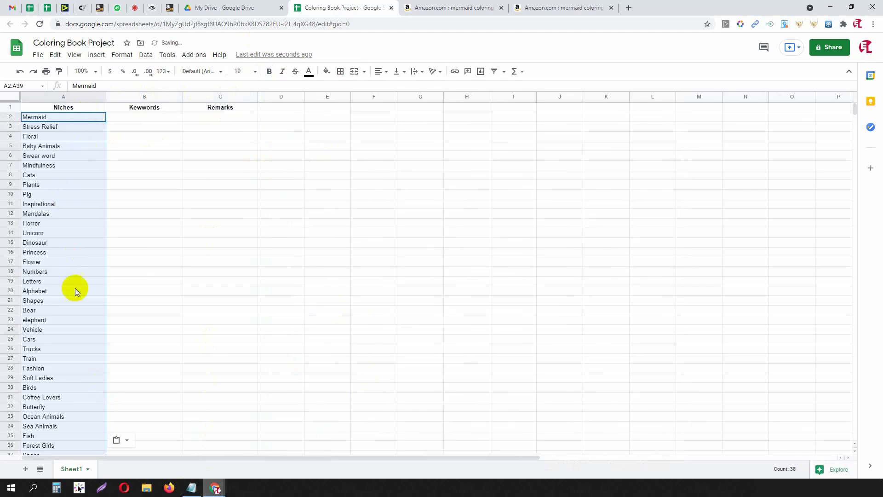
Center the contents of the whole Niches column.
click(69, 96)
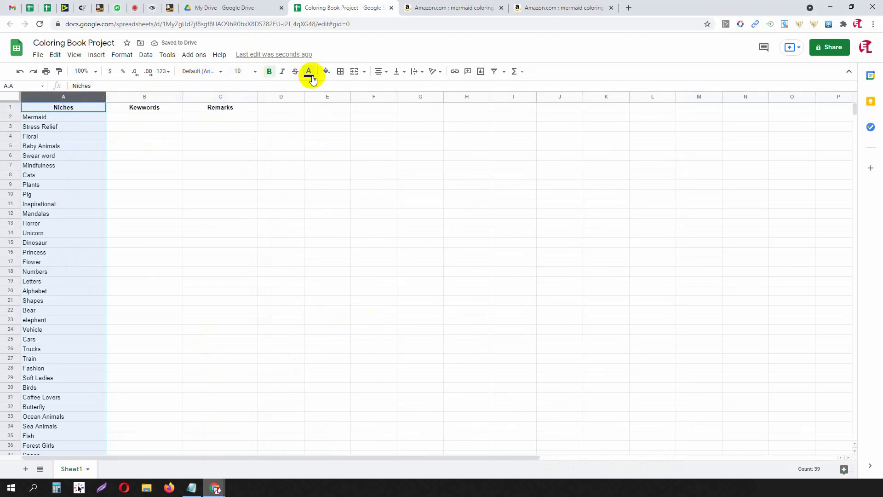
click(379, 72)
click(380, 71)
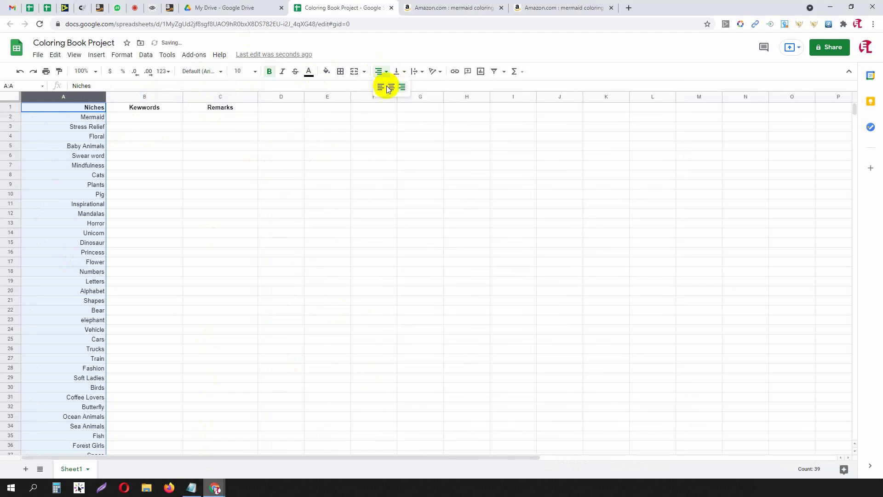
click(380, 72)
click(391, 87)
click(280, 174)
Format the header cells A1 to C1 with white text on a black fill and widen the Remarks column.
drag(89, 109, 234, 109)
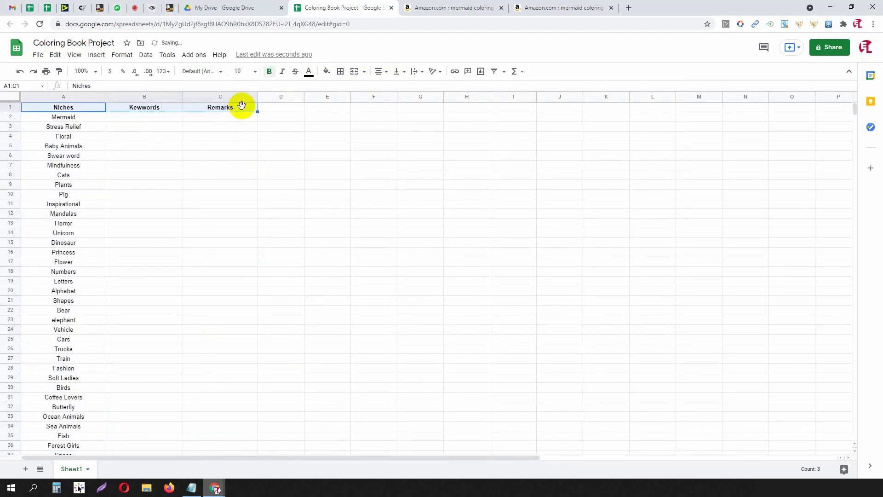
click(309, 71)
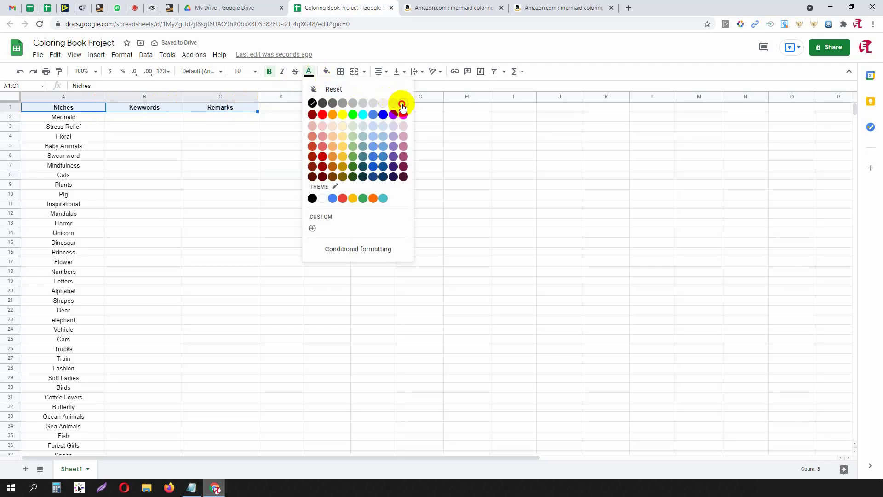
click(403, 102)
click(327, 71)
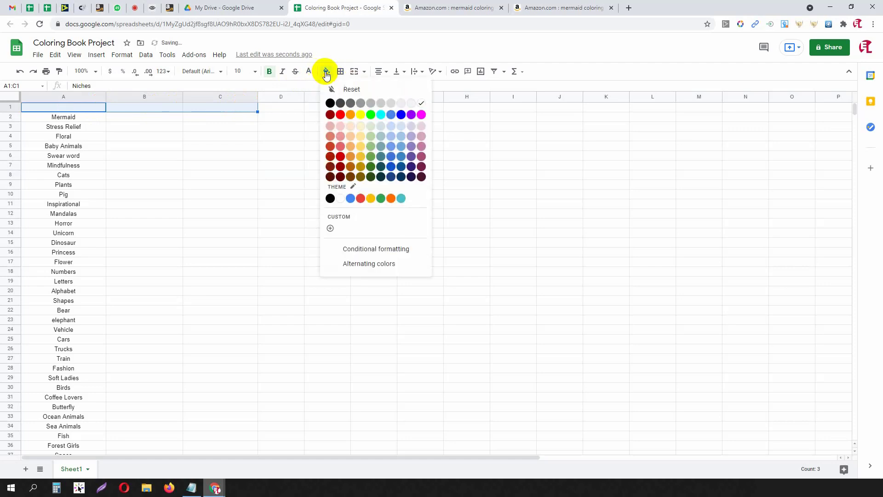
click(330, 103)
click(218, 146)
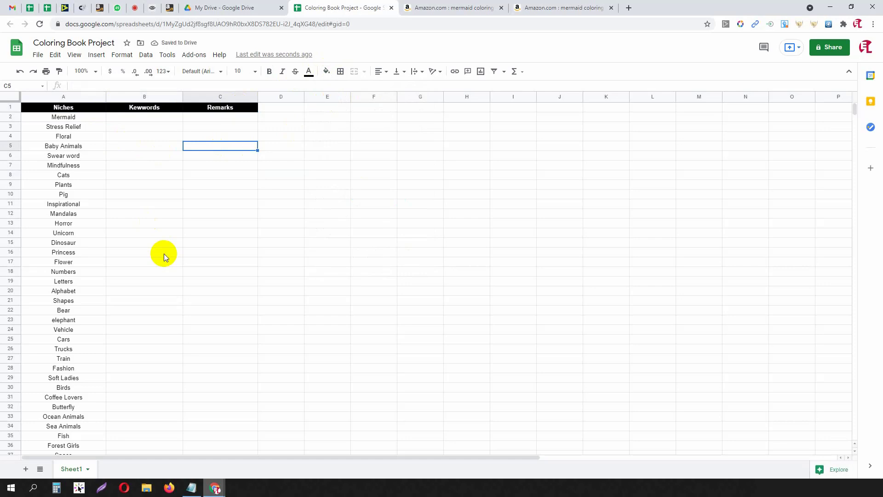
drag(258, 97, 292, 97)
Copy "mermaid coloring book for kids ages 8-12" from the Amazon search into B2 beside Mermaid and fit the column to its text.
click(76, 120)
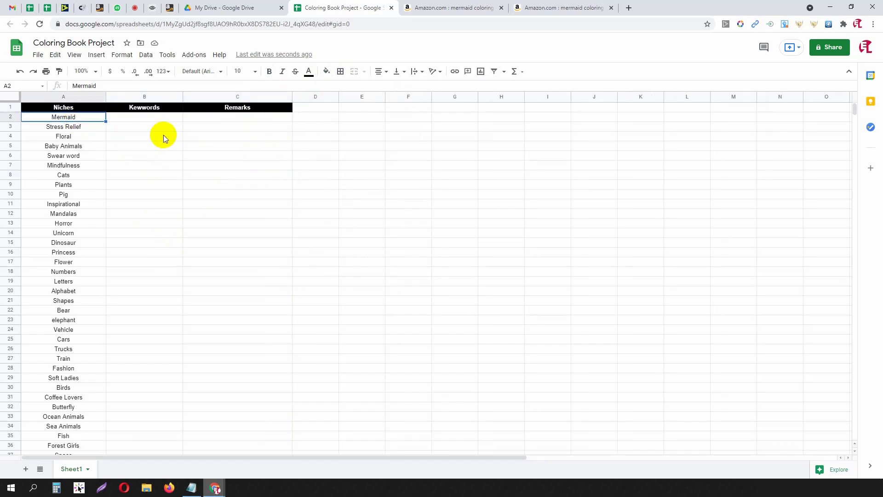
click(456, 7)
scroll(410, 191, up, 10)
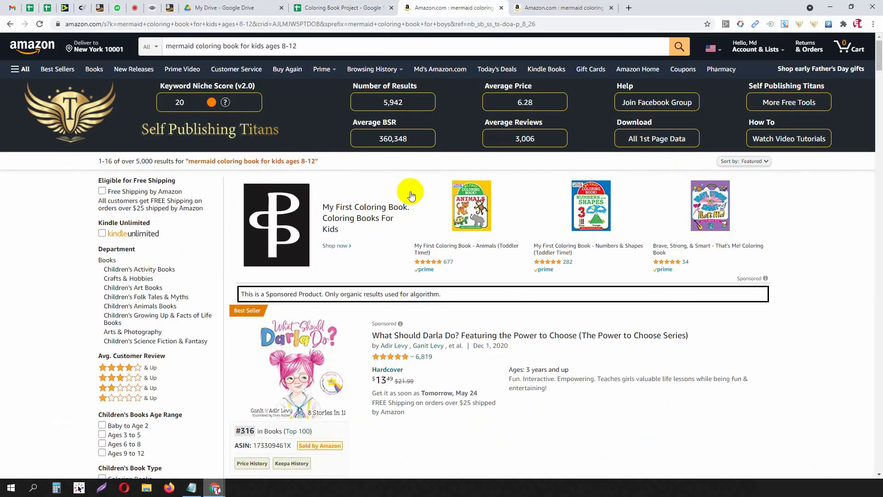
triple_click(322, 46)
click(325, 7)
click(143, 117)
key(ctrl+v)
double_click(182, 96)
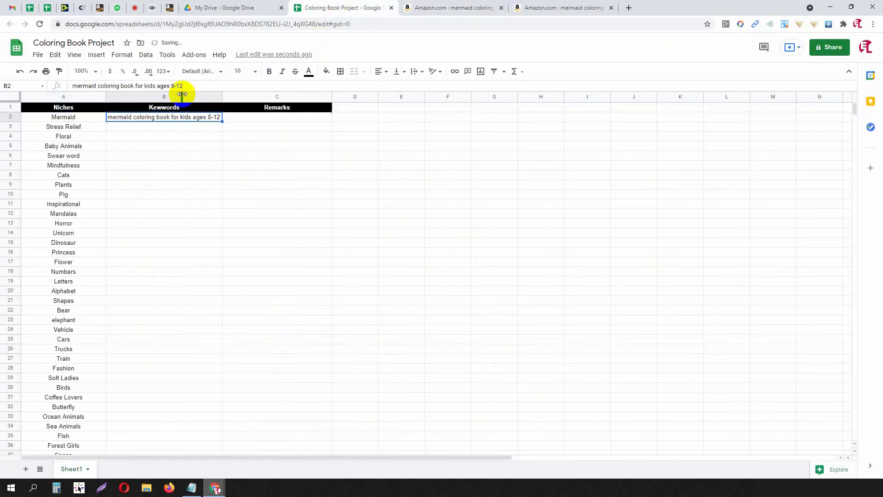
Search Amazon for "mermaid coloring book for kids ages 2-5" and copy that search phrase.
click(434, 4)
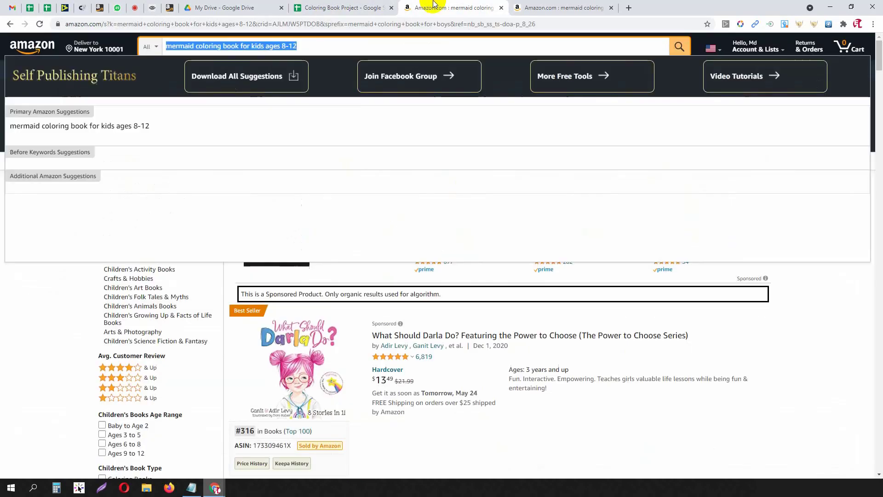
click(303, 44)
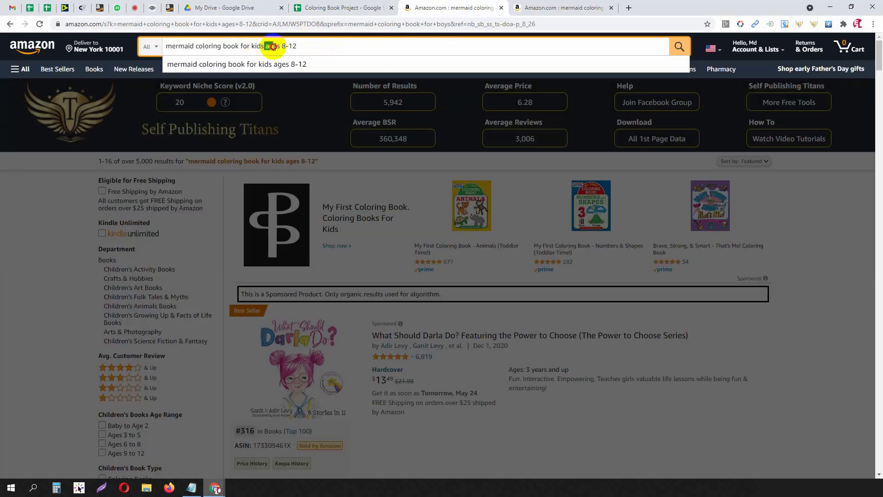
drag(264, 47, 406, 53)
key(BackSpace)
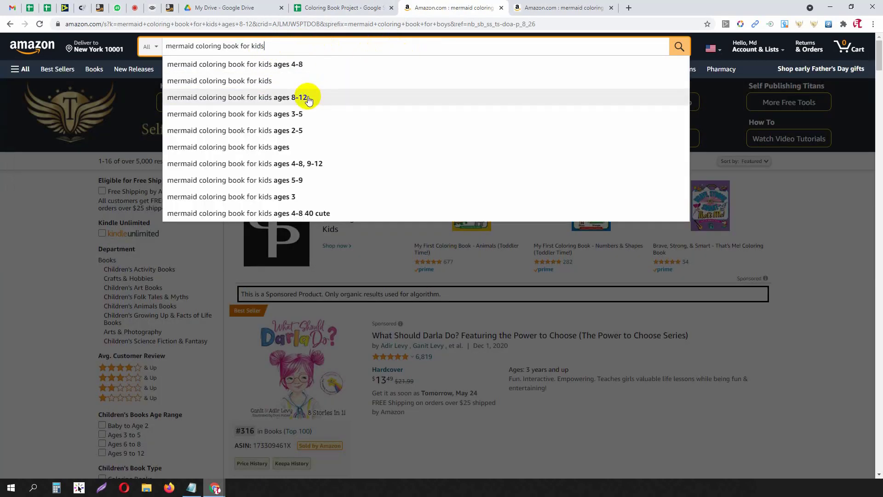
click(290, 130)
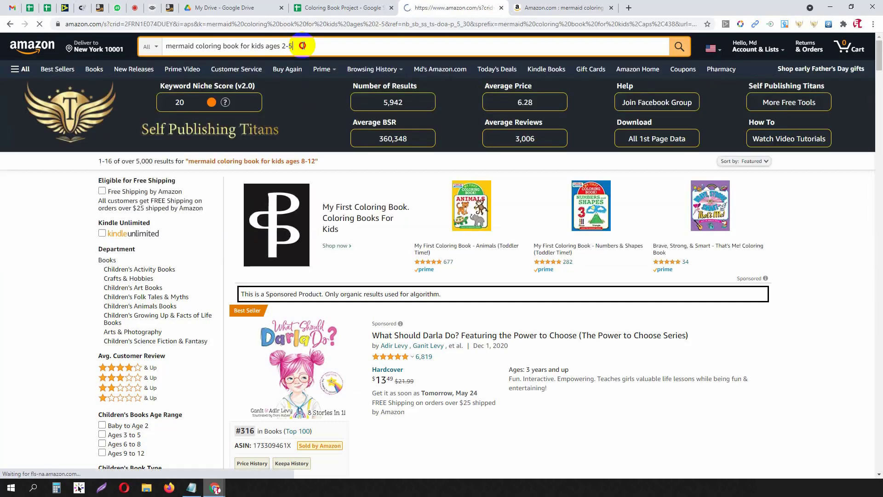
click(302, 45)
key(ctrl+c)
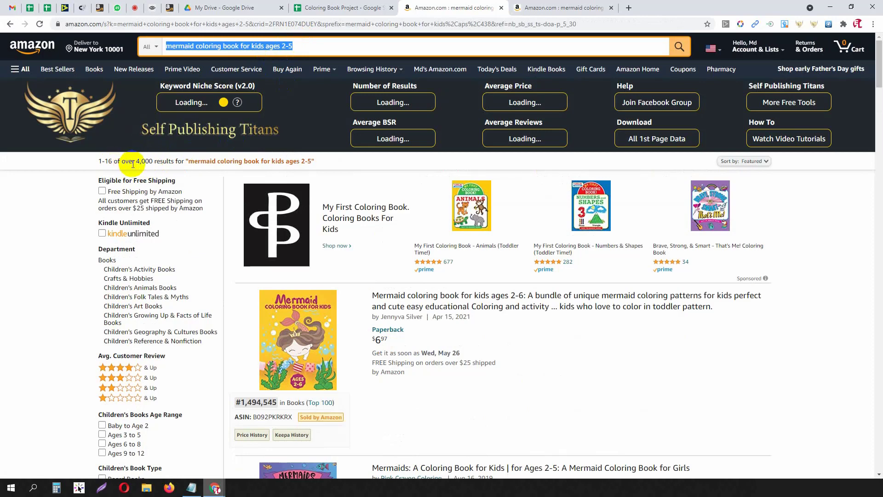
Examine the books in the search results, checking their best-seller ranks, prices and review counts.
scroll(134, 165, down, 12)
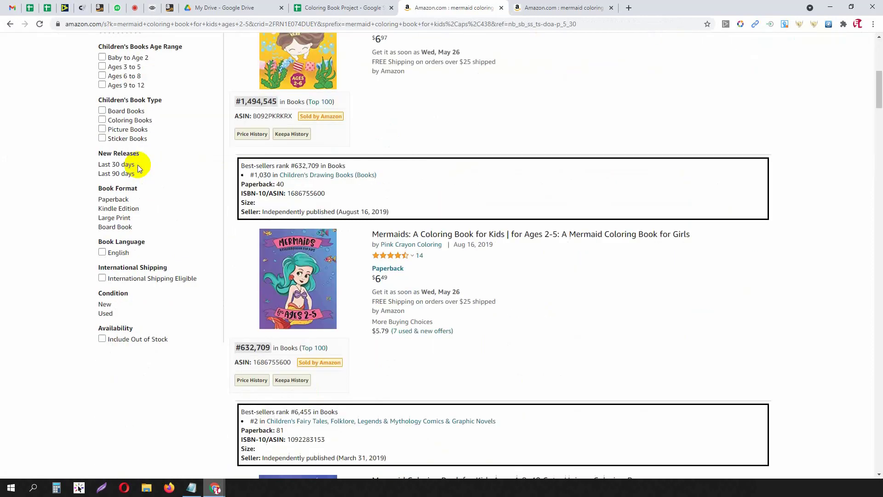
scroll(137, 165, down, 15)
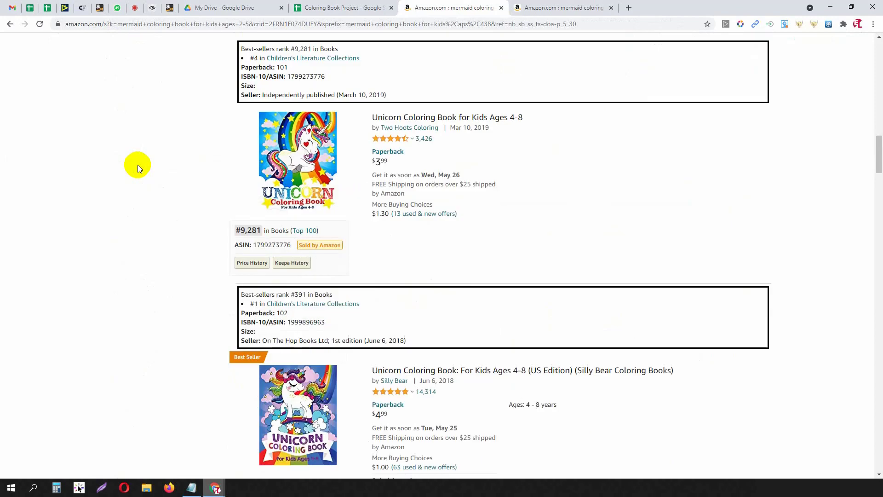
scroll(137, 165, down, 5)
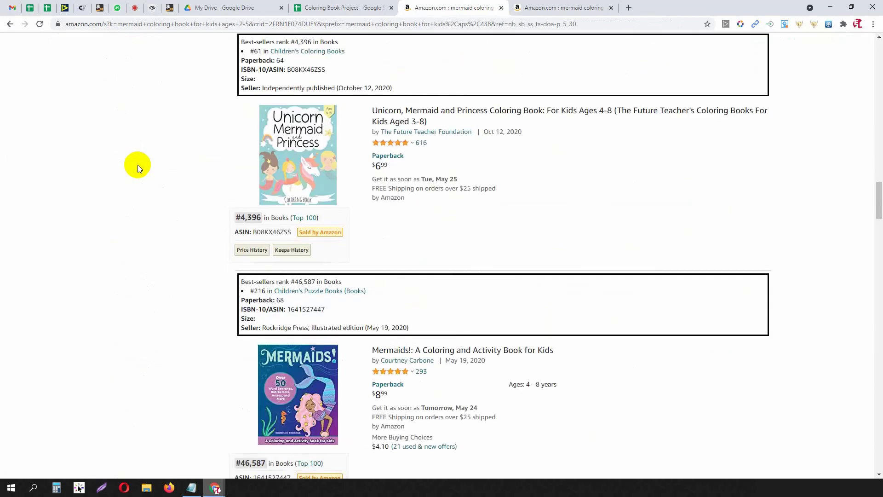
scroll(137, 165, down, 6)
scroll(137, 165, down, 8)
scroll(137, 165, up, 5)
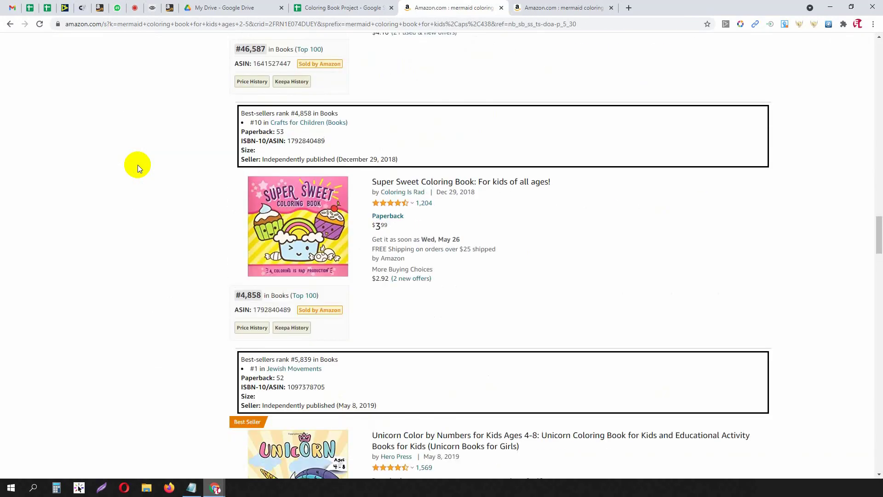
mouse_move(314, 240)
scroll(203, 220, down, 6)
scroll(203, 220, up, 8)
scroll(225, 201, down, 15)
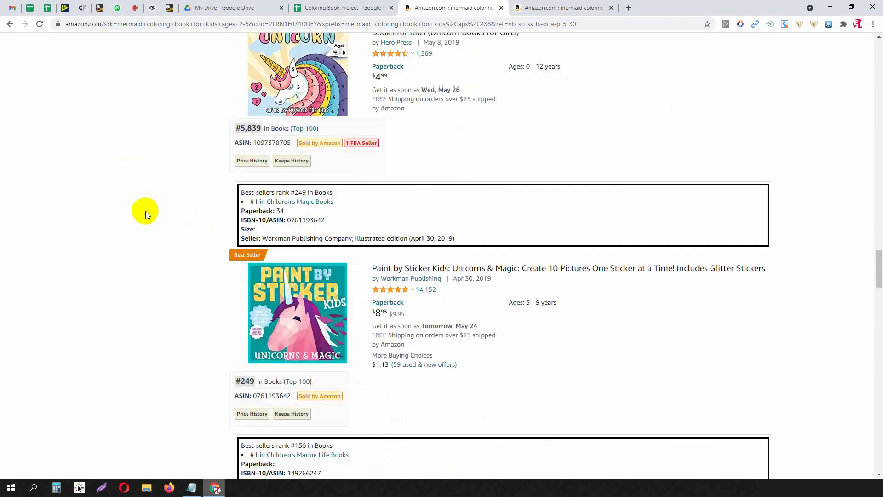
scroll(176, 214, down, 5)
Paste the copied phrase into B3 of the Coloring Book Project sheet and autofill sample keywords from B2:B3 down to B9.
click(318, 6)
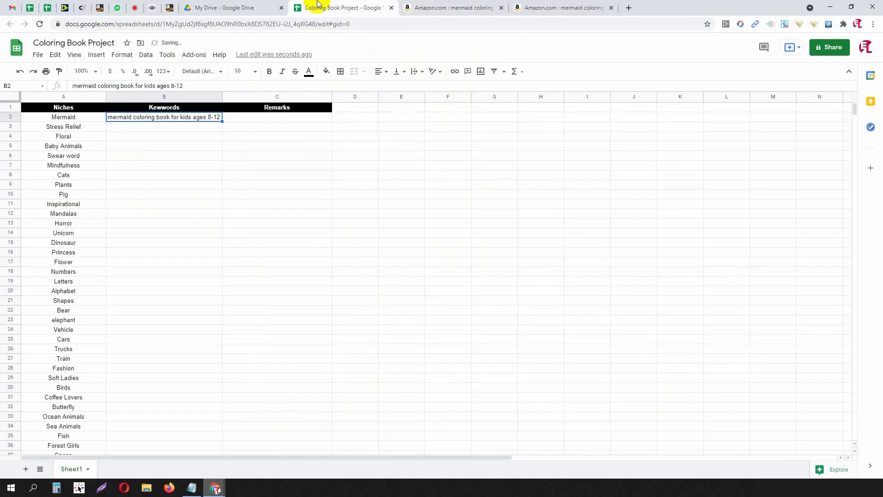
click(200, 127)
key(ctrl+v)
drag(213, 119, 220, 183)
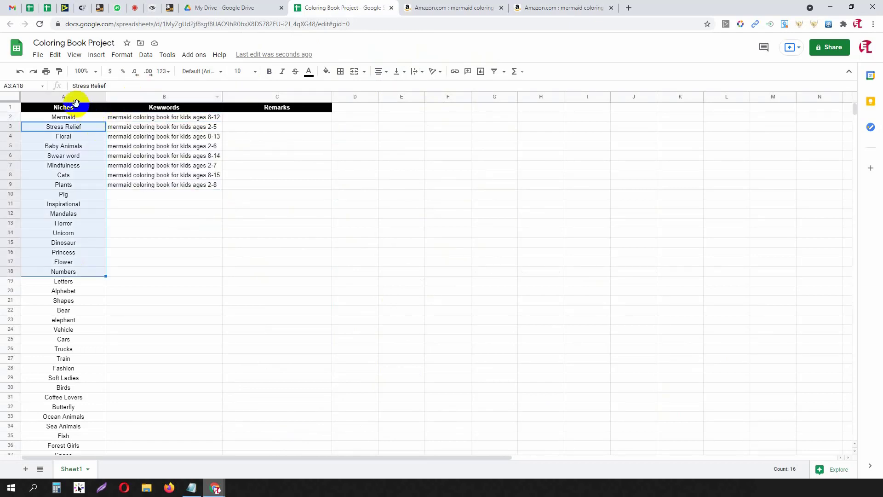
Clear all the niches below Mermaid from A3 down and widen the Kewwords column slightly.
click(70, 96)
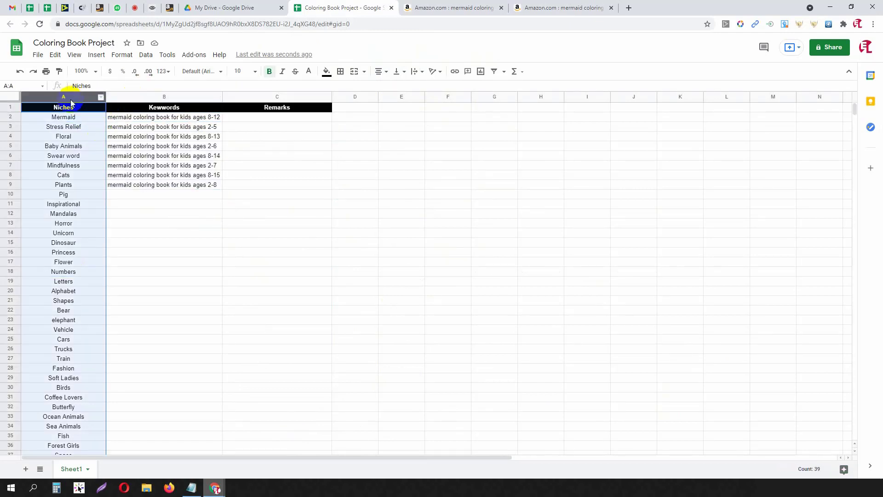
drag(89, 127, 65, 351)
scroll(64, 351, up, 3)
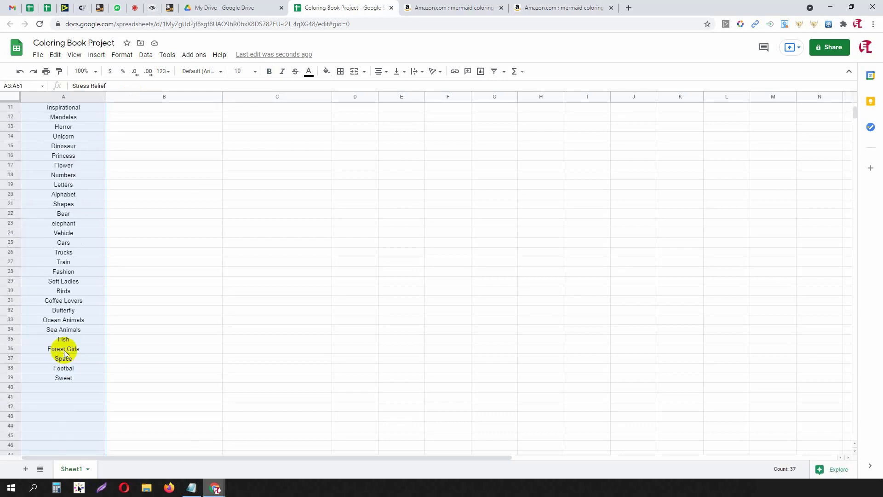
key(Delete)
scroll(67, 351, up, 3)
click(156, 261)
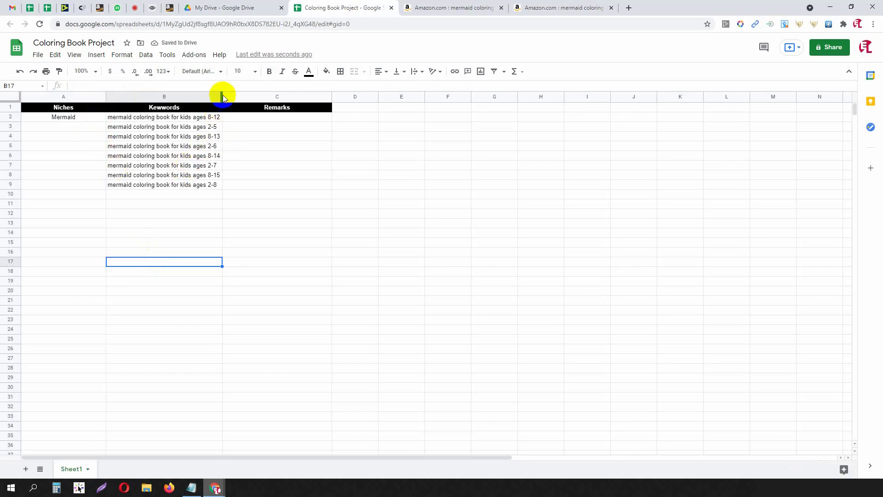
drag(221, 95, 231, 94)
click(283, 119)
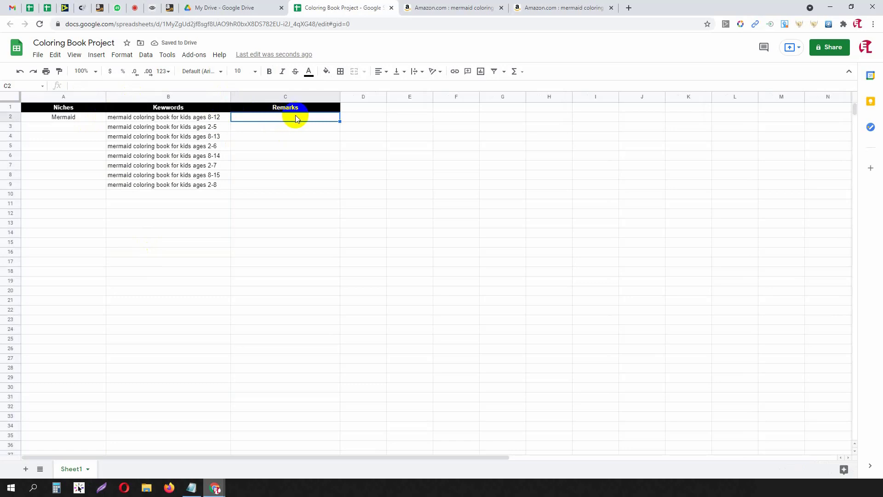
text(YTES)
key(BackSpace)
key(BackSpace)
key(BackSpace)
key(BackSpace)
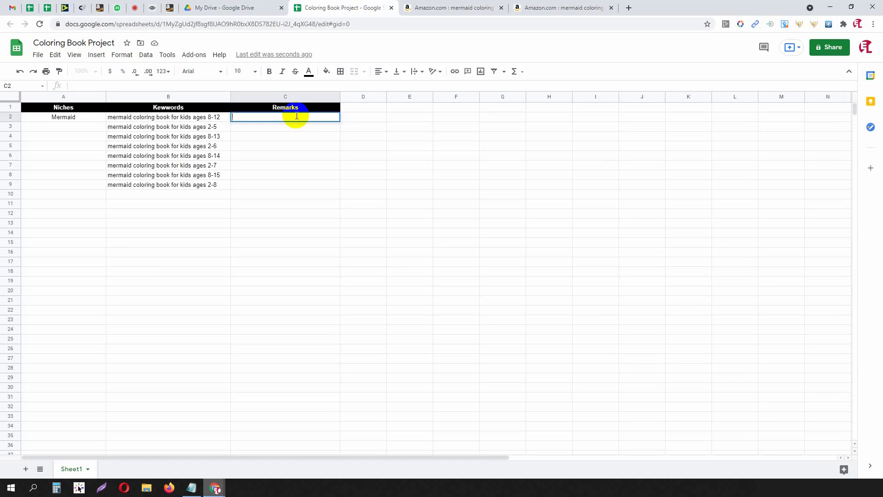
text(Low Competition)
Set the first keyword's remark in C2 to YES and center the whole Remarks column.
key(ctrl+a)
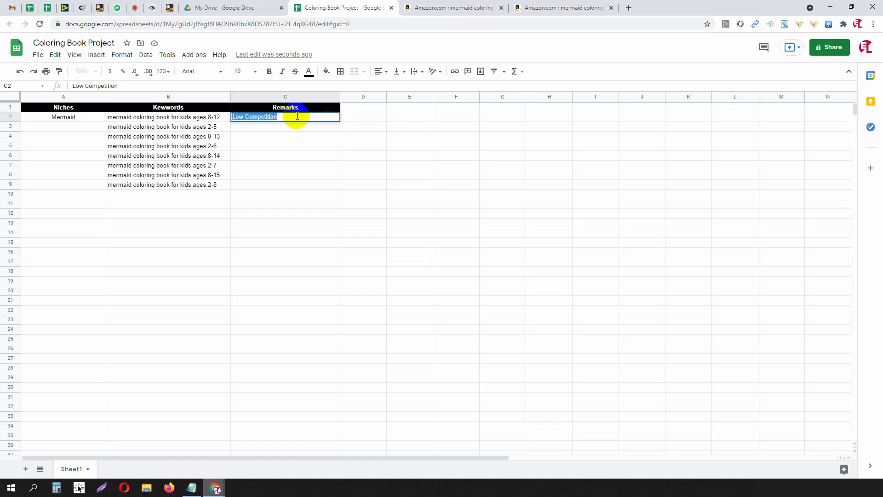
text(YES)
click(297, 187)
click(293, 96)
click(379, 71)
click(391, 84)
click(294, 120)
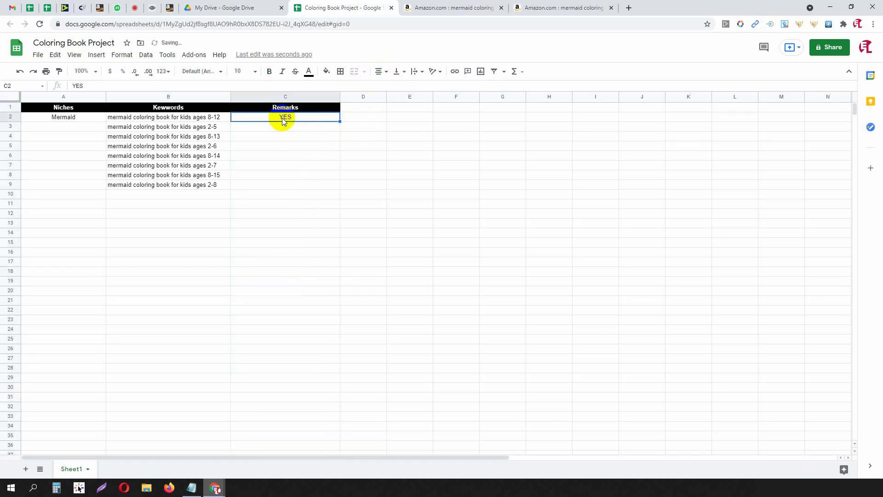
Enter NO in C3 as the remark for the ages 2-5 keyword.
click(221, 126)
click(290, 129)
text(NO)
click(287, 157)
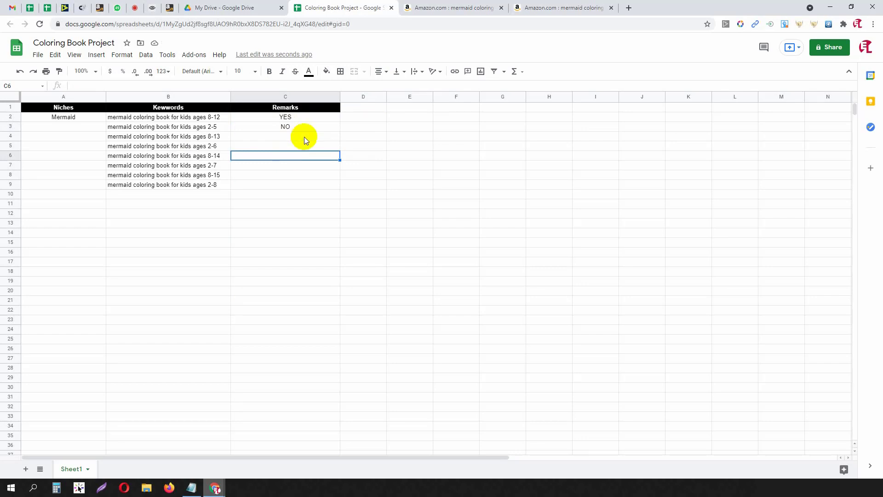
Add a COMPETITION header in D1 and enter LOW in D2 for the first keyword.
click(308, 118)
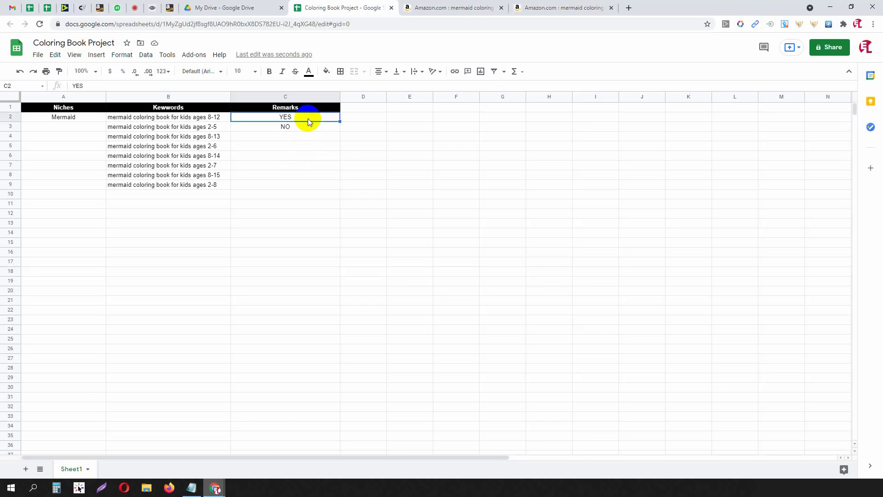
click(363, 121)
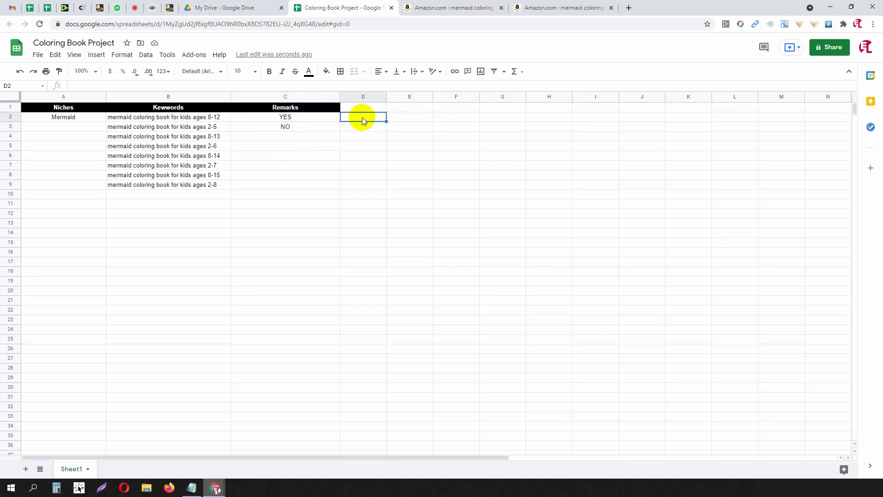
click(374, 109)
text(COMP)
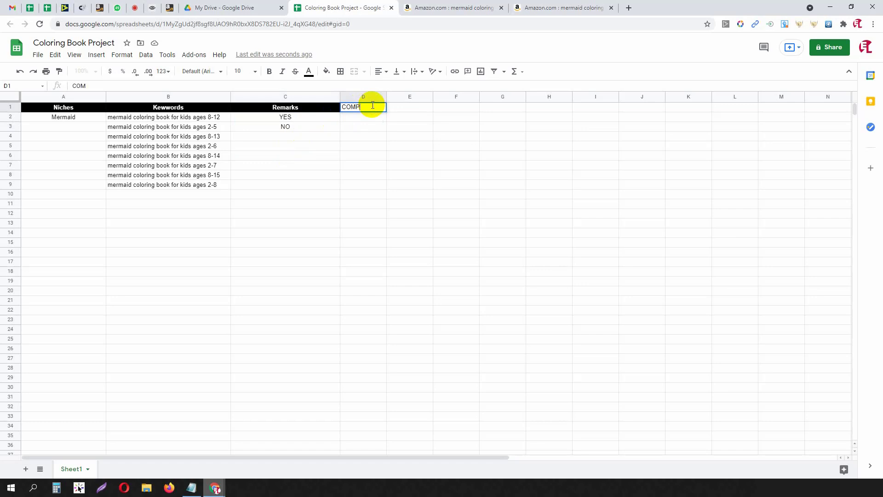
text(ETITION)
key(Return)
text(LOW)
click(370, 128)
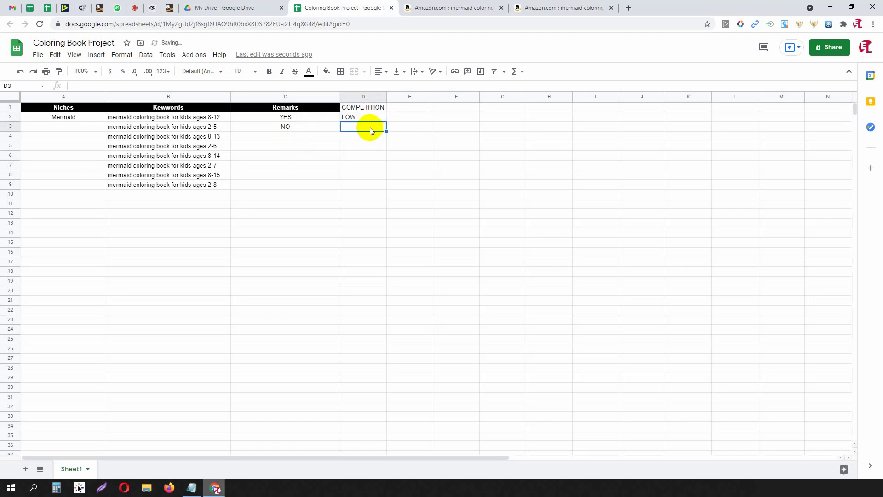
Format the COMPETITION header cell with white text on a black fill.
click(362, 107)
click(309, 71)
click(334, 89)
click(326, 72)
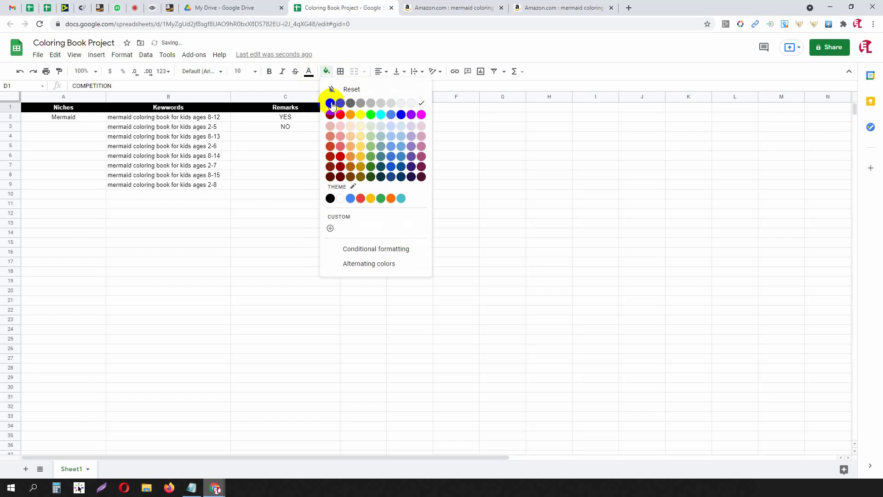
click(331, 104)
click(309, 71)
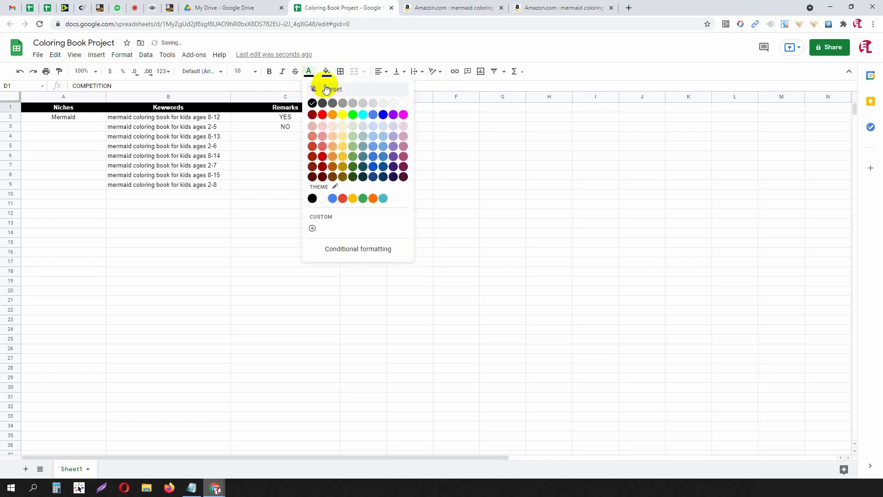
click(404, 103)
click(410, 156)
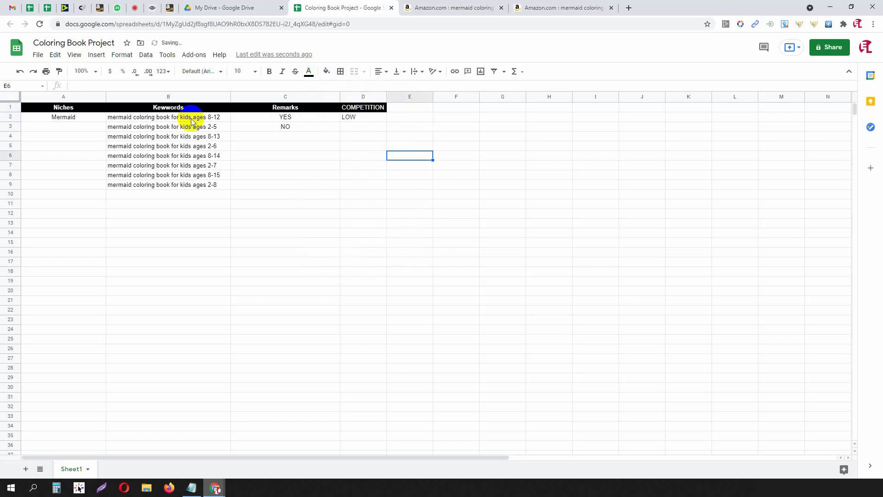
Enter HIGH in D3 as the competition level for the ages 2-5 keyword.
click(379, 118)
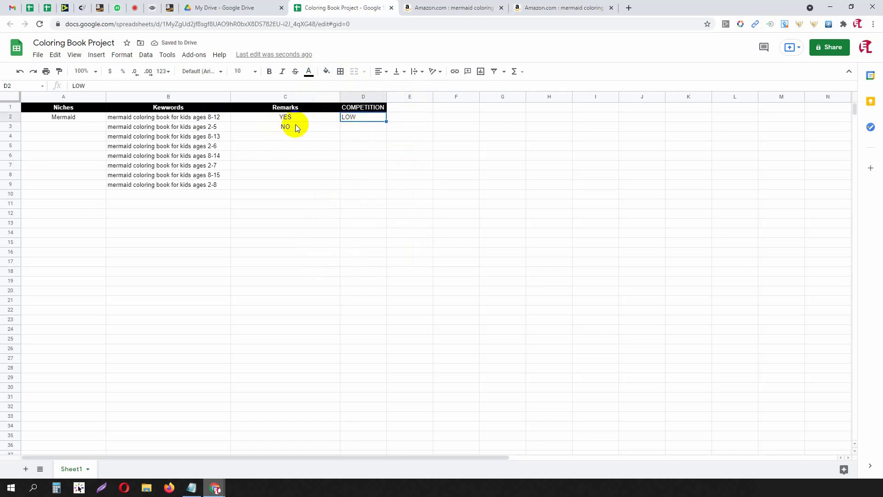
click(295, 128)
click(369, 126)
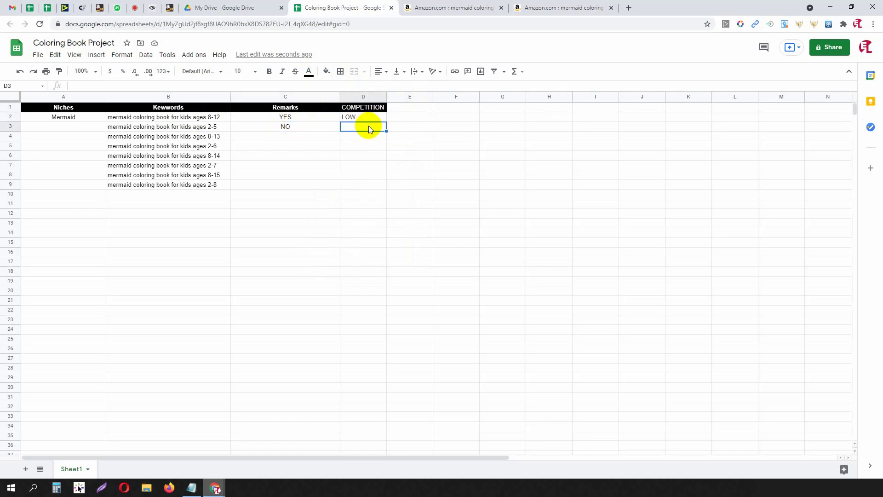
text(HIGH)
click(367, 147)
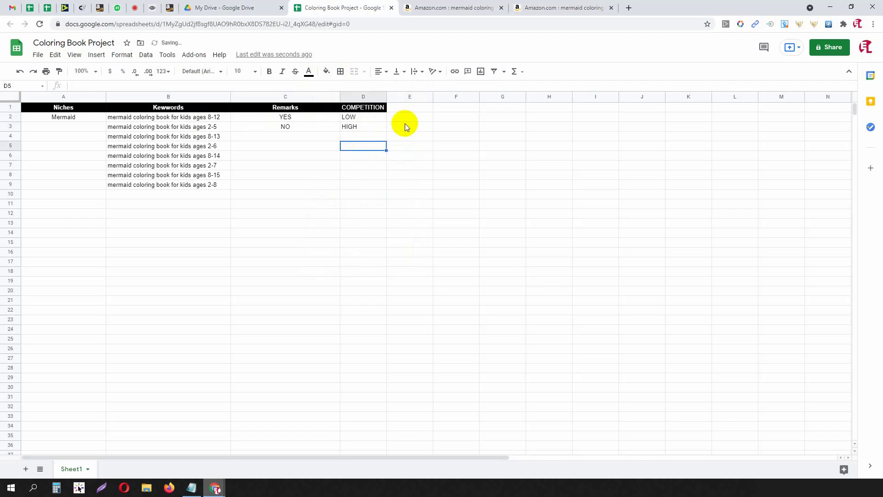
Add an INTERIOR header in E1 with white text on a black fill and widen its column.
click(408, 107)
text(INTERIOR)
key(Return)
click(402, 110)
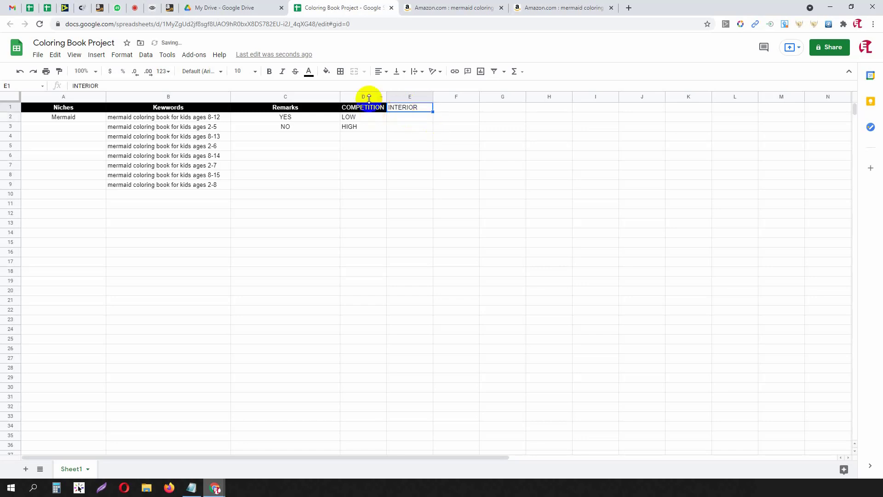
text(x)
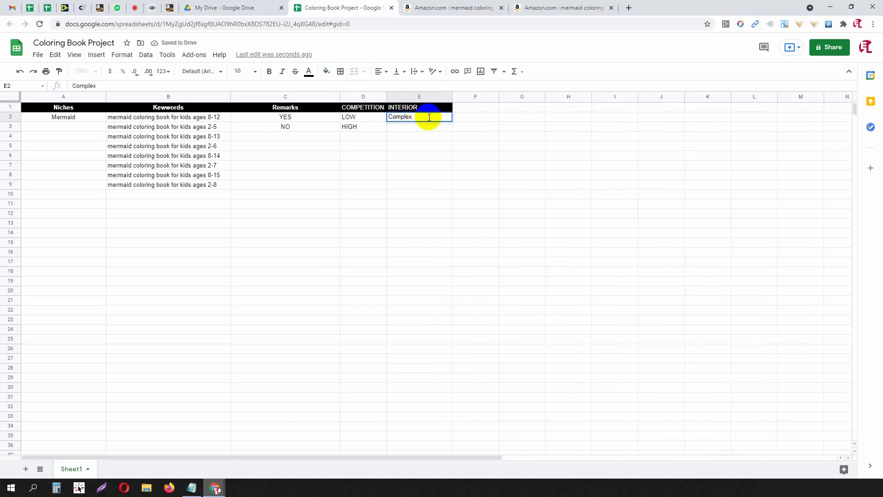
key(Return)
click(430, 120)
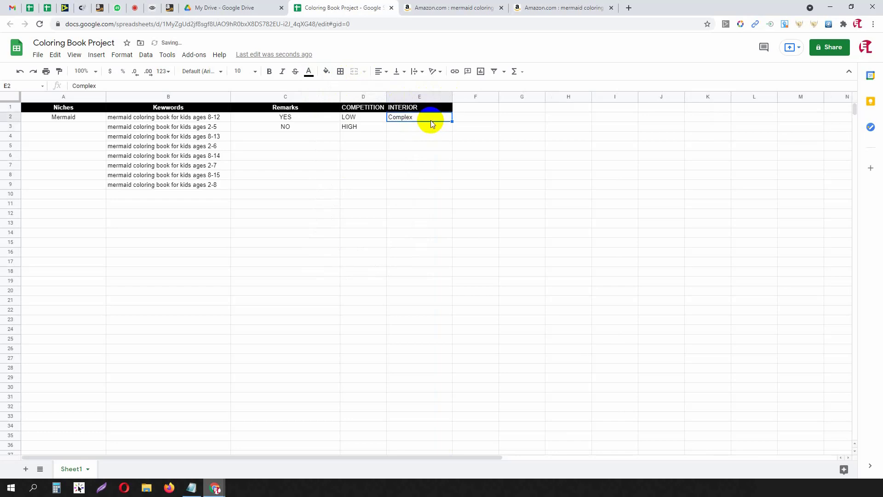
key(Delete)
Enter Complex in E3 as the interior type for the ages 2-5 keyword, leaving E2 empty.
click(425, 128)
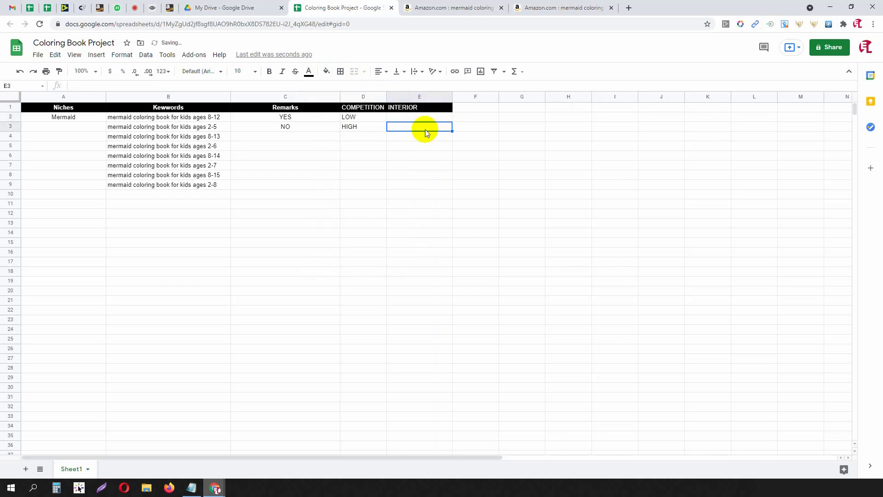
text(COmplex)
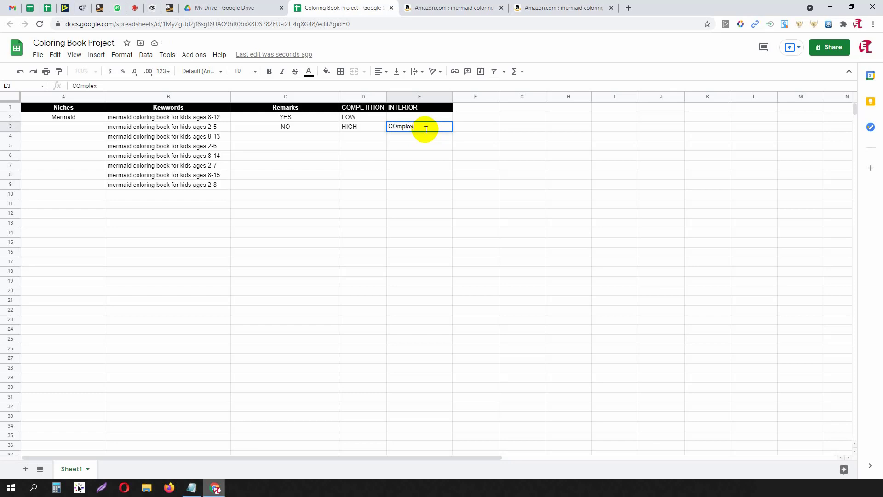
click(396, 127)
key(BackSpace)
text(m)
key(BackSpace)
text(o)
click(439, 137)
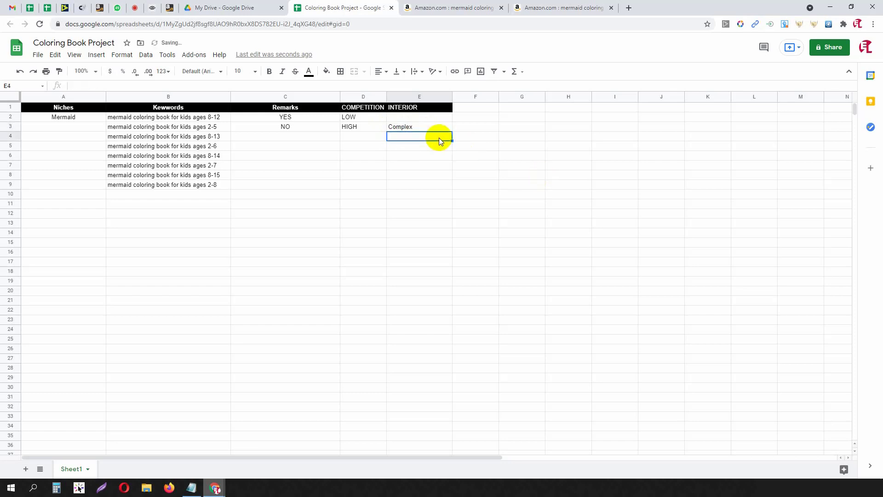
Move the Remarks column to the end of the table after INTERIOR, and widen the COMPETITION column.
click(302, 96)
drag(302, 97, 449, 96)
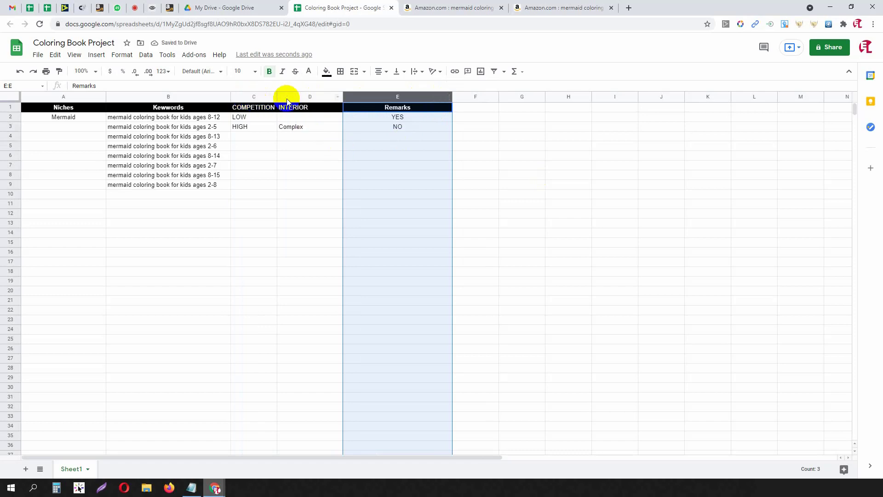
drag(276, 95, 305, 94)
Center the contents of the COMPETITION, INTERIOR and Remarks columns horizontally.
shift+click(259, 97)
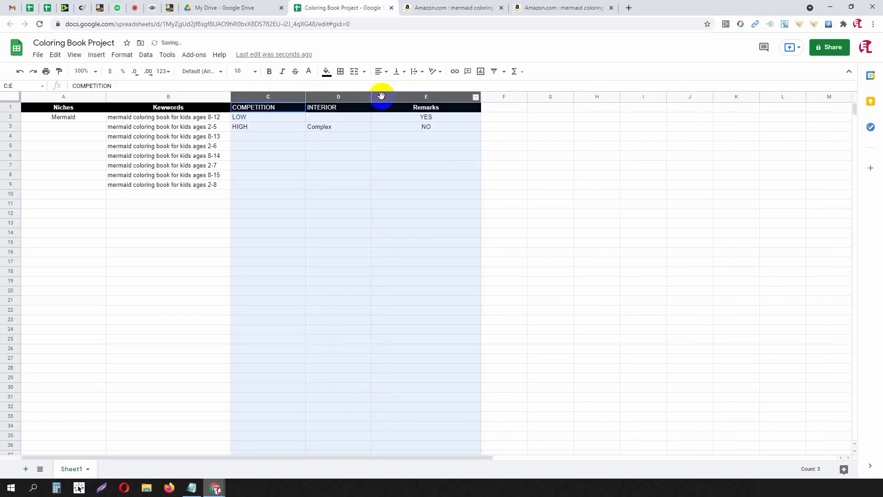
click(379, 71)
click(390, 85)
click(357, 165)
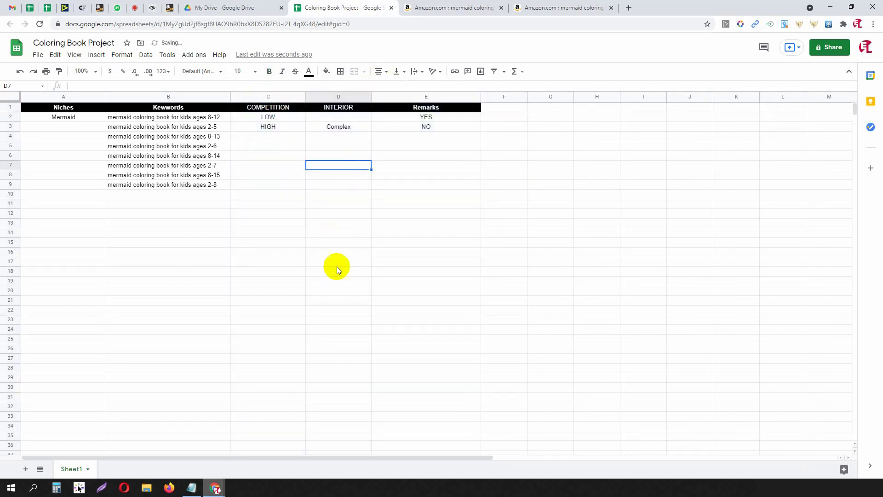
Enter EASY in D2 as the interior type for the ages 8-12 keyword.
click(334, 120)
text(EASY)
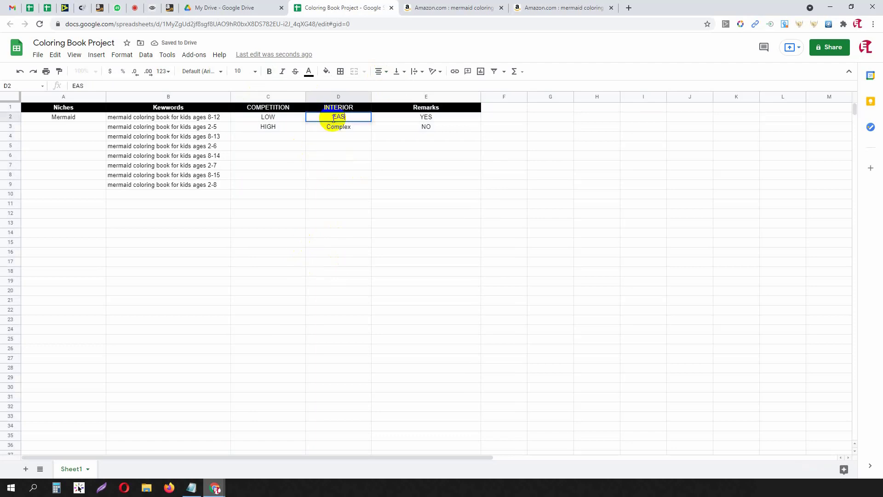
click(339, 184)
click(347, 124)
click(349, 119)
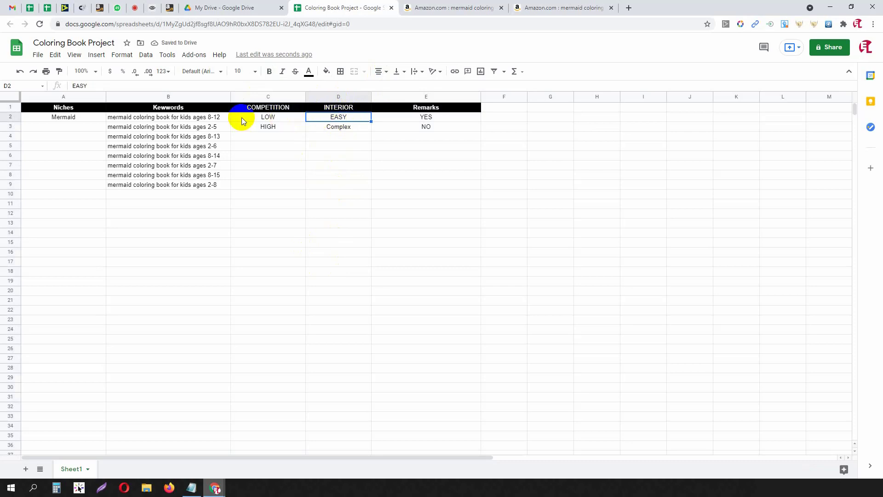
Review the competition, interior and remarks entries for the ages 8-12 and ages 2-5 keywords.
click(197, 118)
click(283, 120)
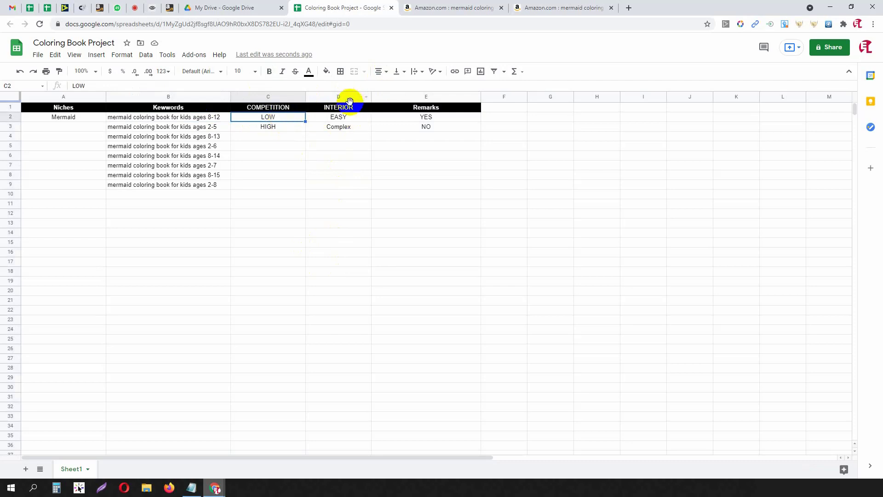
click(354, 119)
click(220, 117)
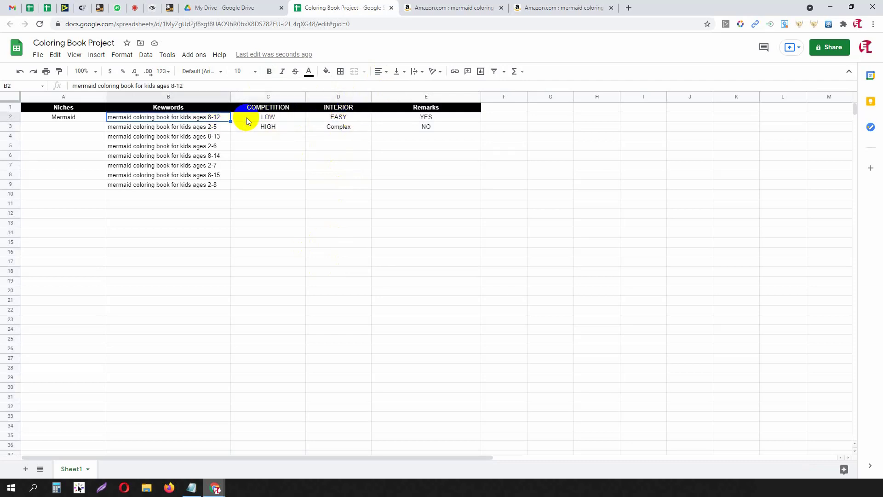
click(331, 121)
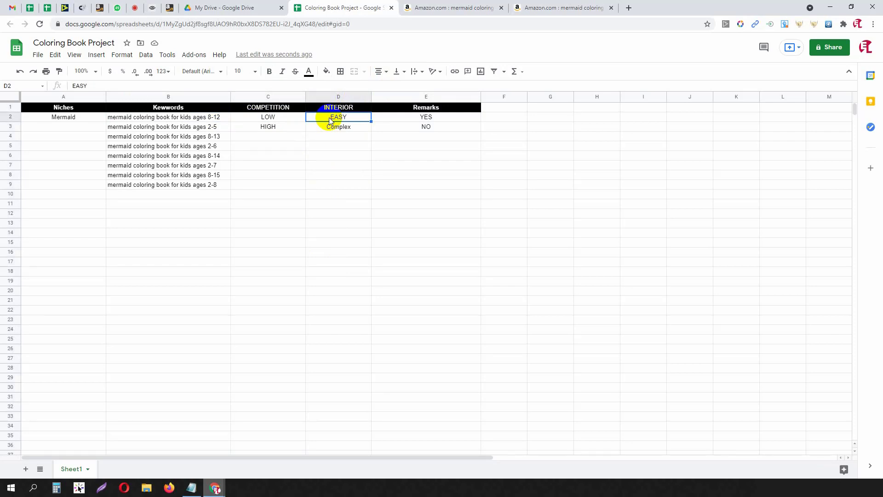
click(422, 119)
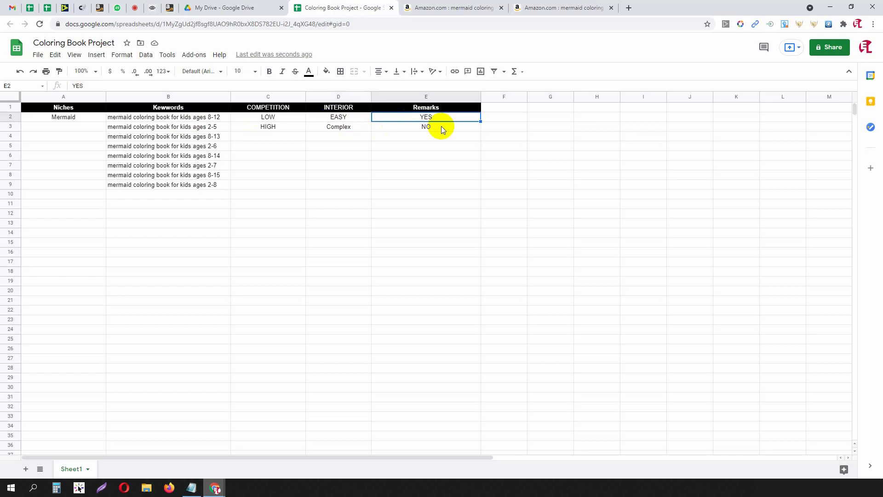
click(220, 127)
click(284, 125)
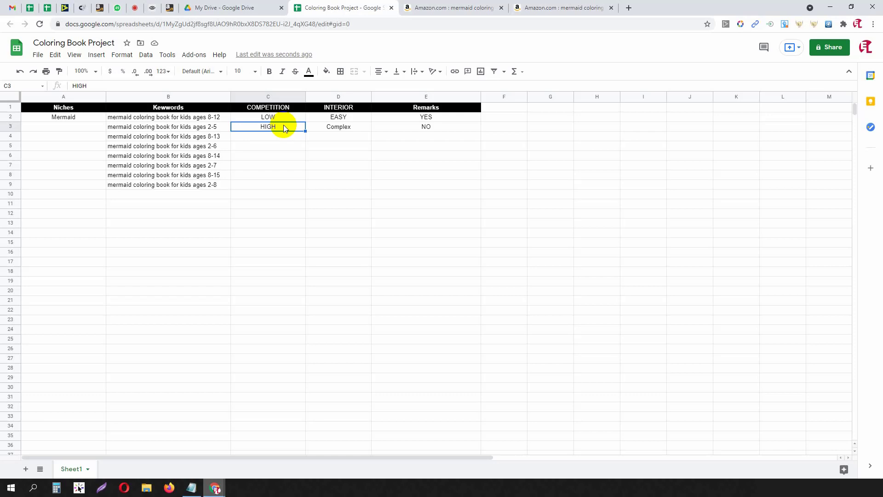
click(339, 128)
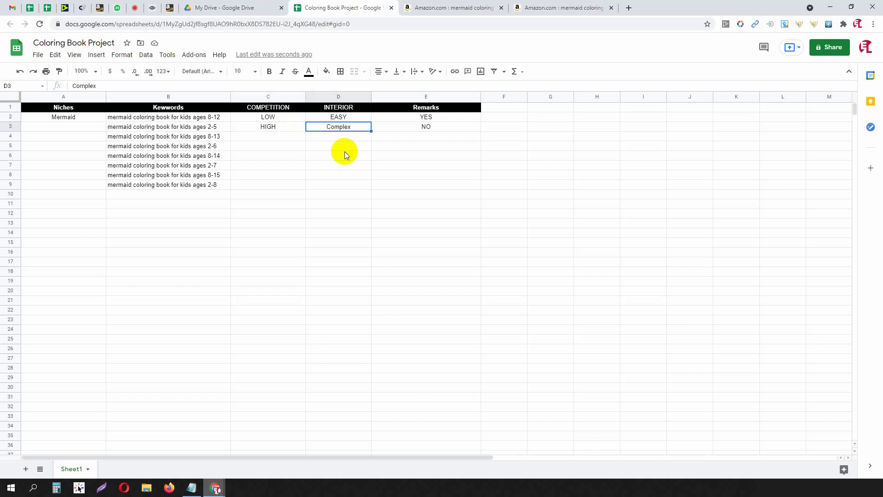
click(425, 128)
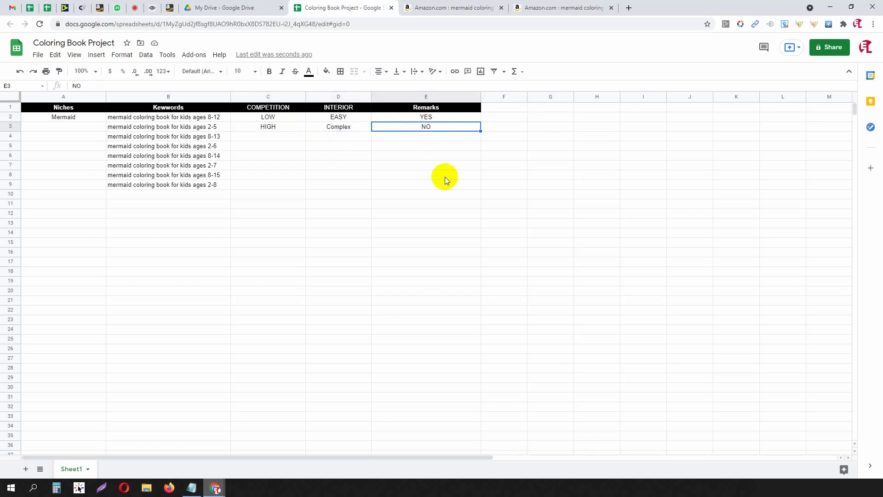
click(341, 132)
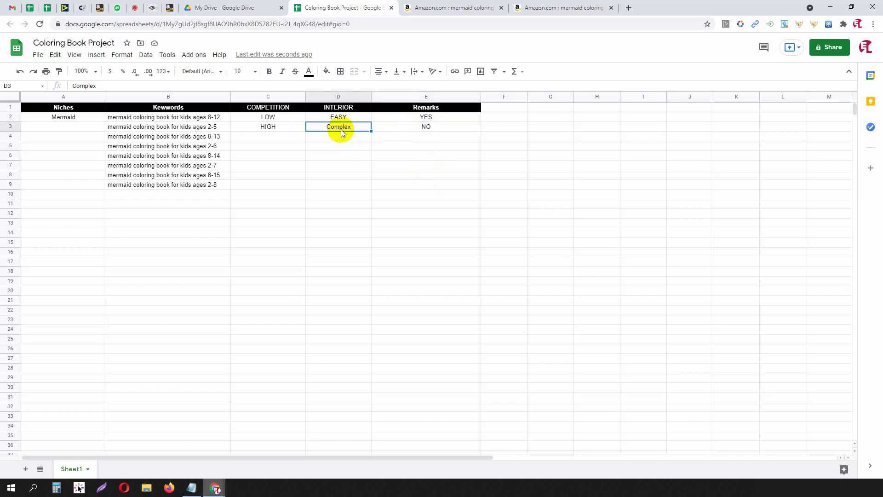
click(425, 132)
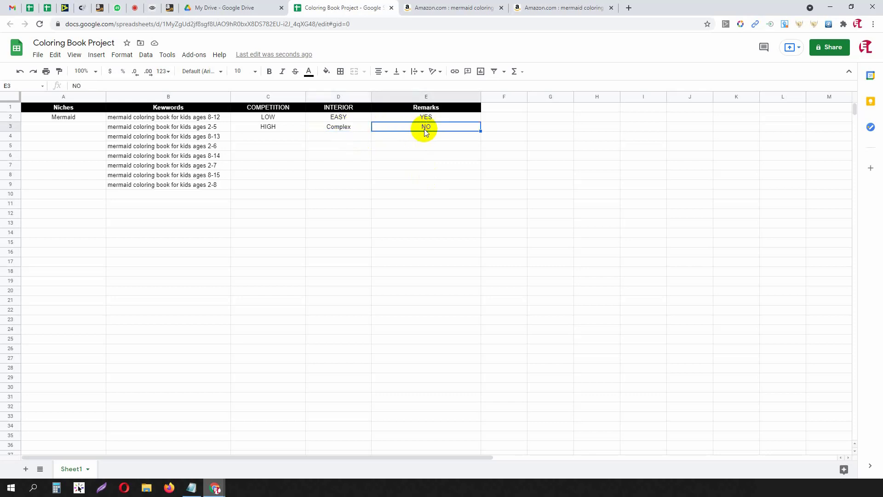
click(275, 129)
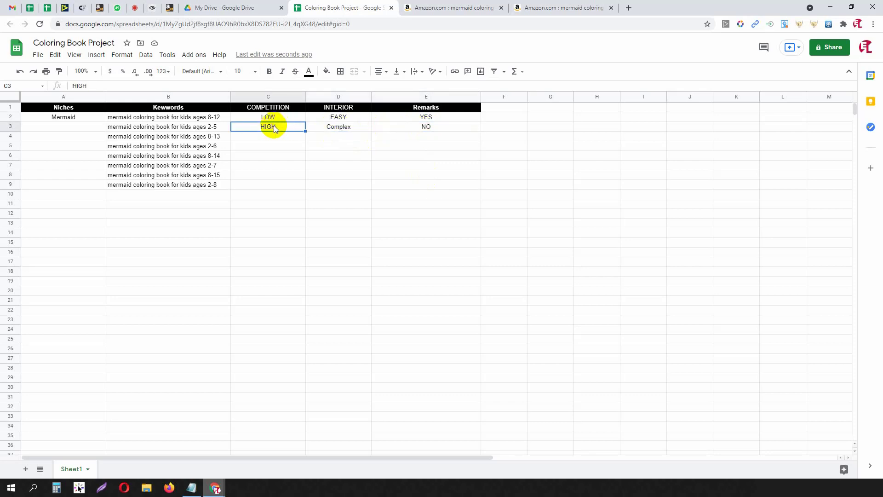
click(423, 127)
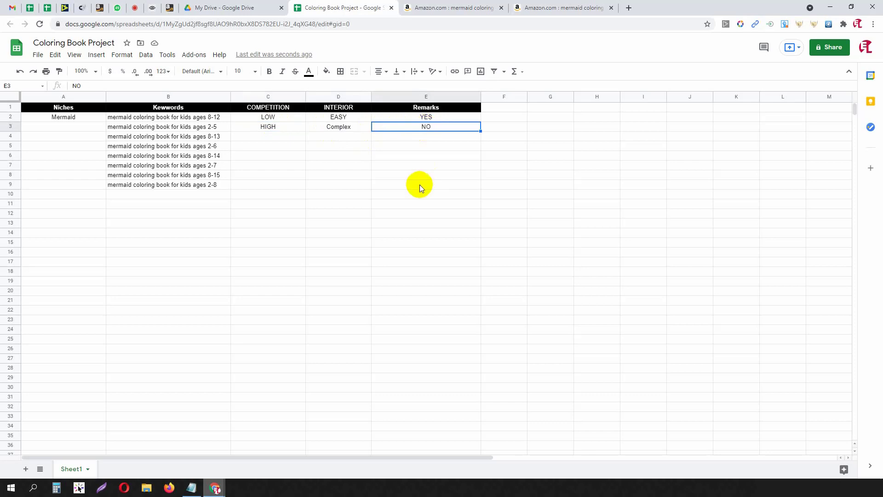
click(342, 130)
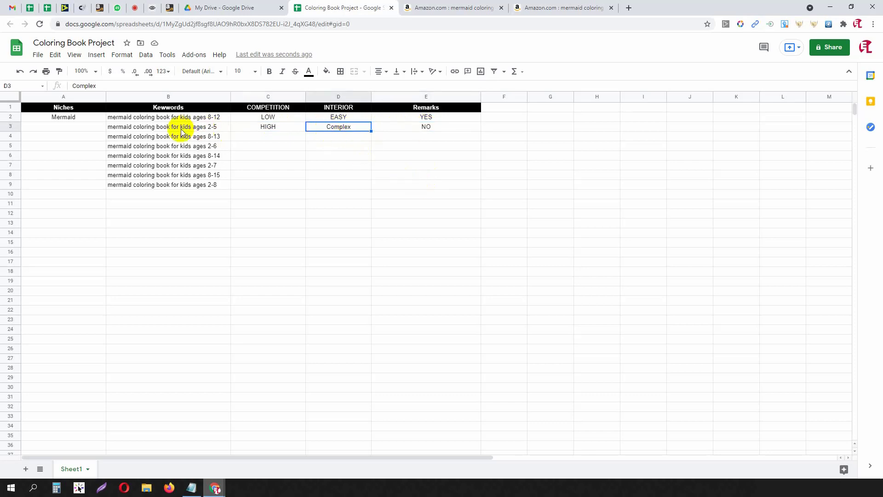
click(139, 129)
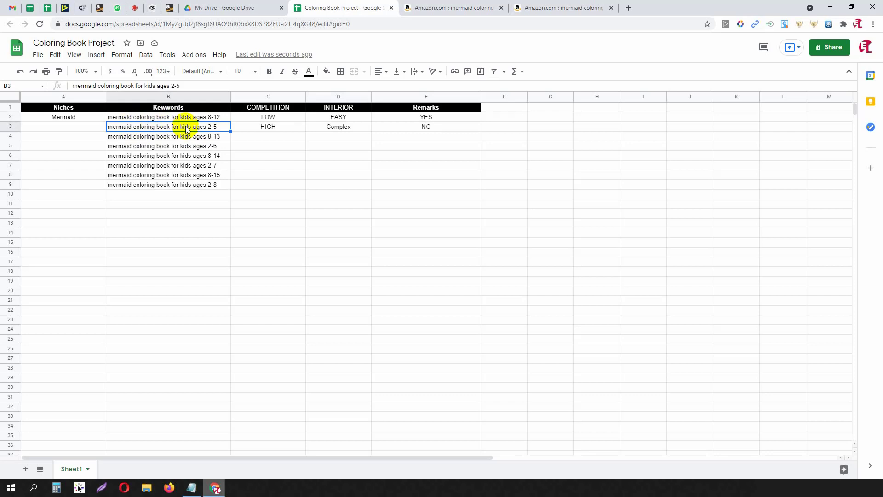
click(504, 131)
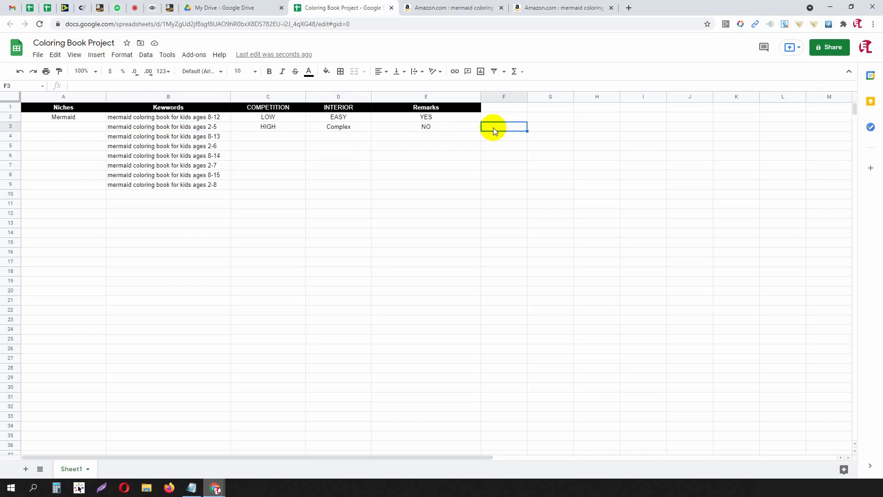
click(341, 131)
click(211, 131)
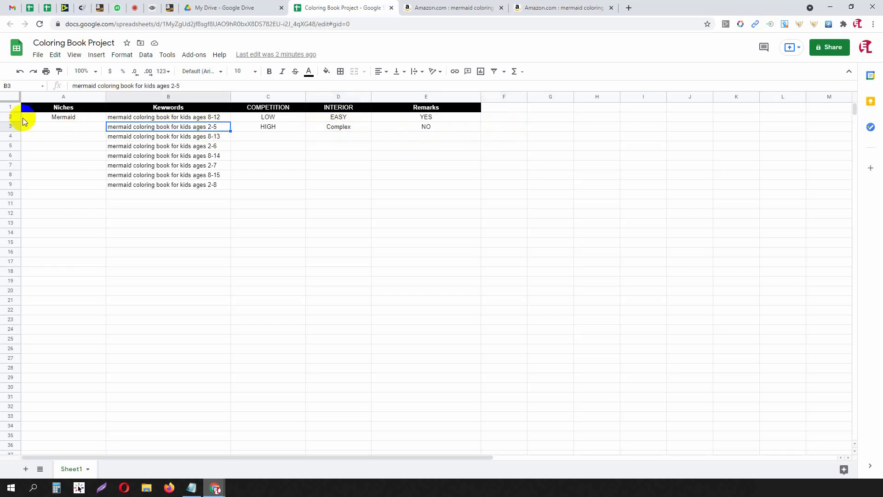
drag(224, 130, 490, 127)
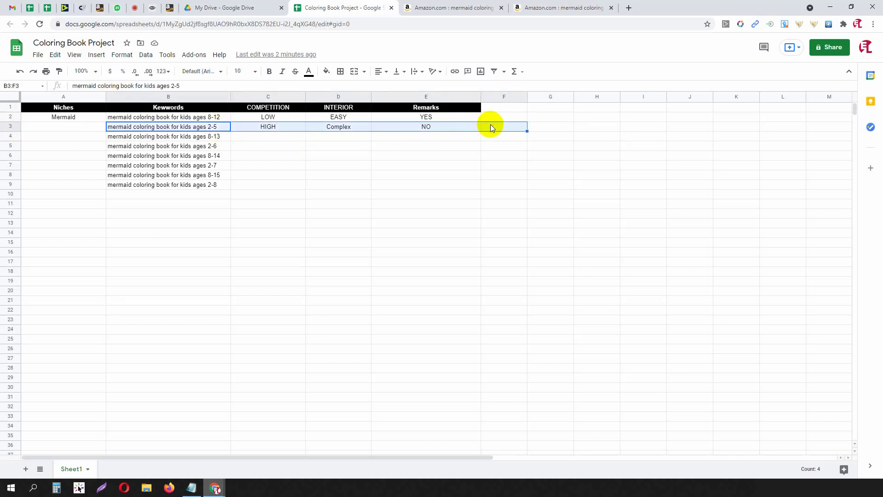
click(519, 129)
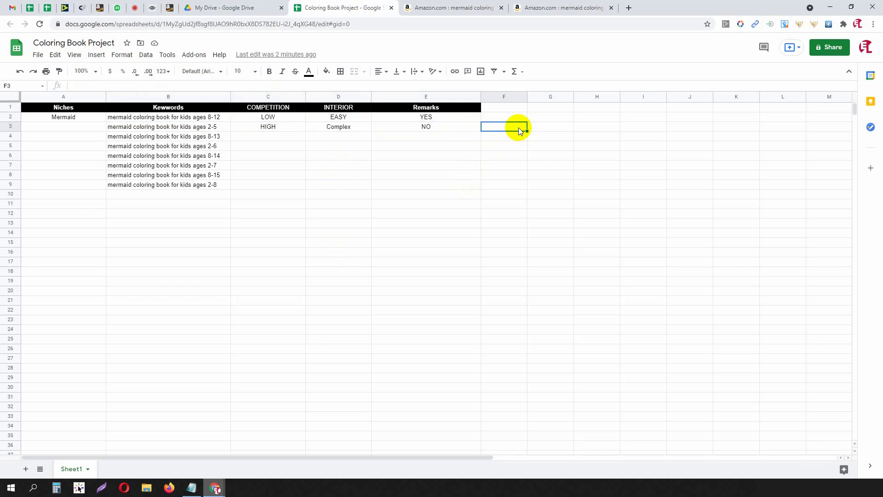
click(218, 198)
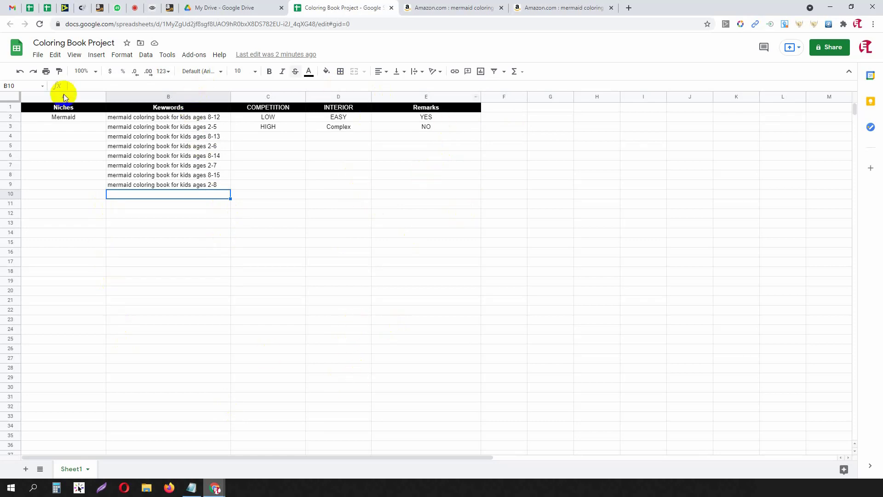
click(381, 274)
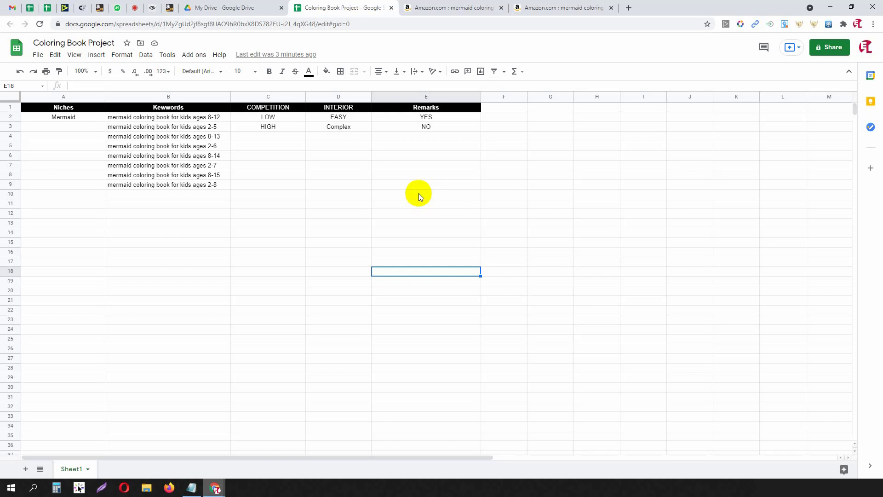
click(288, 261)
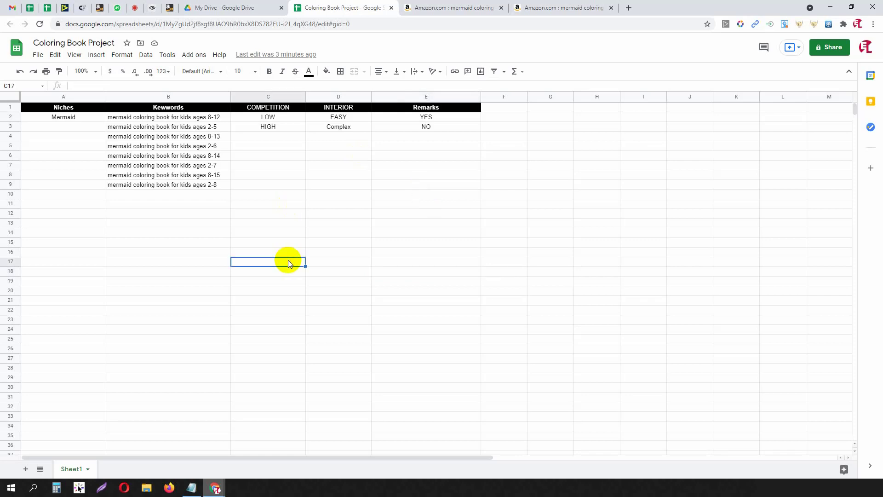
click(13, 195)
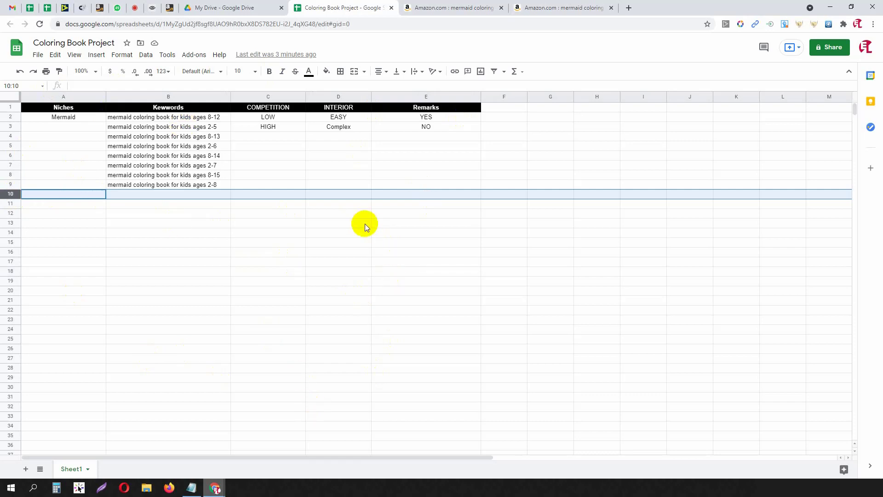
click(178, 251)
Merge cells A2:A9 in the Niches column and center the Mermaid label vertically.
drag(87, 118, 90, 184)
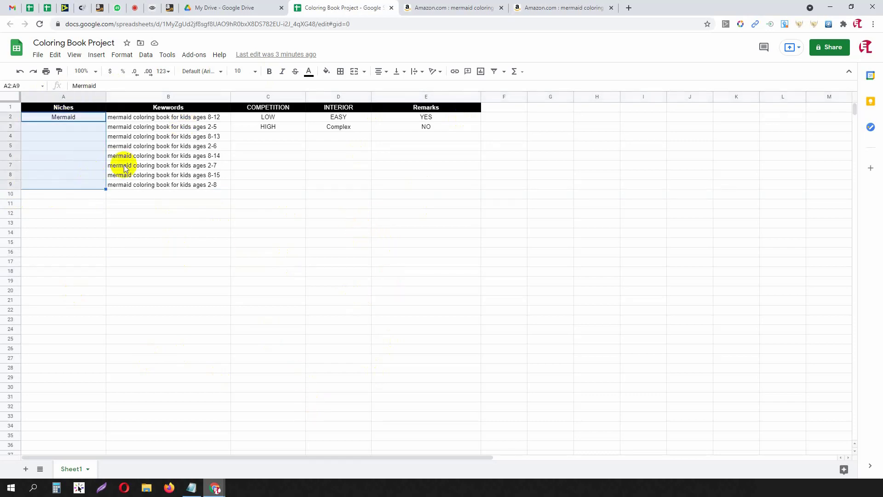
click(354, 72)
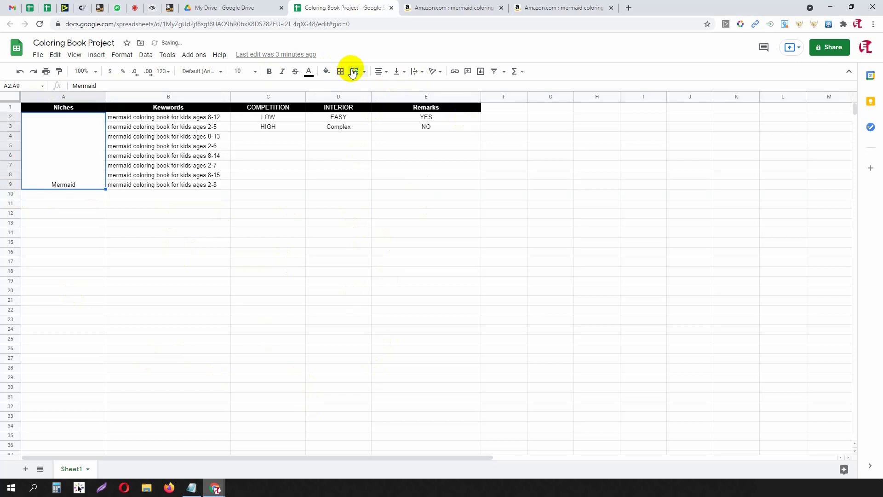
click(397, 72)
click(392, 87)
click(392, 87)
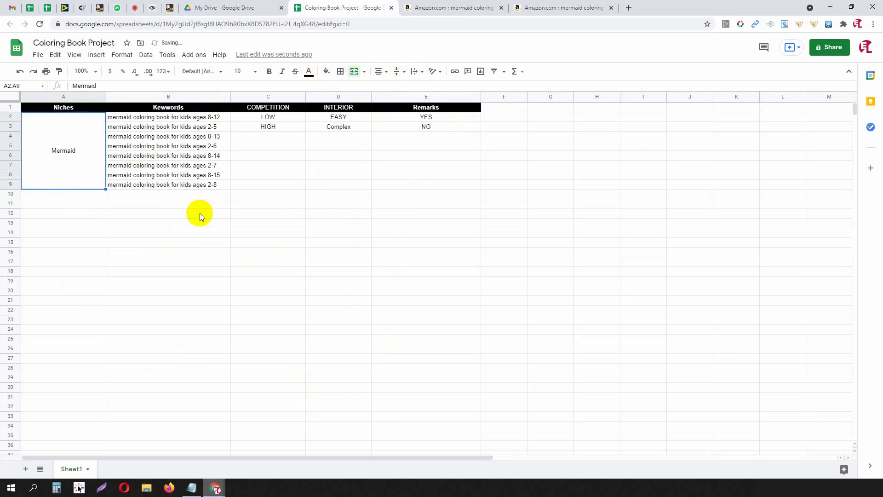
click(198, 213)
Apply an outer border around the mermaid keyword block A2:E9.
drag(69, 132, 416, 168)
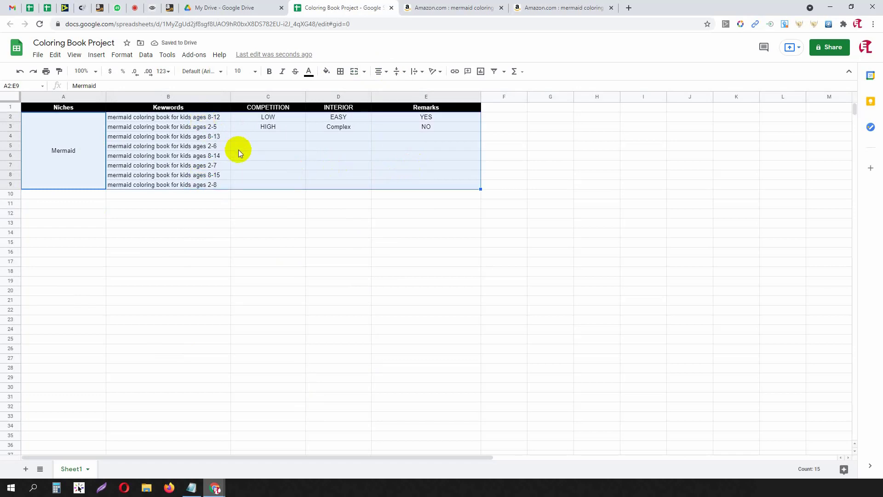
click(341, 71)
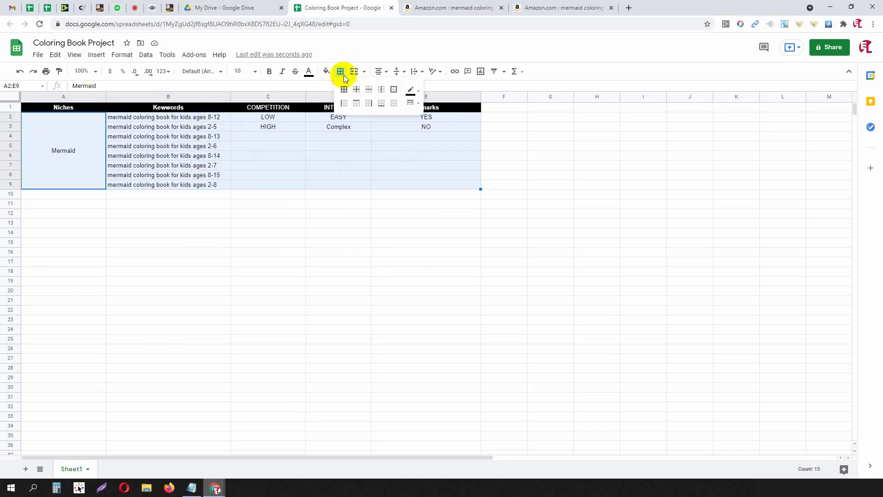
click(394, 105)
click(382, 244)
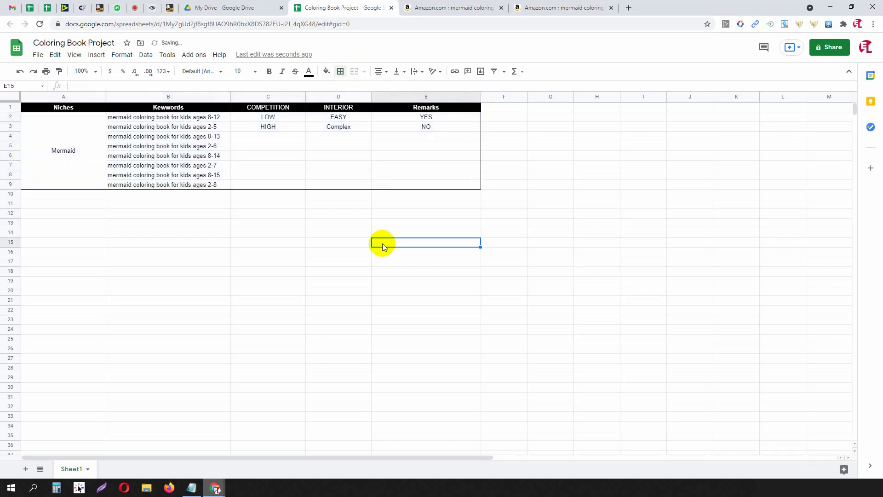
Copy the niche name Floral from the notes window into A10 of the Niches column.
click(49, 195)
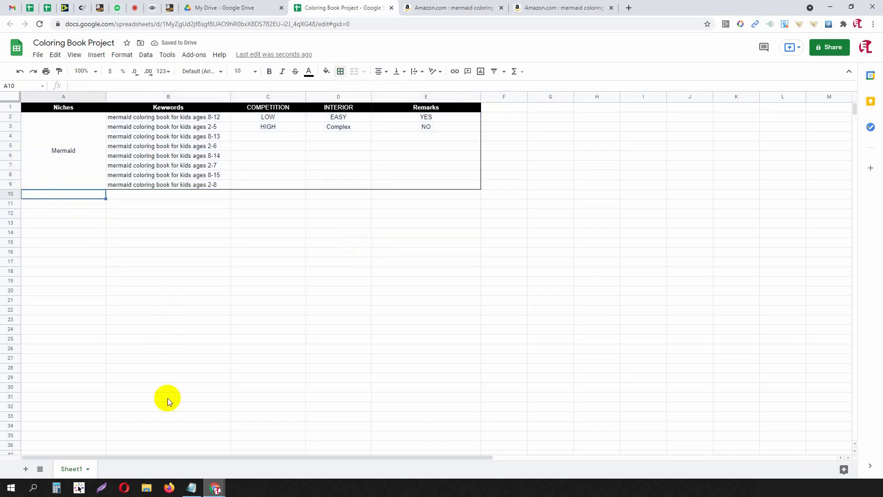
click(191, 487)
click(291, 129)
double_click(292, 129)
key(ctrl+c)
click(99, 195)
key(ctrl+v)
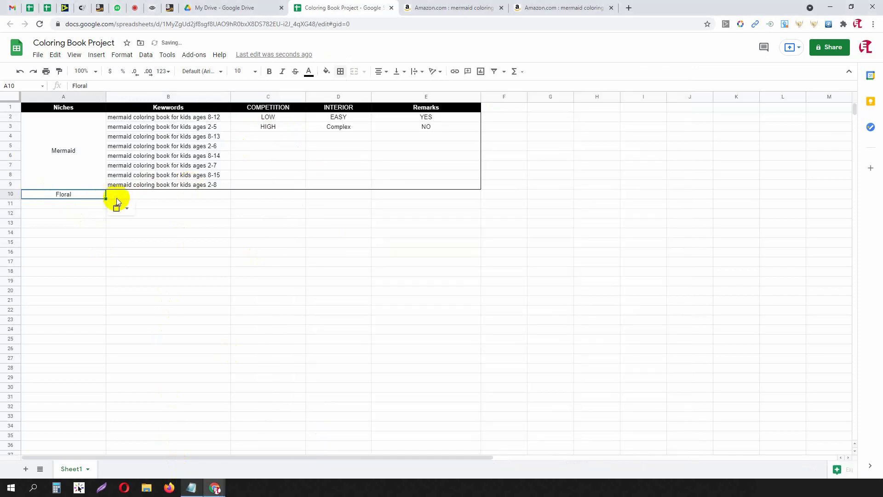
click(134, 198)
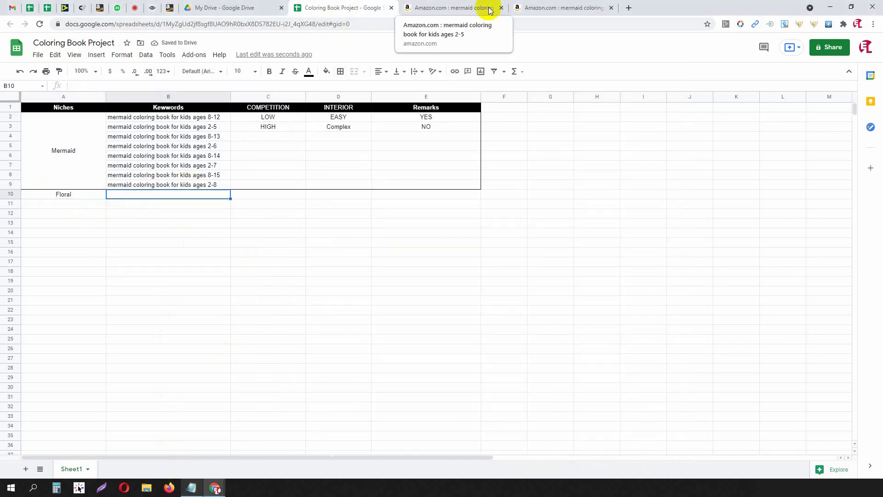
Look up Amazon suggestions for "Floral coloring book for" and run the suggested search "floral coloring book for adults".
click(449, 8)
scroll(285, 42, down, 5)
scroll(286, 47, up, 20)
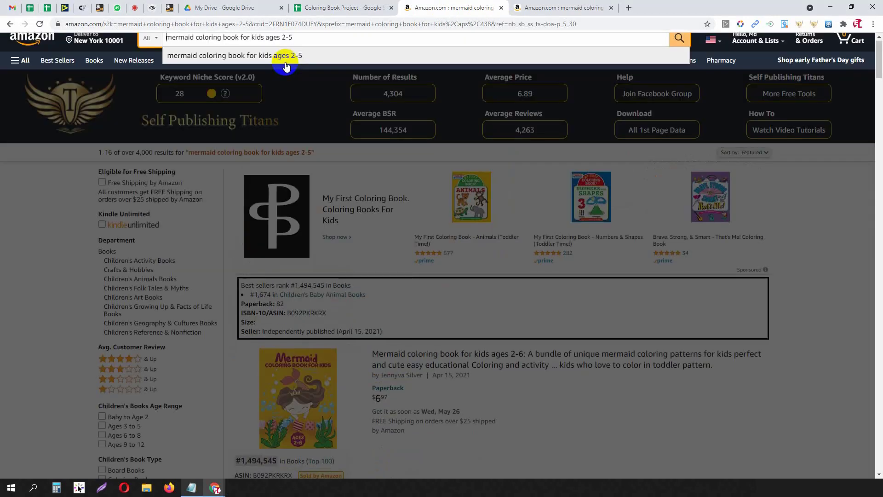
triple_click(300, 34)
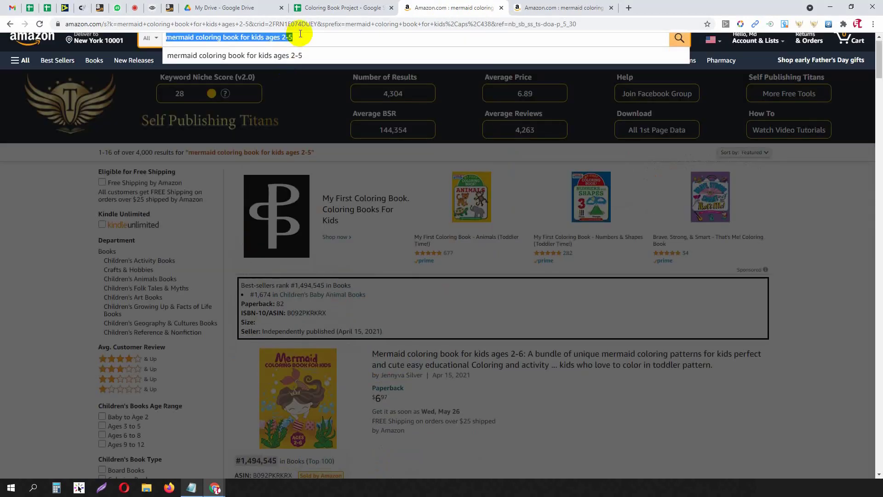
text(Floral coloring book for)
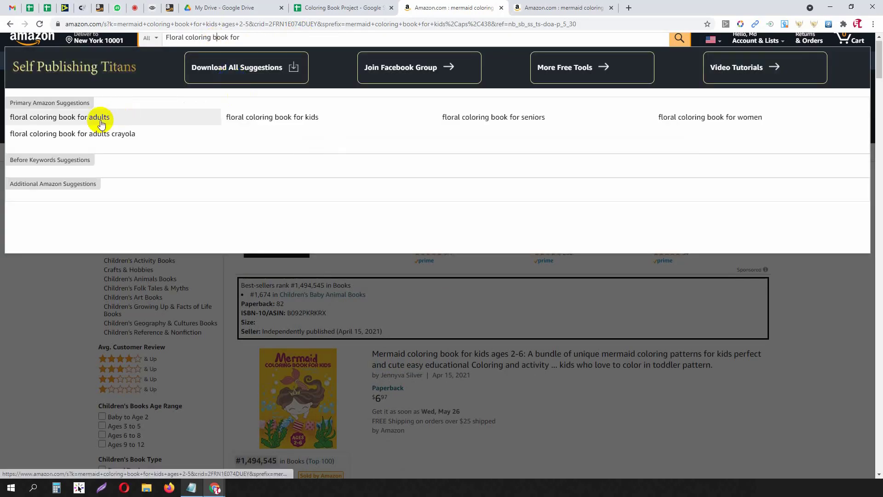
click(98, 118)
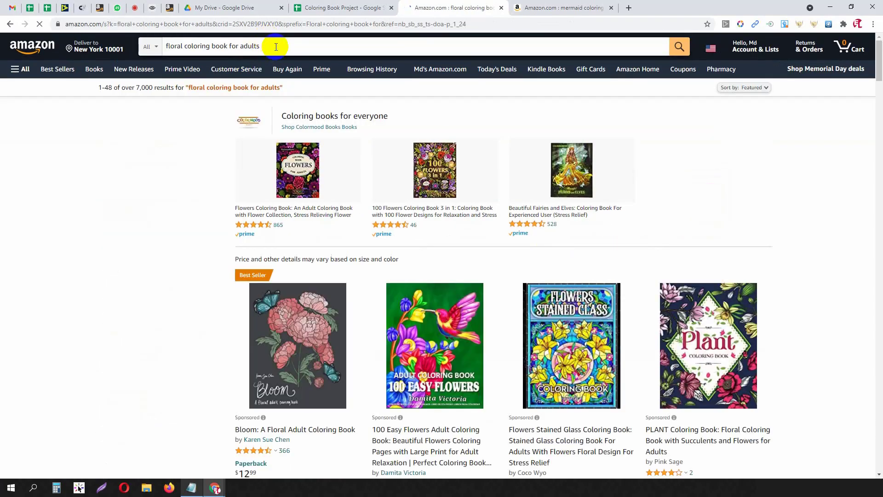
Copy the Amazon search phrase "floral coloring book for adults" into B10 of the Coloring Book Project sheet.
triple_click(275, 47)
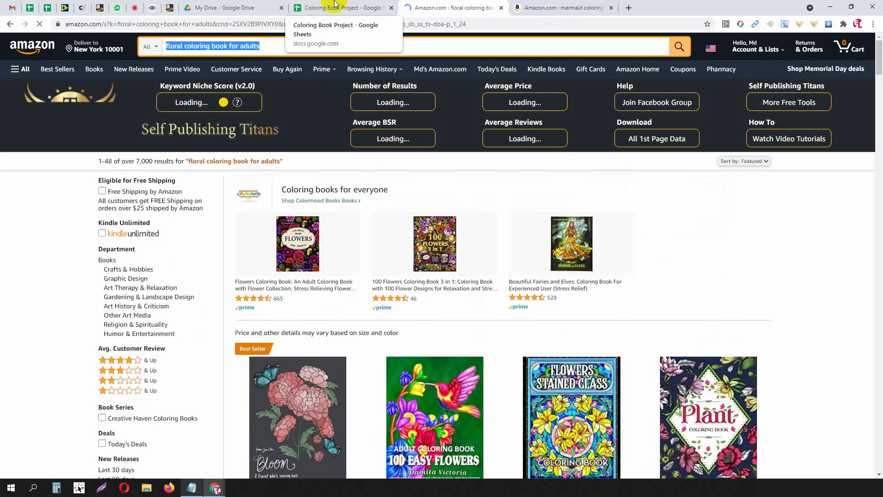
click(338, 8)
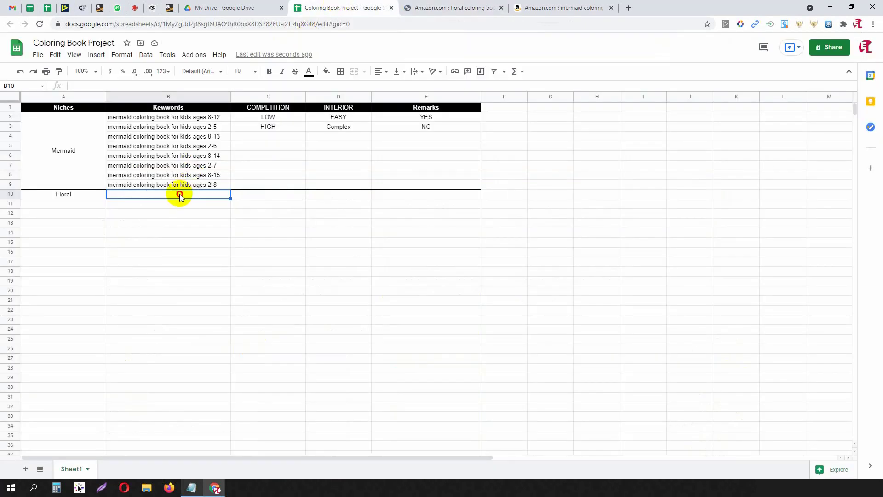
double_click(181, 194)
key(ctrl+v)
key(Return)
Add the keyword "floral coloring book for seniors" in B11 by pasting the adults phrase and replacing its last word.
click(213, 198)
click(219, 202)
key(ctrl+v)
double_click(182, 208)
double_click(178, 205)
text(s)
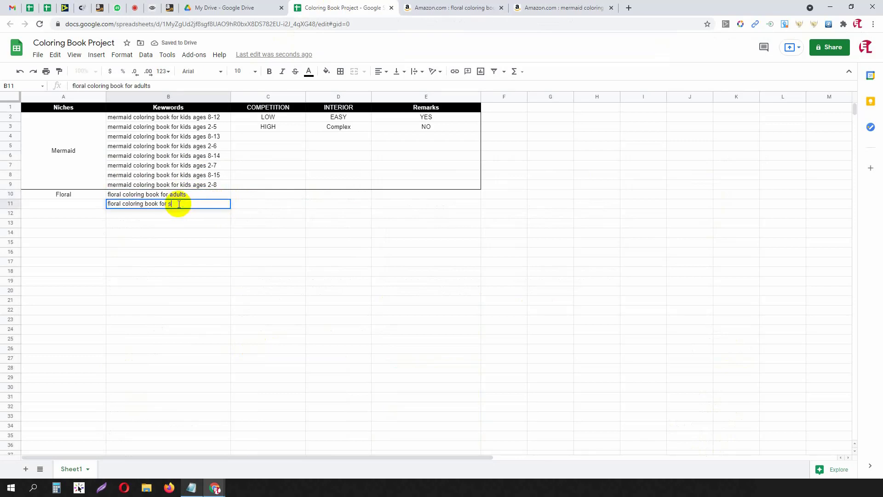
text(eniors)
key(Return)
Add the keyword "floral coloring book for kids" in B12 by pasting the adults phrase and replacing its last word.
key(ctrl+v)
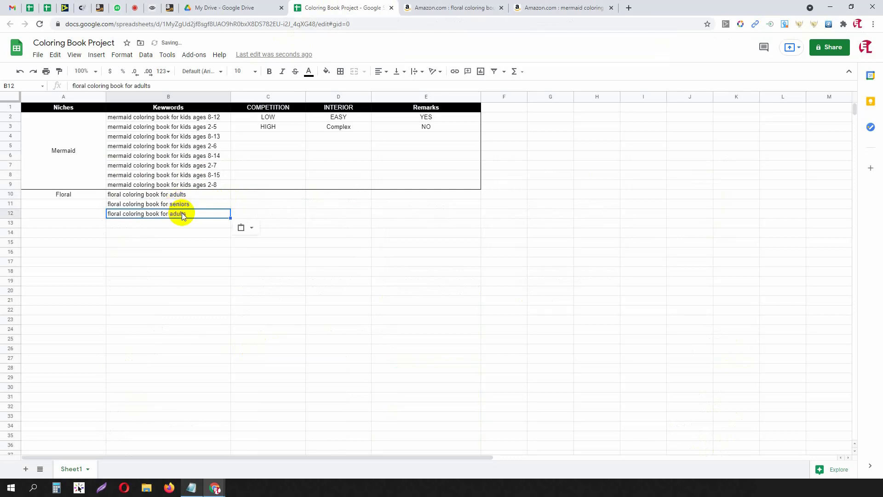
triple_click(177, 214)
double_click(178, 214)
key(BackSpace)
text(kids)
click(162, 252)
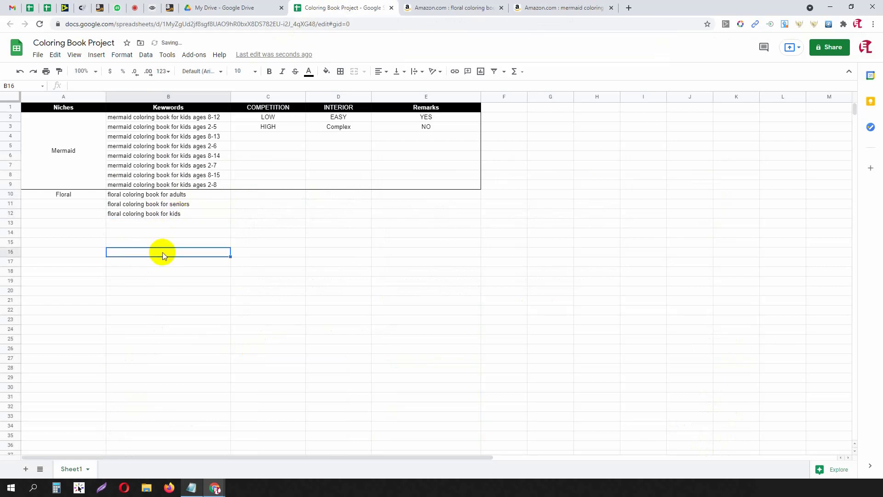
Fill the three floral keywords down the keyword column through B21.
click(200, 185)
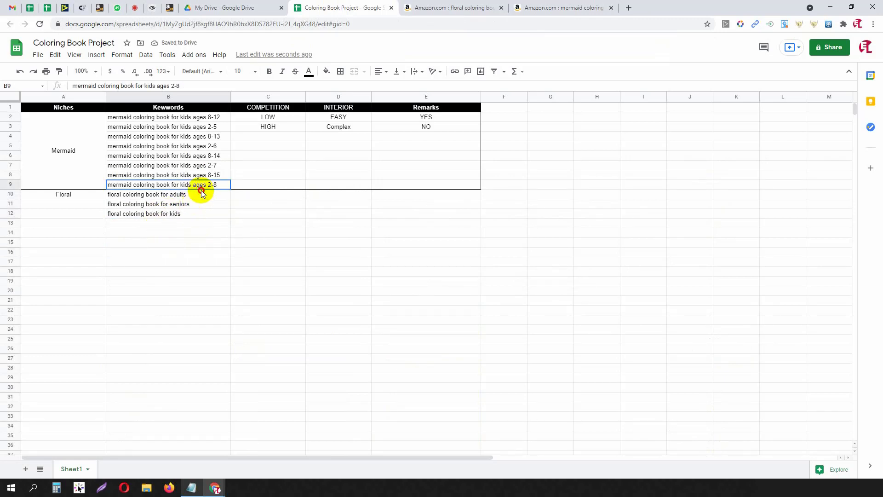
click(211, 195)
mouse_move(212, 195)
mouse_down()
mouse_move(210, 216)
mouse_move(231, 217)
mouse_move(230, 306)
mouse_up()
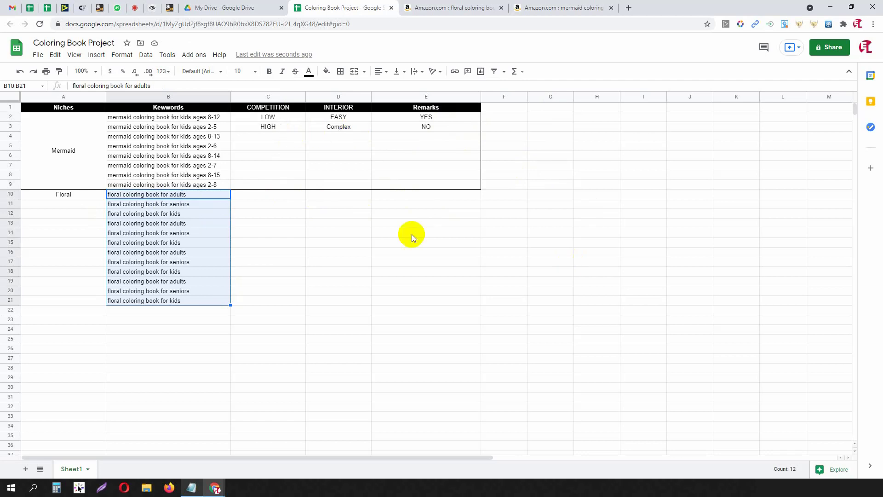
Merge cells A10:A21 in the Niches column and center the Floral label vertically.
drag(94, 194, 92, 298)
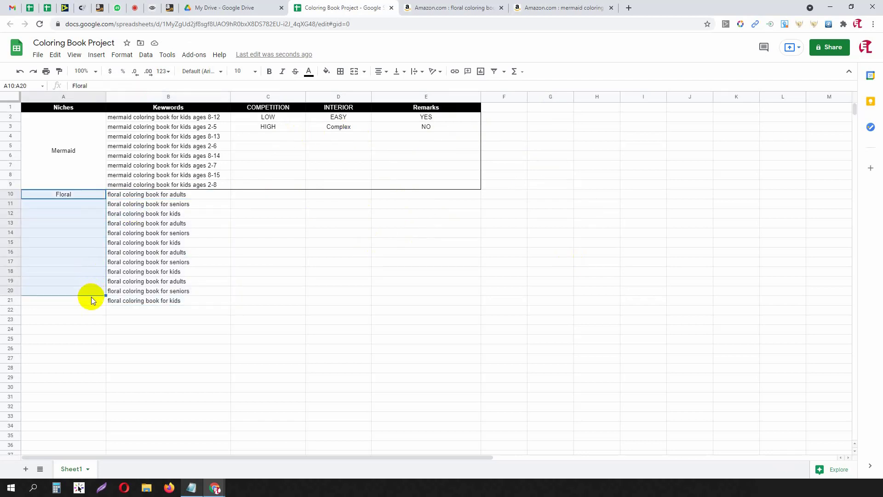
drag(91, 196, 93, 298)
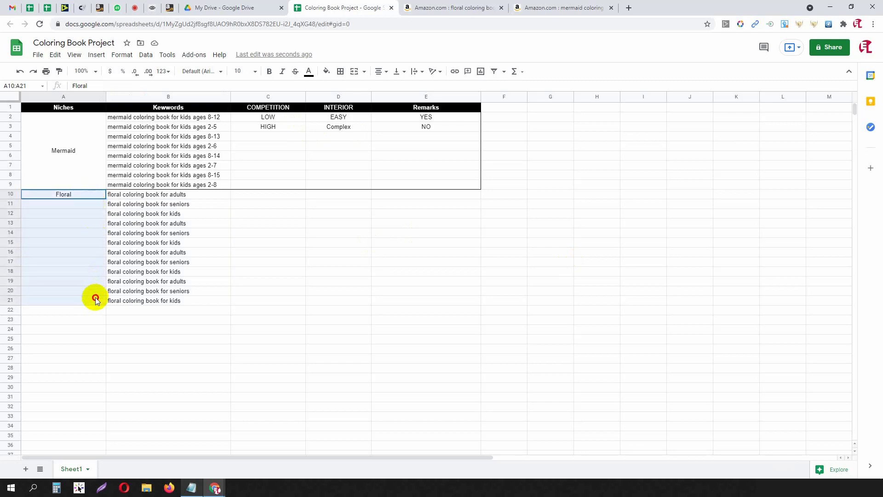
click(354, 71)
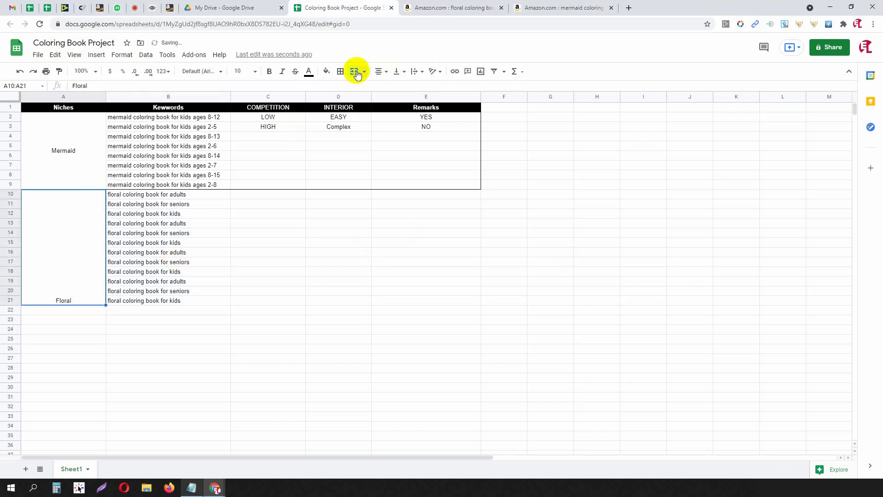
click(390, 87)
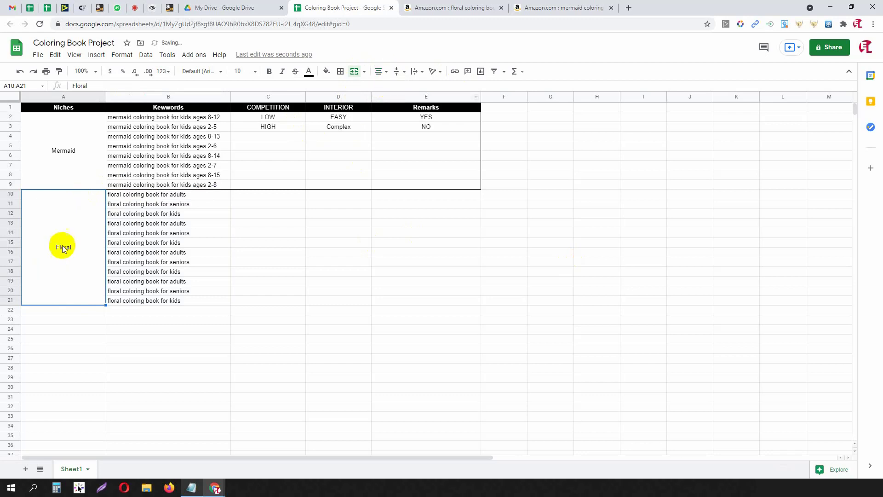
Apply an outer border around the floral keyword block A10:E21.
drag(62, 245, 426, 247)
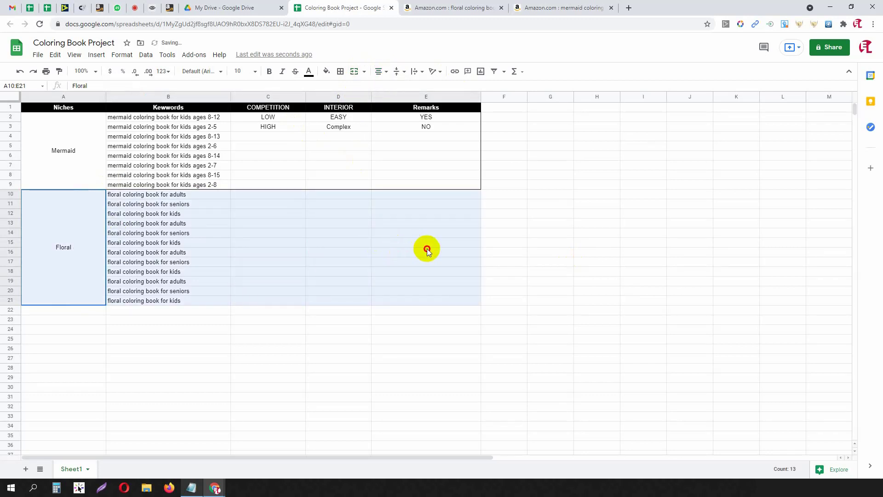
click(341, 72)
click(381, 103)
click(534, 225)
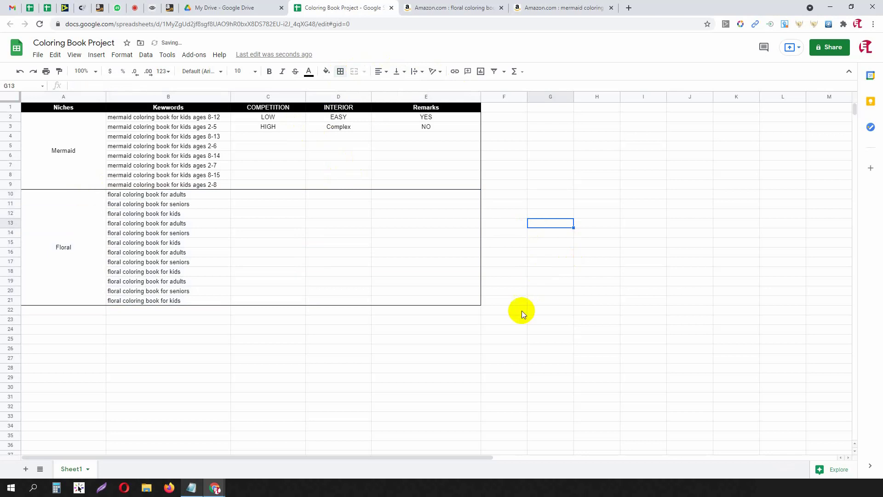
Copy the competition, interior and remarks entries from C2:E3 to the first two floral keywords in C10:E11.
drag(283, 117, 394, 125)
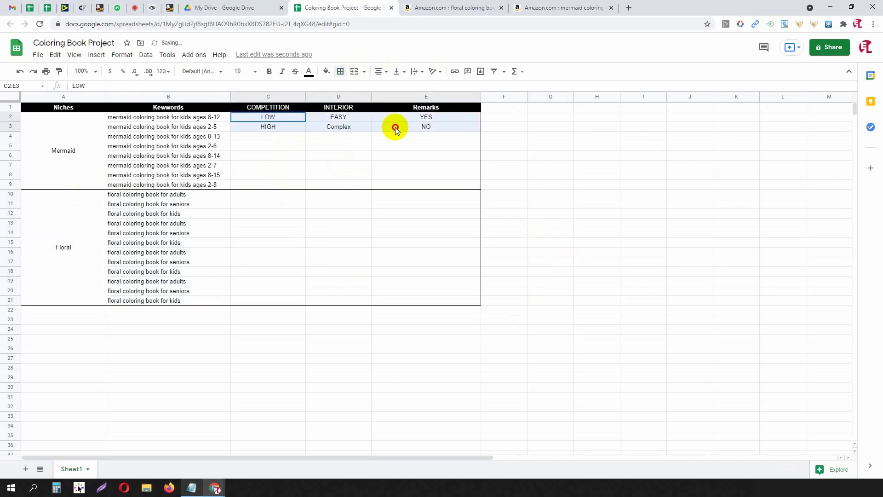
key(ctrl+c)
click(278, 197)
key(ctrl+v)
click(540, 235)
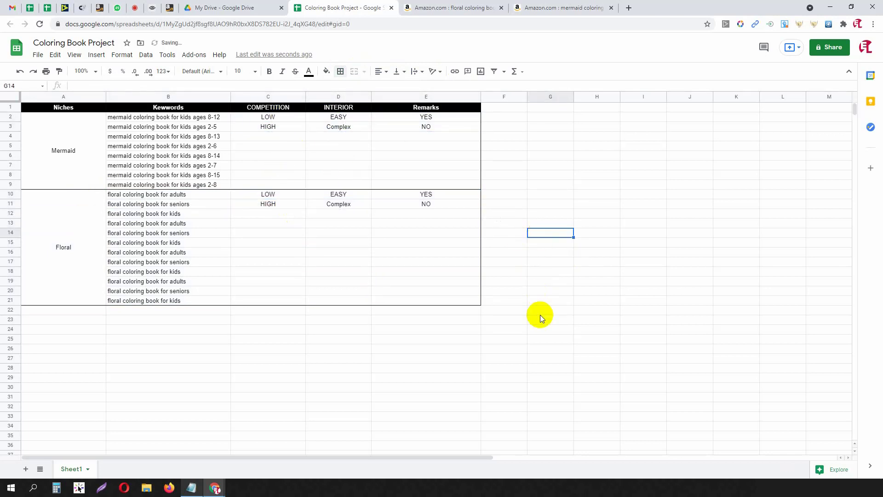